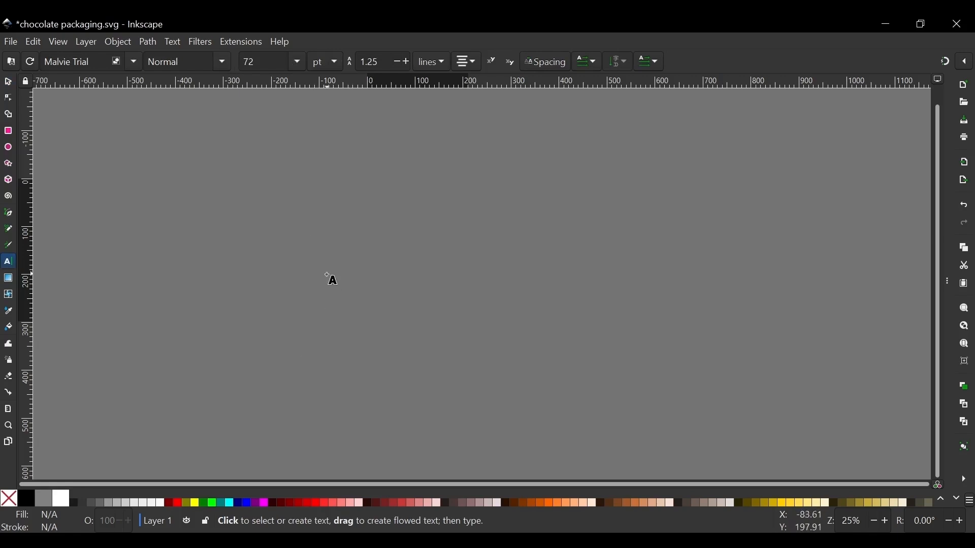
Add the text "Flacks" in Malvie Trial at 72 pt on the empty canvas and shift it about 48 mm to the right
left_click(293, 260)
scroll(300, 257, "up", 4)
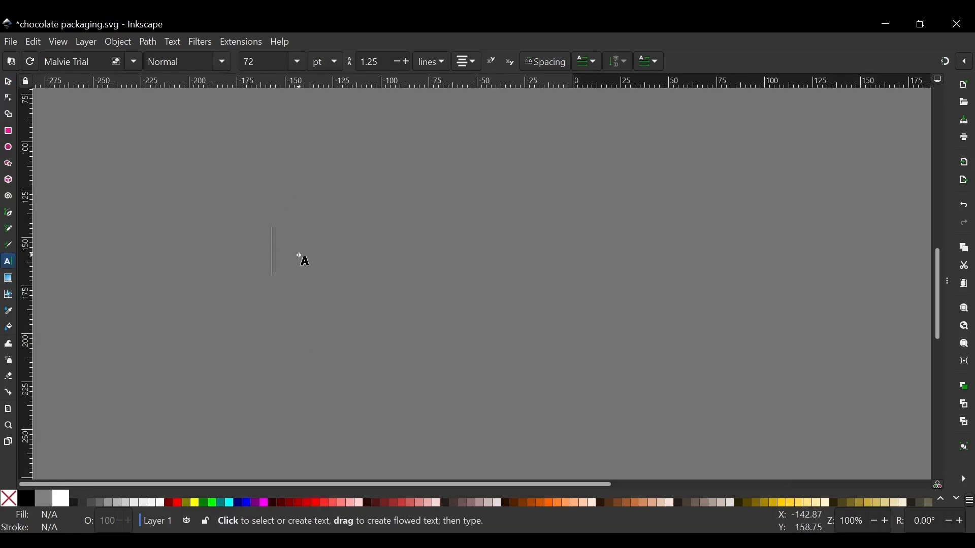
key("Caps_Lock")
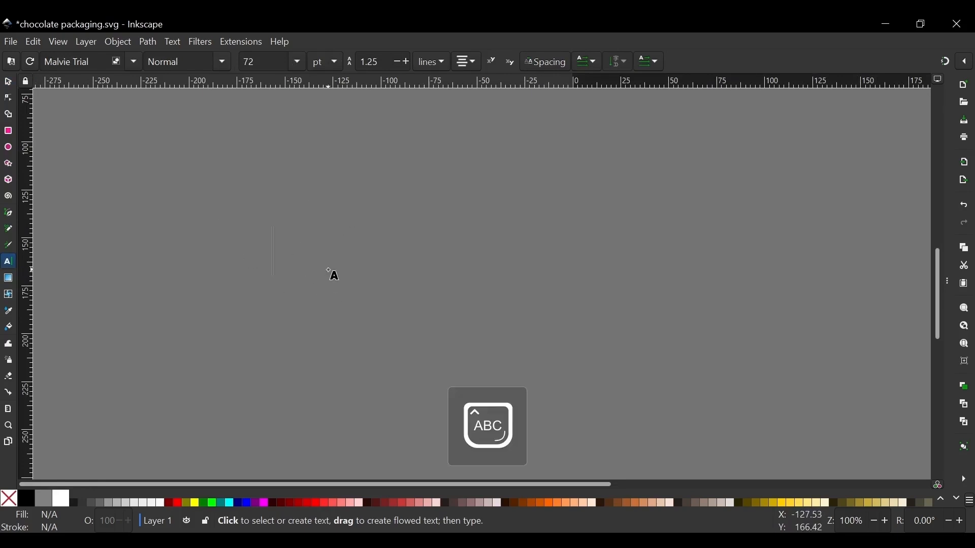
type("F")
key("Caps_Lock")
type("la")
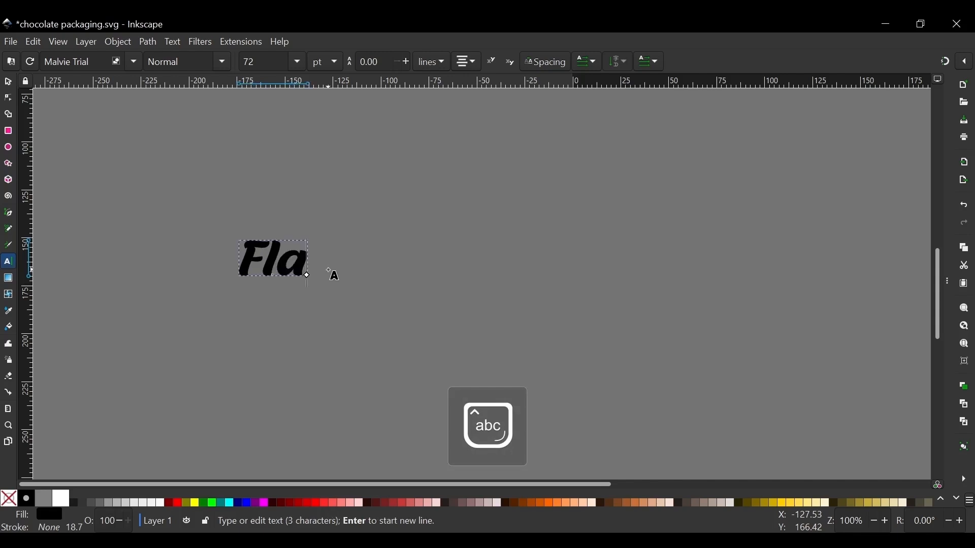
type("cks")
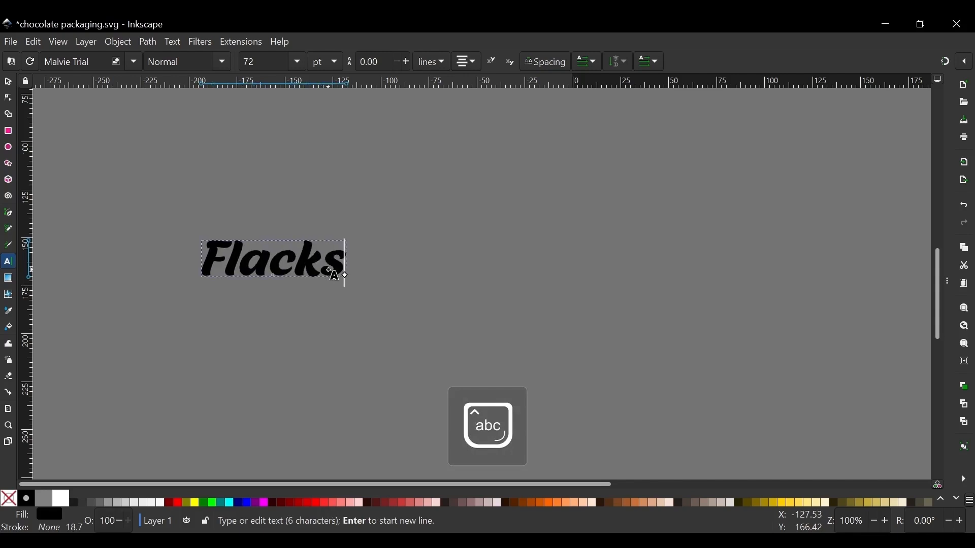
left_click(8, 82)
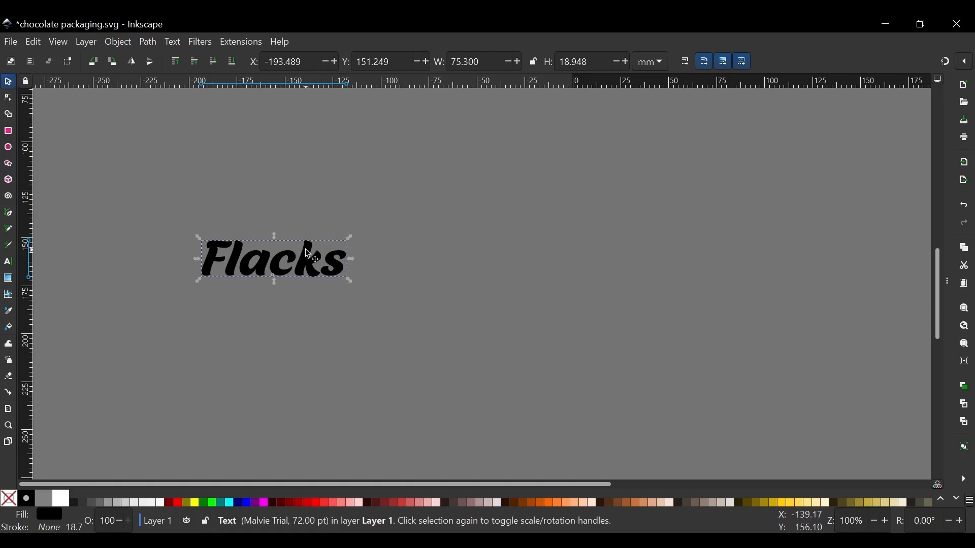
left_click_drag(308, 254, 402, 257)
key("t")
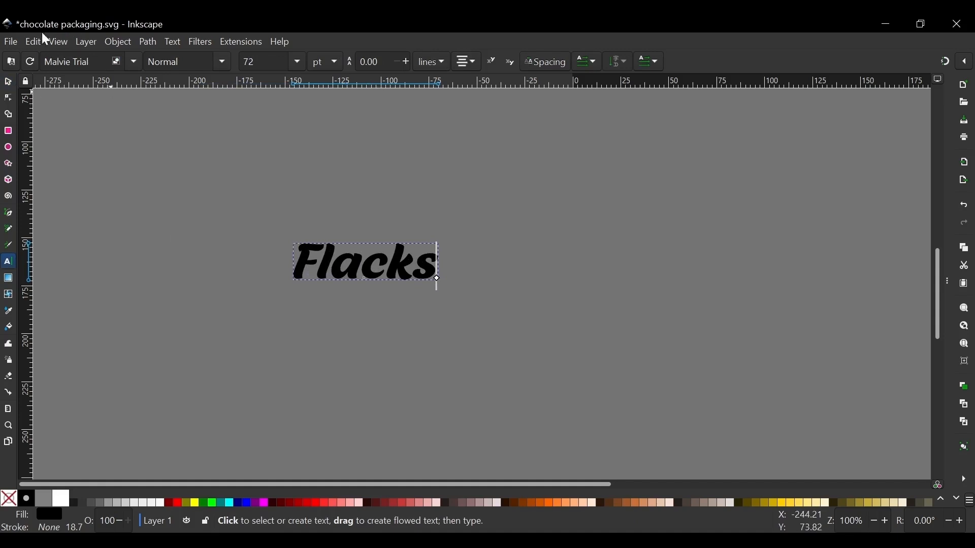
type("s")
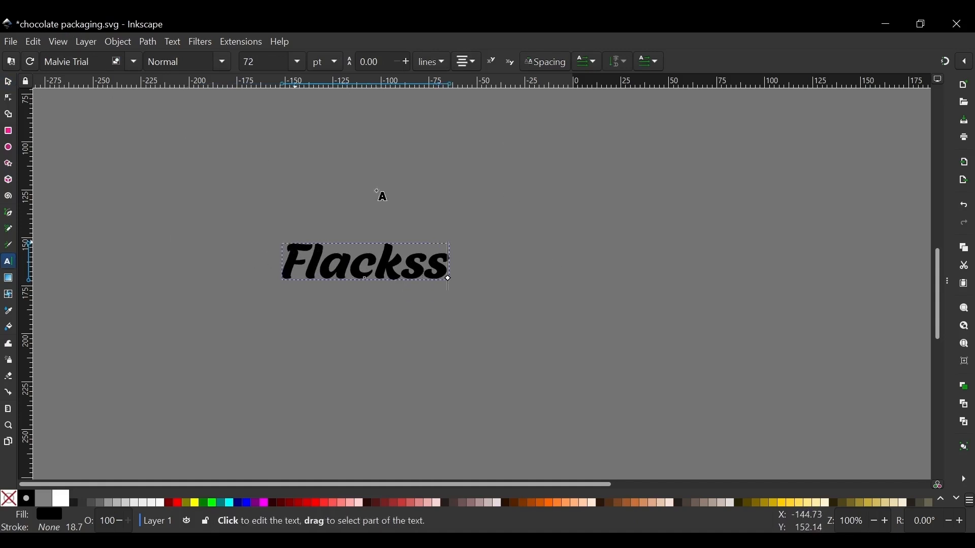
key("BackSpace")
Enlarge the "Flacks" text to about 239 mm wide by 60 mm high and fill it with white
left_click(9, 83)
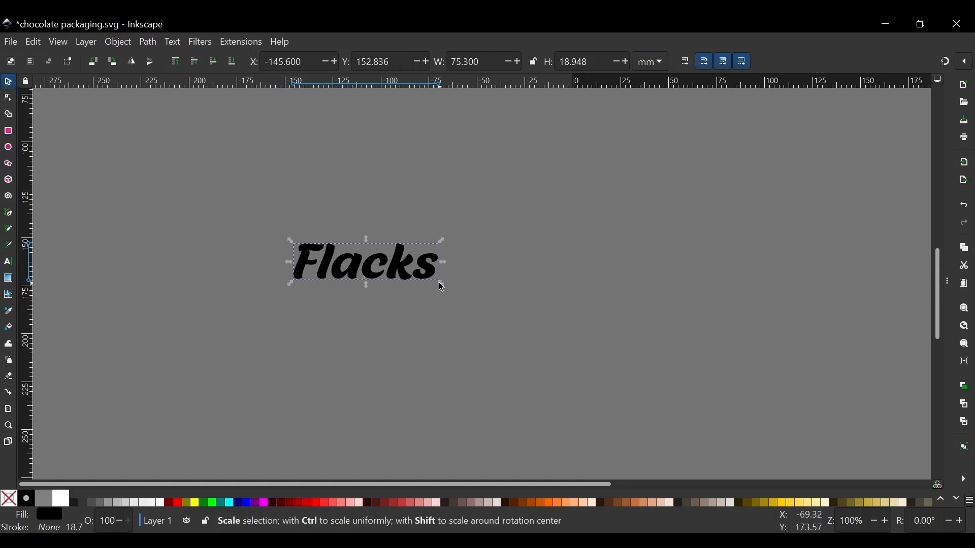
left_click_drag(442, 287, 597, 401)
left_click_drag(480, 254, 527, 259)
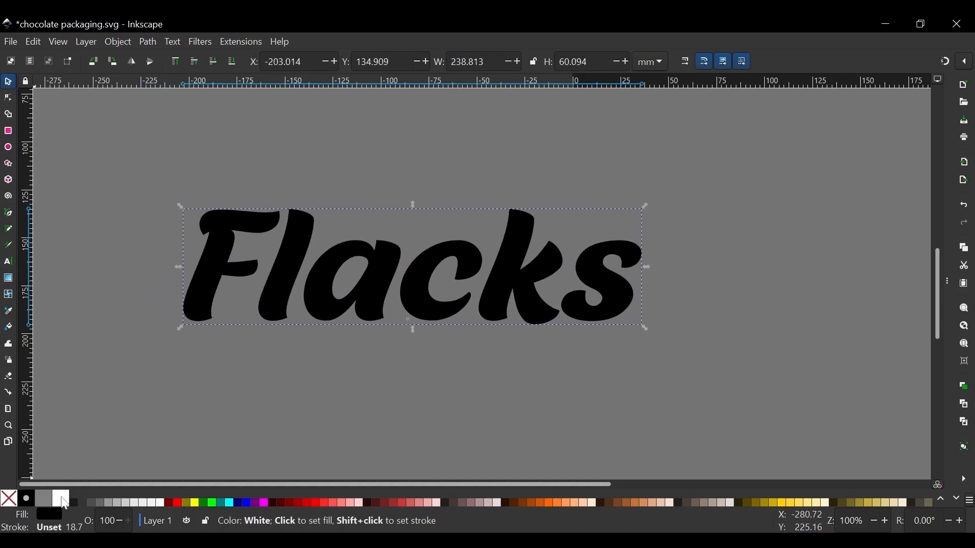
left_click(61, 502)
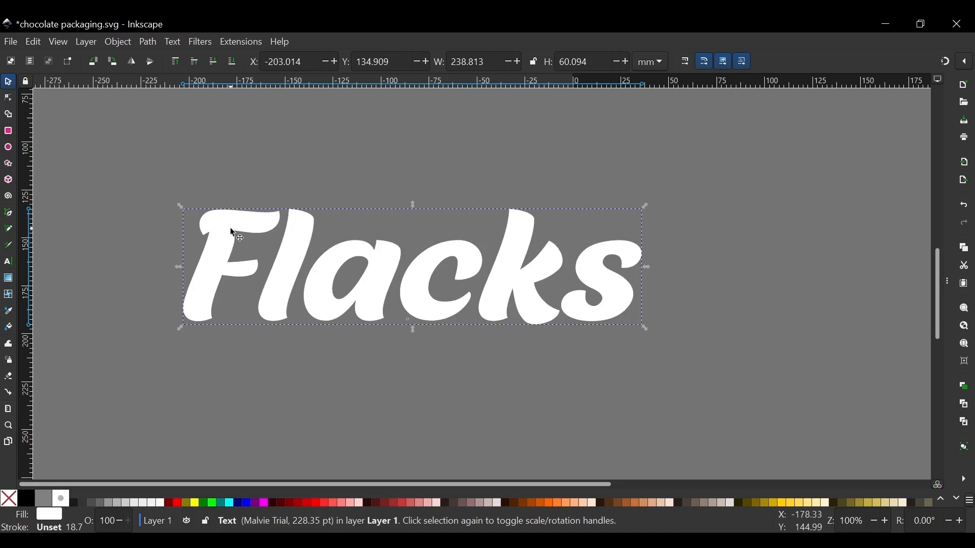
Duplicate the white text with a slight offset up and to the right, and fill the rear copy with black
left_click_drag(231, 228, 249, 221)
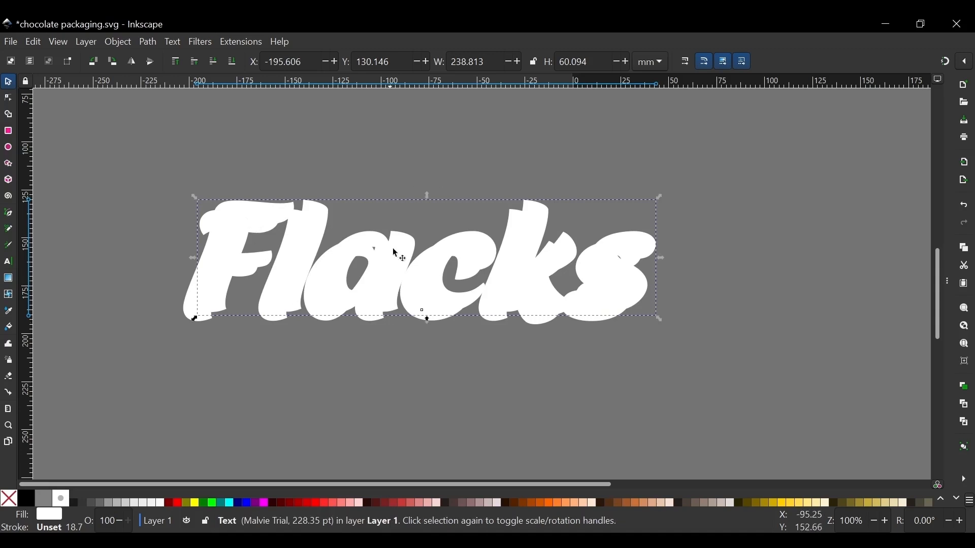
left_click(192, 311)
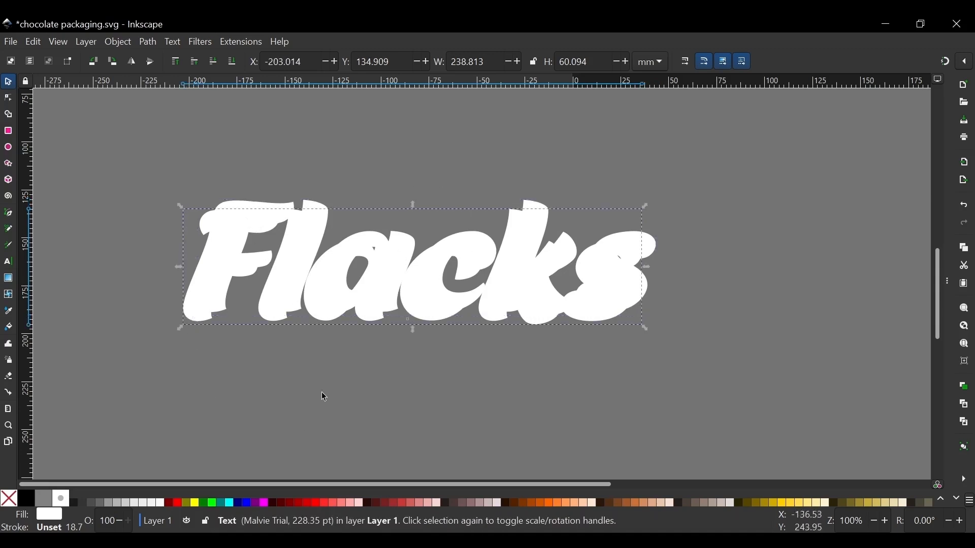
left_click(26, 500)
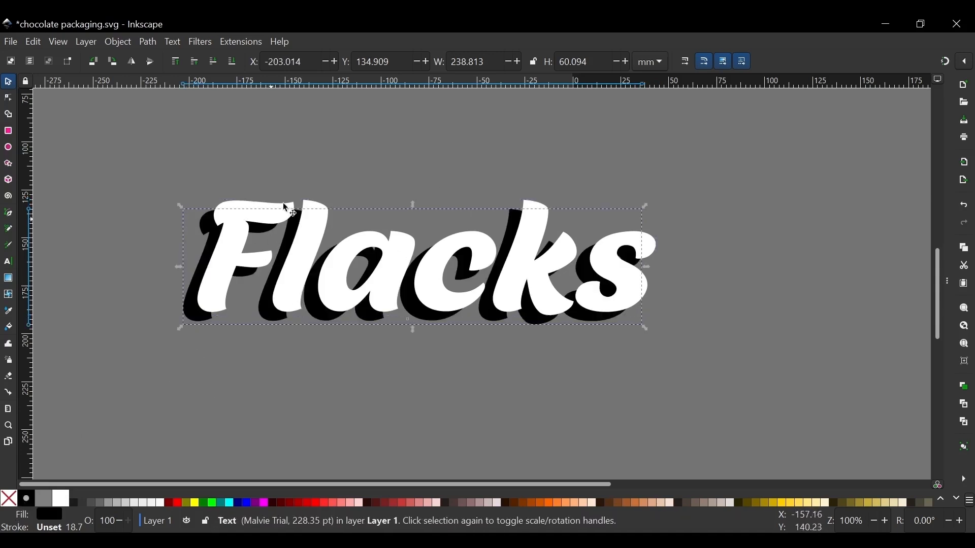
Move the white front text closer to the black copy, leaving an offset of about 4 mm across and 3 mm up
scroll(210, 261, "up", 3)
scroll(289, 206, "up", 1)
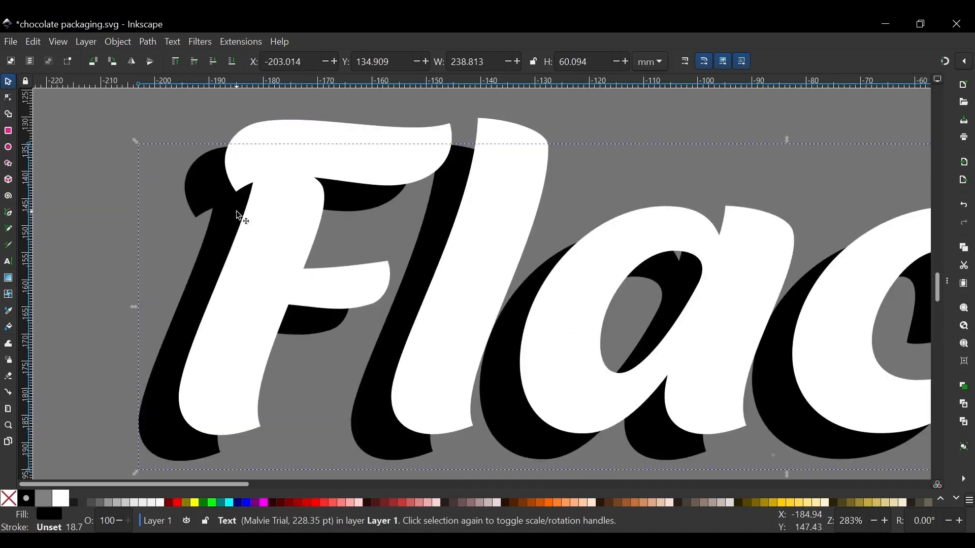
scroll(240, 215, "up", 2)
scroll(240, 216, "down", 3)
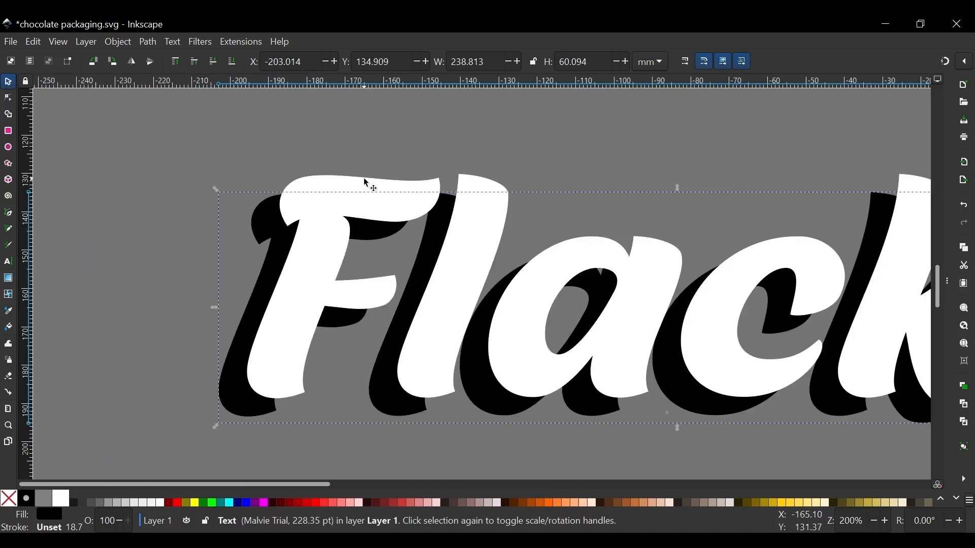
mouse_move(365, 182)
left_mouse_down()
mouse_move(349, 199)
mouse_move(348, 189)
left_mouse_up()
Examine the offset between the white lettering and its black shadow along the whole word
scroll(374, 208, "down", 4)
scroll(375, 208, "up", 5)
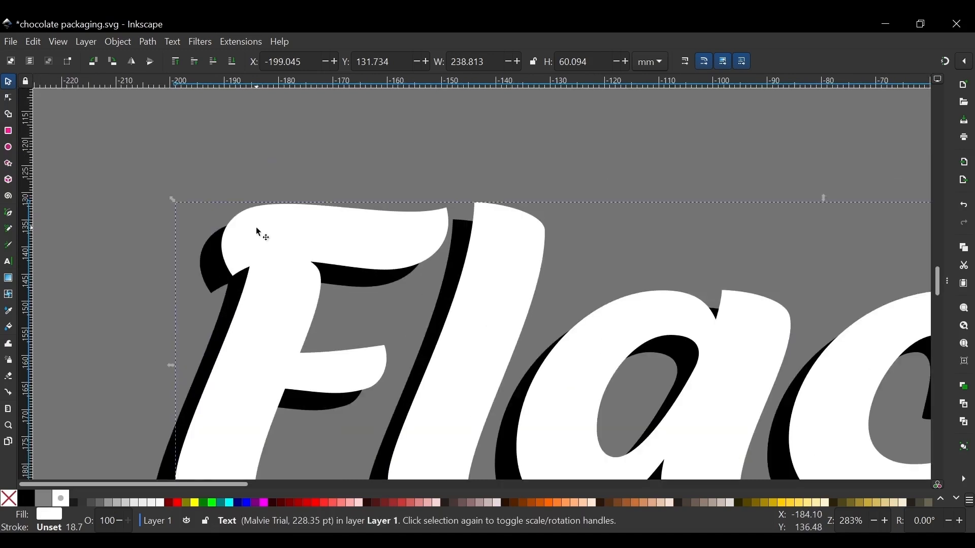
scroll(259, 232, "down", 4)
scroll(264, 337, "left", 1)
scroll(279, 342, "up", 6)
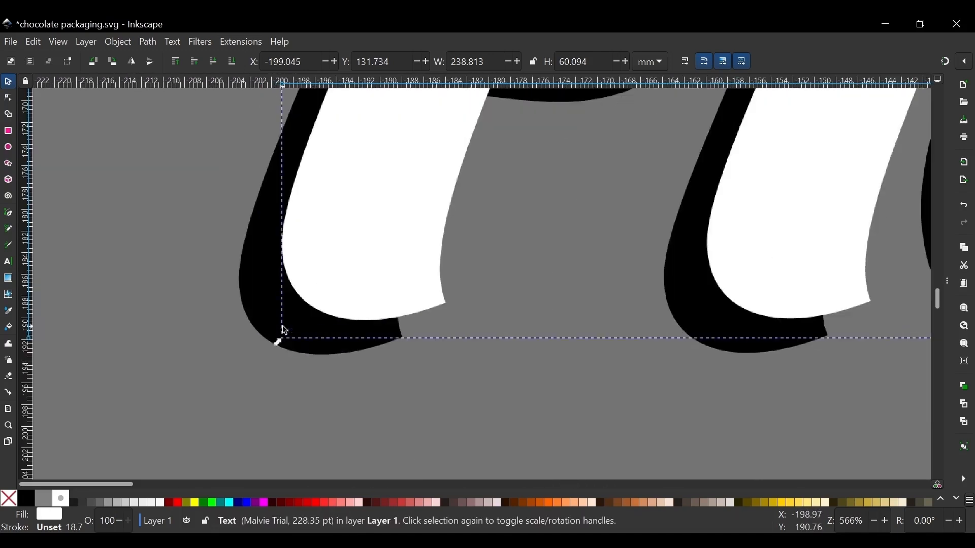
scroll(343, 343, "down", 2)
scroll(343, 343, "right", 3)
scroll(424, 272, "down", 3)
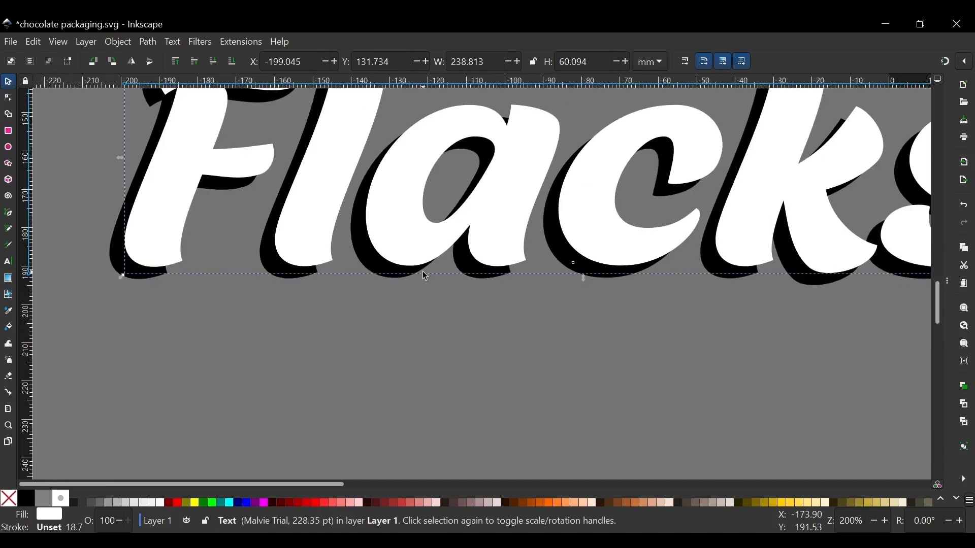
scroll(425, 277, "up", 2)
scroll(422, 271, "right", 3)
scroll(422, 271, "left", 1)
scroll(447, 278, "down", 1)
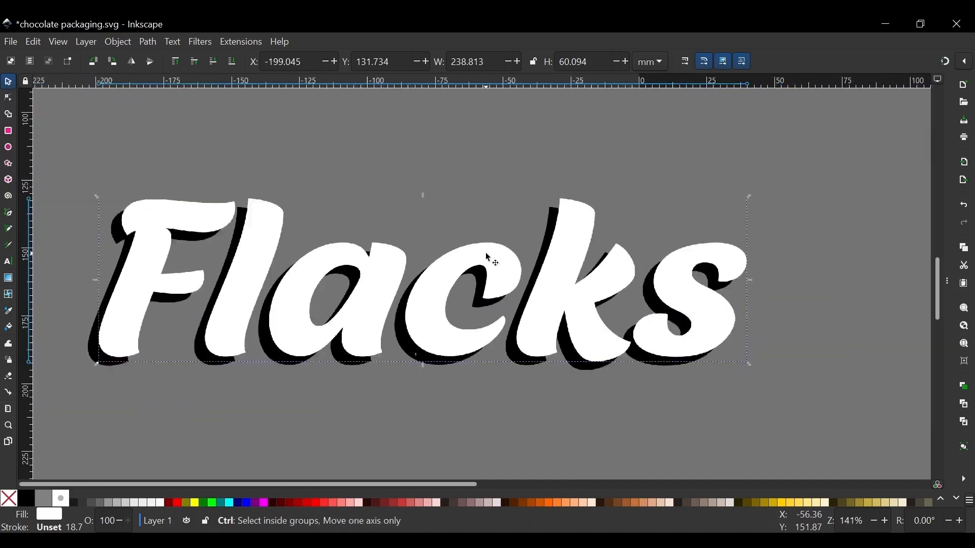
scroll(486, 257, "down", 1)
scroll(486, 252, "right", 1)
left_click(379, 238)
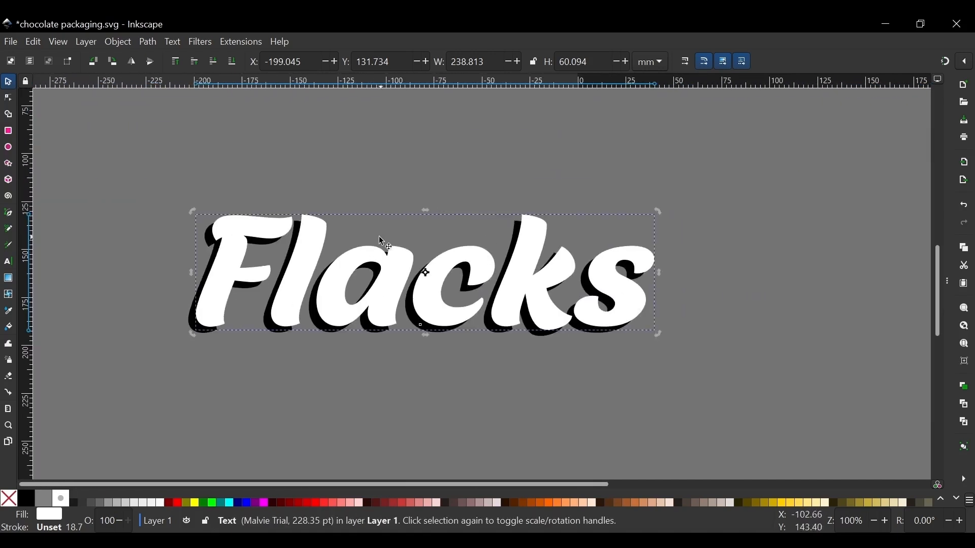
scroll(376, 200, "left", 2)
left_click(379, 178)
scroll(325, 226, "up", 3)
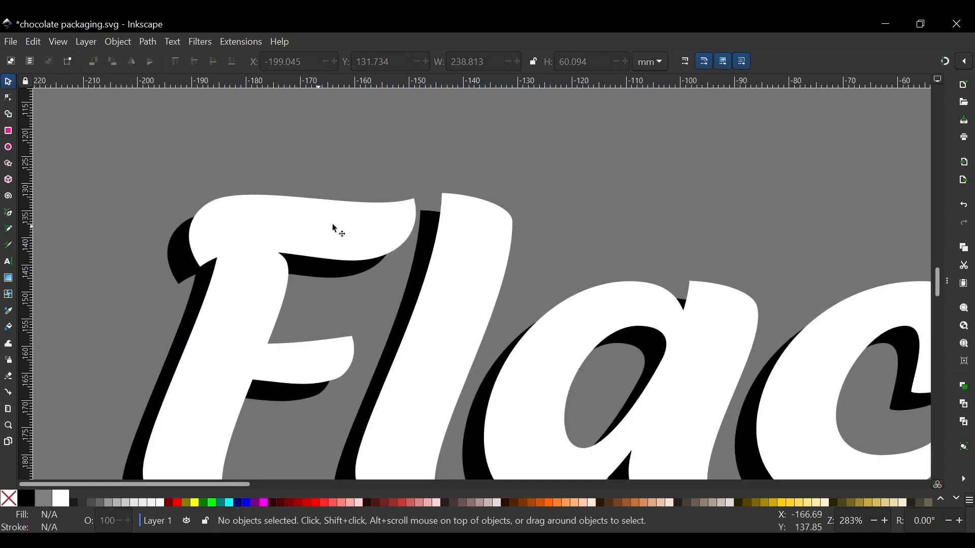
scroll(340, 223, "down", 3)
scroll(339, 223, "left", 2)
left_click(379, 183)
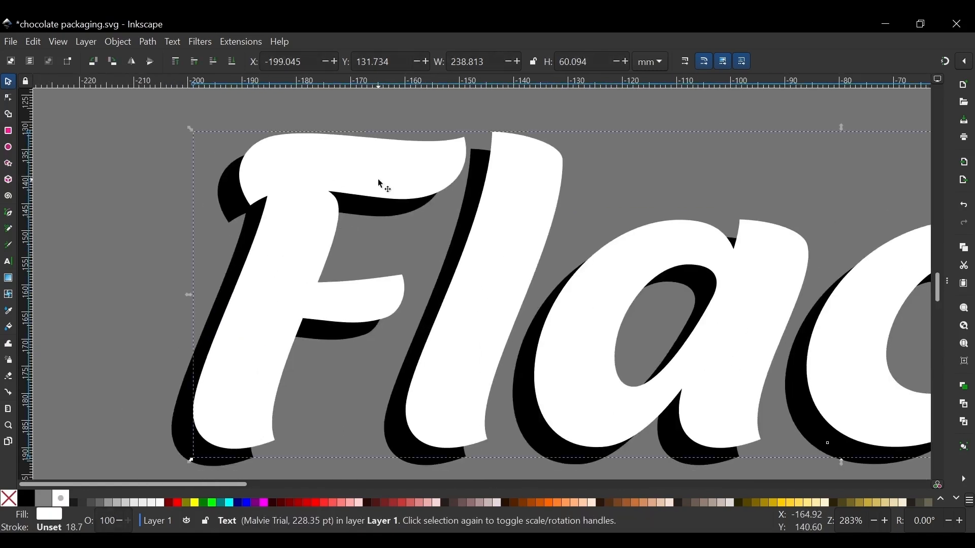
scroll(380, 184, "down", 3)
left_click(522, 92)
scroll(524, 124, "right", 2)
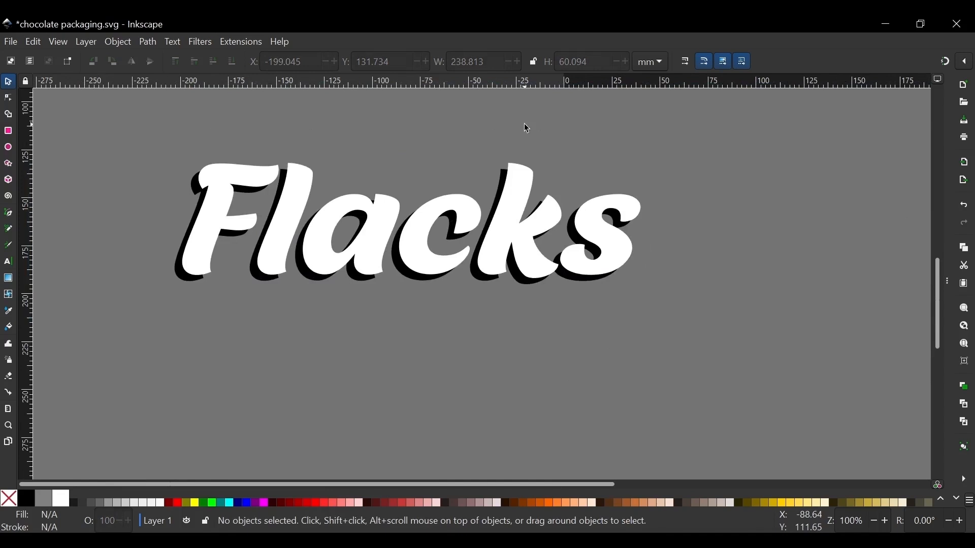
scroll(518, 162, "up", 1)
scroll(518, 163, "left", 1)
left_click(521, 221)
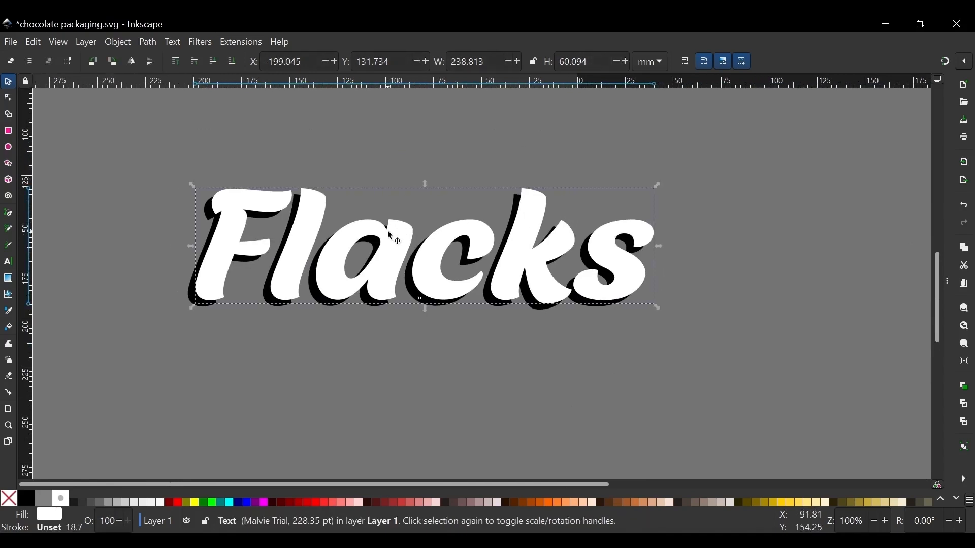
Inspect the foot of the F up close to compare the corners of the white letter and its black copy
scroll(392, 236, "up", 2)
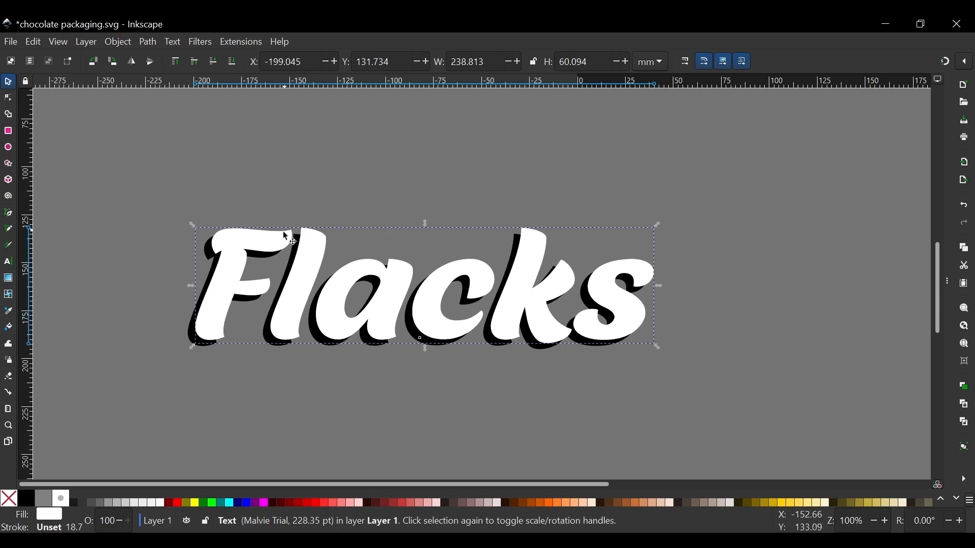
scroll(237, 215, "left", 2)
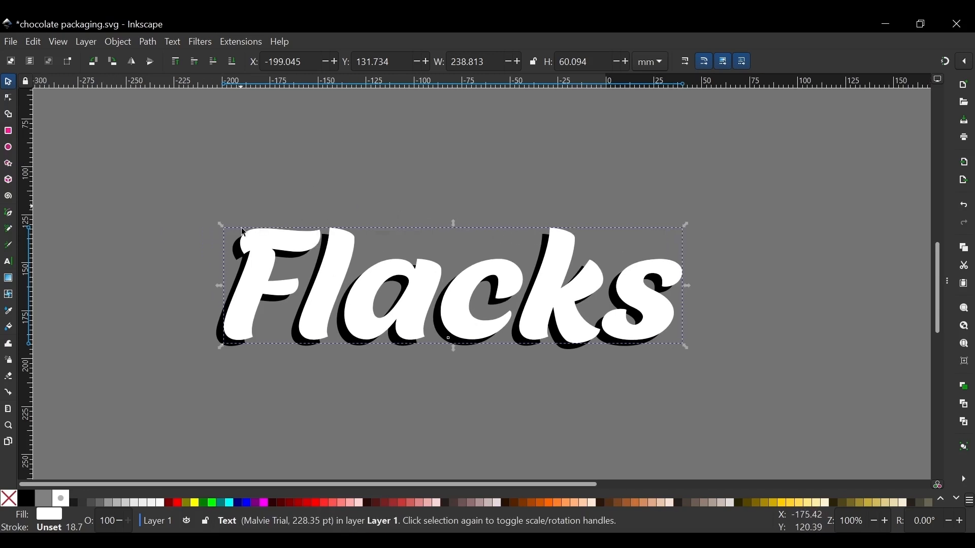
scroll(241, 261, "up", 4)
scroll(239, 259, "up", 2)
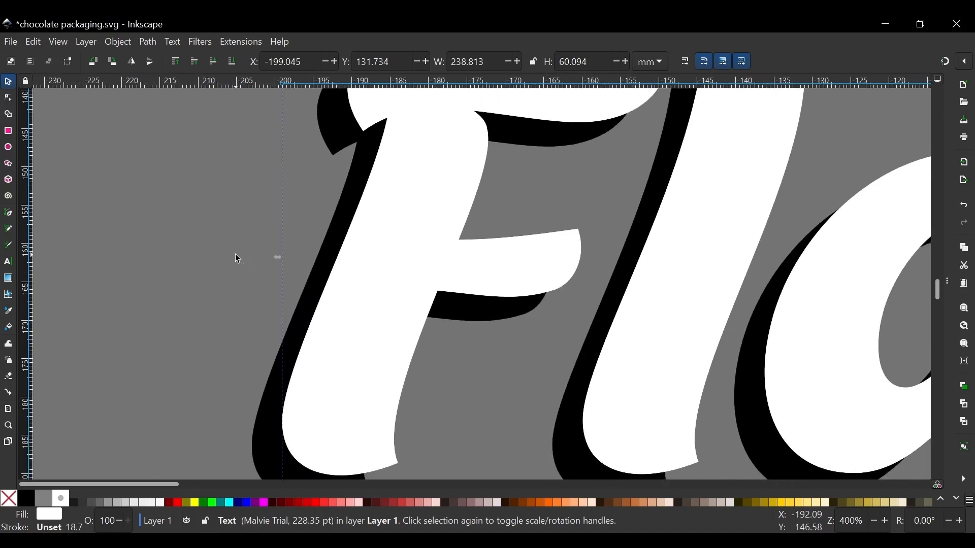
scroll(236, 254, "down", 10)
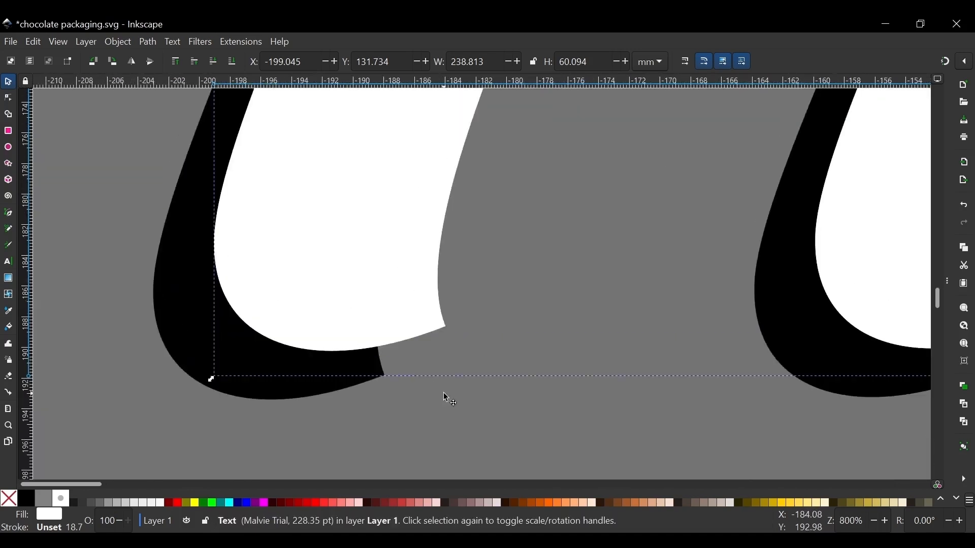
left_click(394, 371)
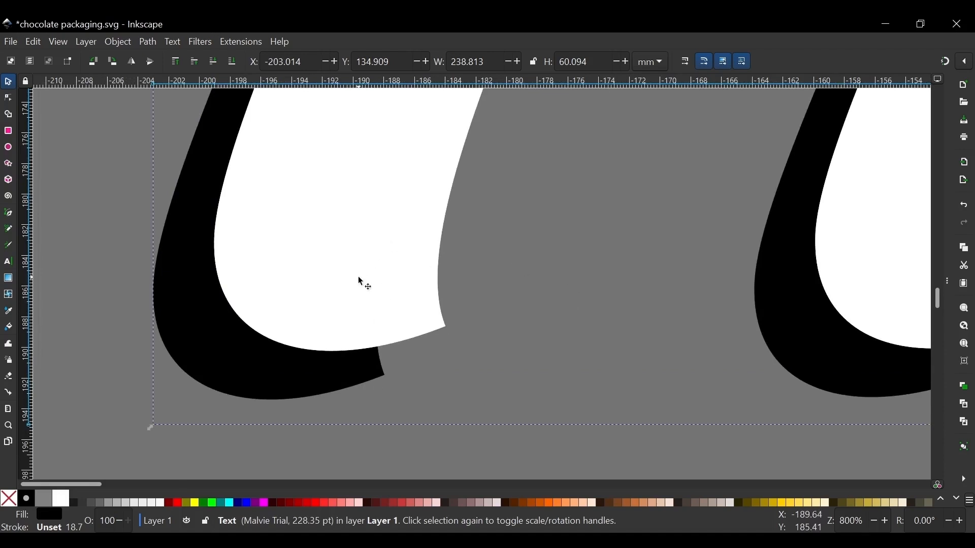
scroll(360, 282, "down", 4)
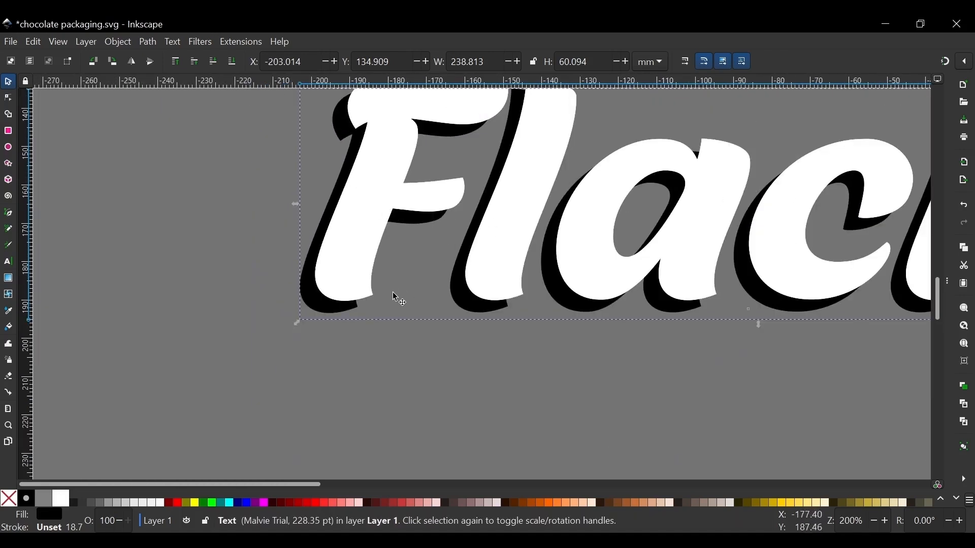
Turn on snapping and convert all the "Flacks" text objects to paths
scroll(360, 307, "up", 5)
key("1")
left_click(178, 124)
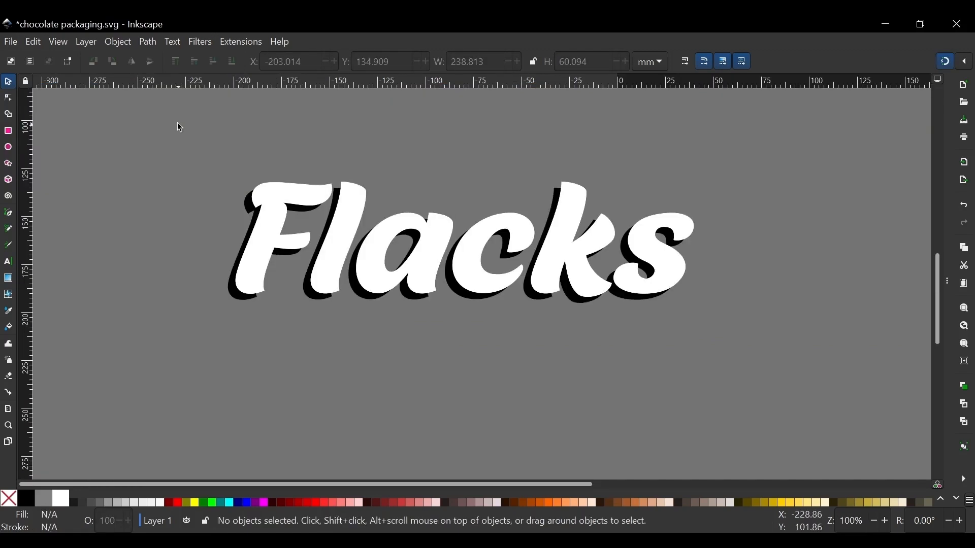
left_click_drag(178, 123, 775, 402)
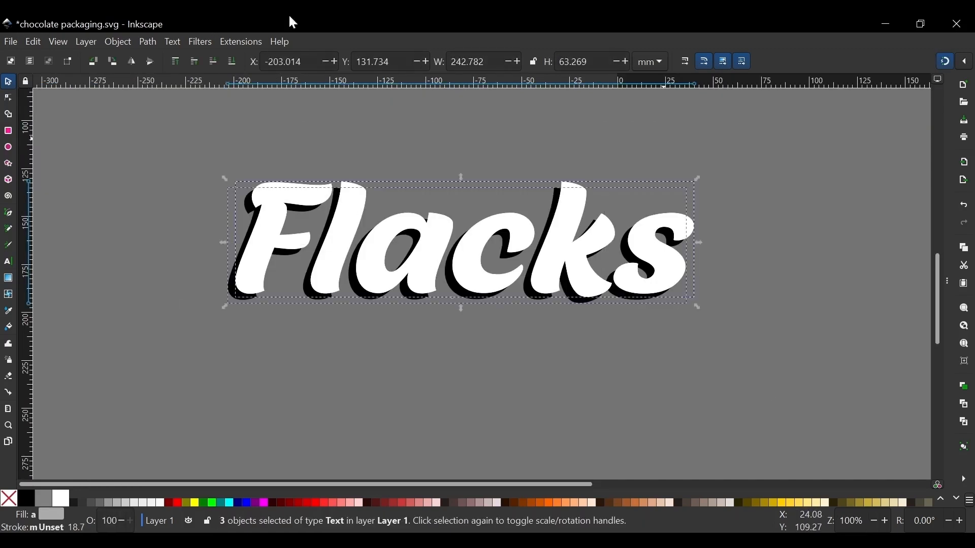
left_click(152, 43)
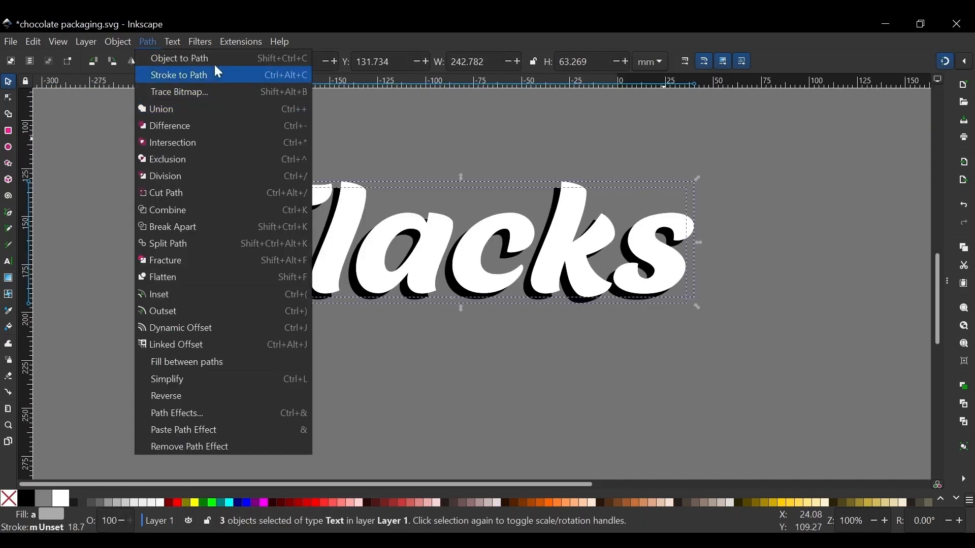
left_click(196, 59)
left_click(622, 177)
Draw a closed four-sided black shape at the F's foot, about 8.5 by 3.7 mm, bridging the black copy's corner and the white letter's corner
scroll(305, 289, "up", 5)
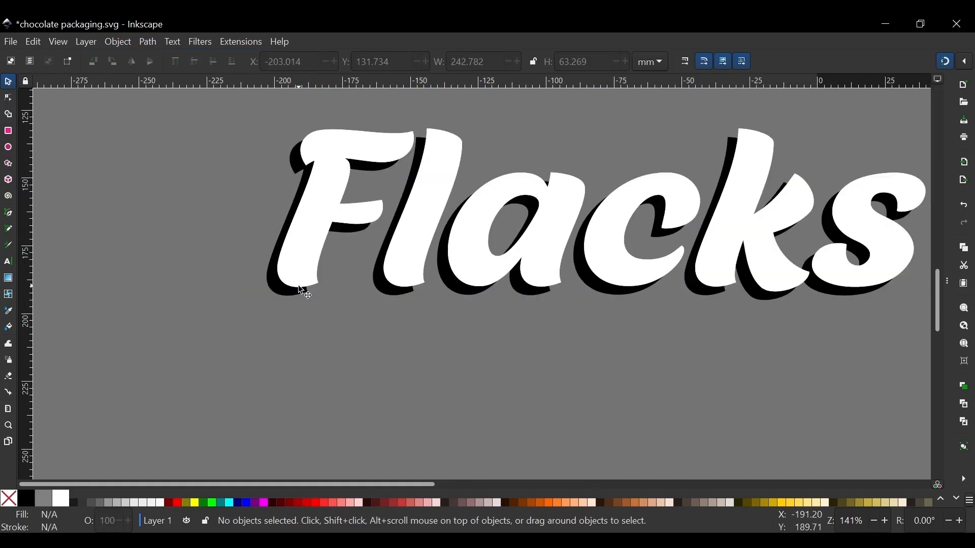
scroll(362, 297, "up", 2)
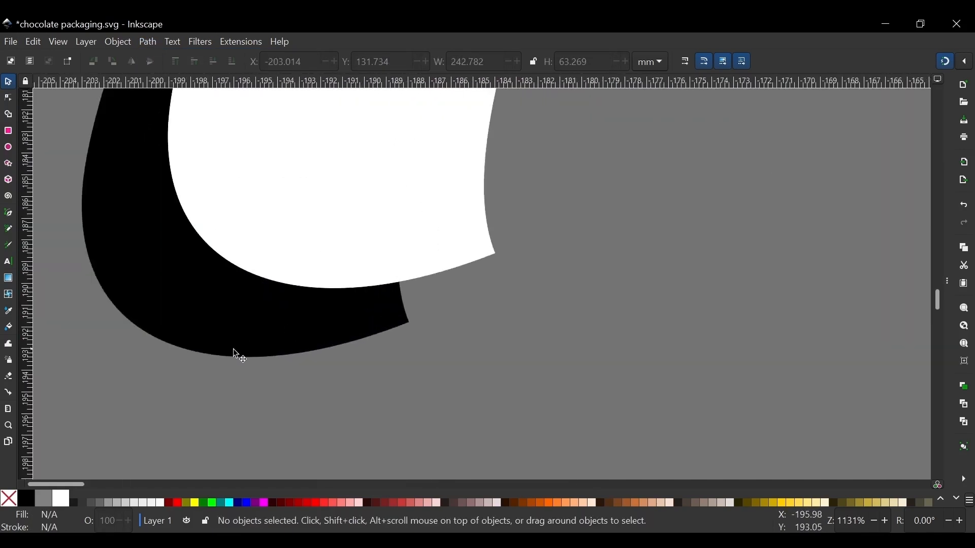
left_click(233, 348)
scroll(355, 365, "right", 1)
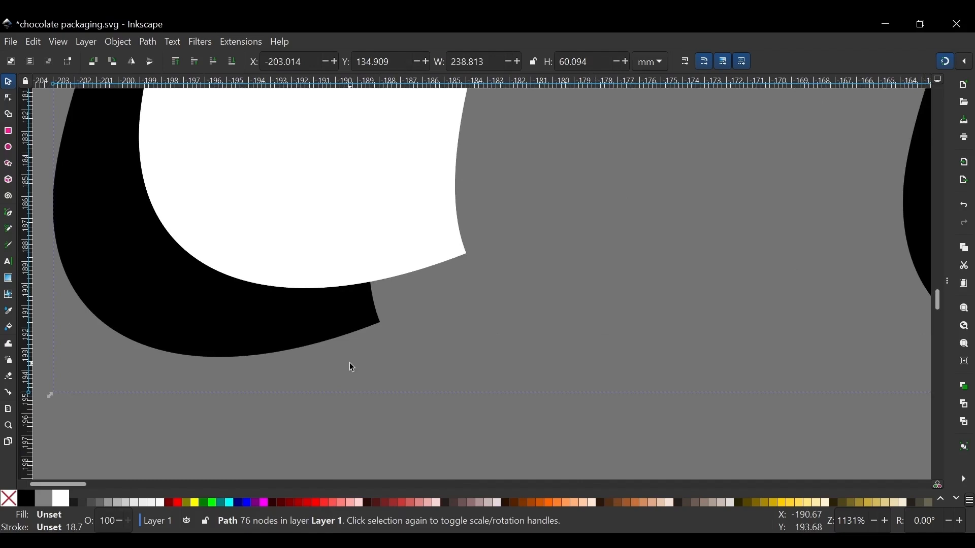
key("b")
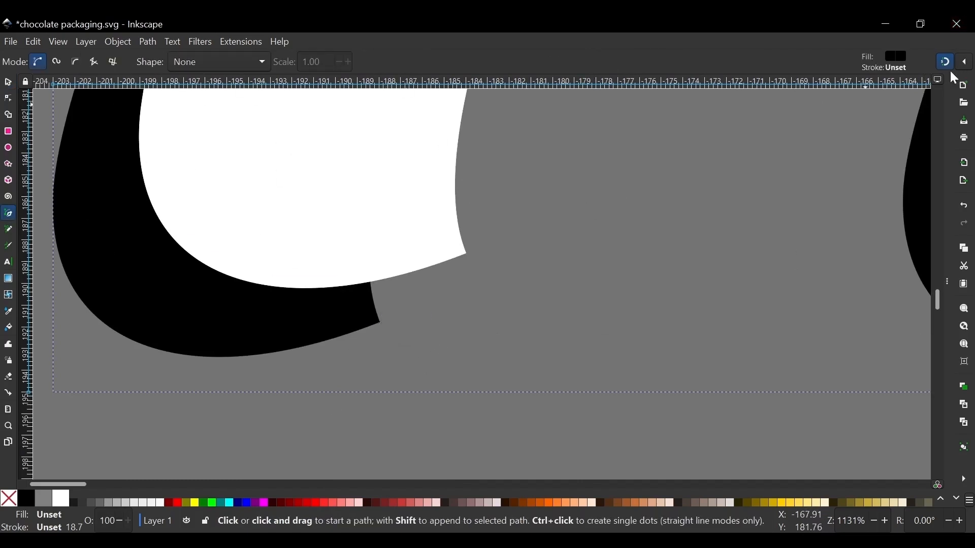
left_click(383, 322)
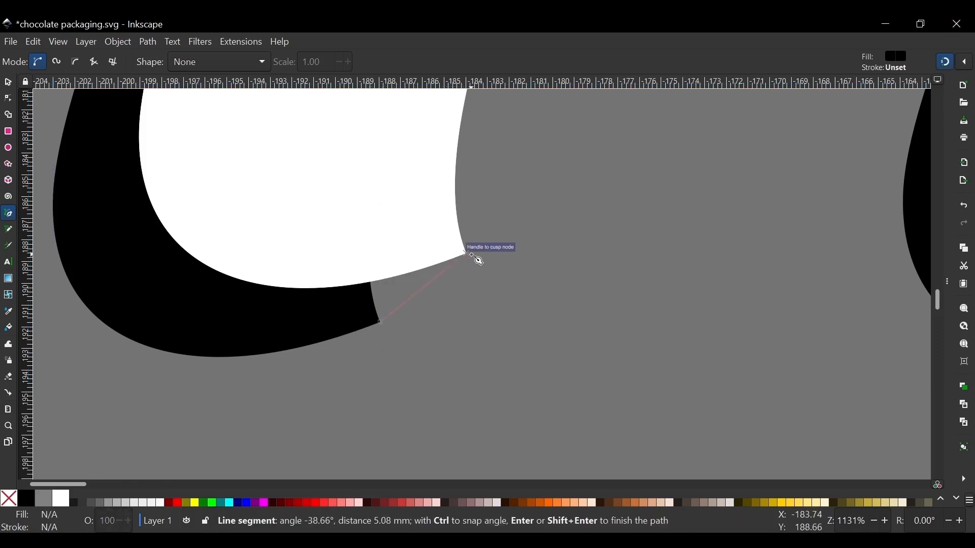
left_click(469, 254)
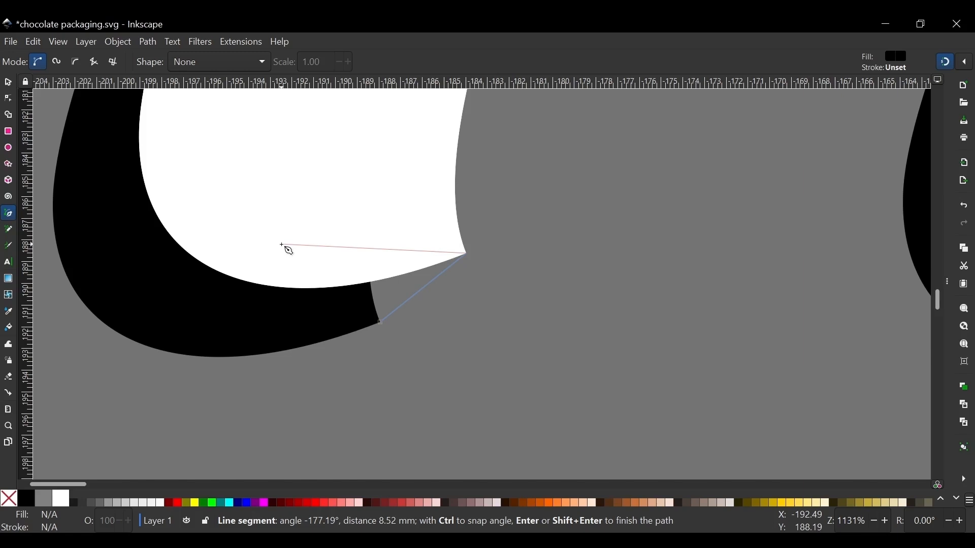
left_click(283, 245)
left_click(338, 325)
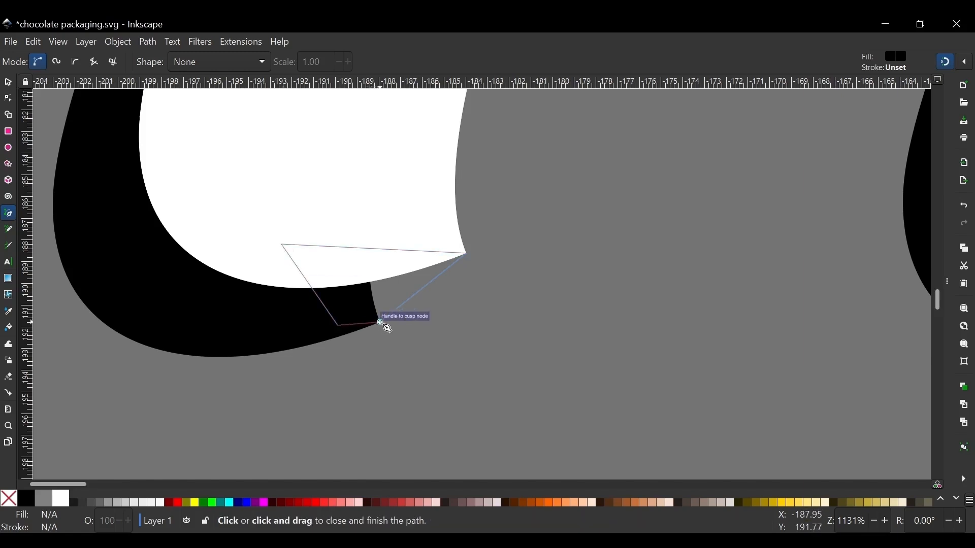
left_click(382, 323)
Unite the bridging shape at the foot of the F with the black lettering path
left_click(7, 84)
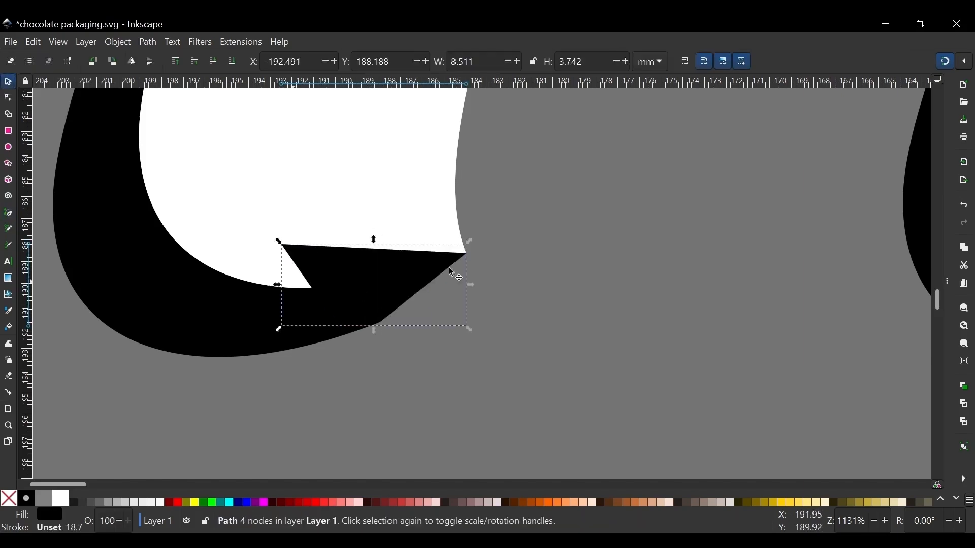
key("shift")
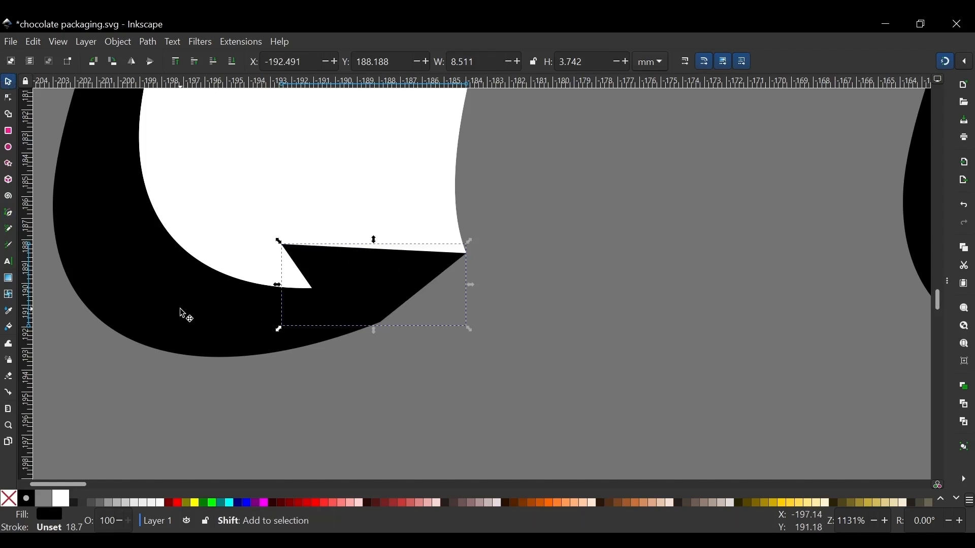
left_click(180, 309, "shift")
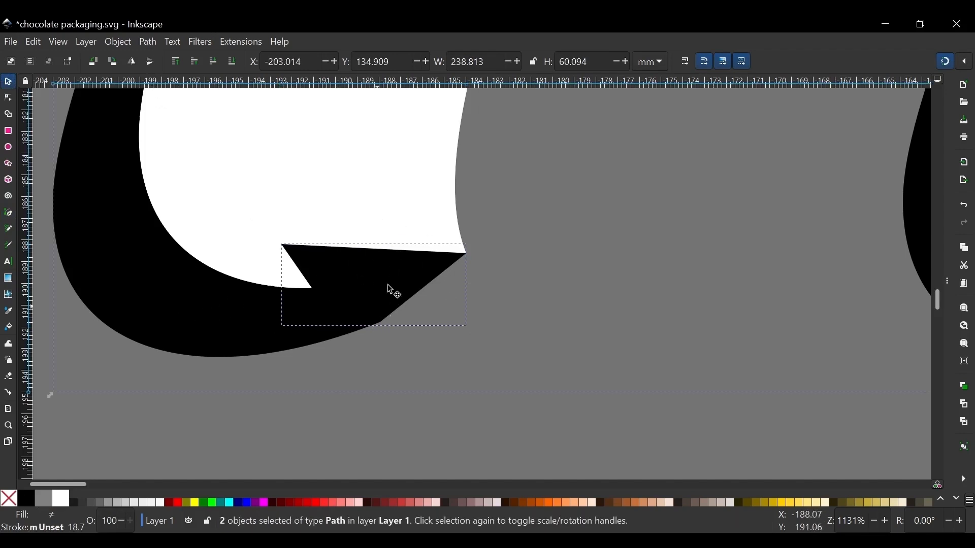
left_click(149, 42)
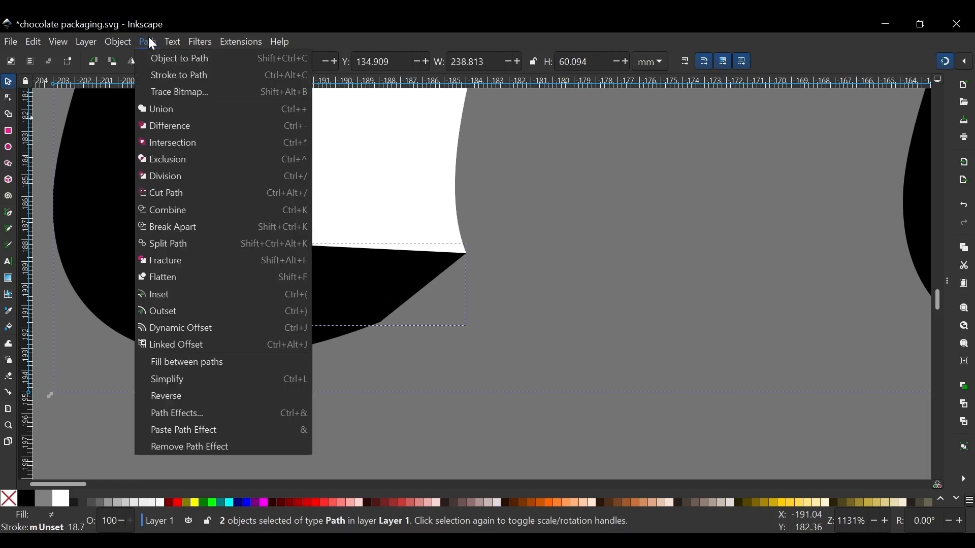
left_click(166, 112)
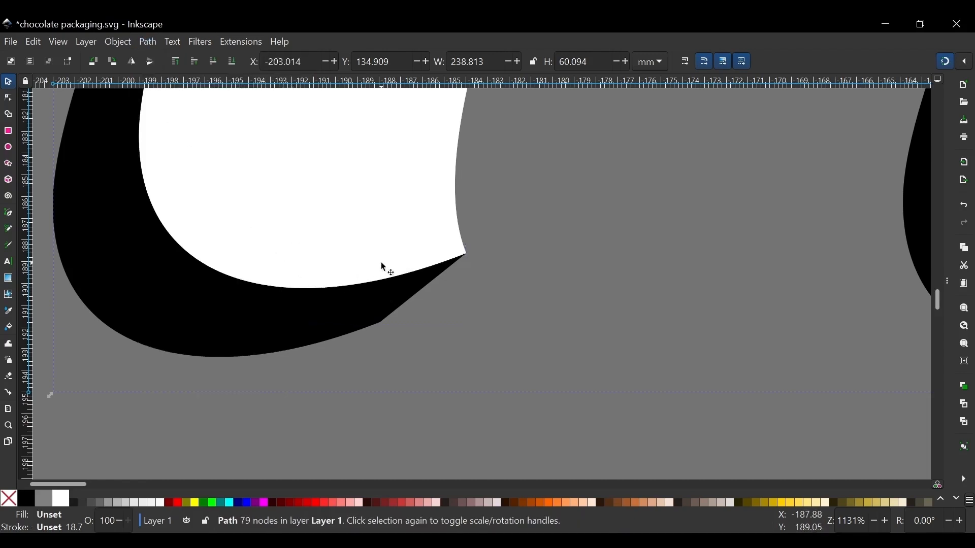
Draw a closed four-sided black shape, about 6.2 by 5.5 mm, bridging the black and white curves at the upper-left end of the F's crossbar
scroll(417, 299, "down", 5, "ctrl")
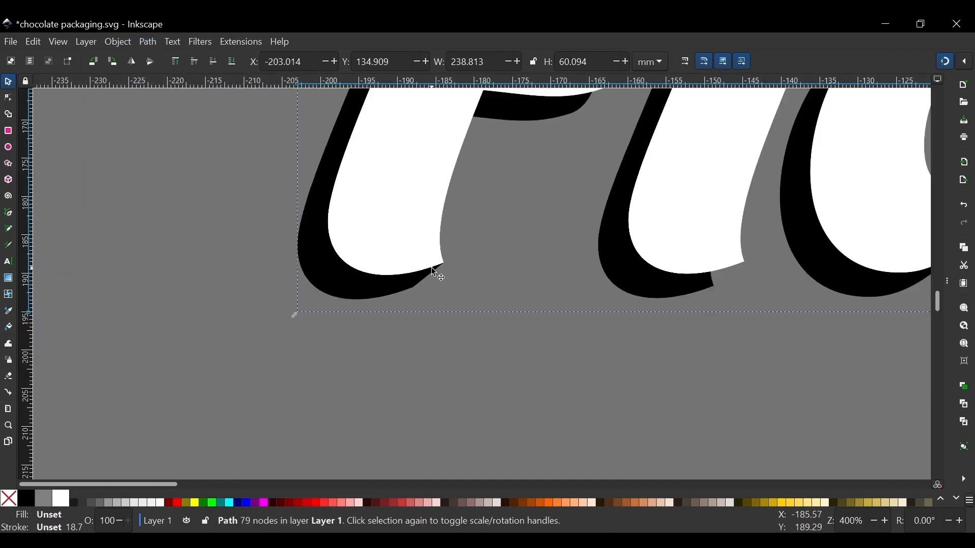
scroll(433, 272, "up", 2)
scroll(355, 285, "right", 2)
scroll(356, 215, "down", 3, "ctrl")
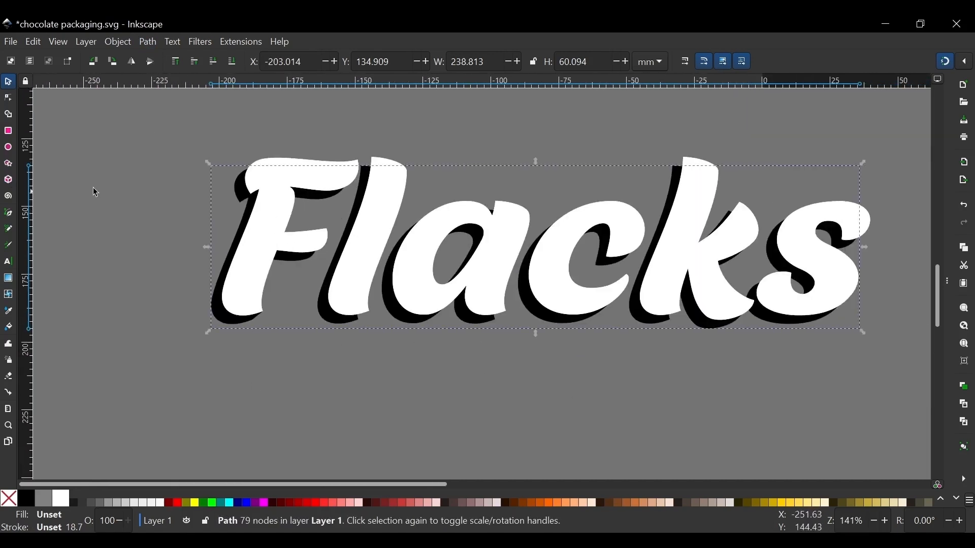
left_click(247, 164)
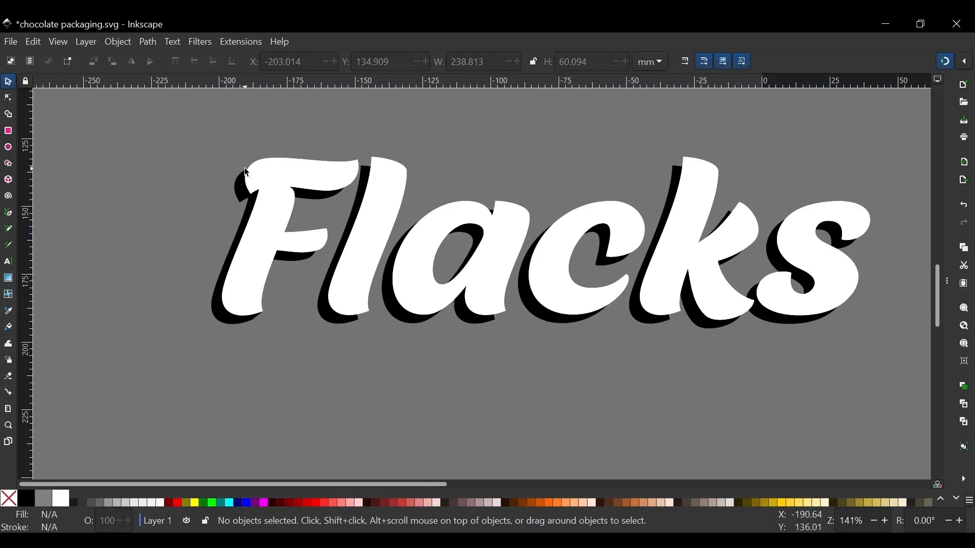
scroll(245, 167, "up", 6, "ctrl")
left_click(236, 255)
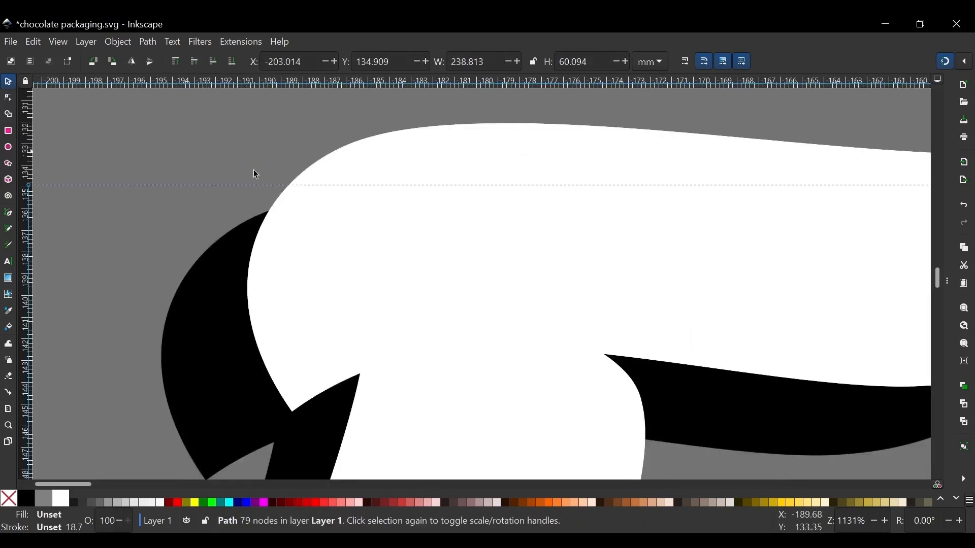
scroll(263, 198, "left", 1)
key("b")
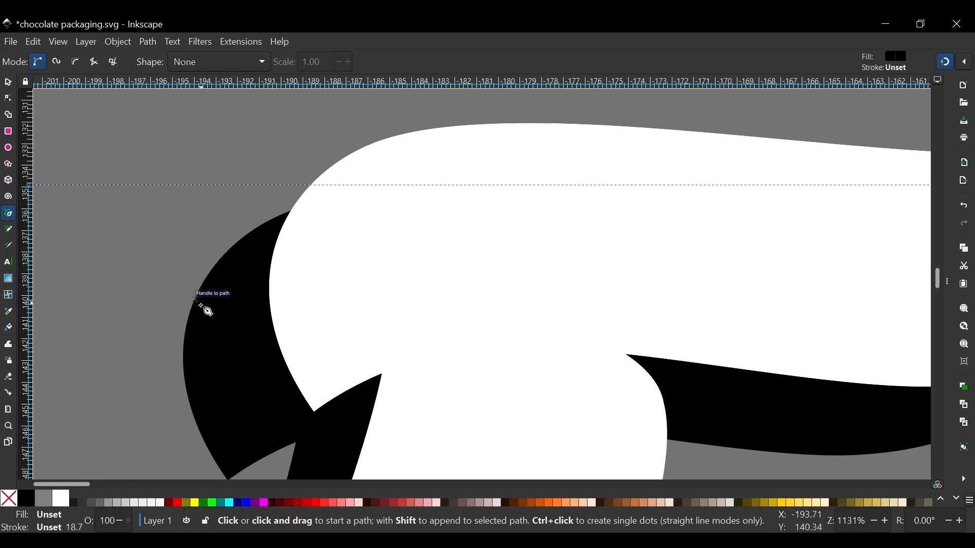
left_click(229, 250)
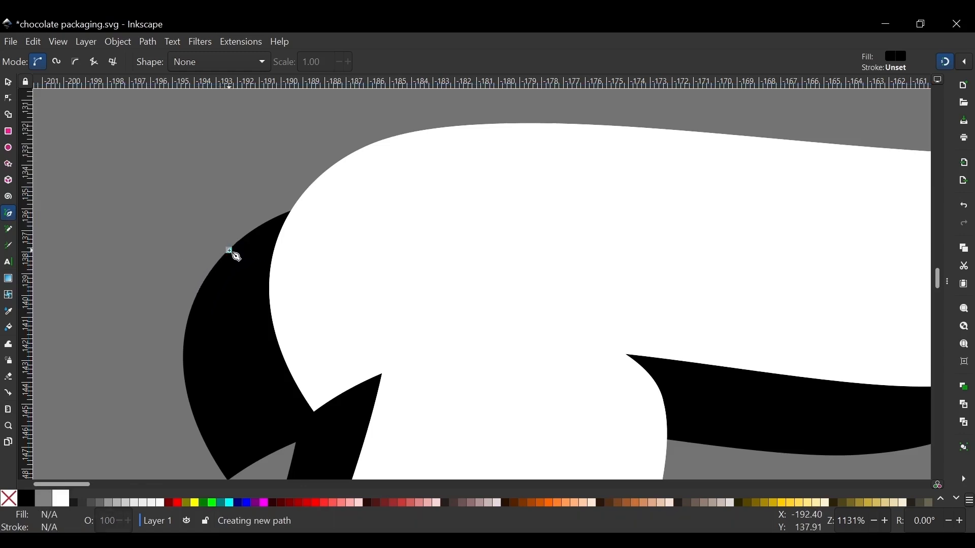
left_click(342, 160)
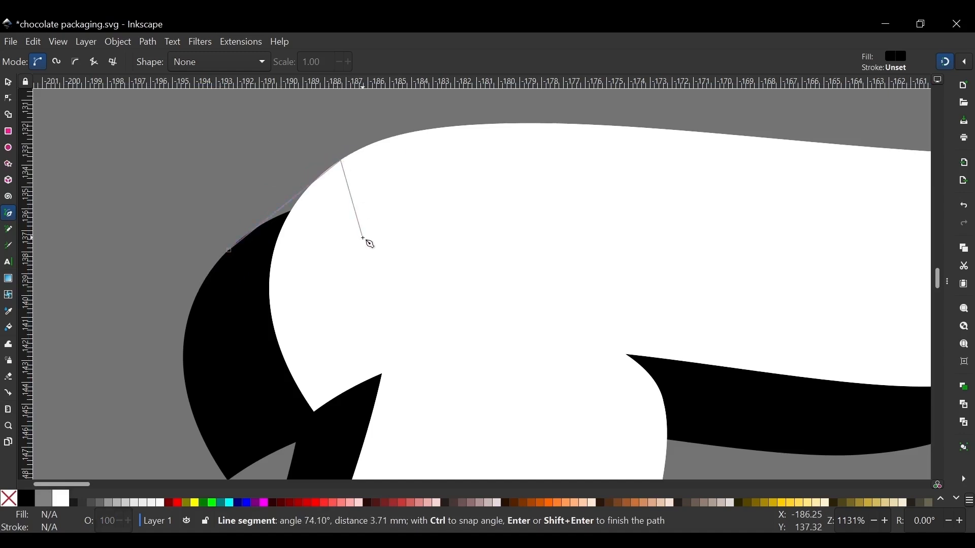
left_click(363, 239)
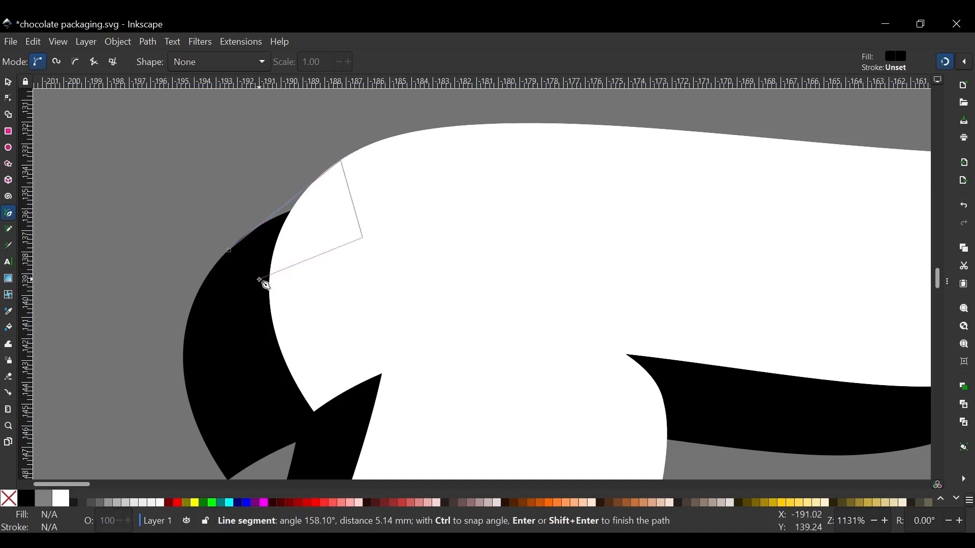
left_click(260, 279)
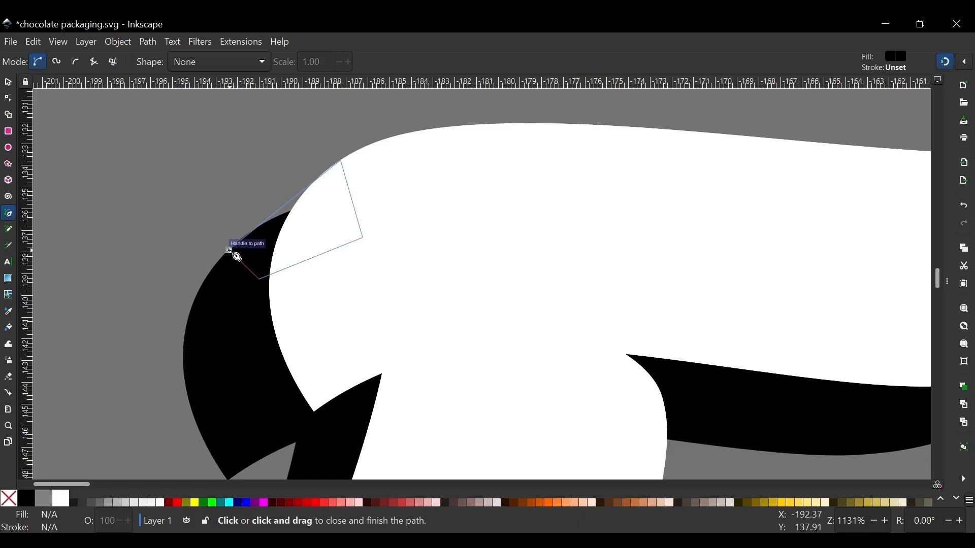
left_click(230, 251)
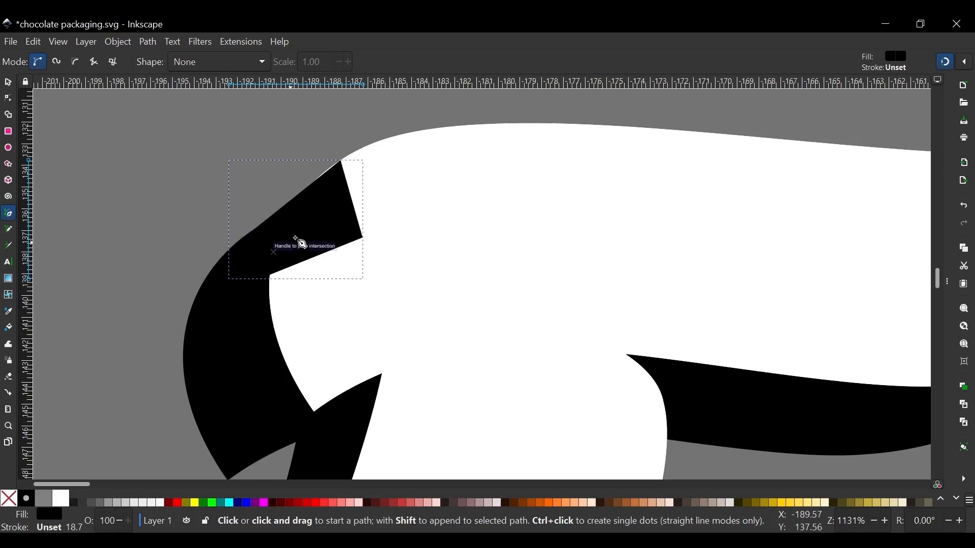
Unite the bridging shape at the F's upper-left curve with the black lettering path
left_click(8, 83)
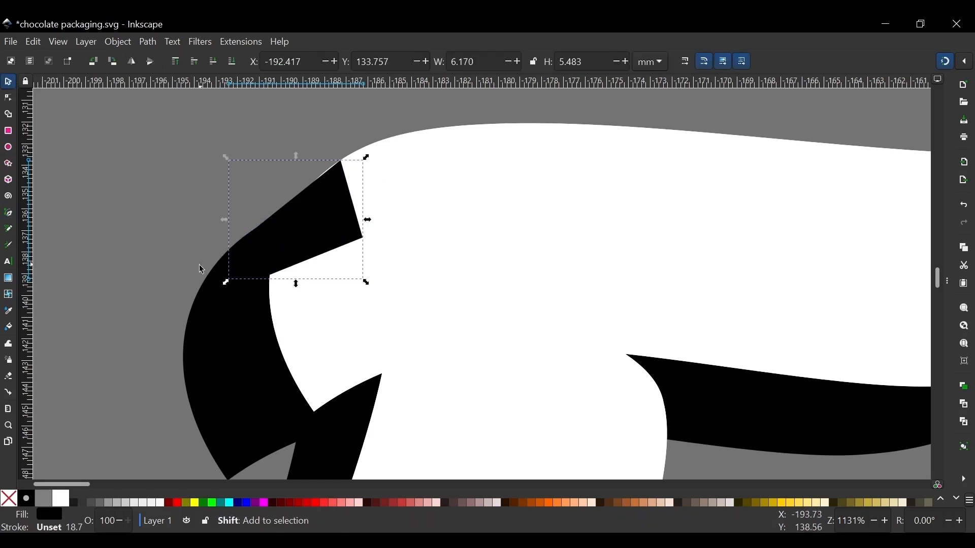
left_click(238, 353, "shift")
left_click(142, 42)
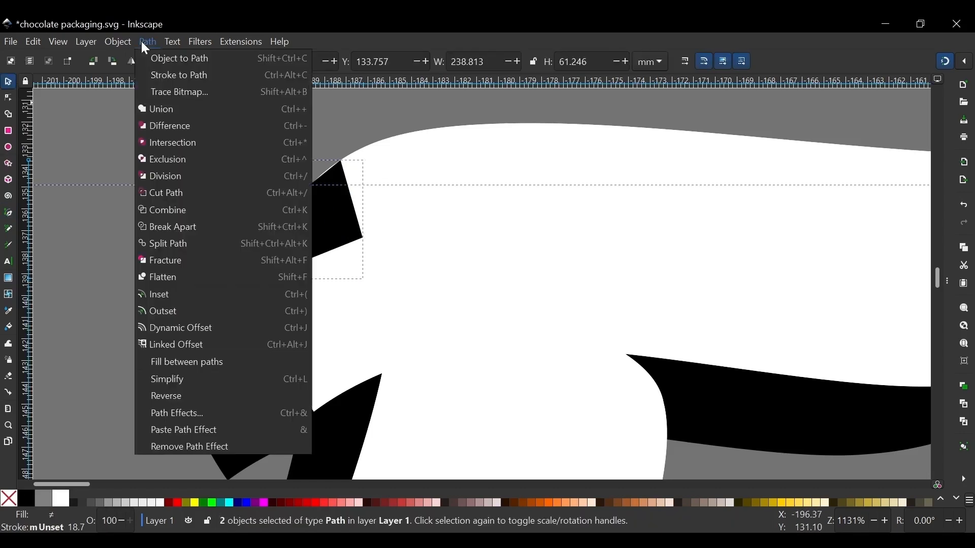
left_click(157, 109)
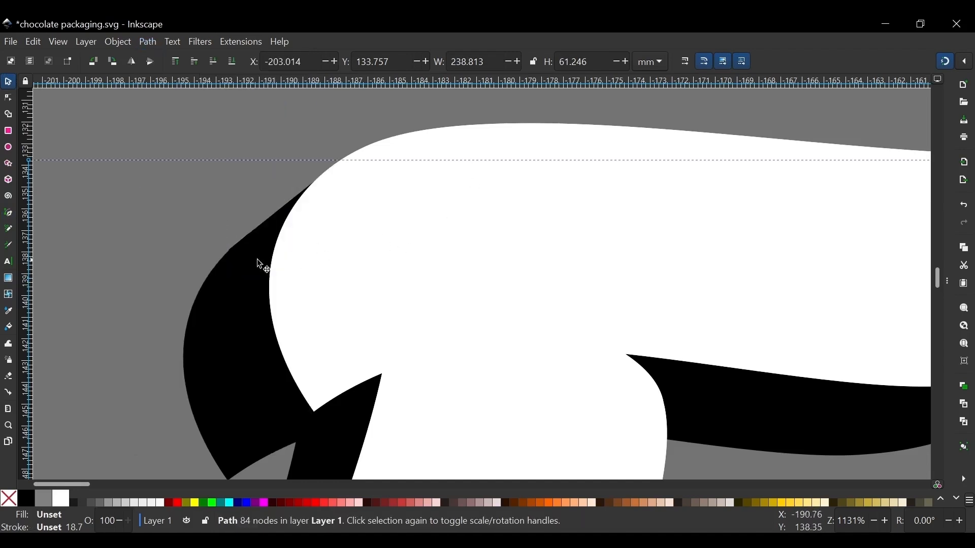
Open the black lettering for node editing at the small notch where the added piece meets the F's upper-left curve
scroll(249, 251, "up", 4)
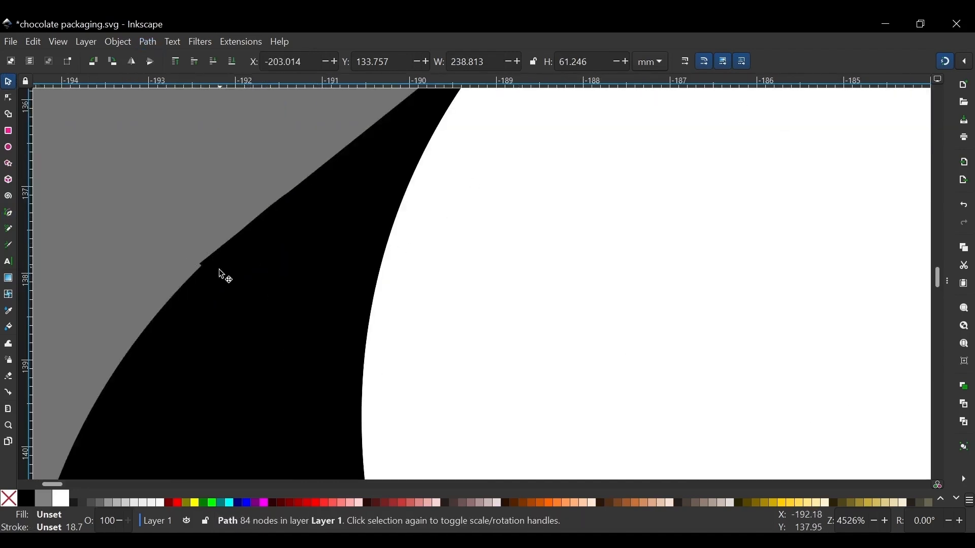
scroll(226, 274, "down", 2)
scroll(272, 239, "up", 1)
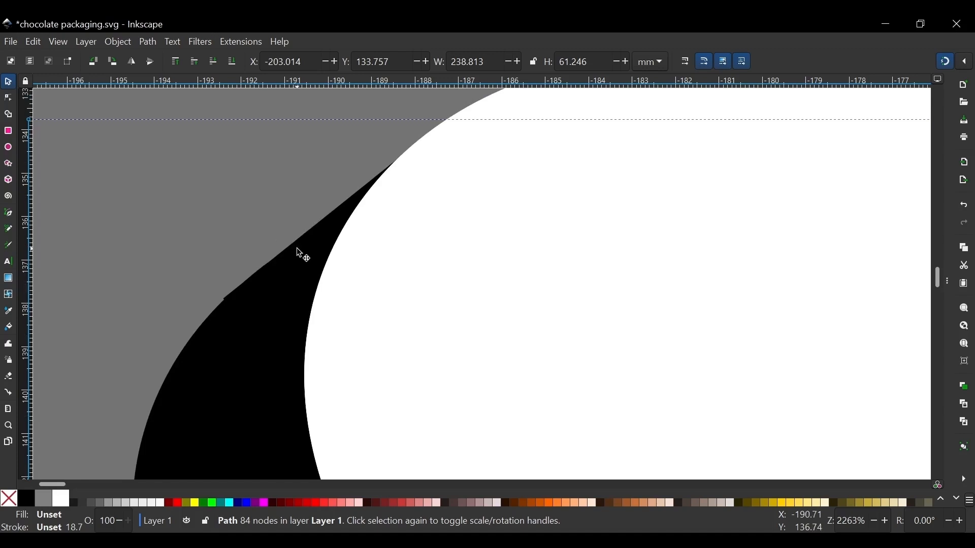
key("n")
scroll(206, 254, "down", 1)
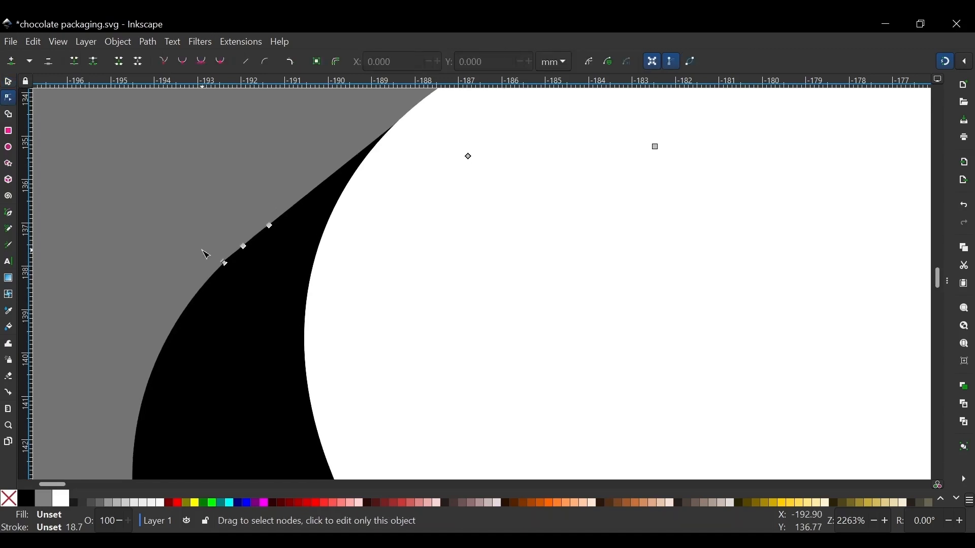
scroll(218, 265, "up", 4)
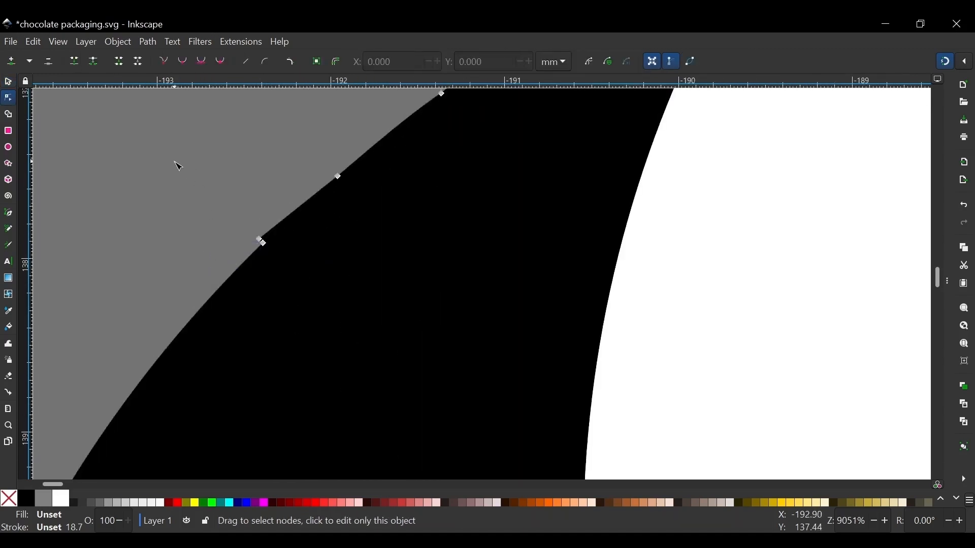
Try deleting both adjacent nodes at the notch together, and undo the deletion
left_click_drag(178, 169, 285, 285)
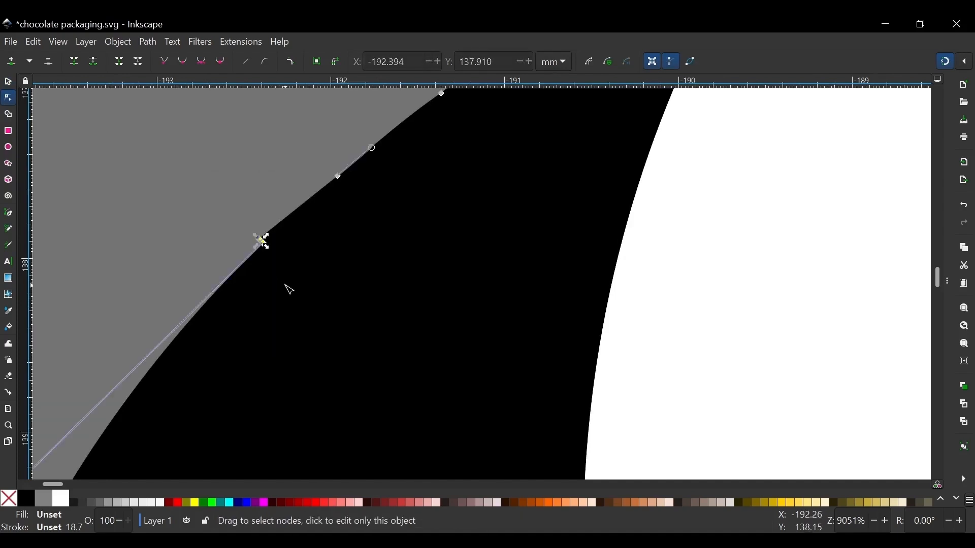
key("Delete")
key("ctrl+z")
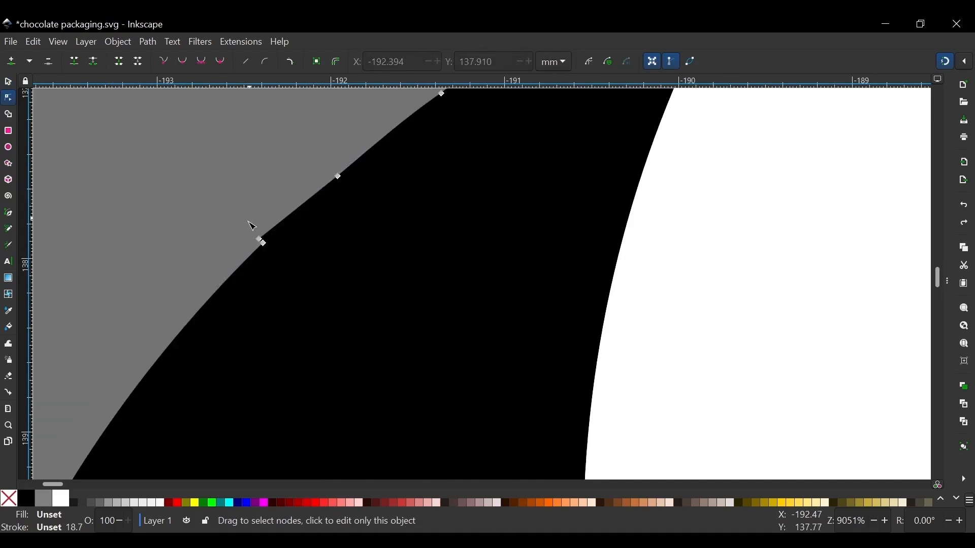
Delete only the protruding outer node of the notch on the F's upper-left curve and reselect the black path
scroll(252, 226, "up", 3)
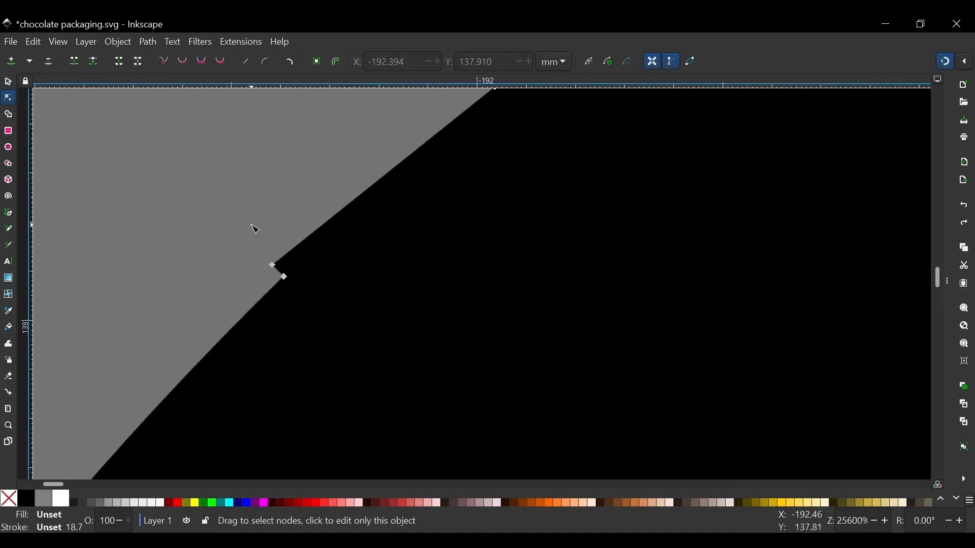
left_click(274, 266)
scroll(273, 216, "down", 5)
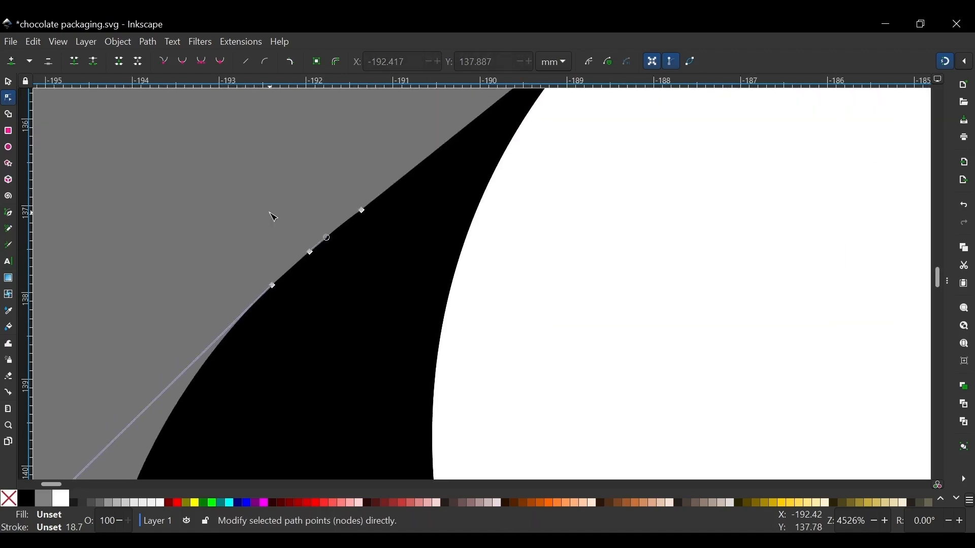
left_click(289, 223)
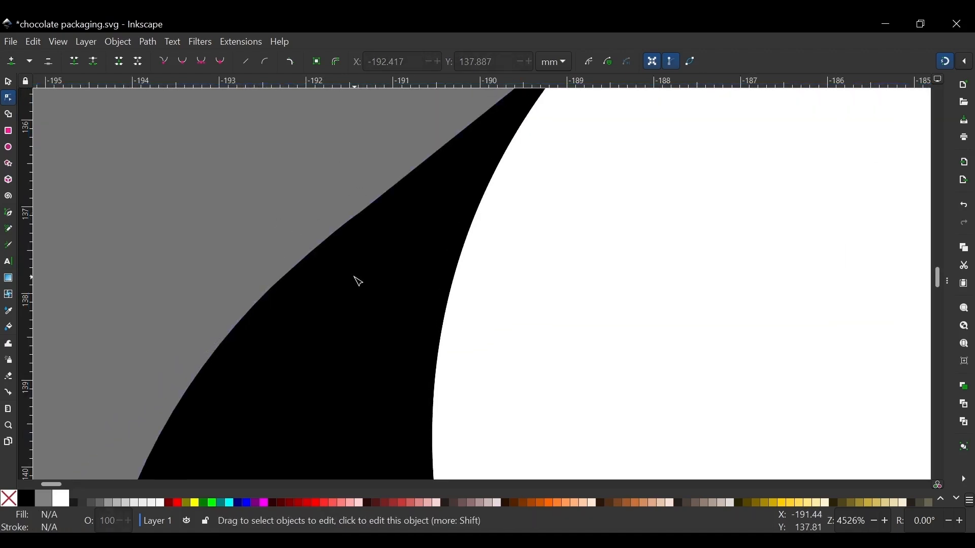
left_click(355, 274)
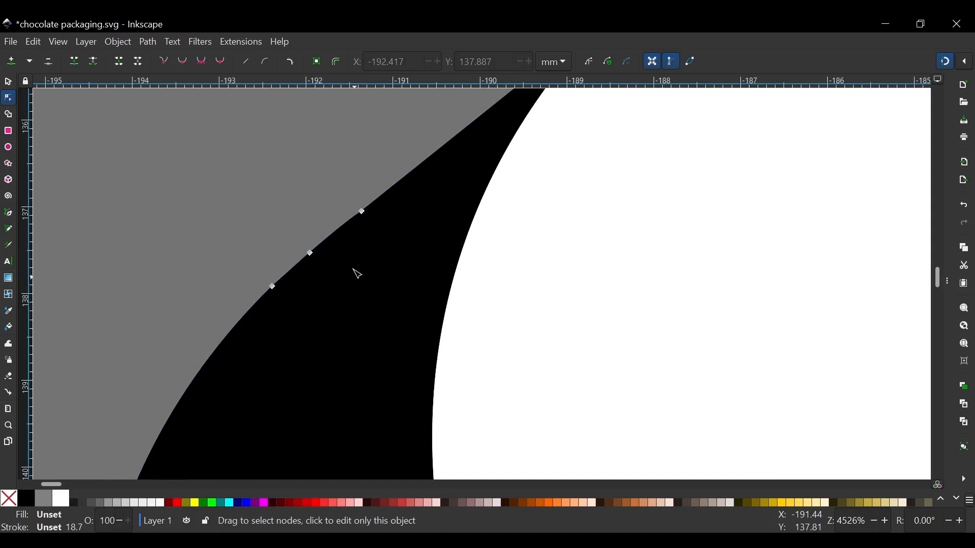
Delete the two surplus upper nodes at the joint on the F's upper-left black curve, keeping the lowest one
left_click(363, 213)
key("Delete")
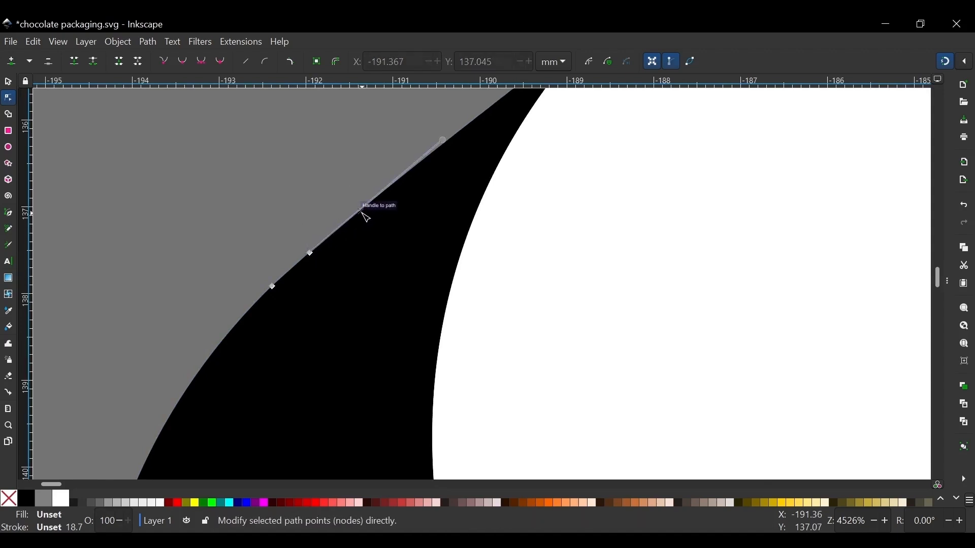
left_click(311, 253)
key("Escape")
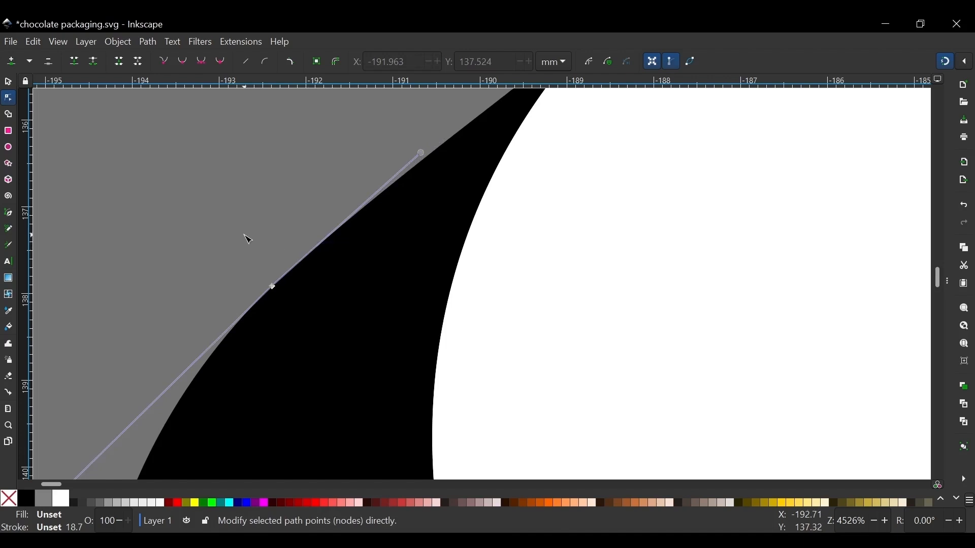
Bow the black segment outward along the F's upper-left curve and shorten the lower node's upper handle to smooth it
scroll(247, 238, "down", 4)
scroll(260, 276, "up", 3)
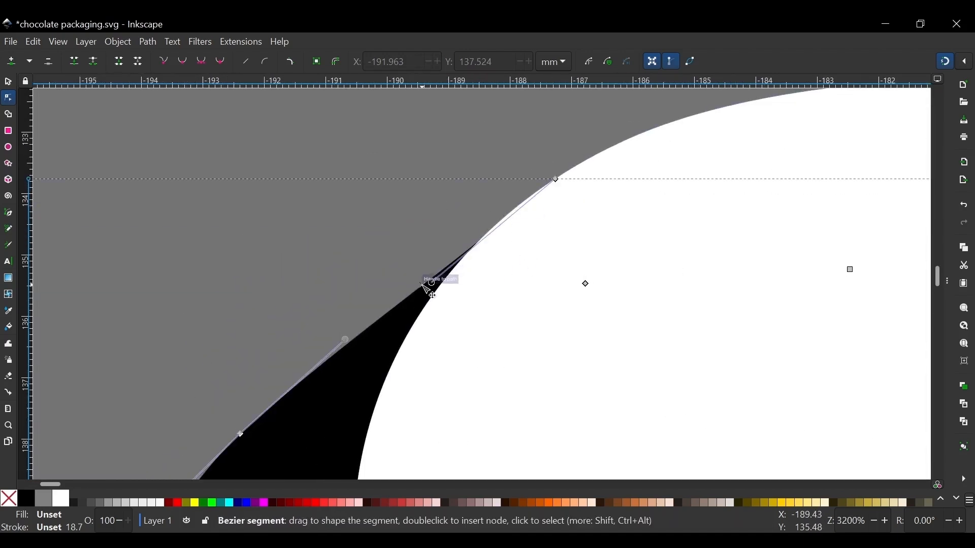
left_click_drag(423, 285, 427, 246)
scroll(355, 291, "down", 2)
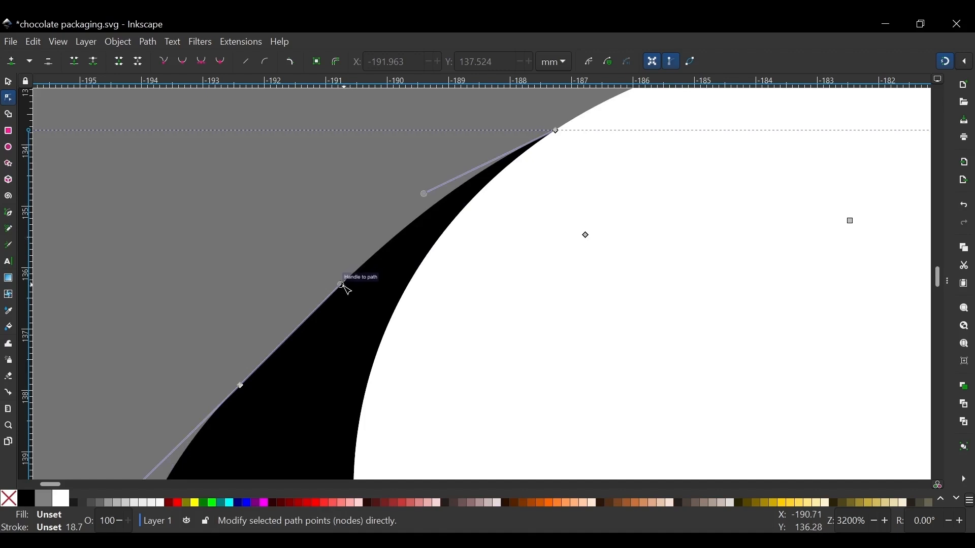
left_click_drag(343, 287, 317, 310)
scroll(309, 281, "down", 9)
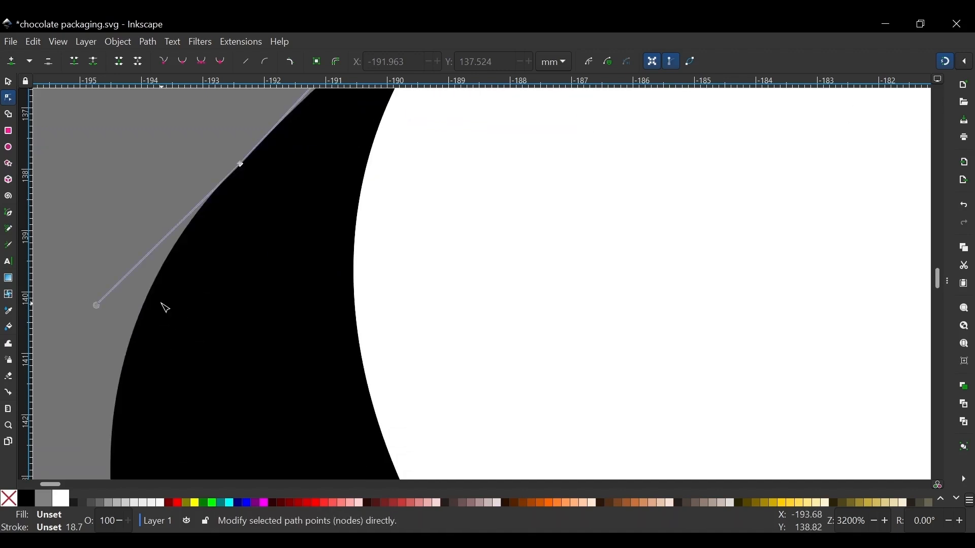
scroll(237, 261, "up", 4)
scroll(236, 259, "down", 4)
scroll(250, 279, "up", 3)
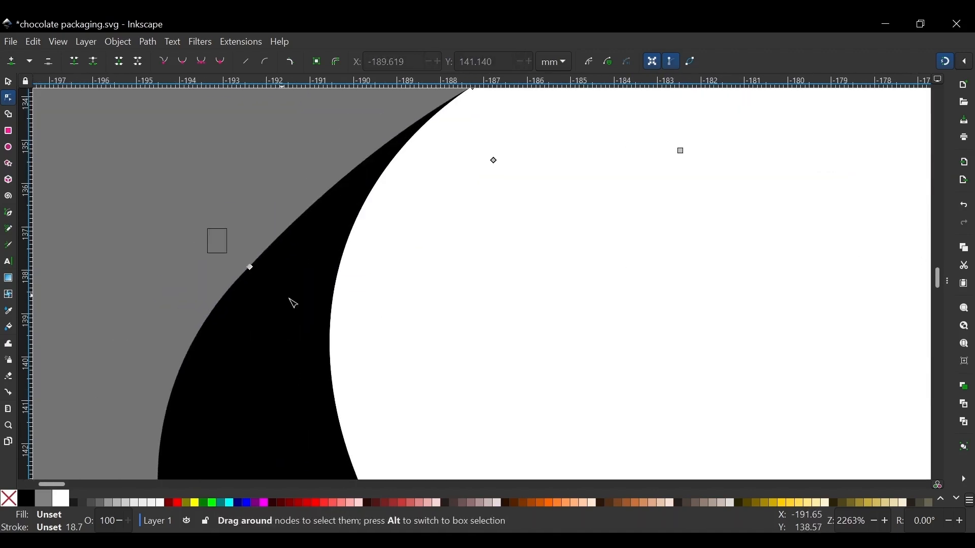
mouse_move(151, 370)
left_mouse_down()
mouse_move(174, 358)
mouse_move(166, 365)
left_mouse_up()
scroll(321, 239, "down", 3)
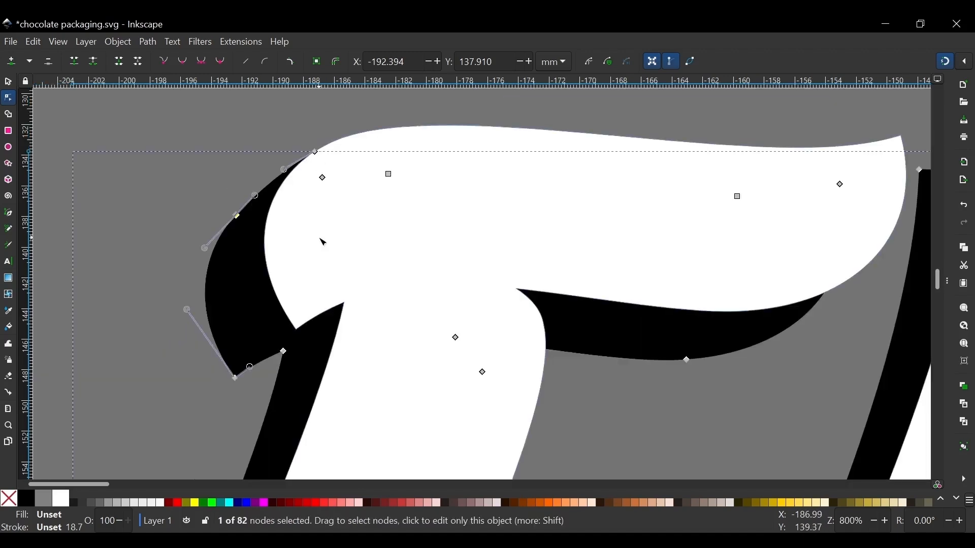
Close a black bridging shape at the tip of the F's middle arm and unite it with the black lettering
scroll(646, 361, "right", 9)
scroll(531, 340, "down", 5)
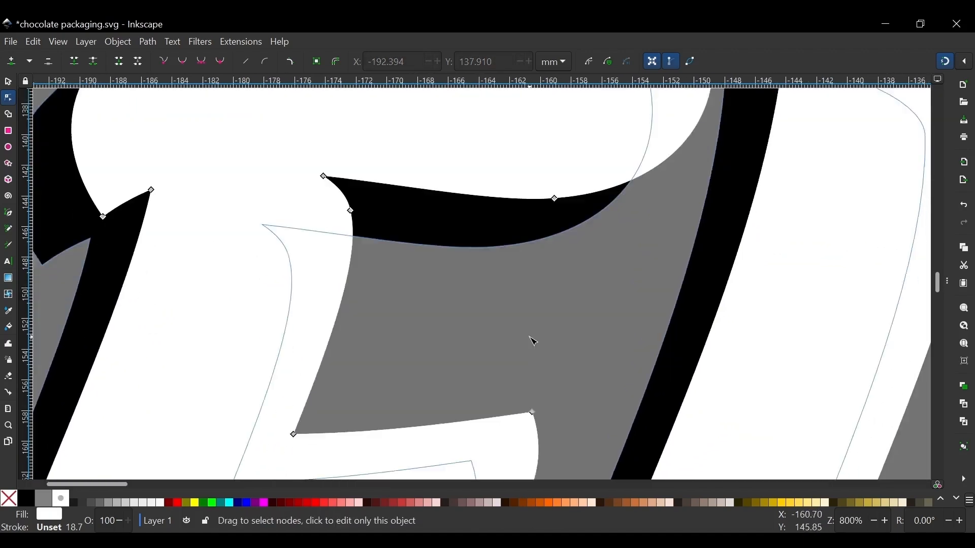
scroll(651, 212, "down", 9)
scroll(428, 342, "up", 2)
double_click(503, 229)
key("s")
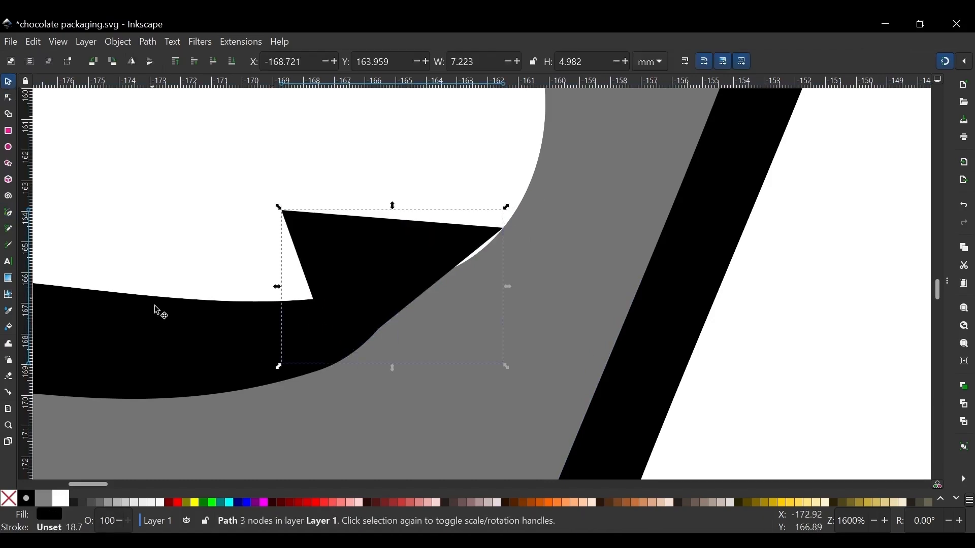
left_click(157, 309, "shift")
left_click(148, 42)
left_click(246, 174)
Bend the straight black edge beneath the tip of the F's middle arm into a smooth outward curve
key("n")
mouse_move(396, 305)
left_mouse_down()
mouse_move(386, 349)
mouse_move(478, 283)
left_mouse_up()
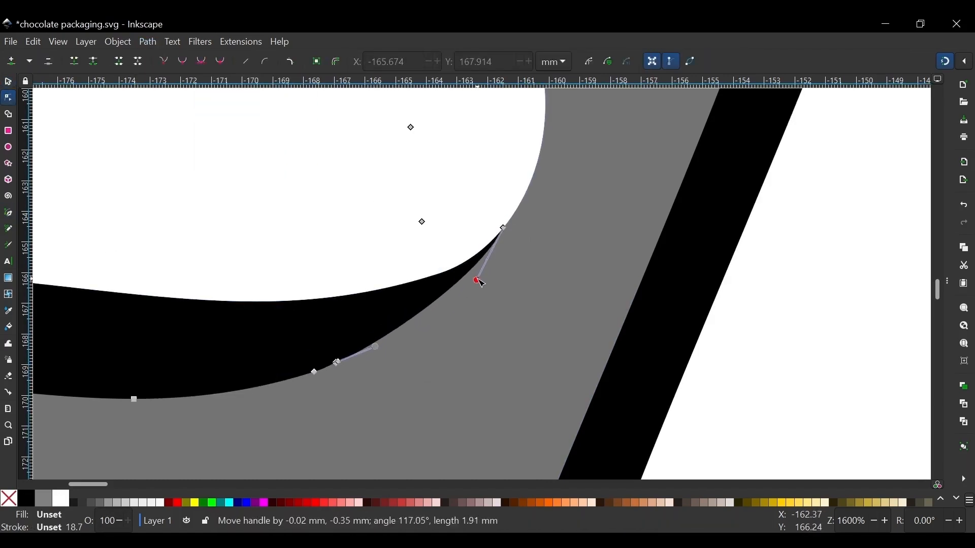
key("Escape")
Draw a black shape bridging the shadow corner and white tip at the foot of the l, and unite it with the black lettering
left_click(435, 342)
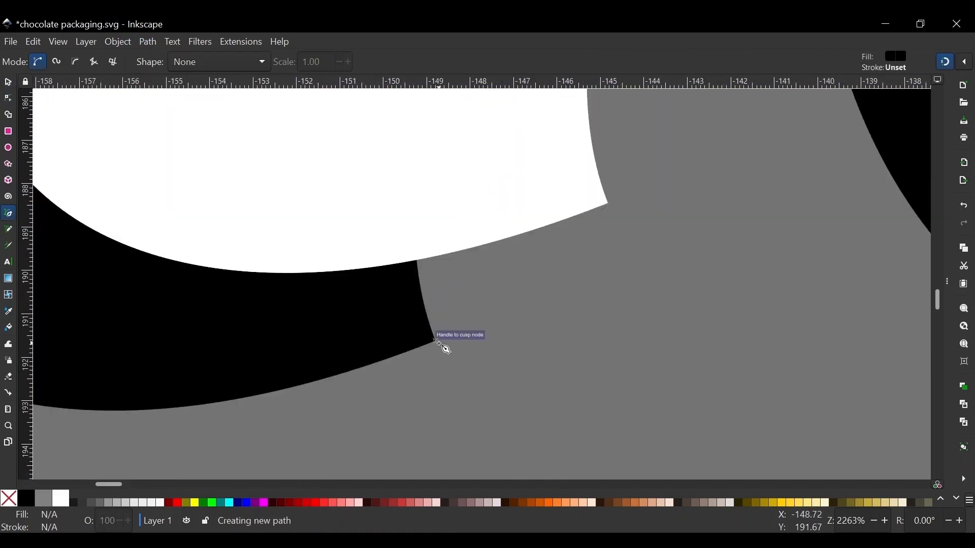
left_click(608, 204)
left_click(345, 229)
left_click(353, 270)
left_click(435, 341)
left_click(148, 42)
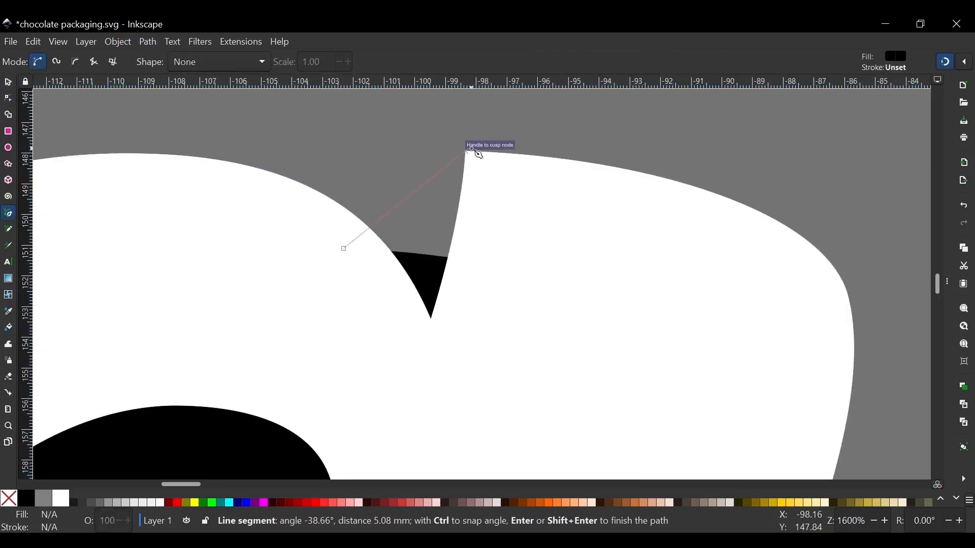
Bridge the gaps at the top of the a's stem and the k's upper arm, uniting the shapes with the black lettering
left_click(147, 42)
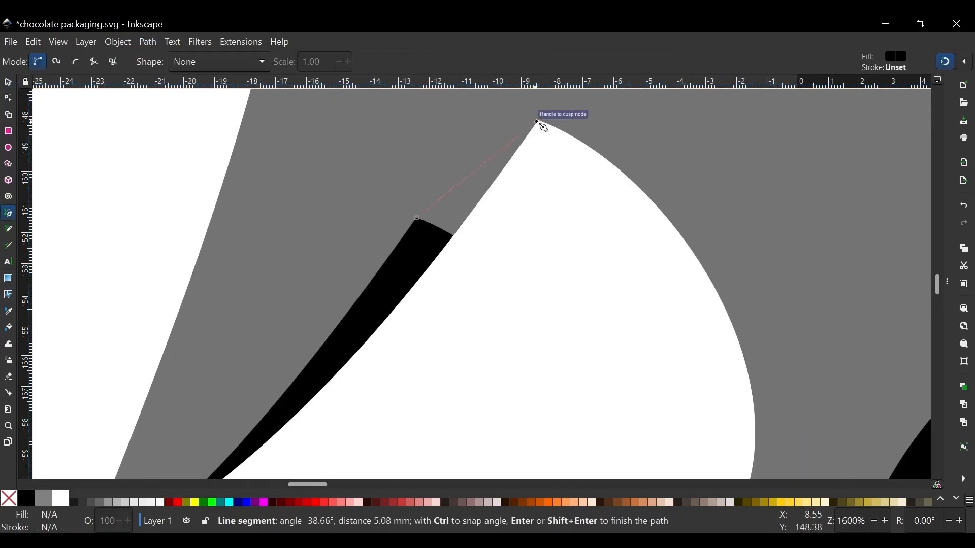
left_click(414, 266)
key("s")
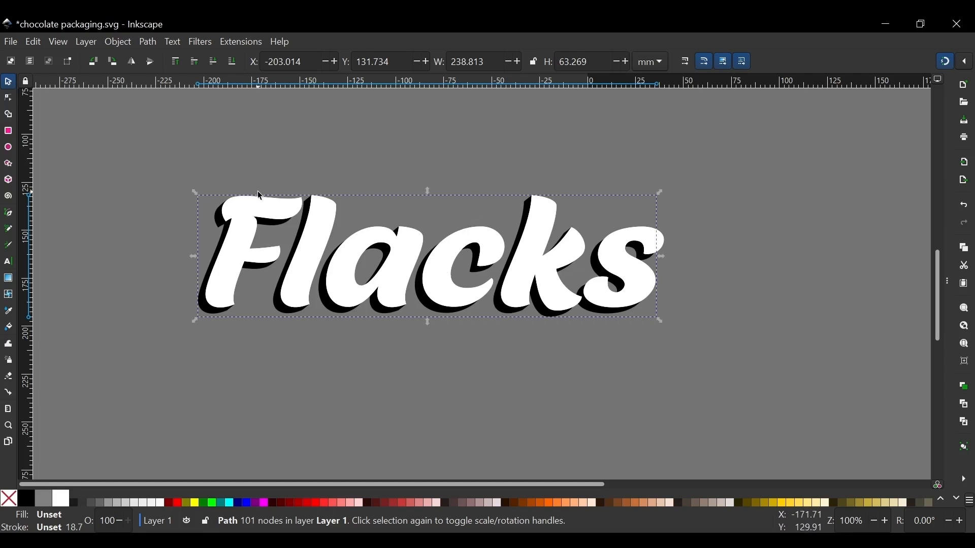
Try moving the white lettering up and to the right off its black shadow, and undo the move
scroll(319, 215, "up", 1)
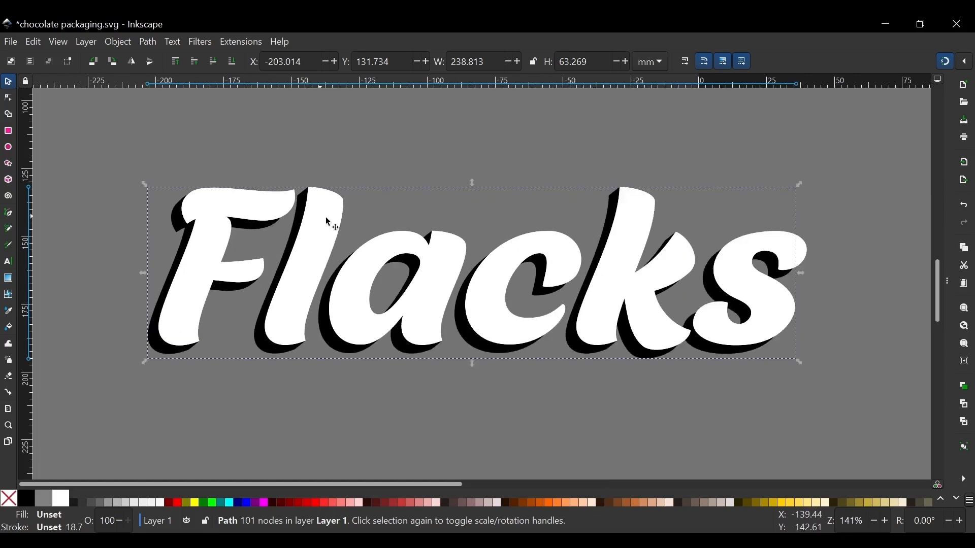
scroll(349, 208, "right", 1)
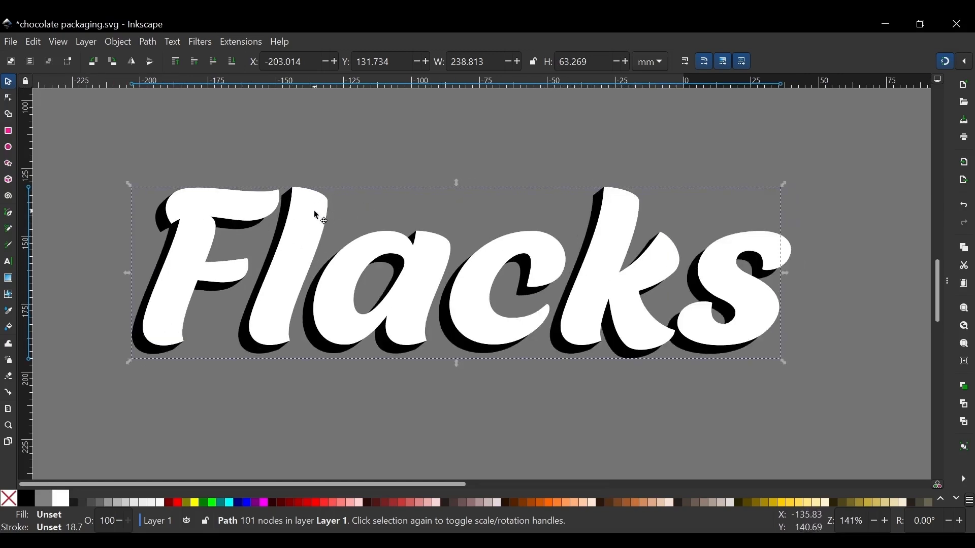
left_click_drag(318, 211, 361, 194)
key("ctrl+z")
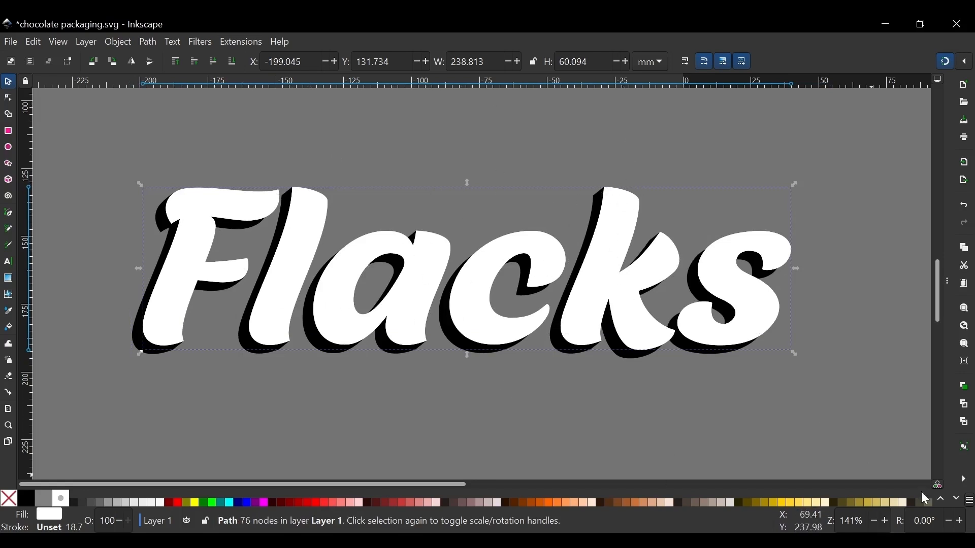
Fill the top copy of the white lettering with pale beige and nudge it four steps right and two steps up
left_click(896, 509)
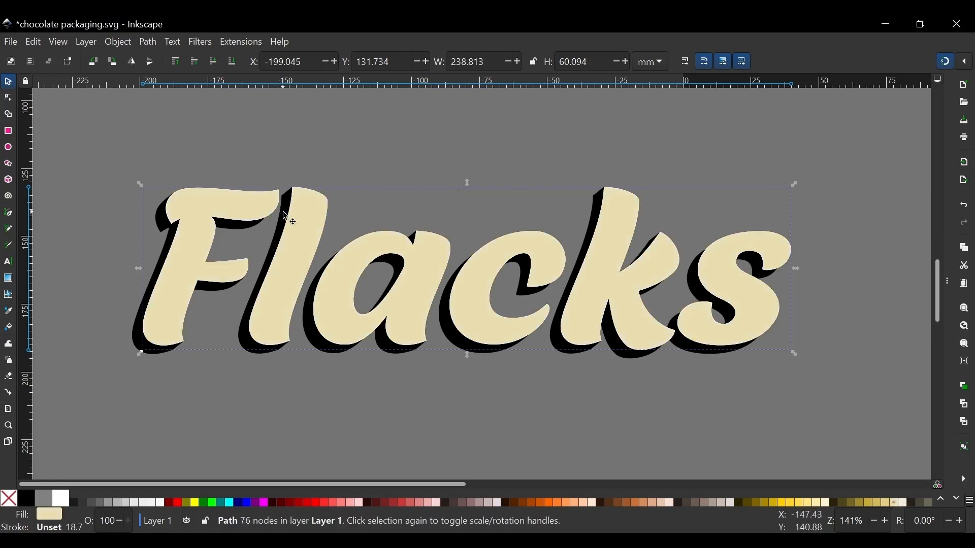
key("Right")
key("Right")
key("Right")
key("Right")
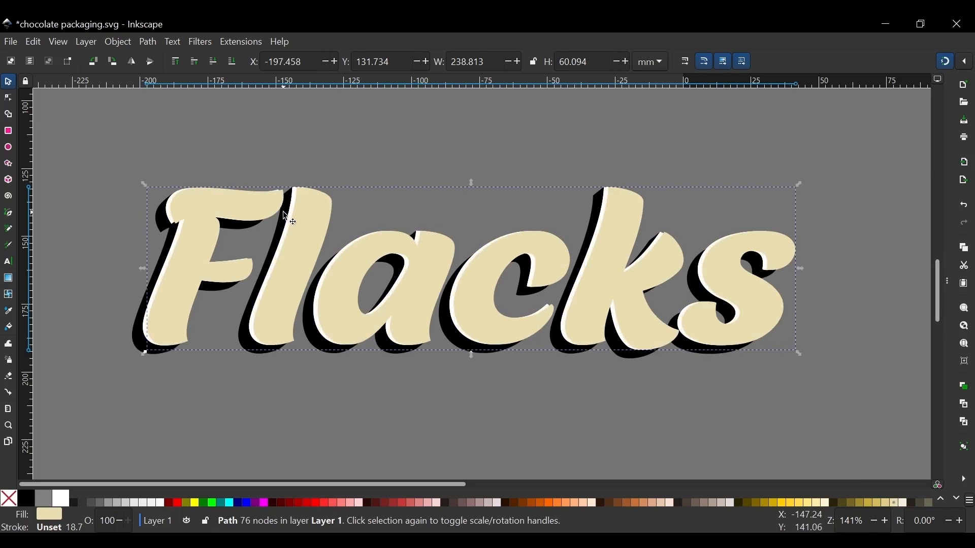
key("Up")
key("Up")
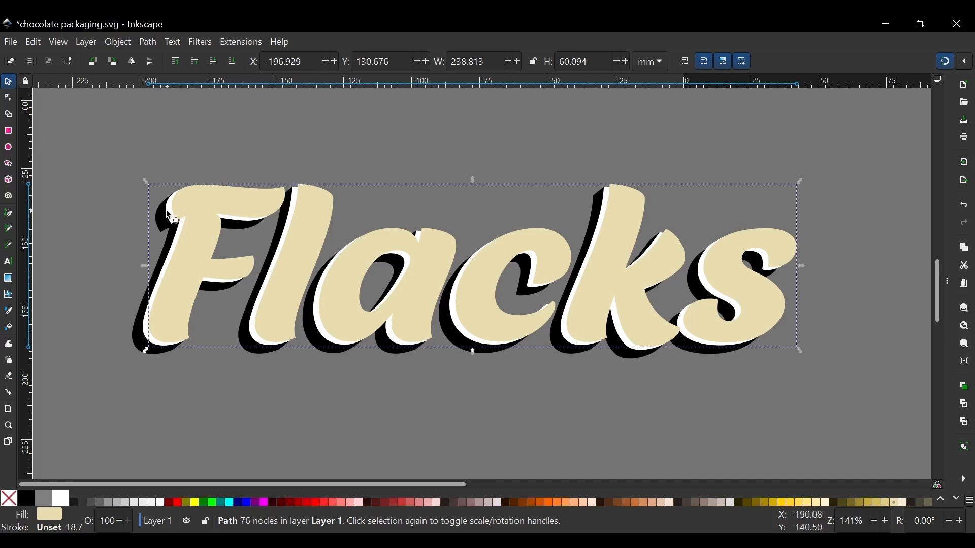
Subtract the offset beige lettering from the white copy directly beneath it with a path difference
scroll(169, 214, "up", 5)
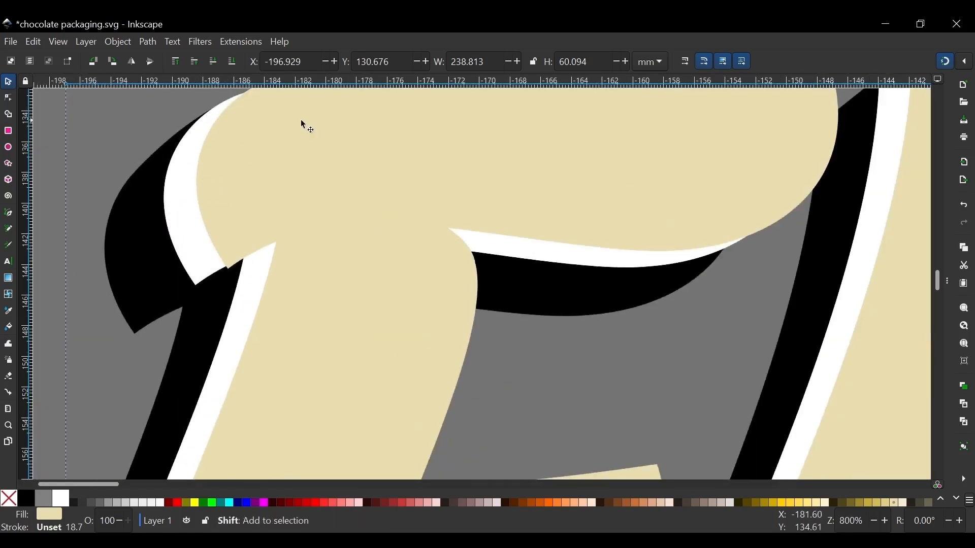
left_click(194, 236, "shift")
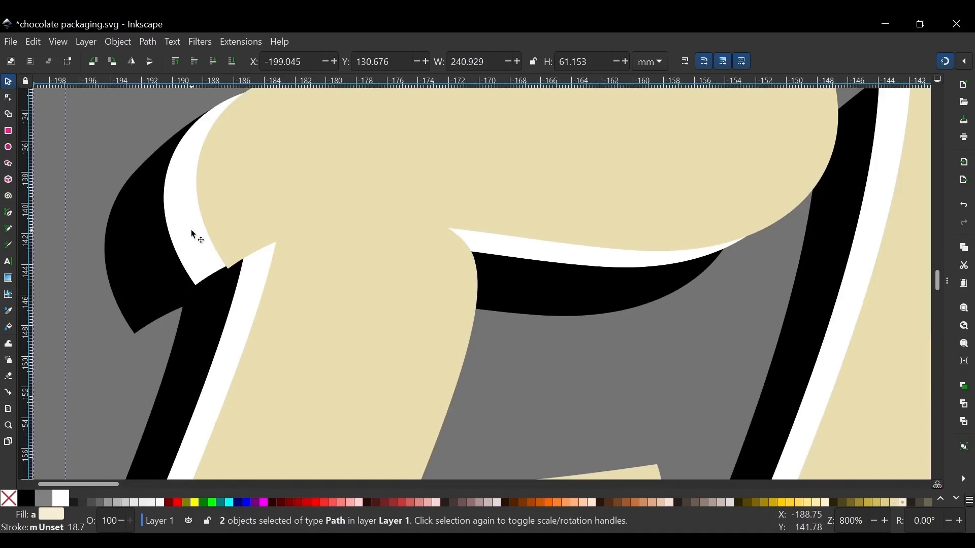
left_click(150, 42)
left_click(181, 126)
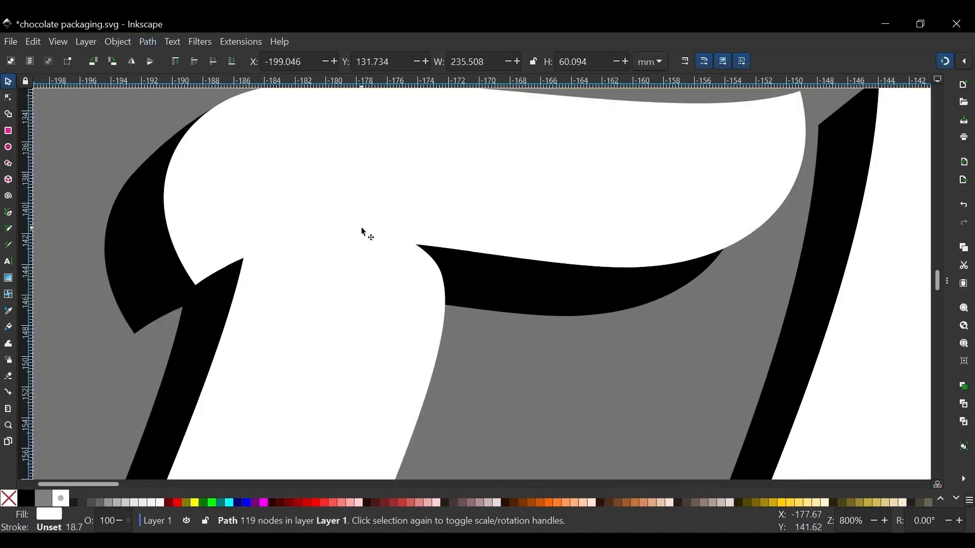
Fill the leftover sliver path from the subtraction with a darker beige
scroll(364, 228, "down", 3)
scroll(457, 305, "down", 3)
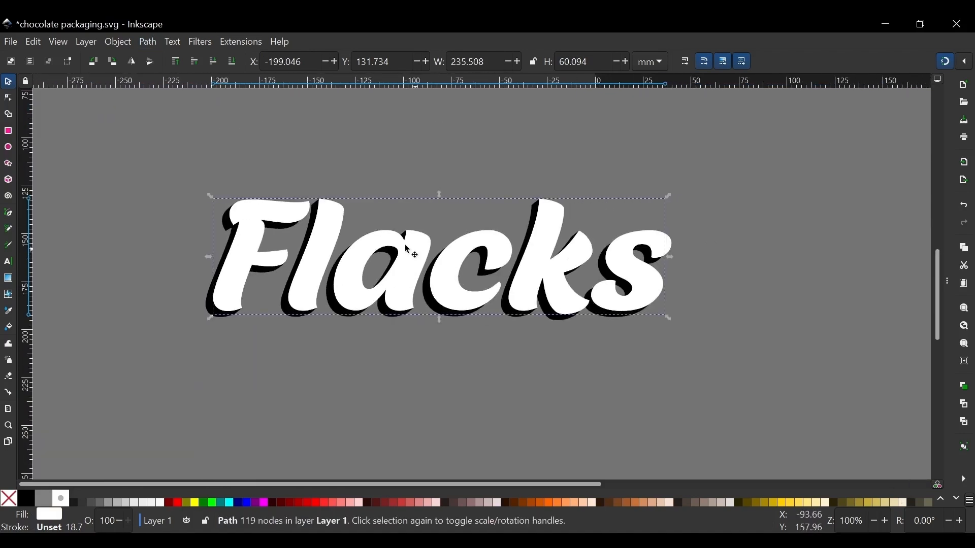
scroll(404, 244, "up", 3)
scroll(404, 245, "down", 4)
scroll(404, 245, "up", 2)
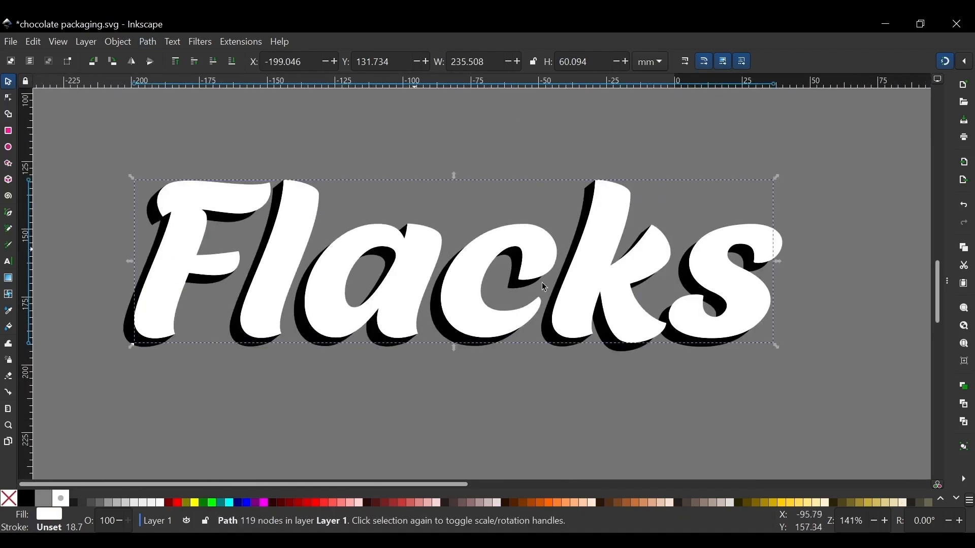
left_click(885, 503)
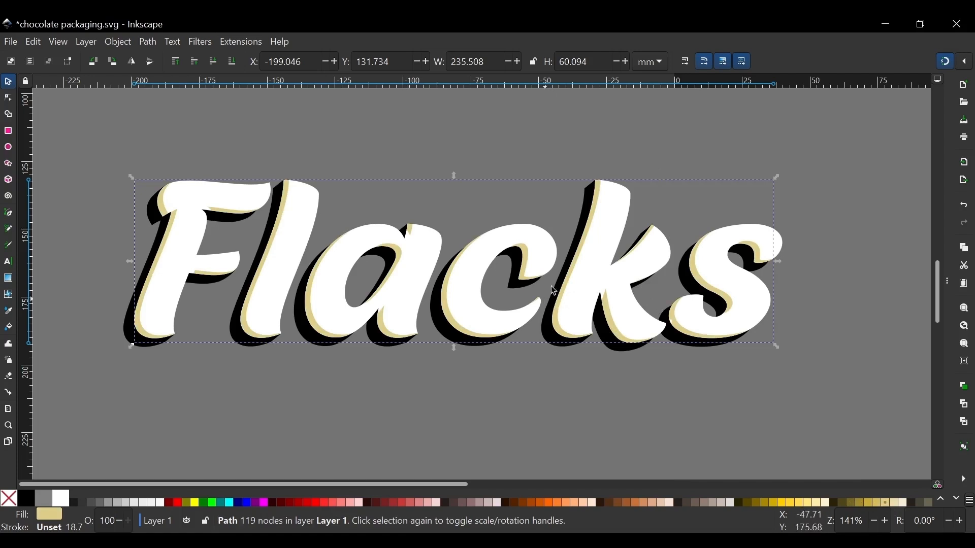
Try moving the beige slivers down and to the left of the lettering, undo the move and deselect them
left_click_drag(602, 192, 496, 244)
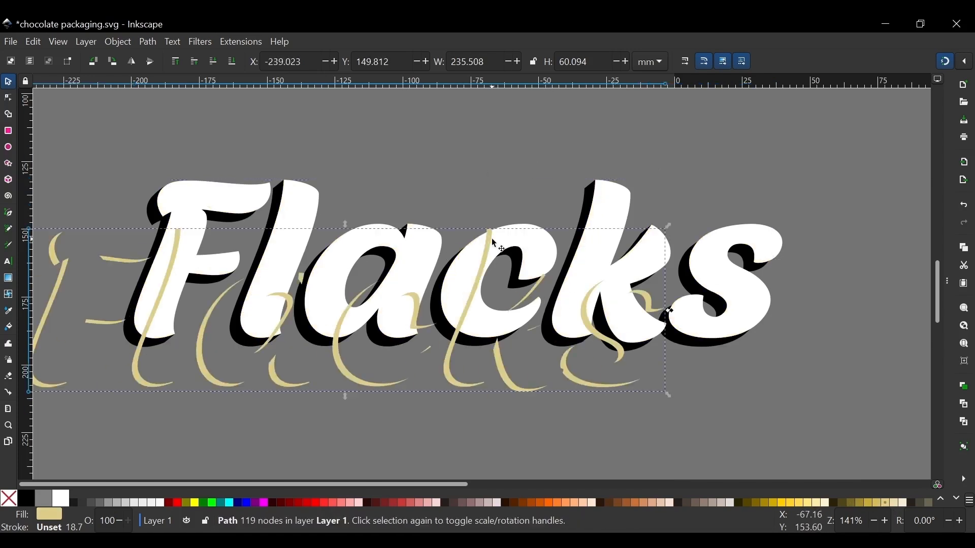
key("ctrl+z")
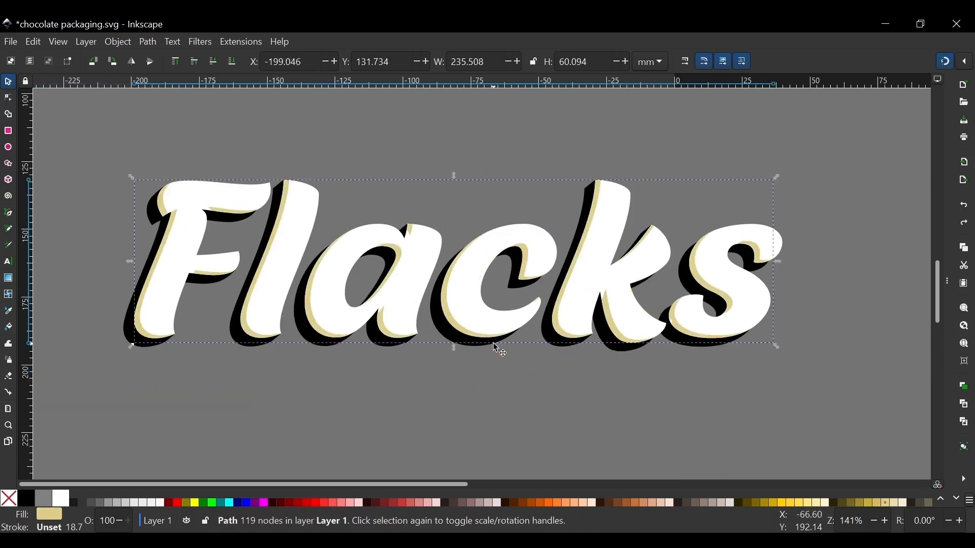
left_click(304, 414)
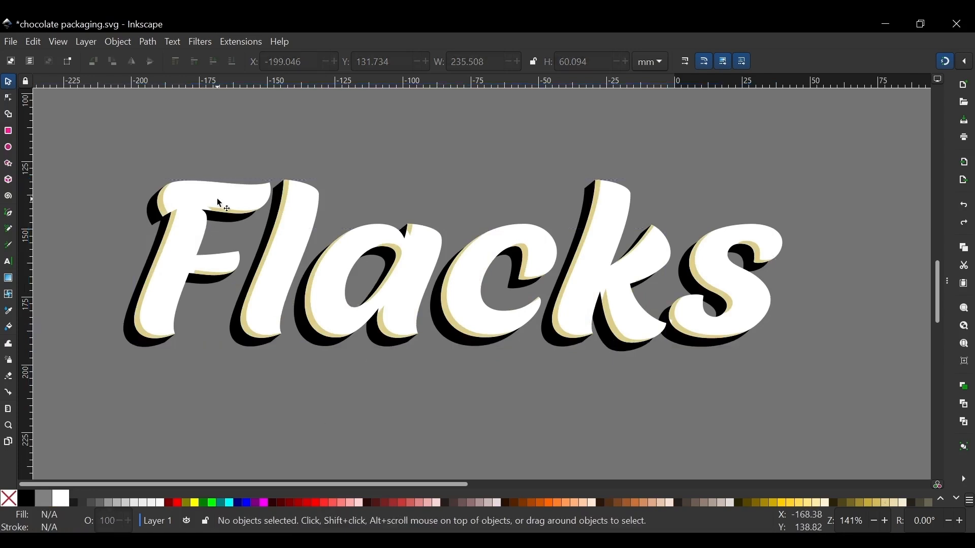
Examine the edges of the beige inner shading and black shadow around the F and the l
scroll(206, 218, "up", 5)
scroll(208, 228, "up", 2)
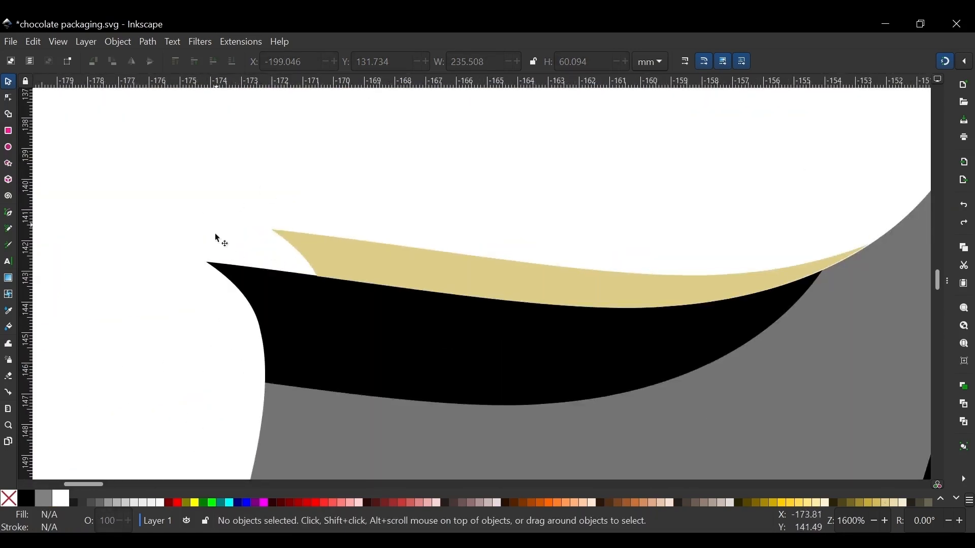
scroll(231, 254, "down", 3)
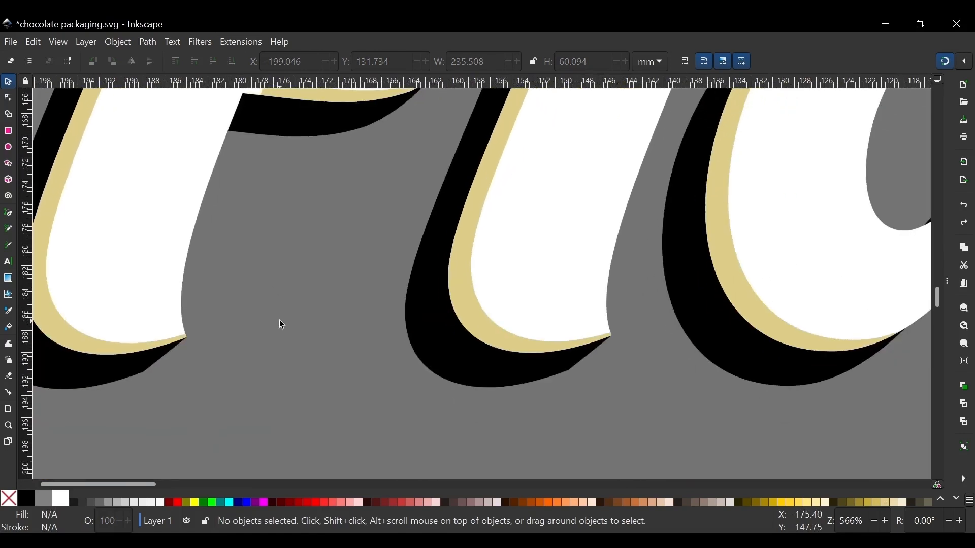
scroll(280, 321, "up", 10)
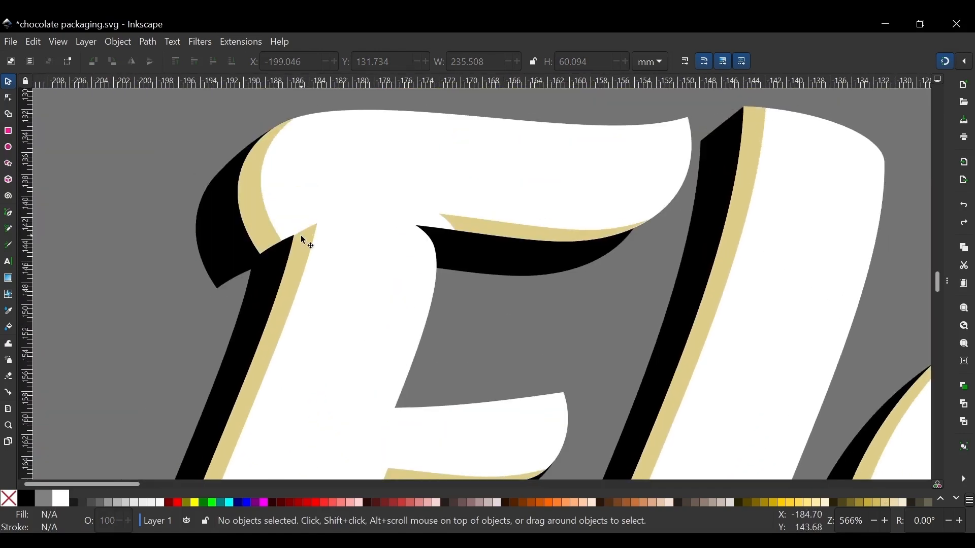
scroll(293, 250, "down", 6)
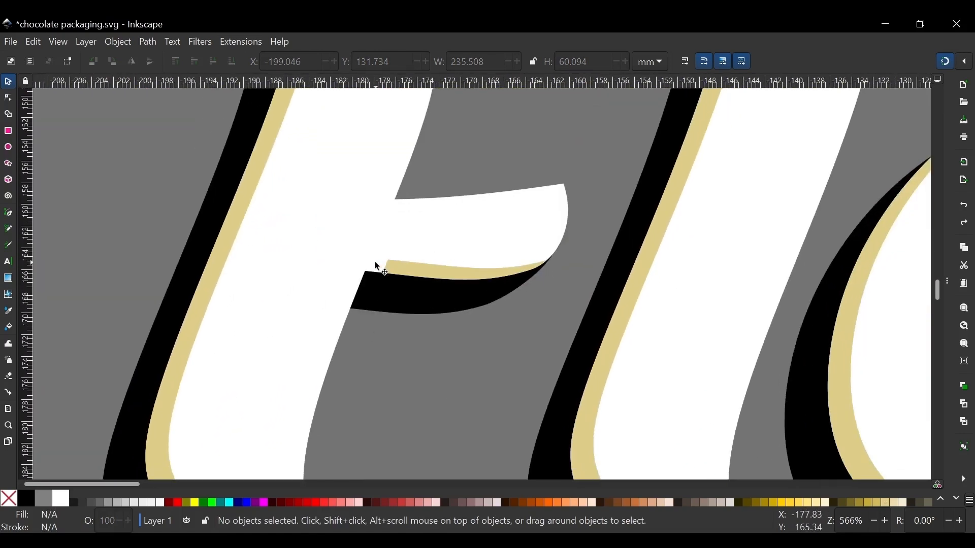
scroll(374, 263, "up", 5)
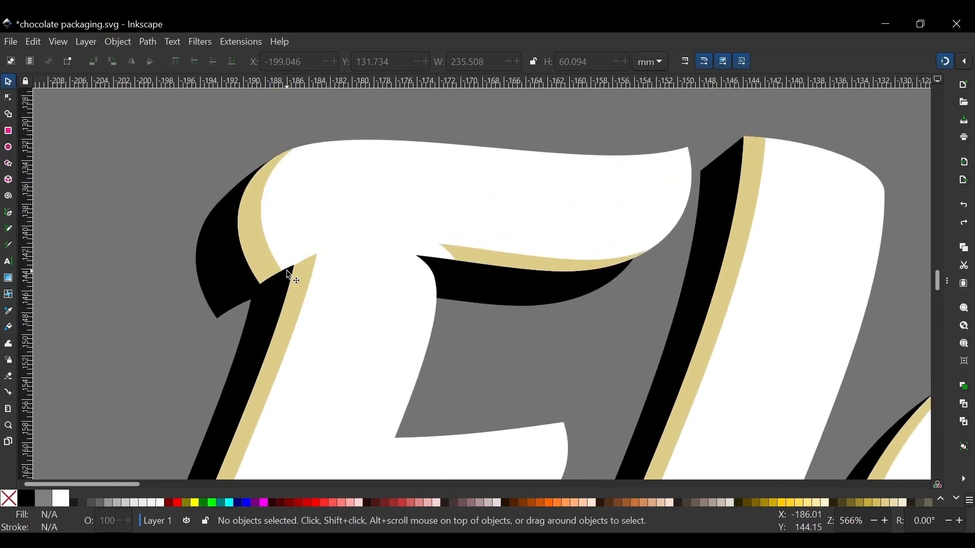
scroll(290, 274, "up", 2)
scroll(241, 259, "up", 4)
scroll(242, 261, "down", 5)
left_click(425, 216)
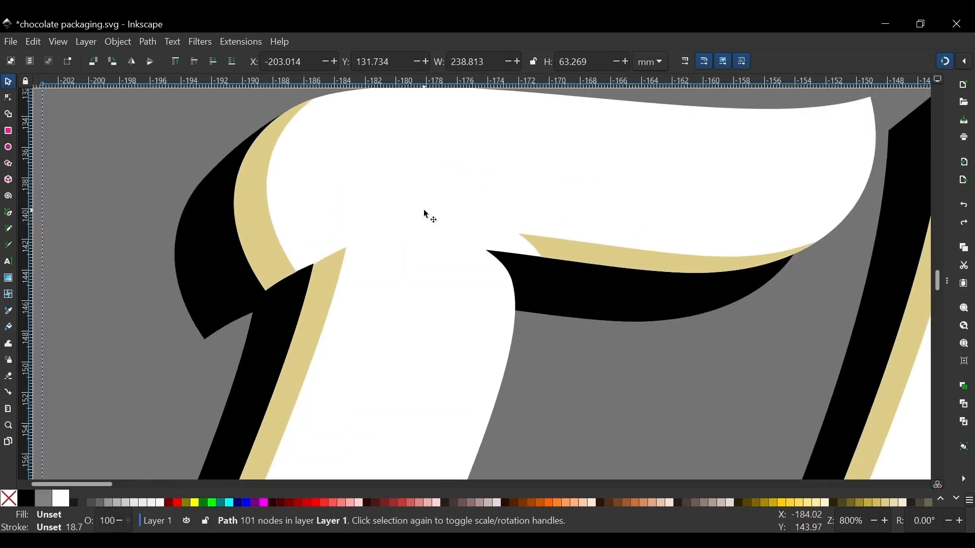
Move the two end nodes of the beige shading under the F's top arm so its lower corner meets the black shadow's inner corner
scroll(424, 224, "down", 3)
scroll(424, 223, "up", 2)
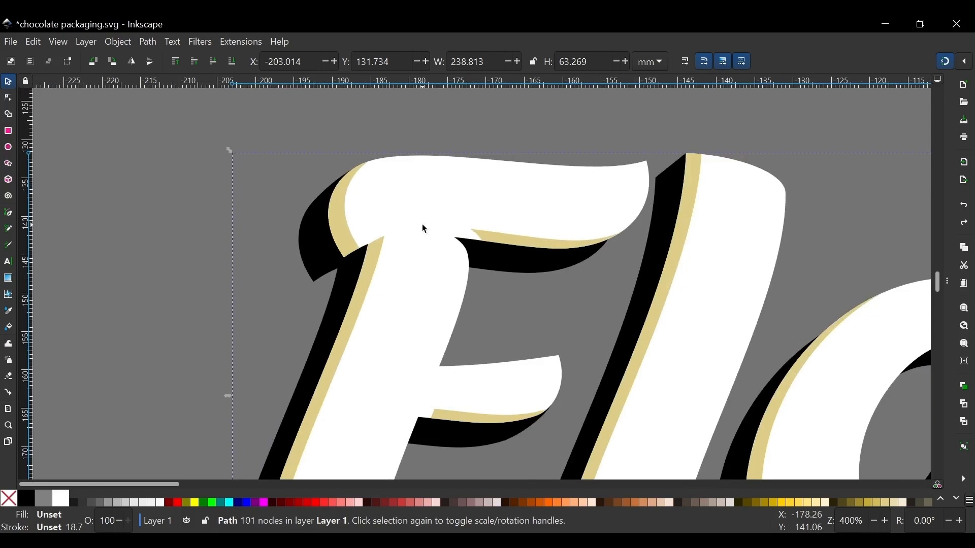
scroll(424, 228, "down", 3)
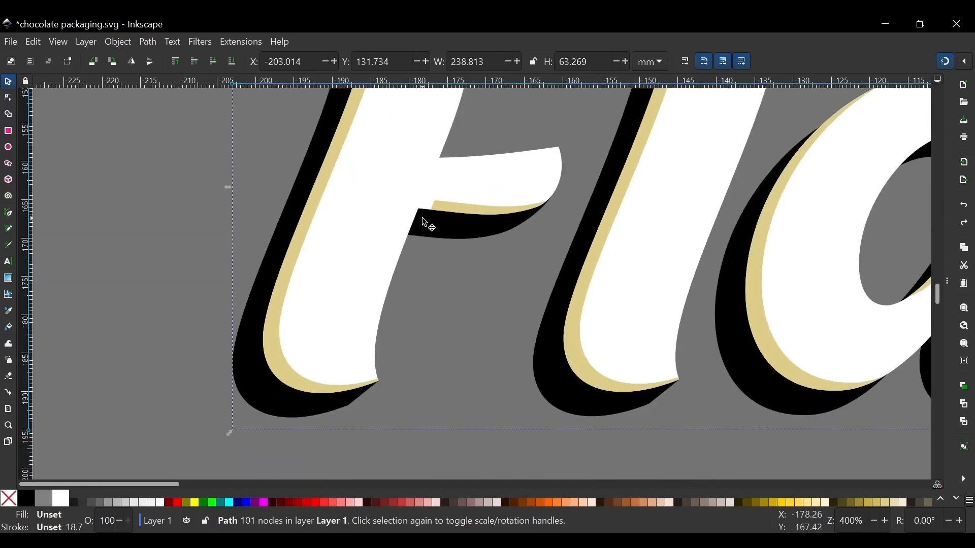
scroll(426, 223, "up", 2)
scroll(479, 180, "up", 4)
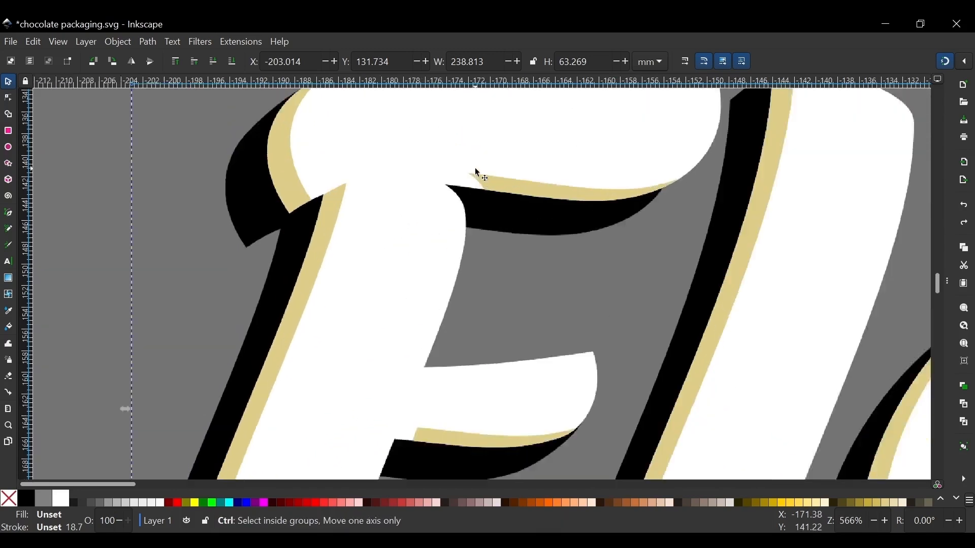
key("n")
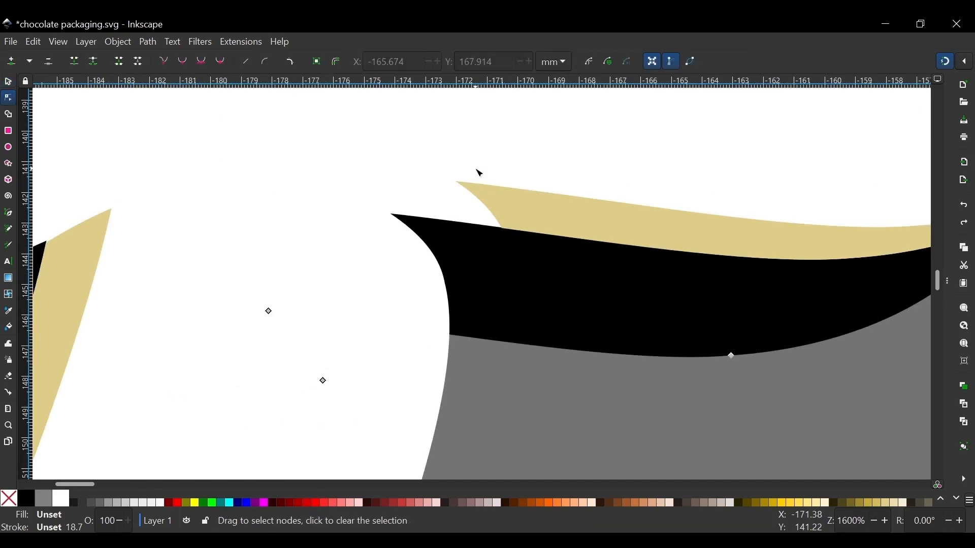
left_click(498, 190)
scroll(498, 191, "right", 1)
scroll(483, 240, "up", 1)
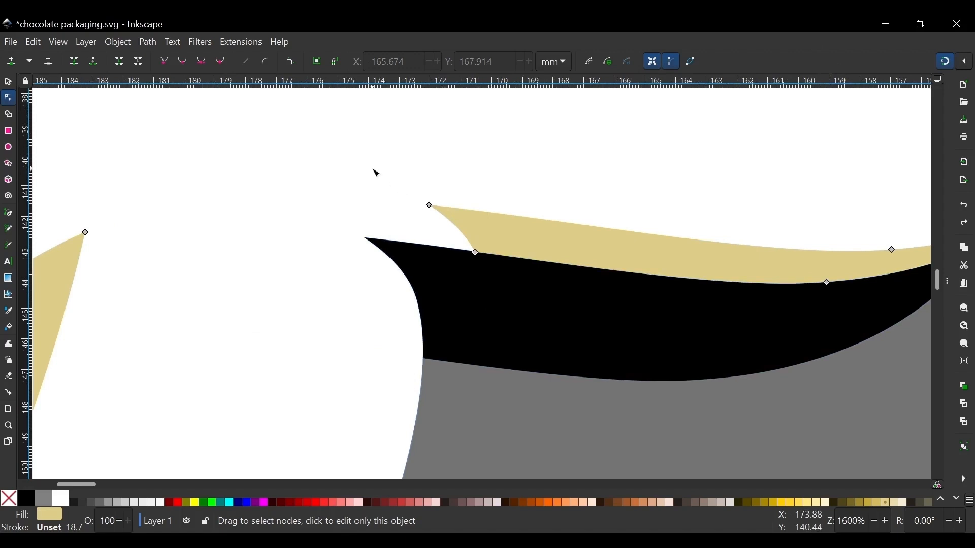
left_click_drag(374, 172, 524, 311)
left_click_drag(482, 256, 364, 242)
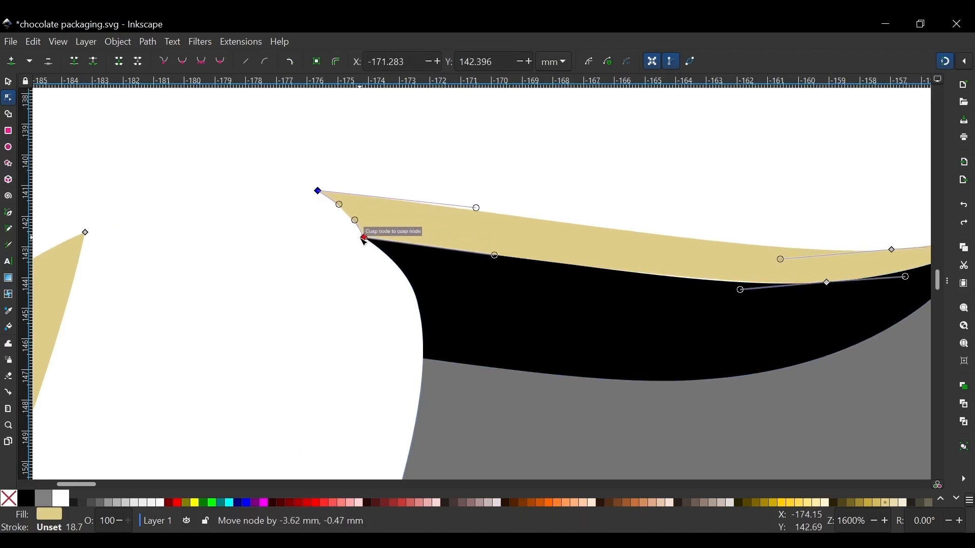
left_click(541, 350)
left_click(359, 230)
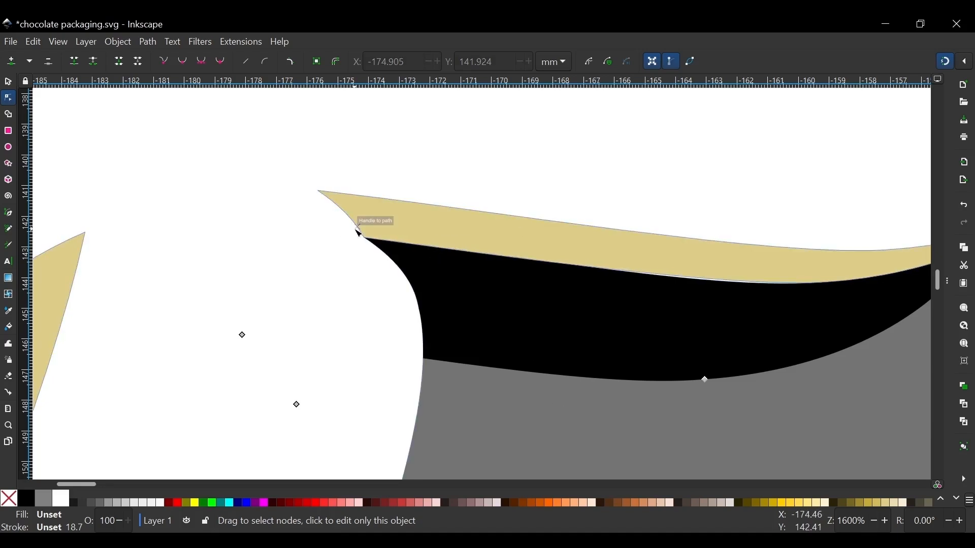
Examine the beige shading's end corner against the black shadow and the stem under the F's top arm
scroll(359, 230, "up", 3)
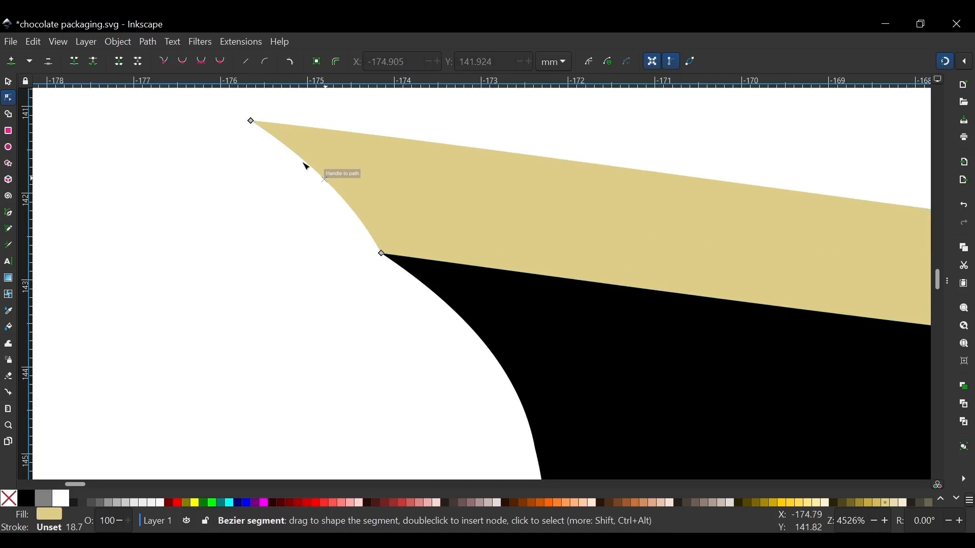
scroll(359, 253, "down", 6)
left_click(564, 372)
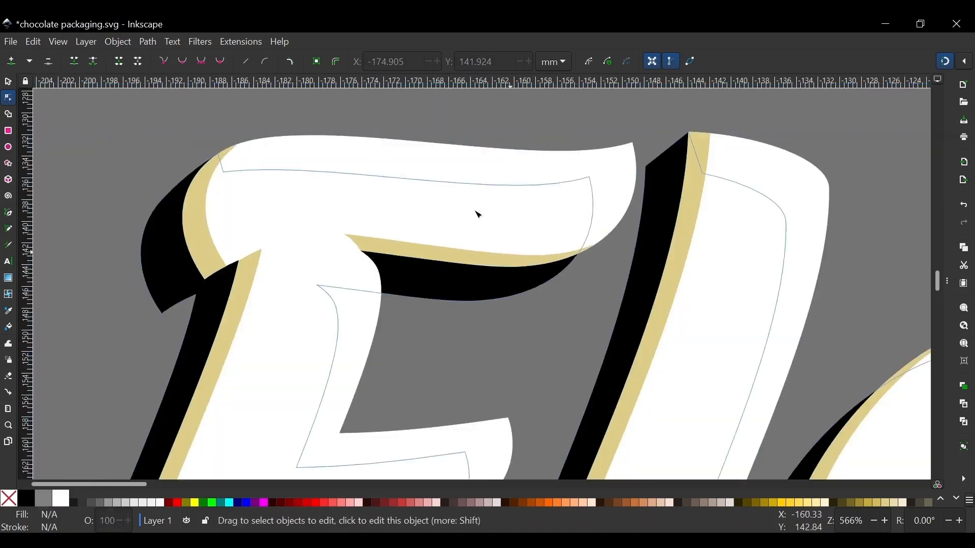
scroll(357, 174, "down", 2)
scroll(359, 338, "up", 3)
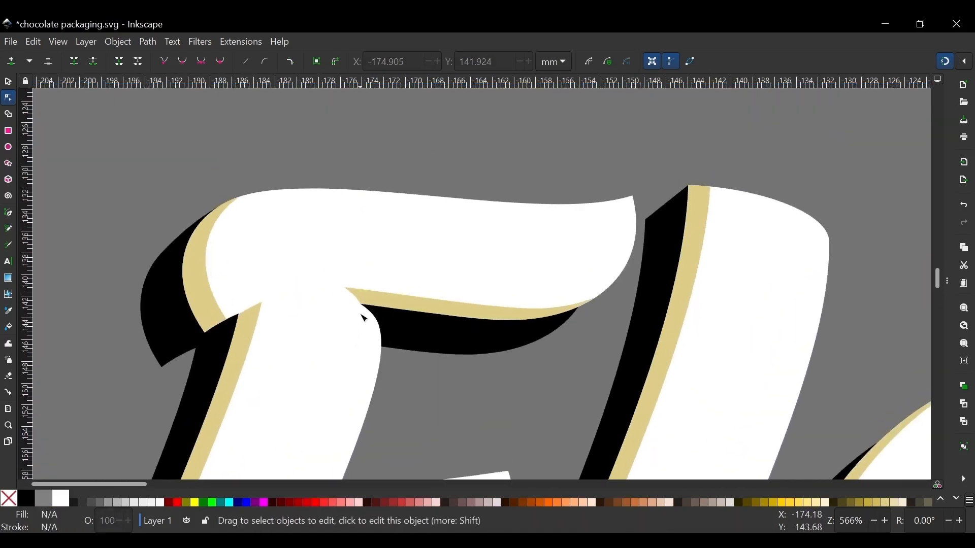
scroll(364, 319, "up", 9)
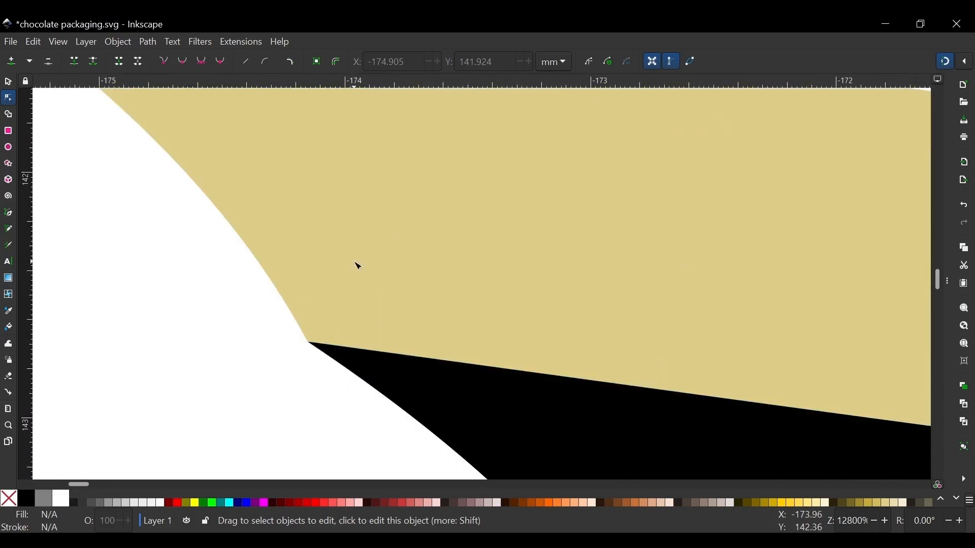
scroll(358, 265, "down", 5)
scroll(400, 346, "down", 5)
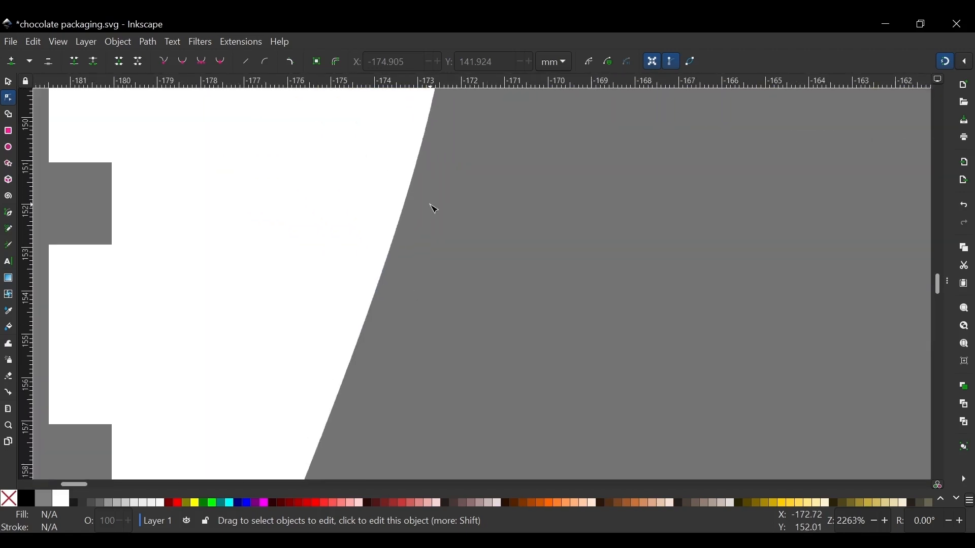
Select the beige shading for node editing at its end under the F's middle arm
scroll(434, 209, "down", 3)
scroll(424, 259, "down", 2)
scroll(352, 294, "up", 7)
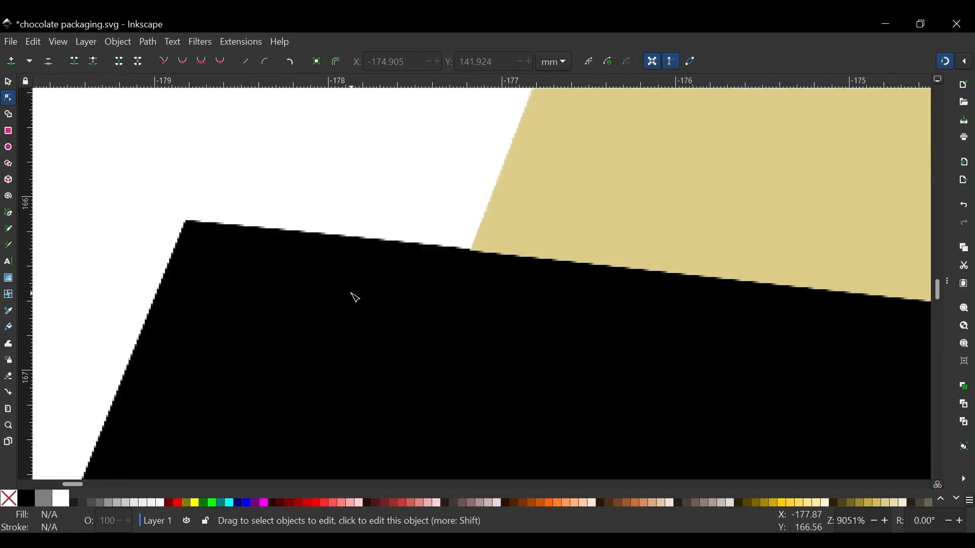
left_click(500, 229)
scroll(406, 231, "down", 4)
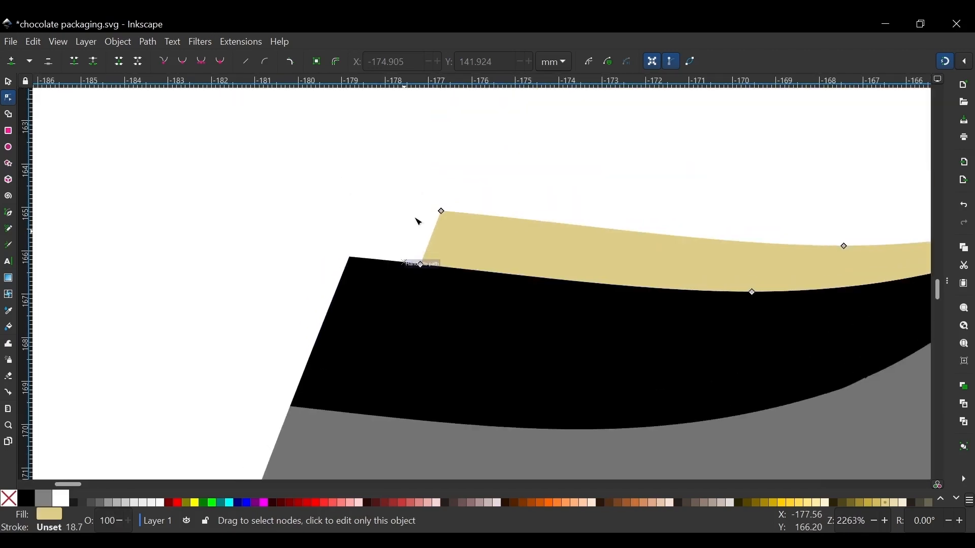
Try moving only the lower end node of the F's middle-arm shading to the shadow's corner, and undo the move
left_click(421, 264)
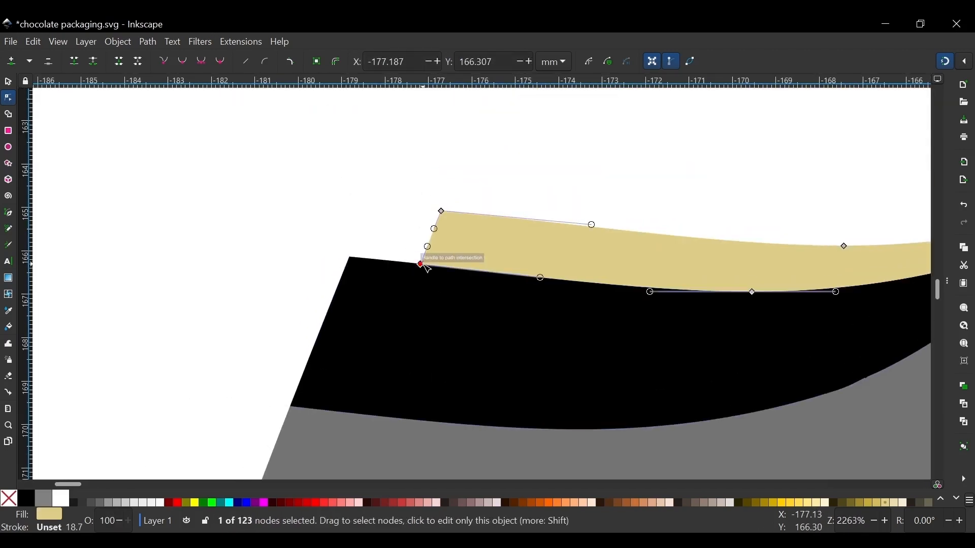
left_click_drag(420, 263, 352, 257)
key("ctrl+z")
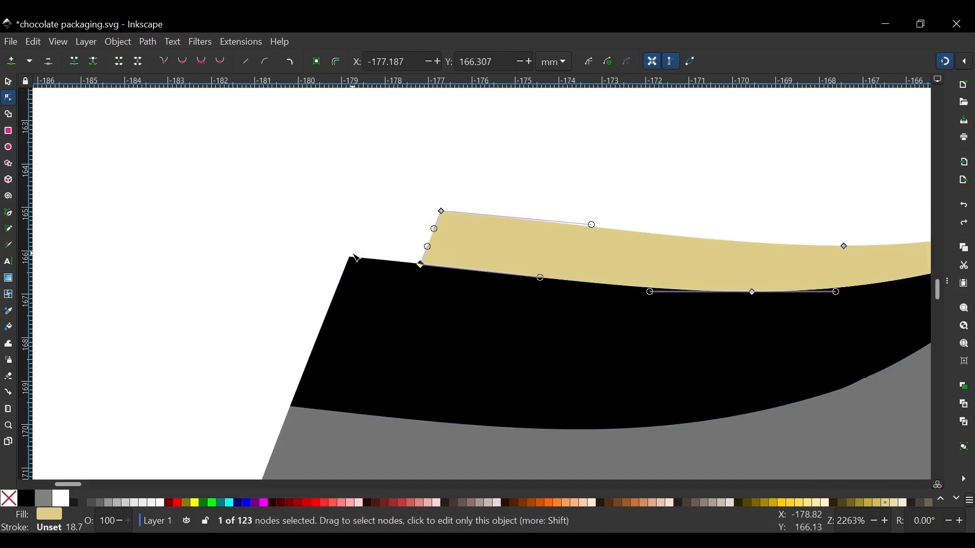
Move both end nodes of the F's middle-arm beige shading together to the black shadow's inner corner and deselect the path
left_click_drag(338, 131, 502, 388)
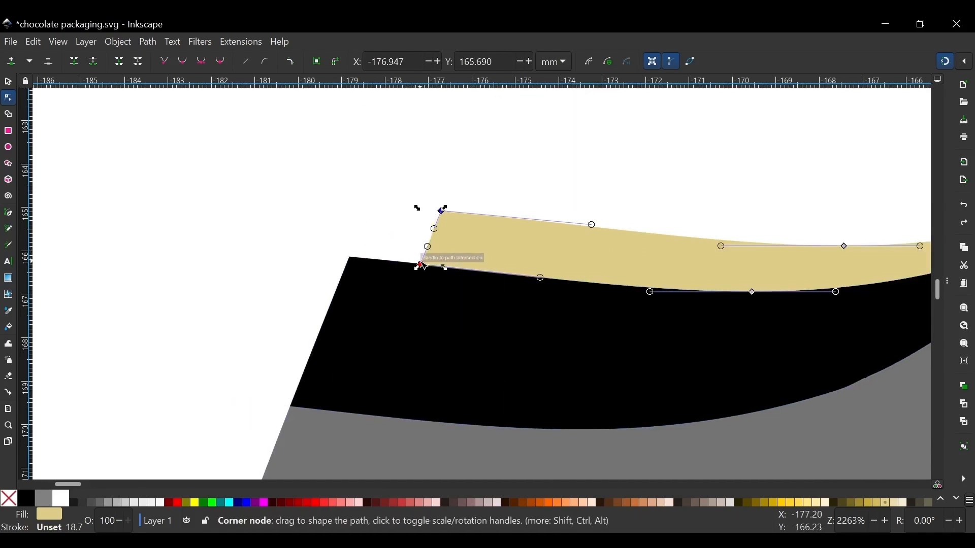
left_click_drag(419, 261, 347, 258)
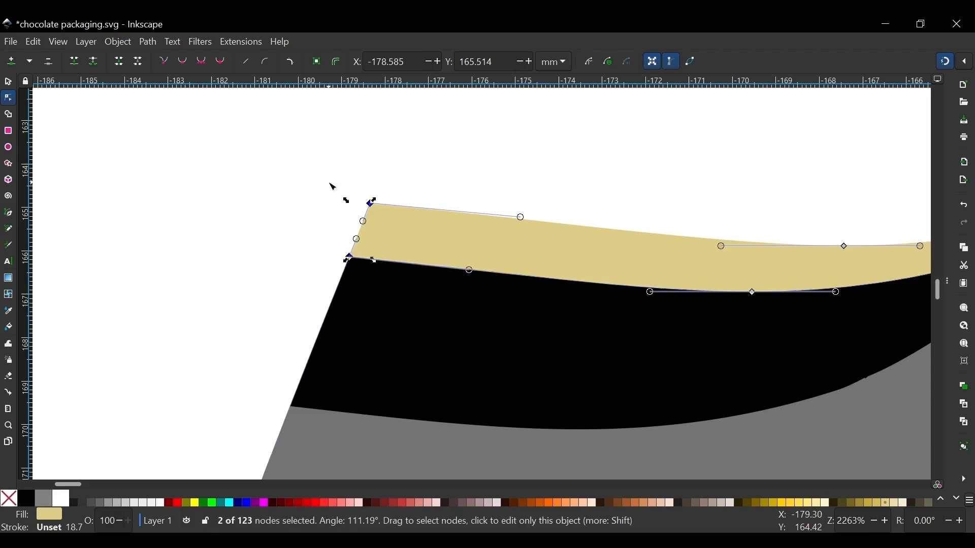
scroll(330, 185, "down", 7)
left_click(393, 280)
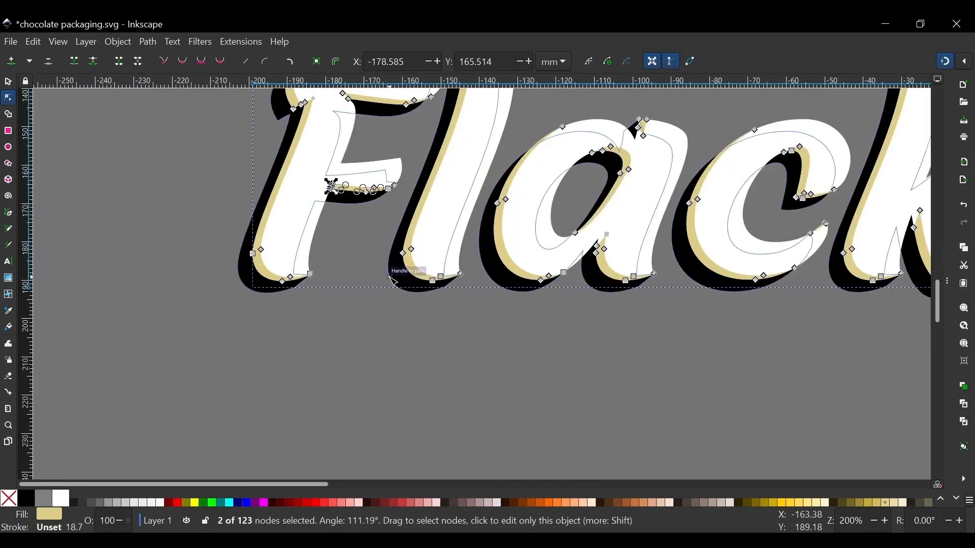
left_click(420, 369)
scroll(406, 284, "up", 5)
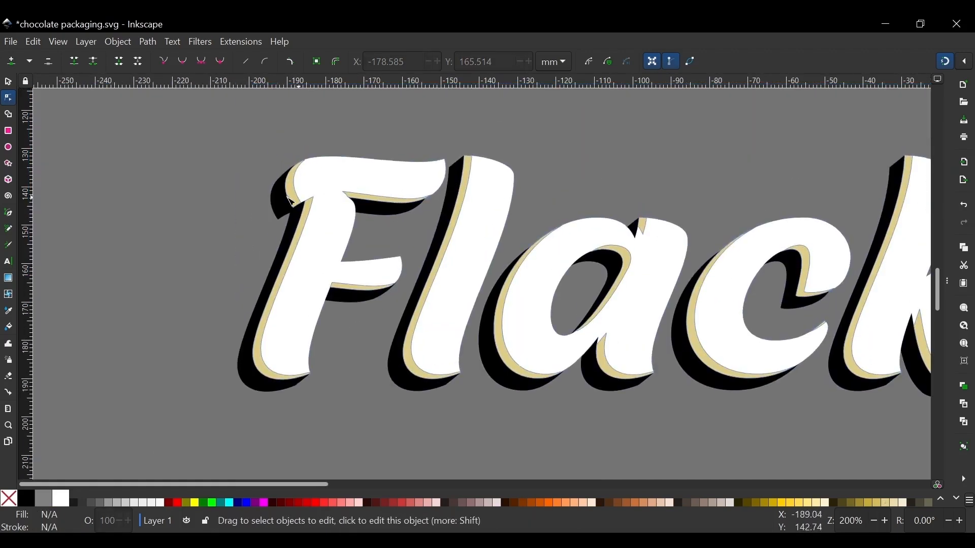
Adjust the end nodes of the beige shading at the a's tail so its tip reaches the letter's inner corner
scroll(289, 200, "up", 7)
left_click(574, 301)
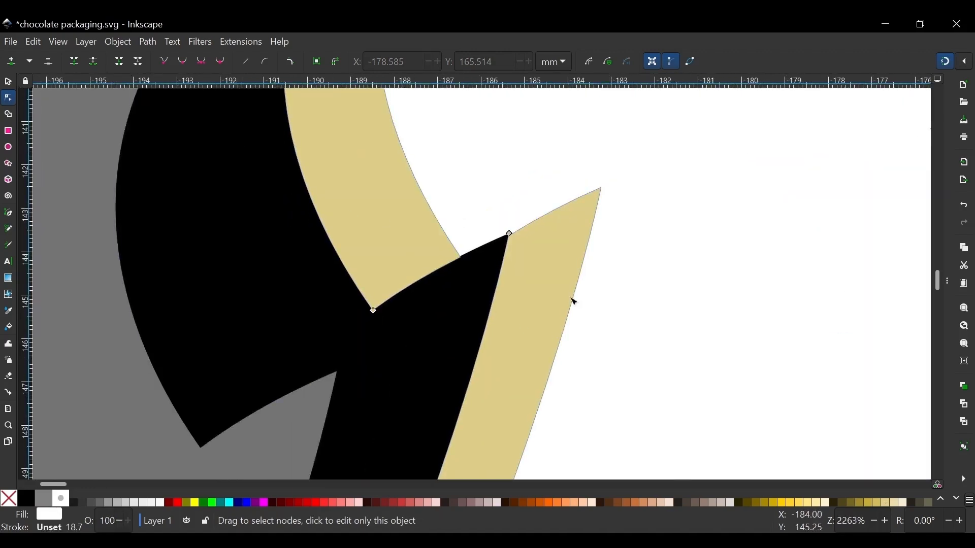
scroll(494, 331, "down", 5)
scroll(457, 280, "up", 3)
left_click(442, 276)
scroll(442, 276, "down", 4)
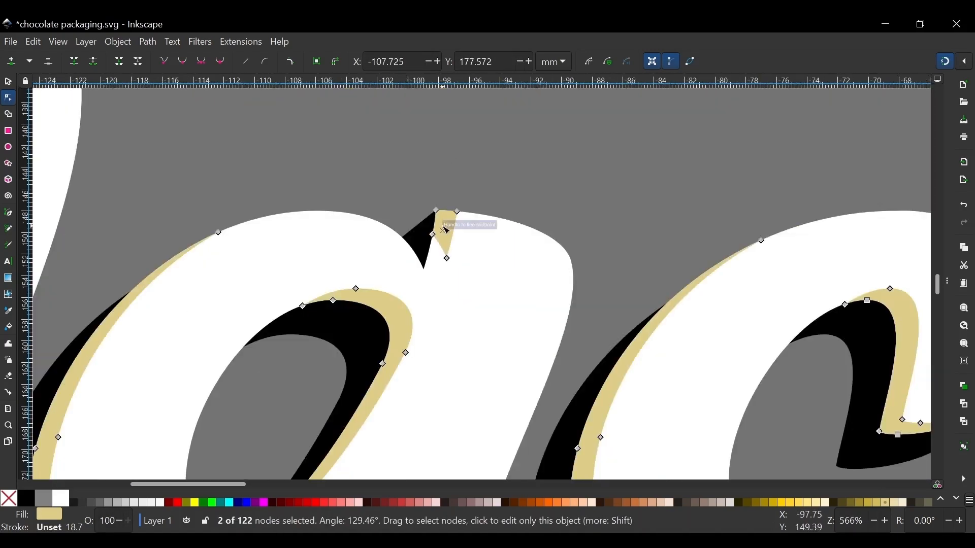
Adjust the nodes and handles of the beige shading on the k's diagonal leg and the s to follow the letter edges
scroll(447, 231, "up", 3)
scroll(506, 229, "down", 3)
scroll(437, 264, "up", 3)
scroll(437, 264, "down", 2)
left_click_drag(385, 183, 383, 210)
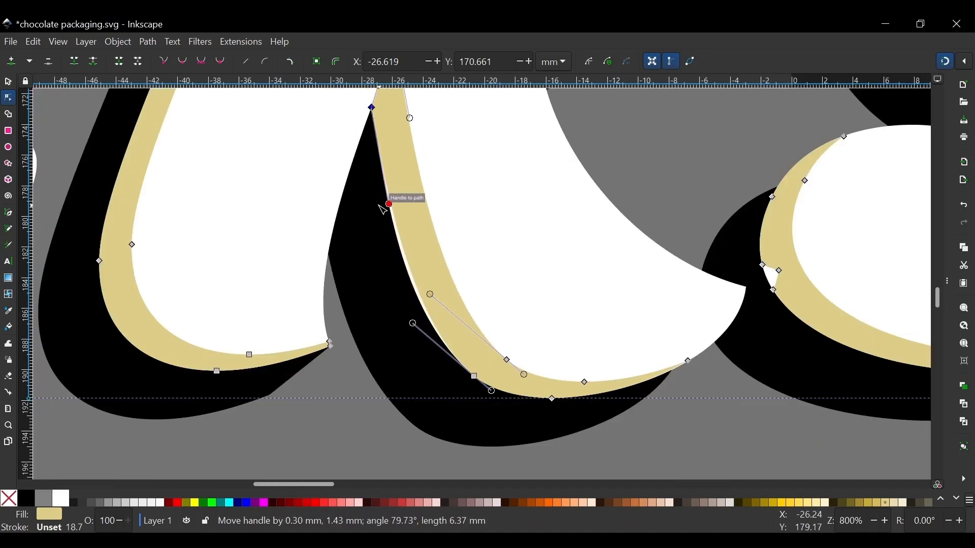
scroll(442, 243, "up", 4)
left_click_drag(505, 251, 594, 375)
scroll(507, 257, "down", 8)
key("s")
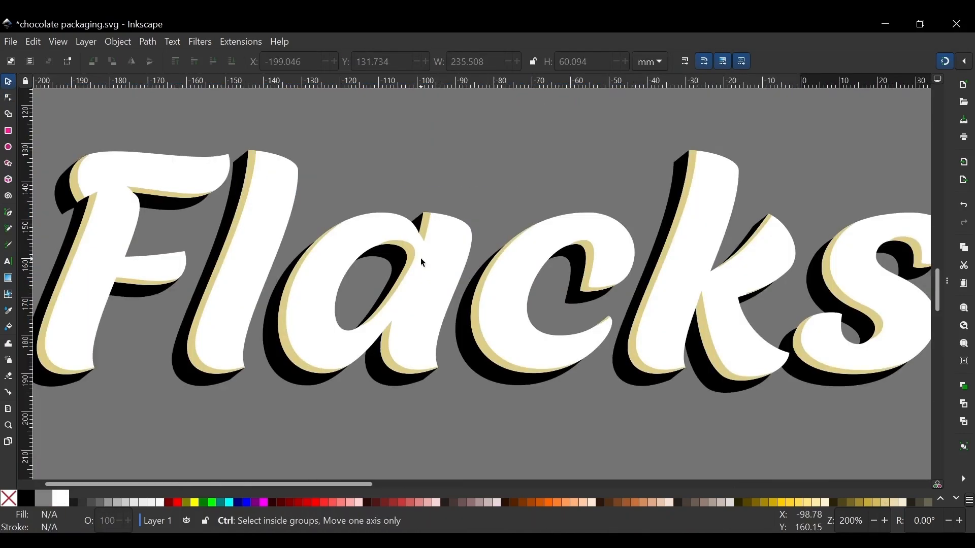
Fill the black extruded shadow of the lettering with a very dark teal
scroll(421, 259, "down", 1)
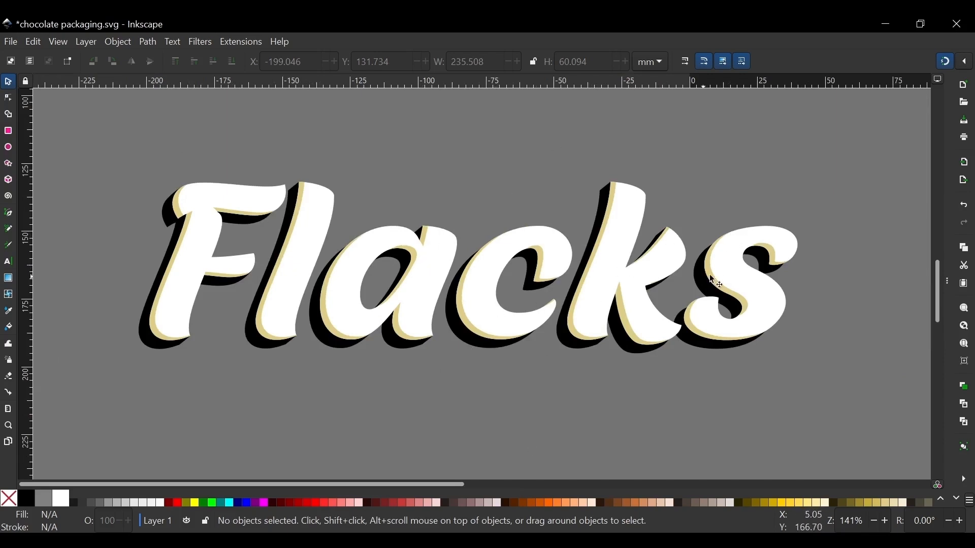
scroll(406, 330, "down", 2)
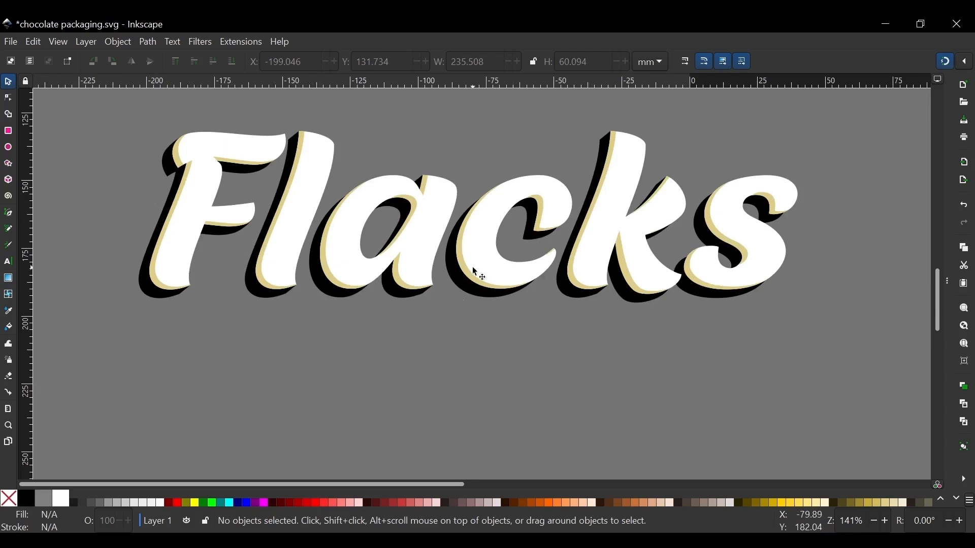
scroll(469, 283, "up", 3)
left_click(459, 341)
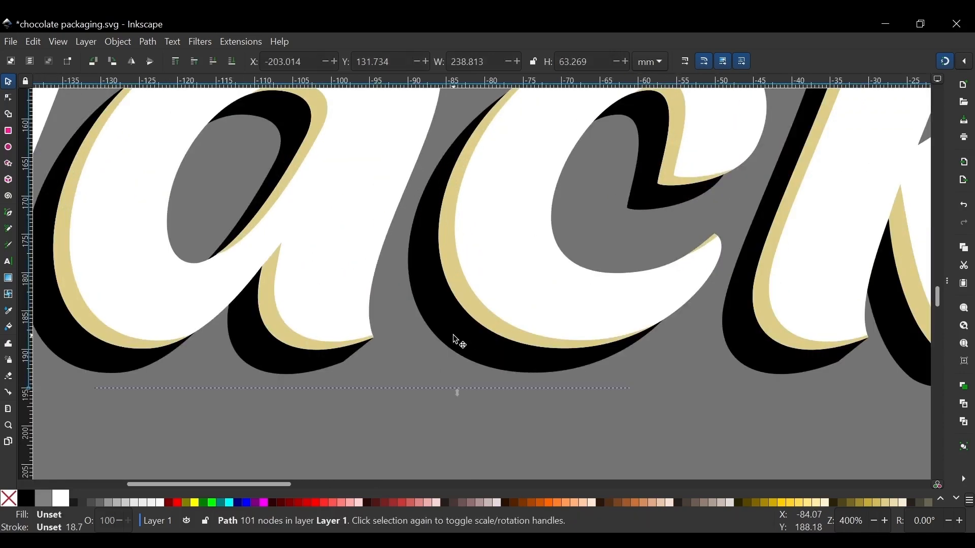
left_click(956, 498)
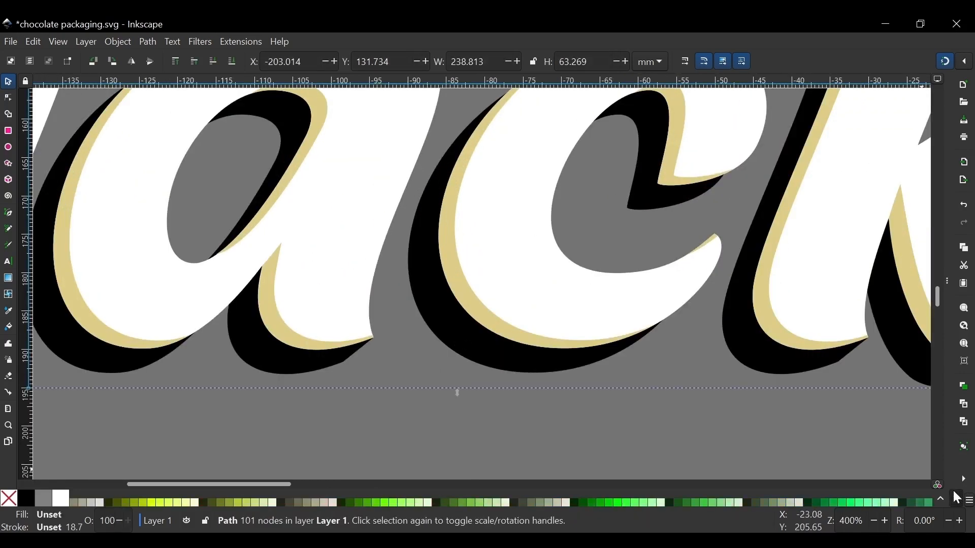
left_click(956, 498)
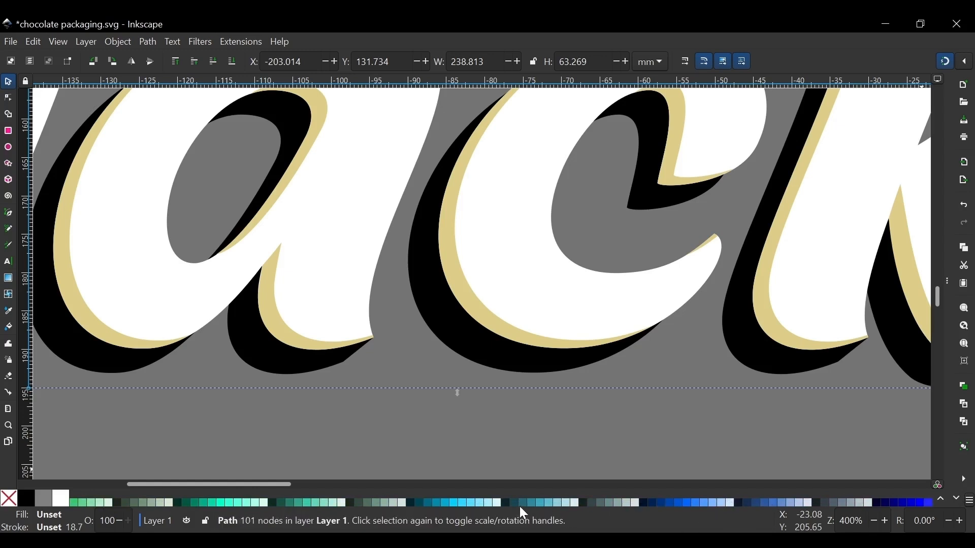
left_click(505, 502)
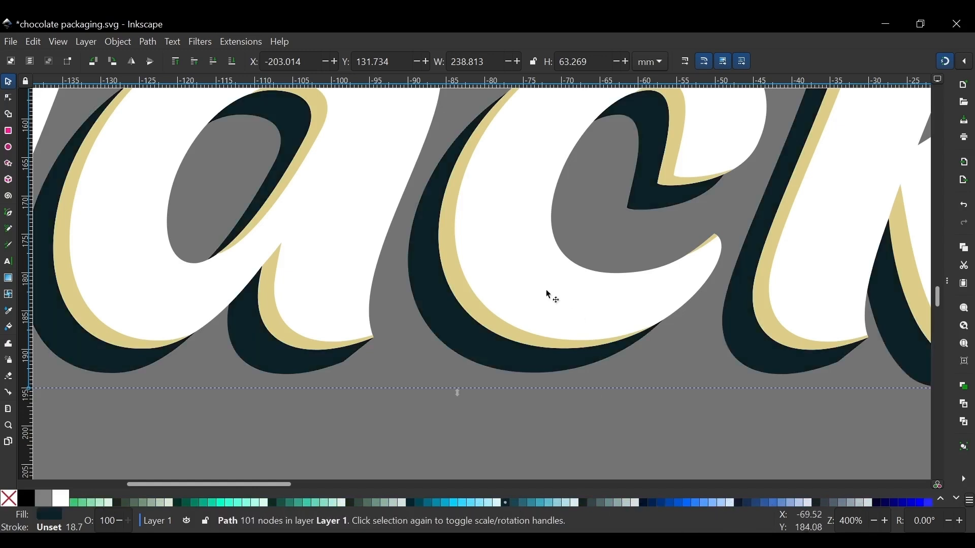
Fill the white front lettering with the light cream #F4EED7
scroll(548, 294, "down", 3)
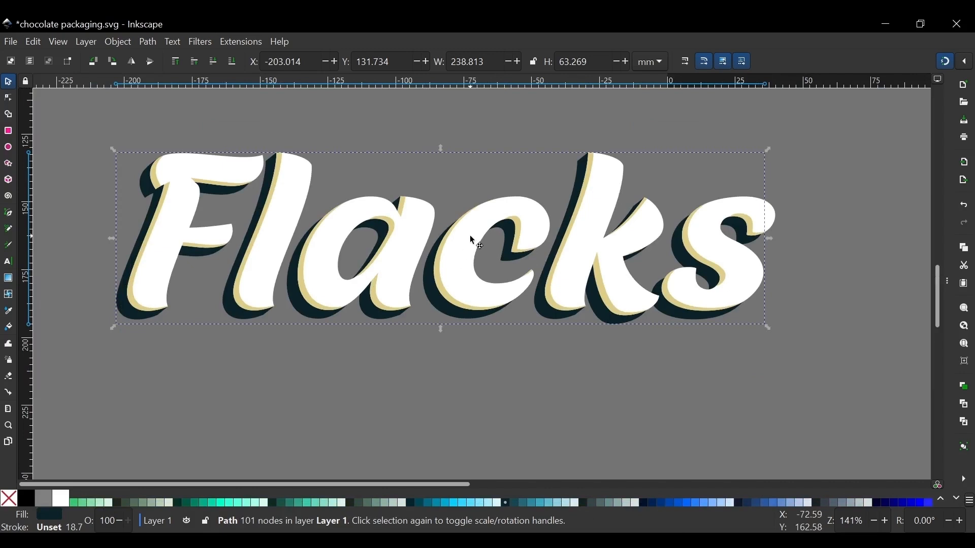
left_click(470, 236)
left_click(942, 501)
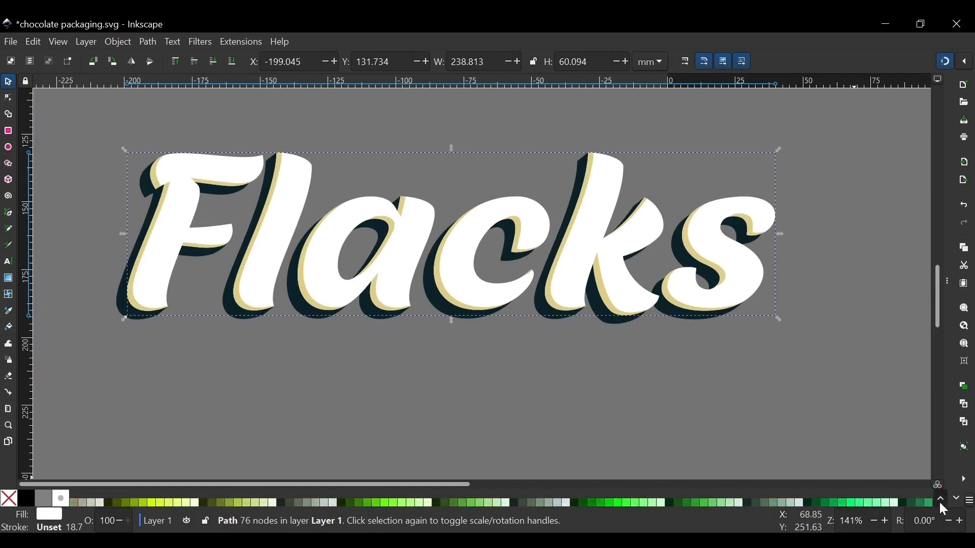
left_click(941, 502)
left_click(894, 503)
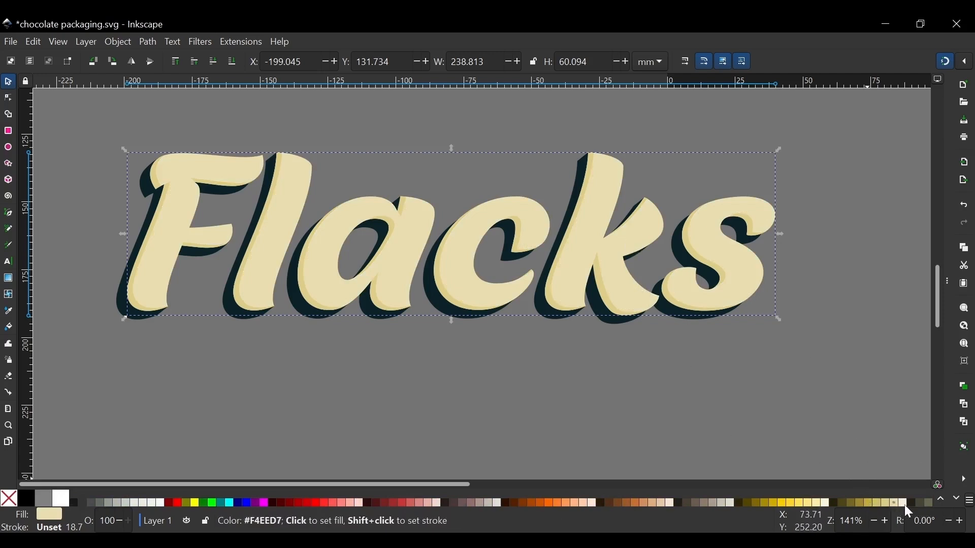
left_click(905, 505)
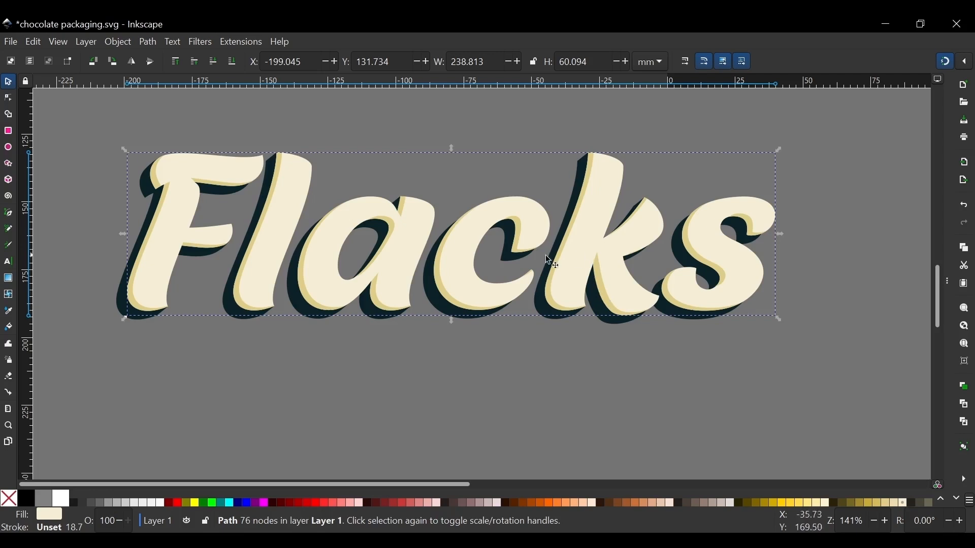
scroll(447, 274, "up", 1)
scroll(589, 216, "up", 3)
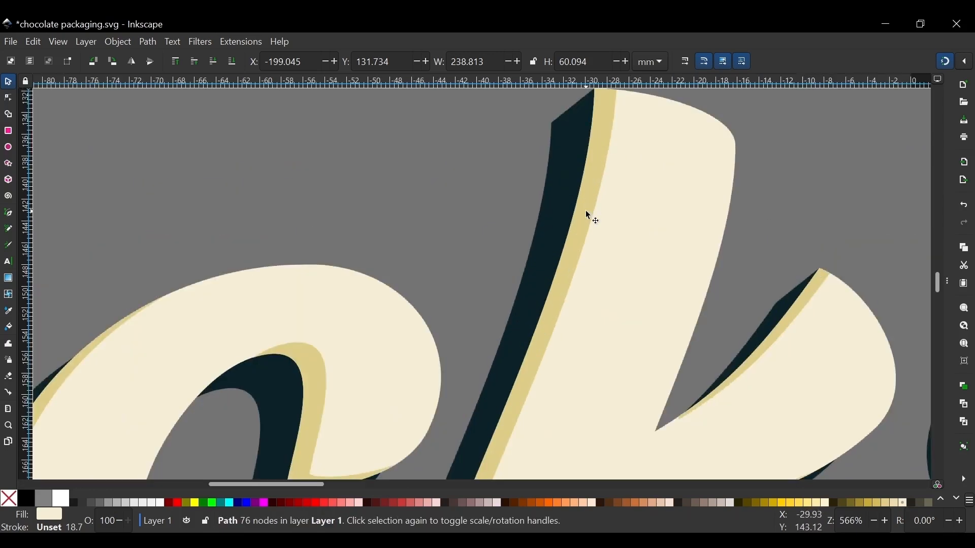
Group the cream front, beige shading and dark teal shadow of the Flacks lettering and move it to about X 142 mm, Y 15 mm
left_click(592, 172)
scroll(500, 259, "down", 2)
scroll(500, 260, "down", 2)
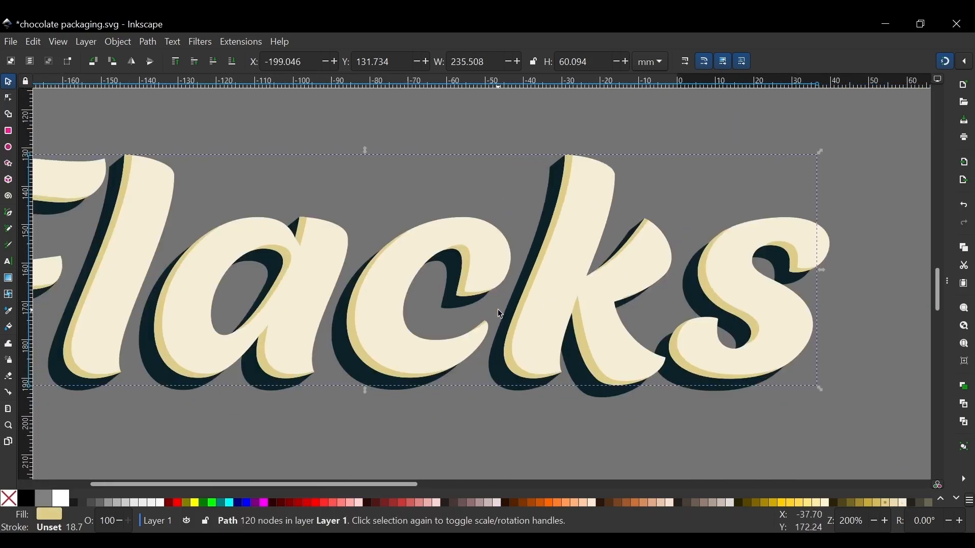
left_click(497, 311)
scroll(497, 311, "down", 2)
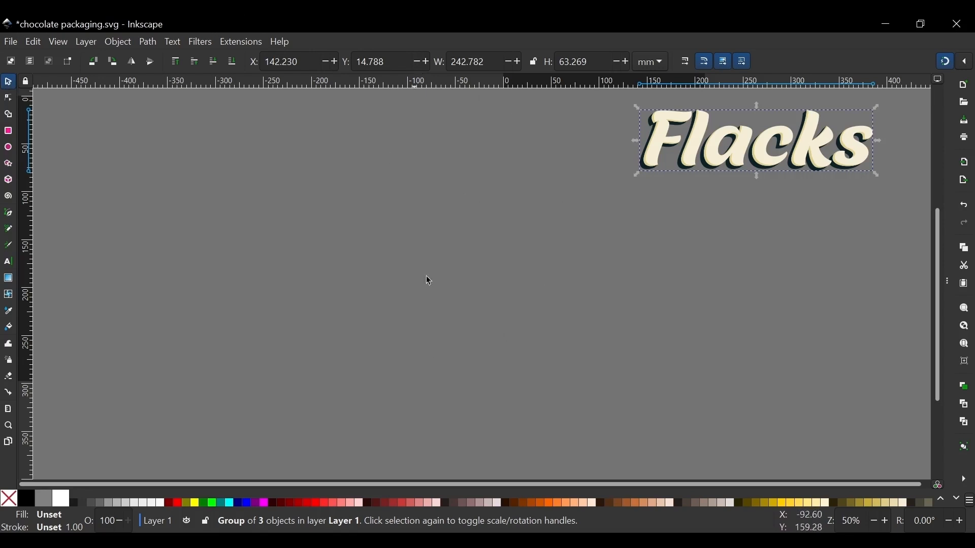
Import the wafer bar photo chocolate-coated-on-crispy-wafer-260nw-2147831393.jpeg into the drawing
left_click(10, 43)
left_click(241, 42)
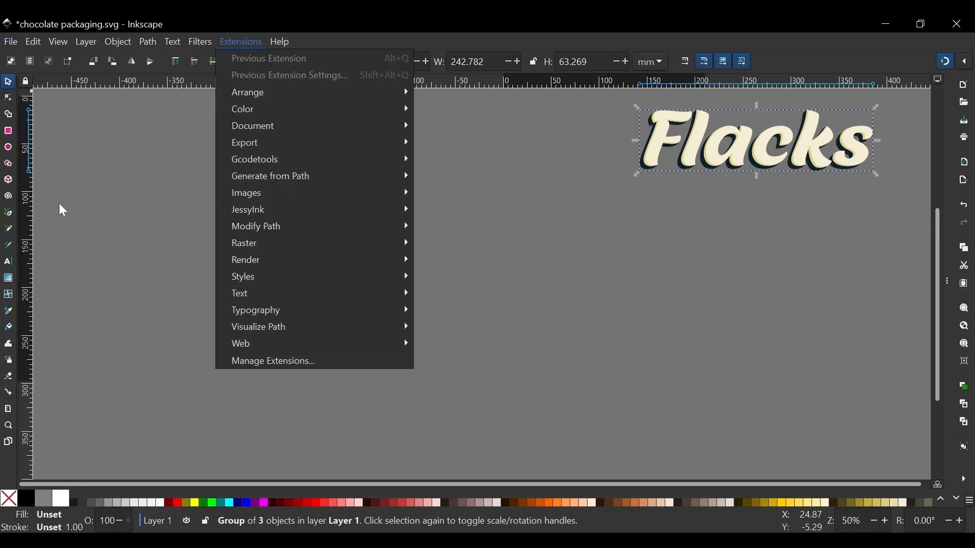
left_click(33, 42)
left_click(44, 142)
key("1")
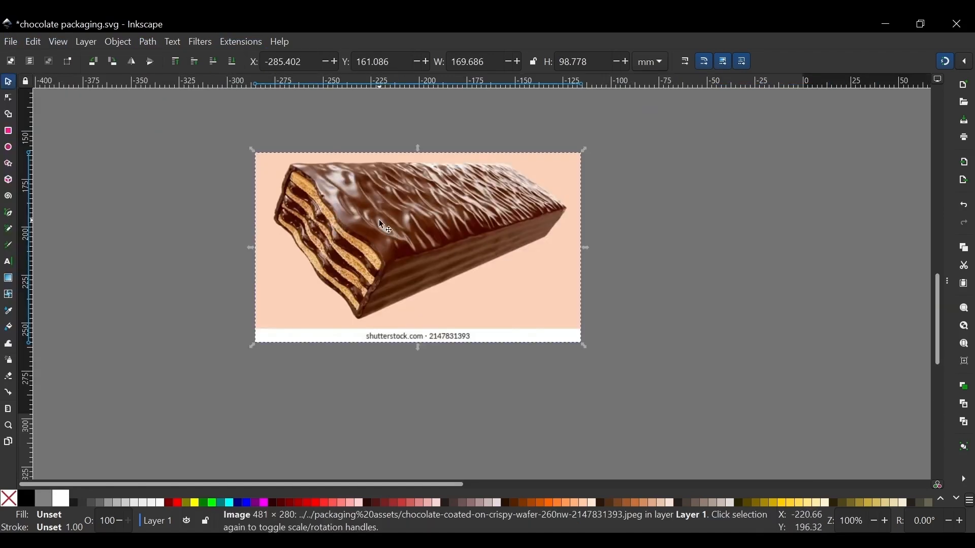
Start a BSpline path at the wafer bar's lowest front corner and trace its long lower edge to the far end
scroll(382, 224, "up", 2)
scroll(444, 241, "down", 1)
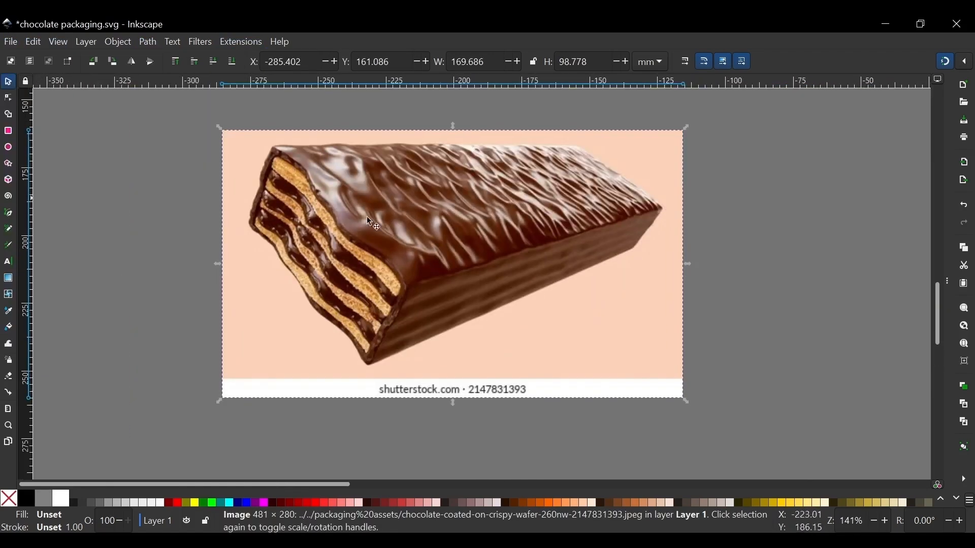
scroll(359, 210, "left", 2)
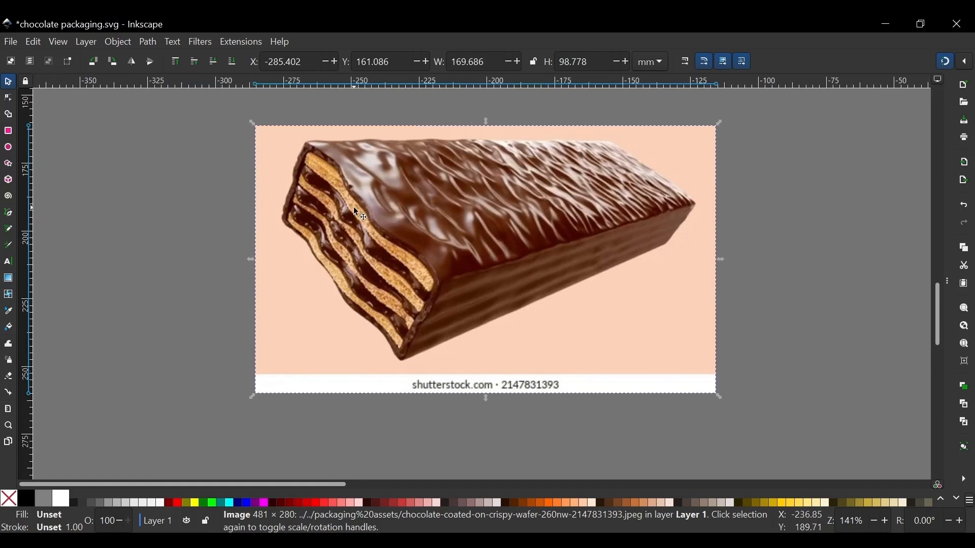
key("b")
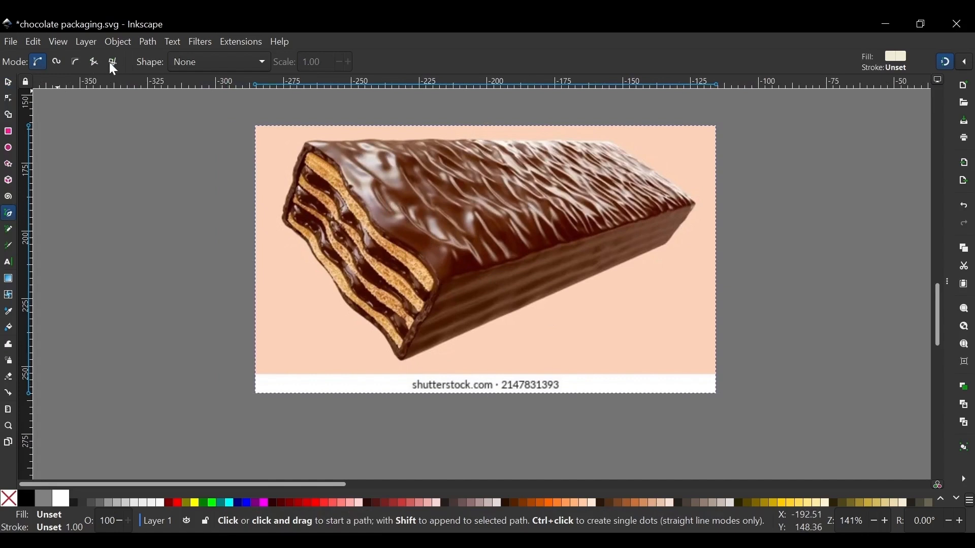
left_click(76, 58)
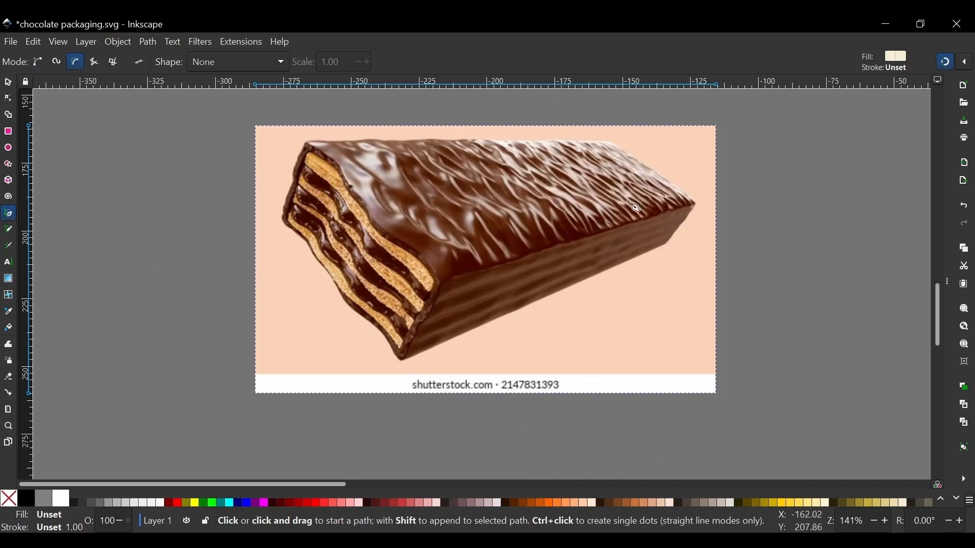
scroll(411, 363, "up", 6)
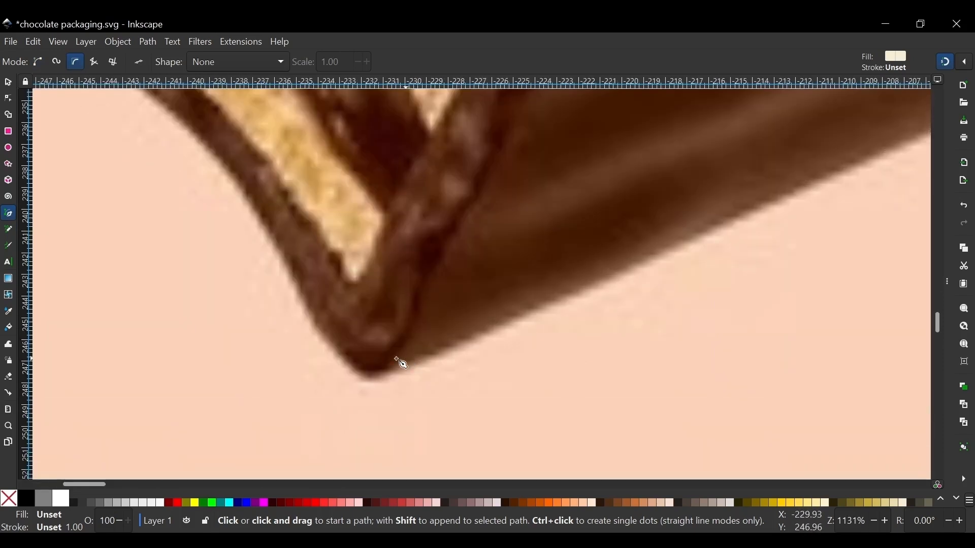
scroll(399, 364, "right", 1)
left_click(368, 367)
scroll(463, 252, "right", 7)
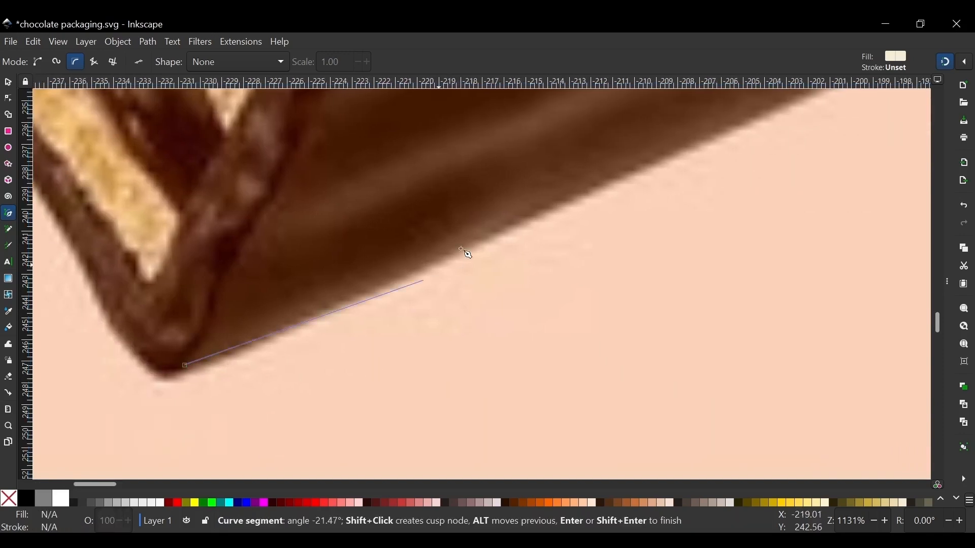
scroll(487, 236, "right", 10)
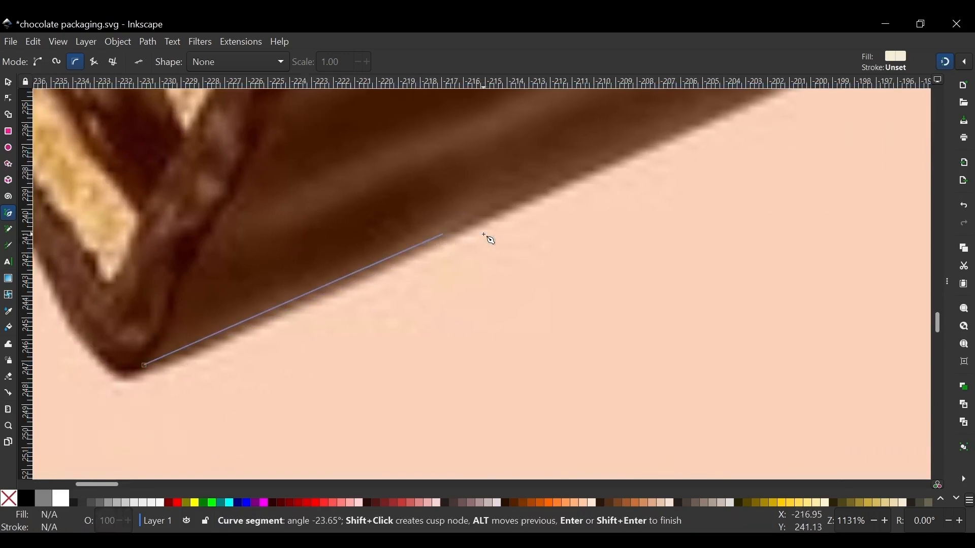
scroll(488, 239, "up", 8)
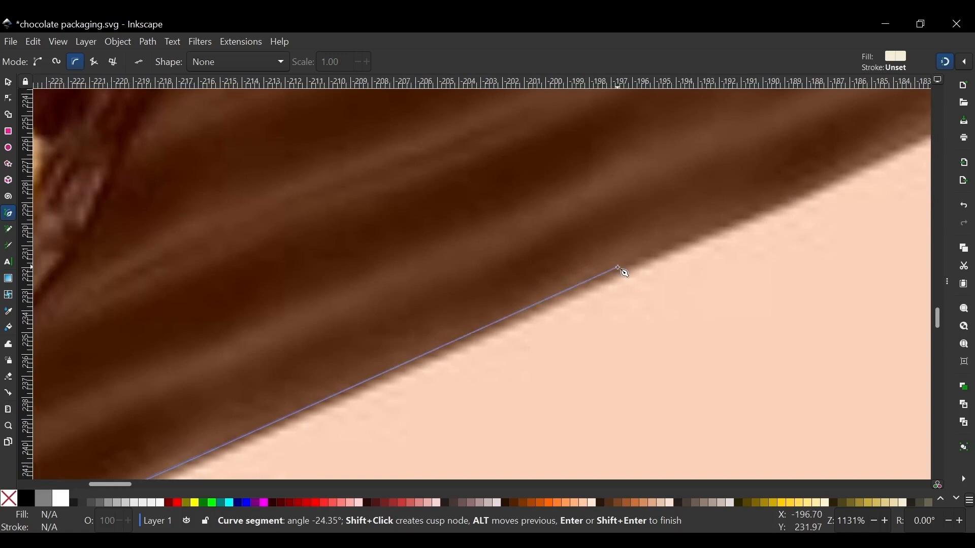
scroll(620, 272, "right", 20)
scroll(622, 234, "up", 12)
scroll(711, 196, "right", 15)
scroll(762, 193, "up", 11)
left_click(778, 210)
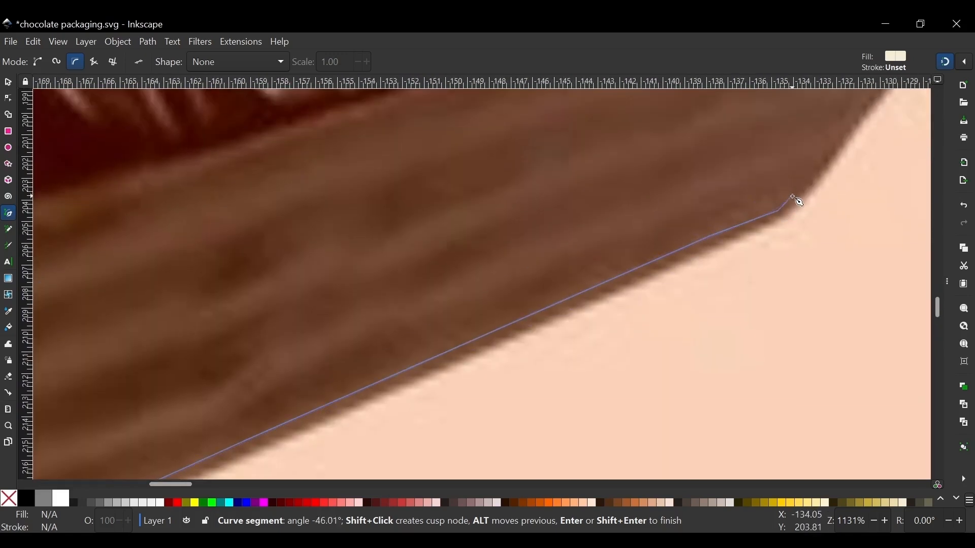
Continue the BSpline outline around the bar's far tip and along the receding edge to the upper back corner
scroll(736, 218, "right", 12)
scroll(685, 238, "up", 9)
scroll(711, 153, "up", 15)
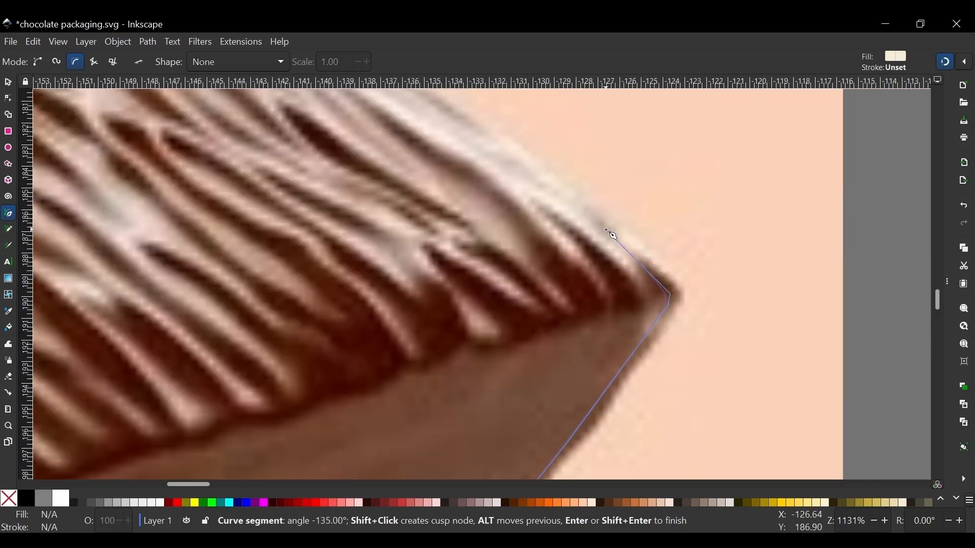
scroll(456, 214, "left", 6)
scroll(421, 244, "left", 15)
scroll(457, 244, "up", 10)
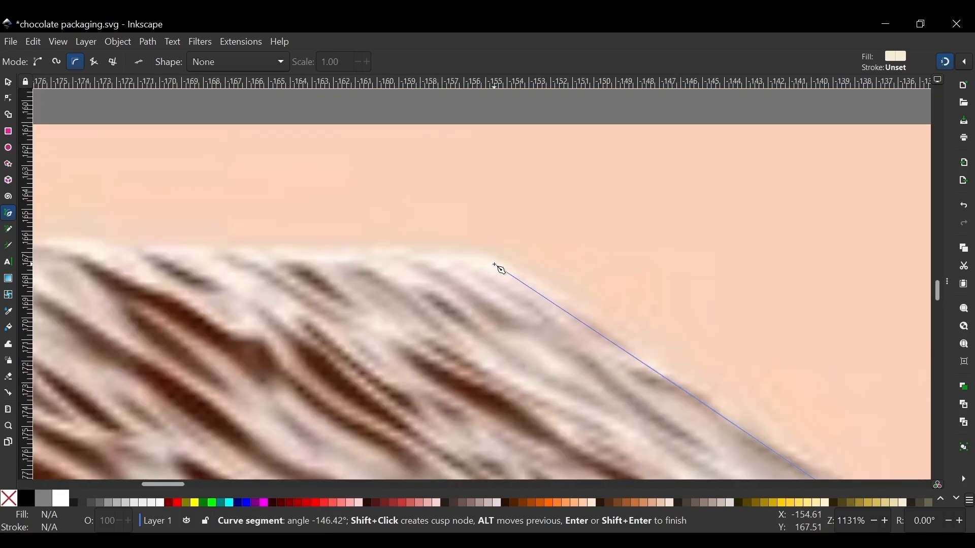
left_click(496, 265)
Trace the bar's long top edge with the BSpline outline back to the upper corner of the cut wafer face
scroll(558, 265, "left", 14)
left_click(781, 263)
scroll(602, 293, "up", 2)
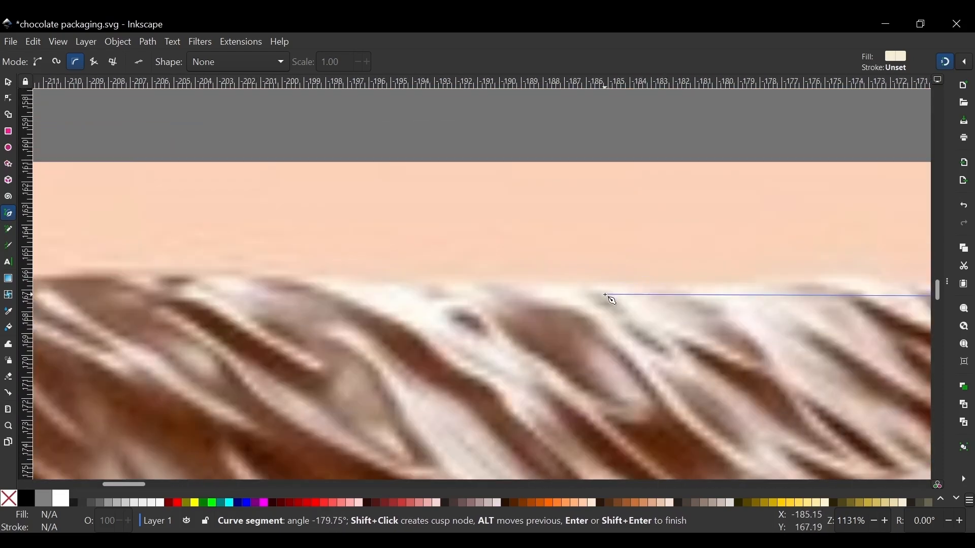
scroll(574, 287, "left", 15)
scroll(574, 305, "up", 2)
scroll(568, 306, "left", 9)
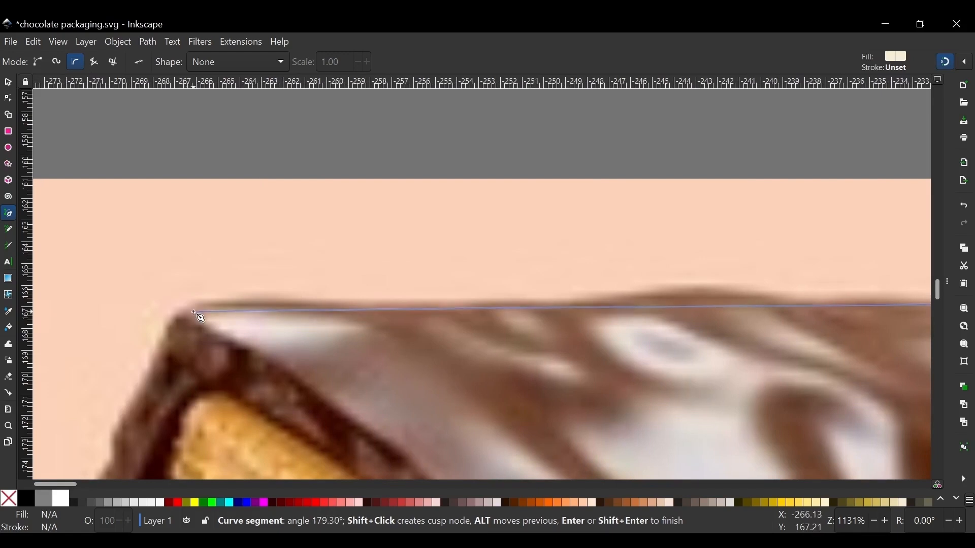
scroll(531, 310, "left", 6)
scroll(532, 310, "down", 3)
left_click(532, 204)
Trace the outer side of the cut wafer face down past its bulge to the start of the lower diagonal edge
left_click(459, 357)
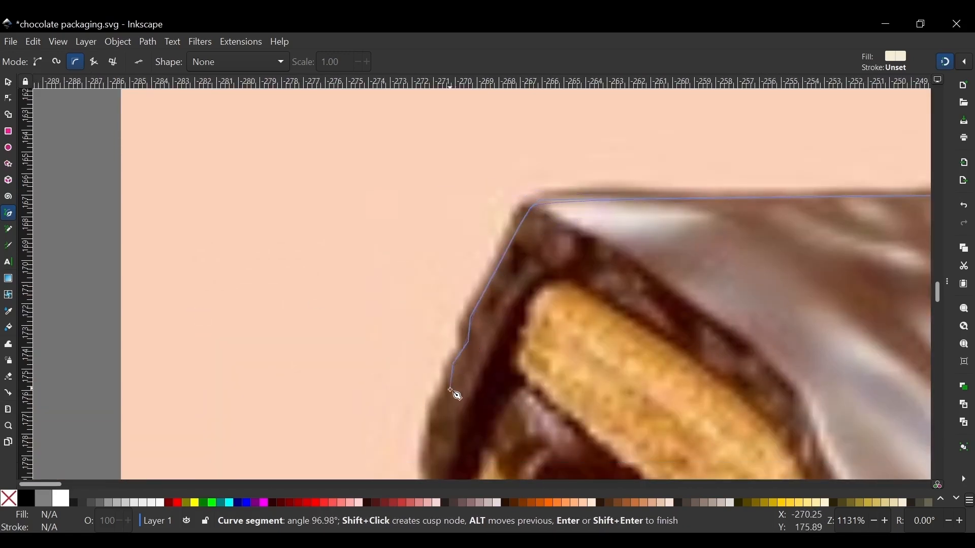
scroll(442, 325, "down", 4)
left_click(433, 351)
scroll(401, 355, "down", 5)
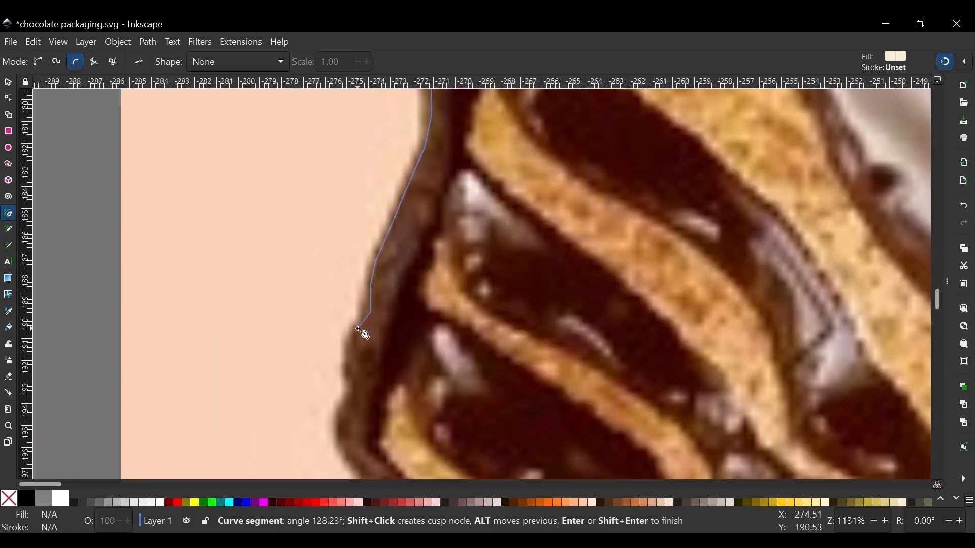
left_click(345, 421)
scroll(387, 309, "down", 4)
left_click(490, 391)
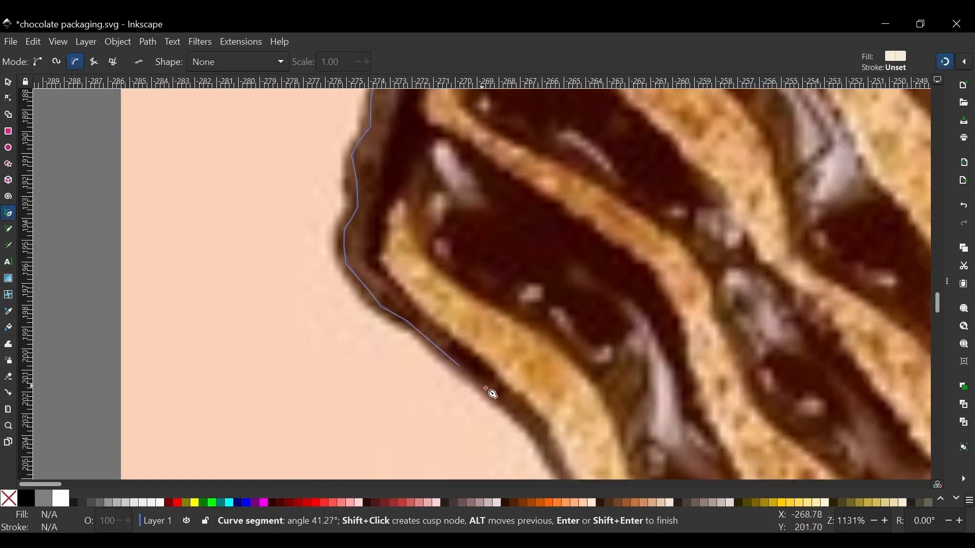
Trace the wavy lower diagonal edge of the cut wafer face and close the outline at its starting node
scroll(526, 424, "down", 4)
scroll(527, 425, "left", 1)
scroll(631, 348, "down", 4)
scroll(631, 348, "right", 3)
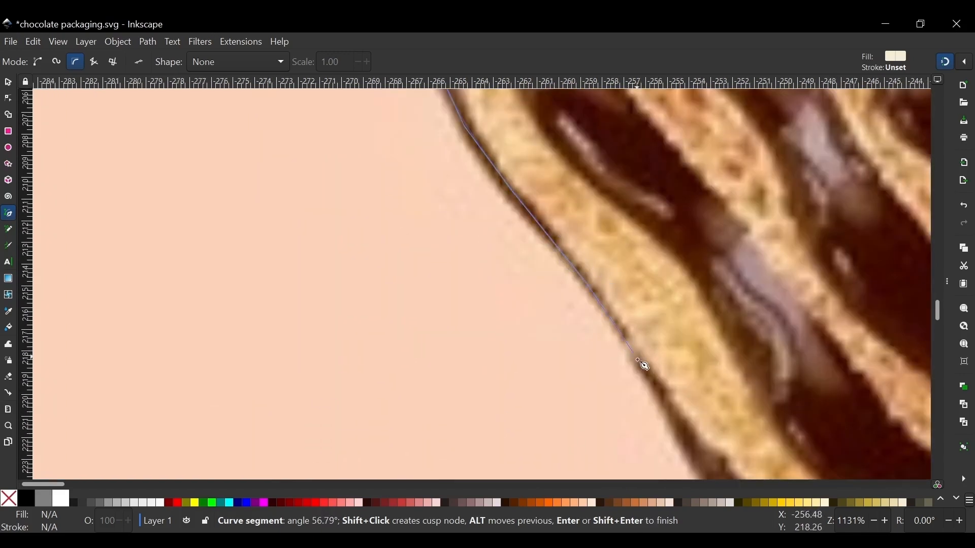
left_click(643, 366)
scroll(711, 358, "down", 3)
scroll(731, 337, "down", 4)
scroll(779, 394, "right", 2)
left_click(784, 348)
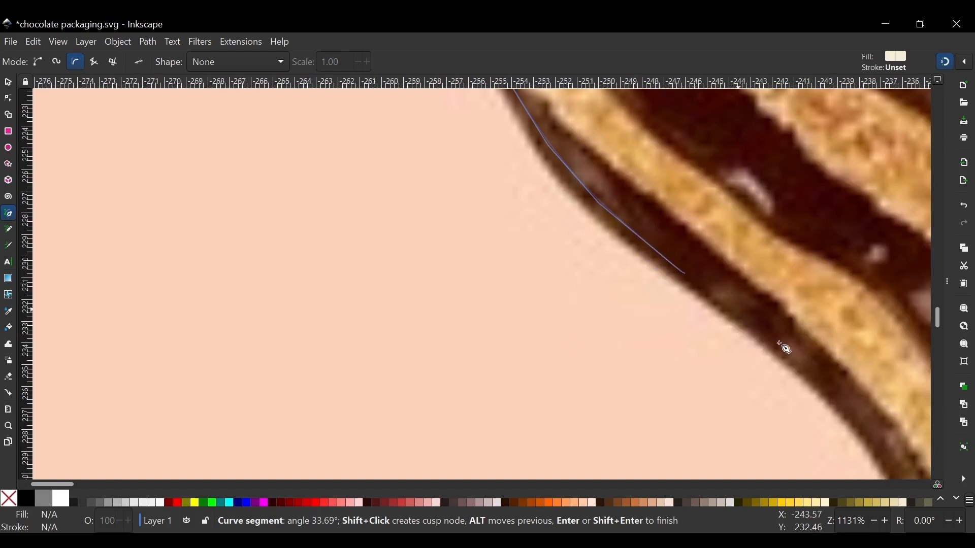
scroll(813, 381, "down", 4)
scroll(853, 413, "right", 3)
left_click(817, 403)
scroll(649, 320, "down", 6)
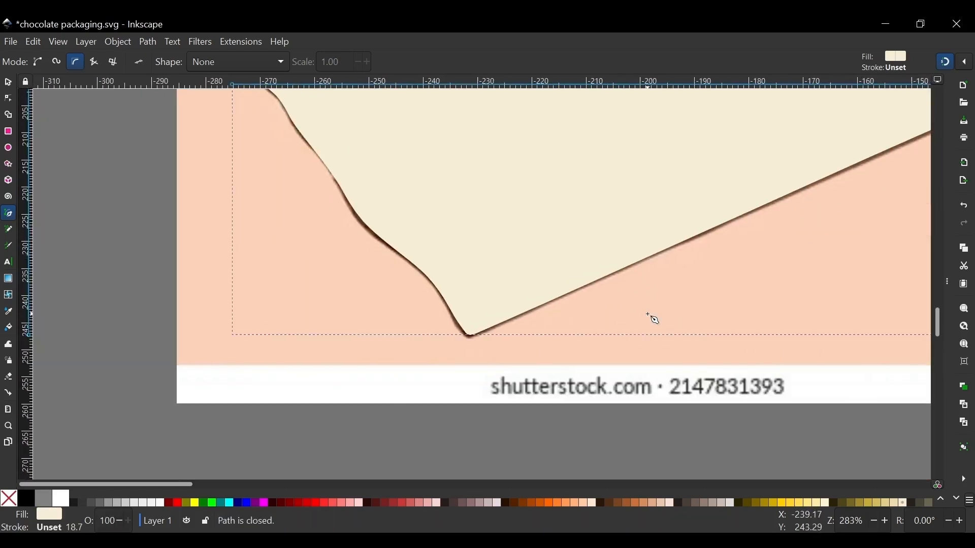
Clip the wafer bar photo with the traced outline to remove its peach background and the watermark strip
key("s")
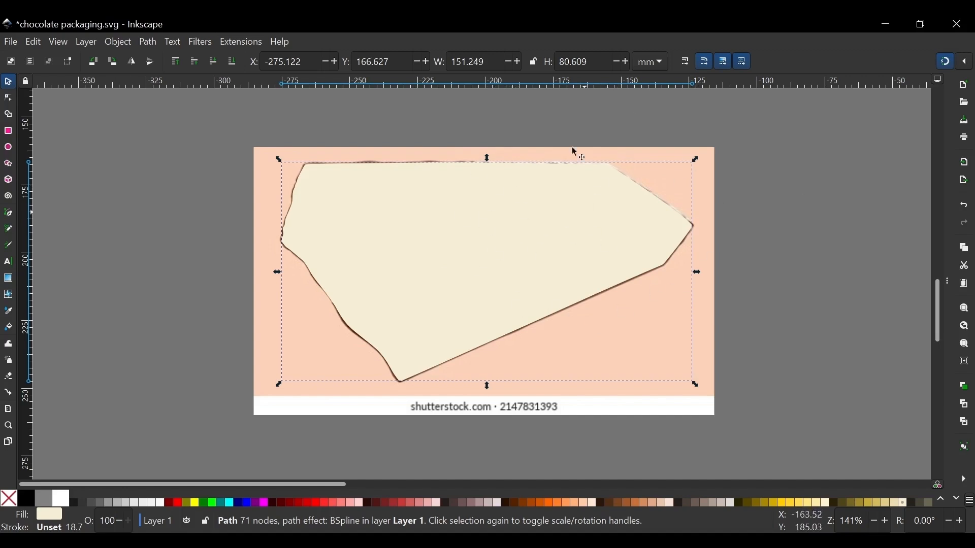
key("shift")
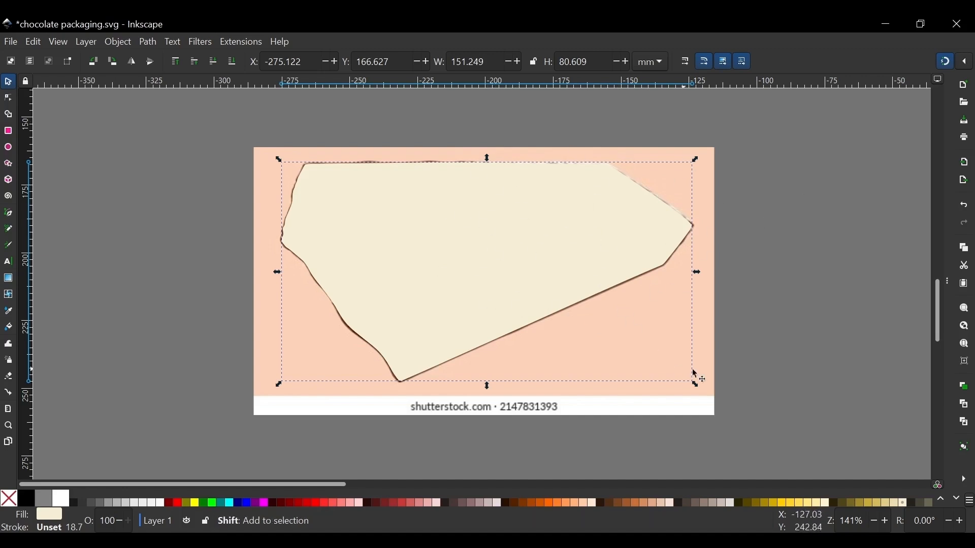
left_click(645, 298, "shift")
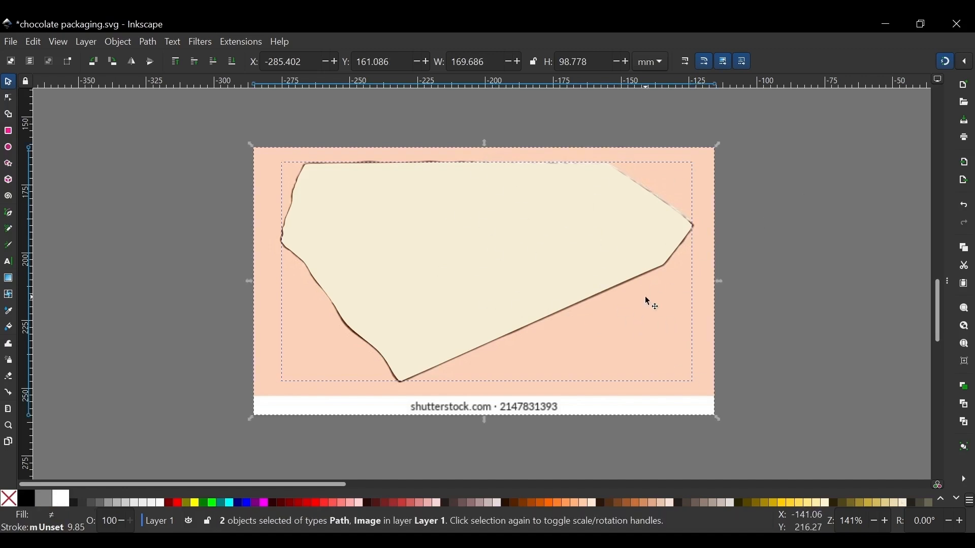
right_click(504, 209)
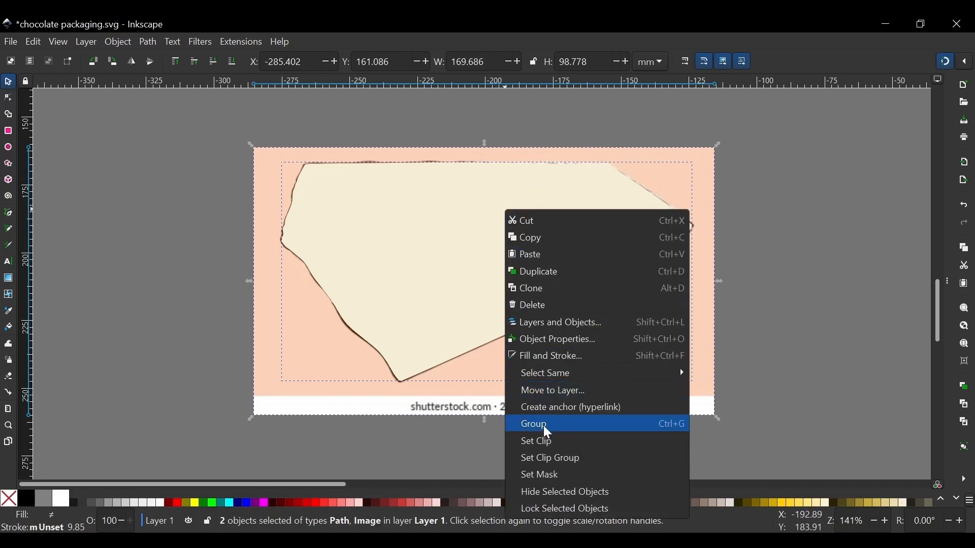
left_click(537, 437)
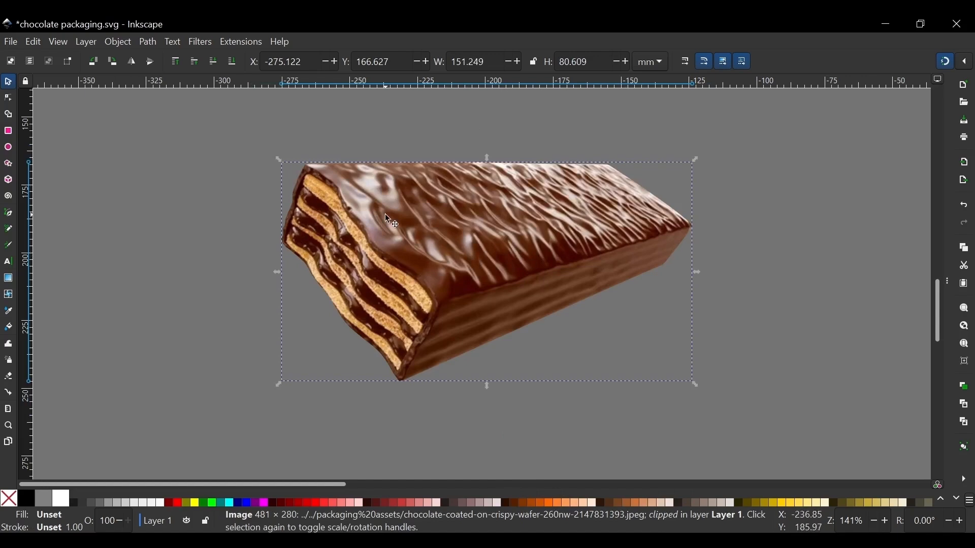
scroll(385, 214, "down", 1)
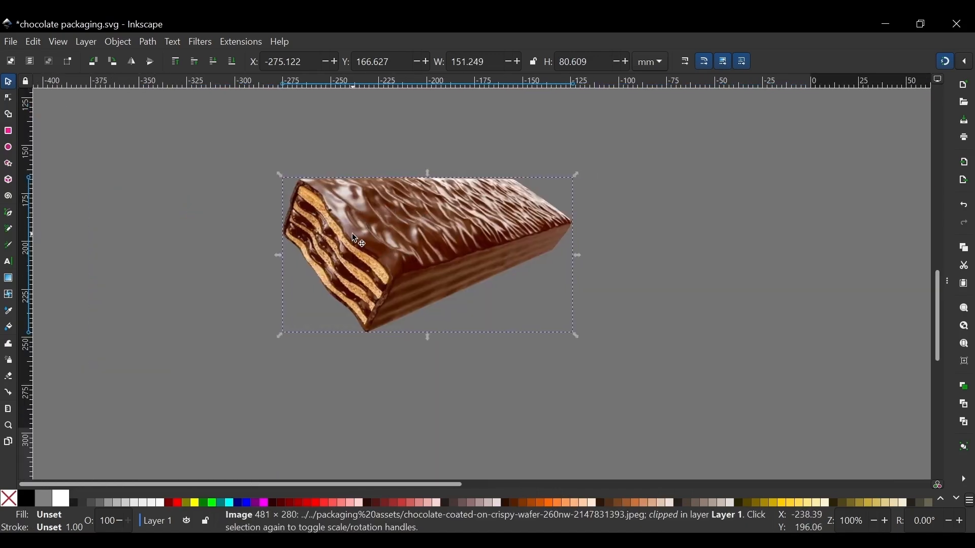
scroll(443, 228, "up", 3)
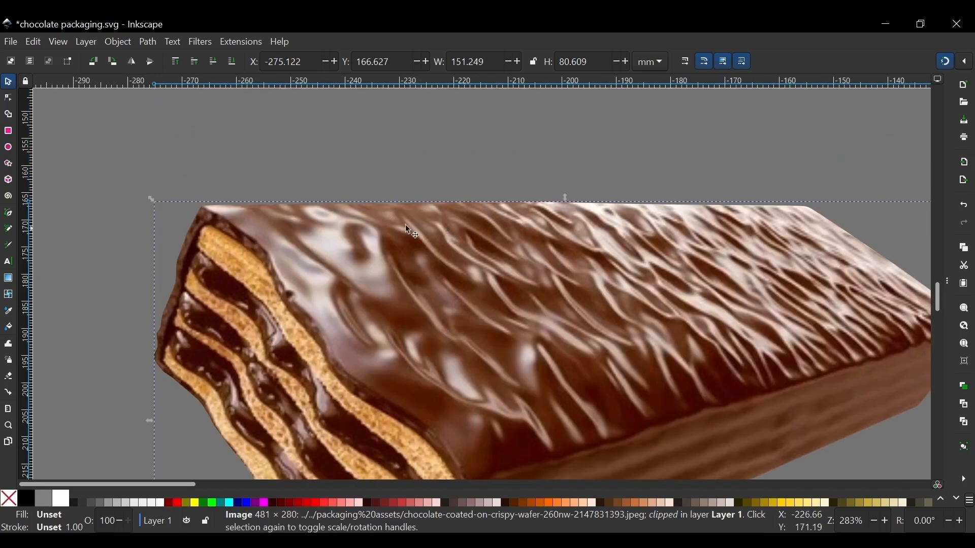
scroll(405, 226, "up", 1)
scroll(389, 218, "down", 3)
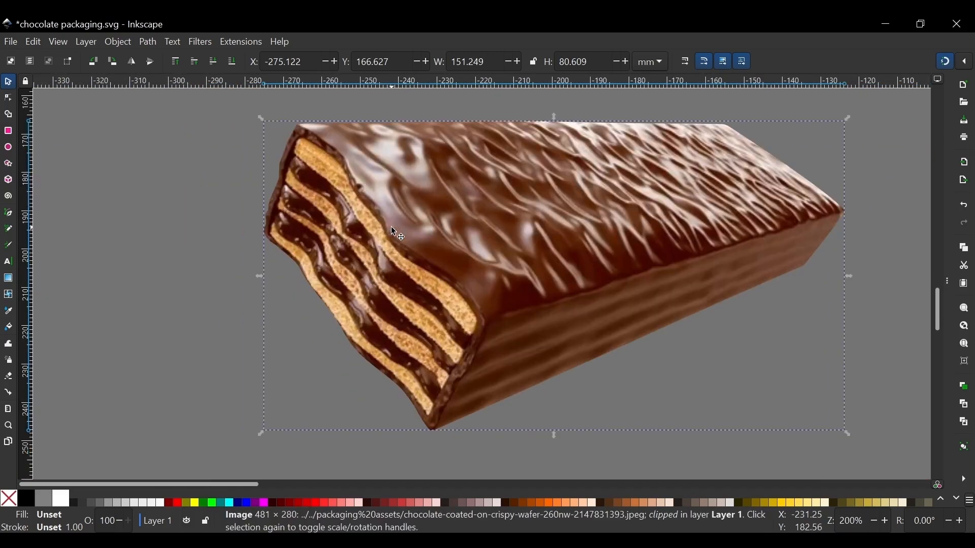
Position the clipped chocolate splash image beside the wafer bar at about X -366 mm, Y 164 mm
scroll(392, 230, "down", 2)
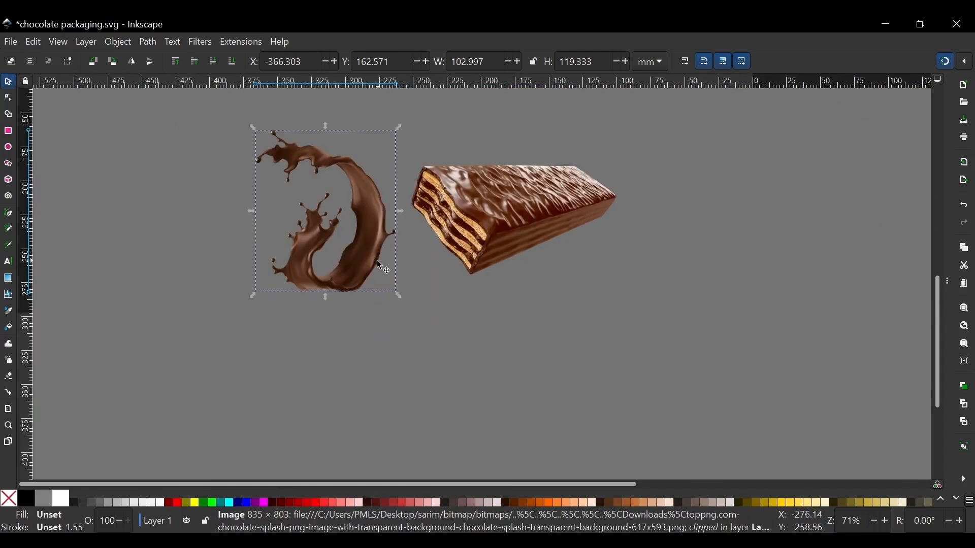
scroll(367, 246, "up", 2)
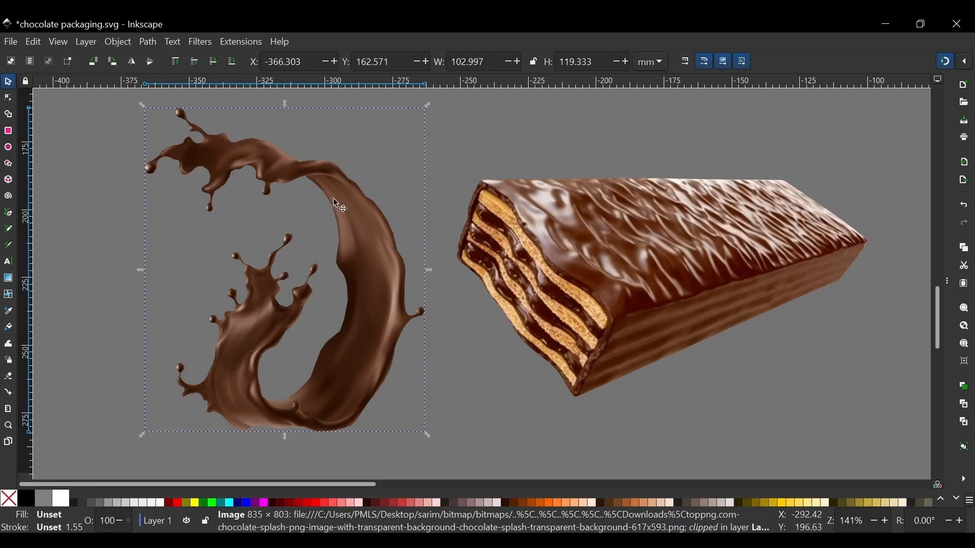
left_click_drag(284, 174, 324, 206)
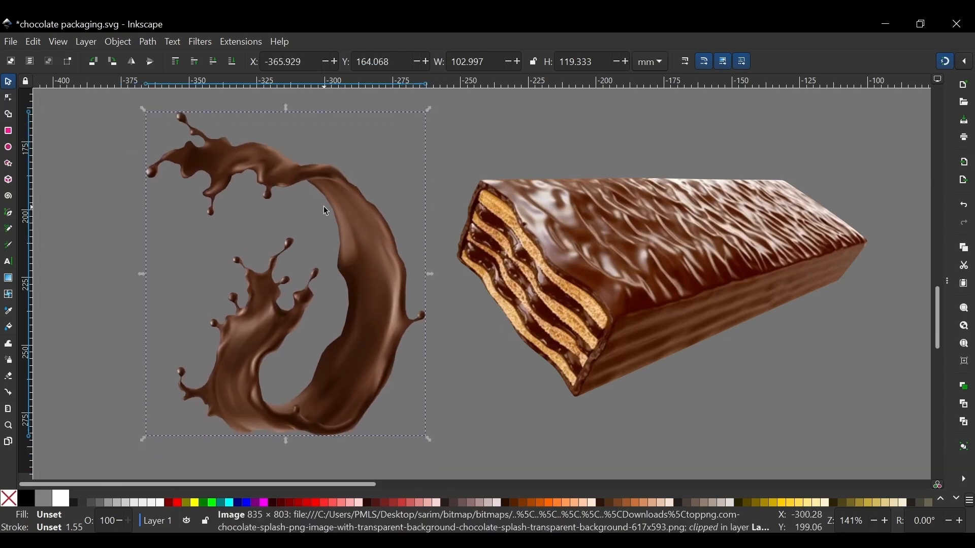
scroll(323, 206, "down", 2)
scroll(318, 202, "up", 3)
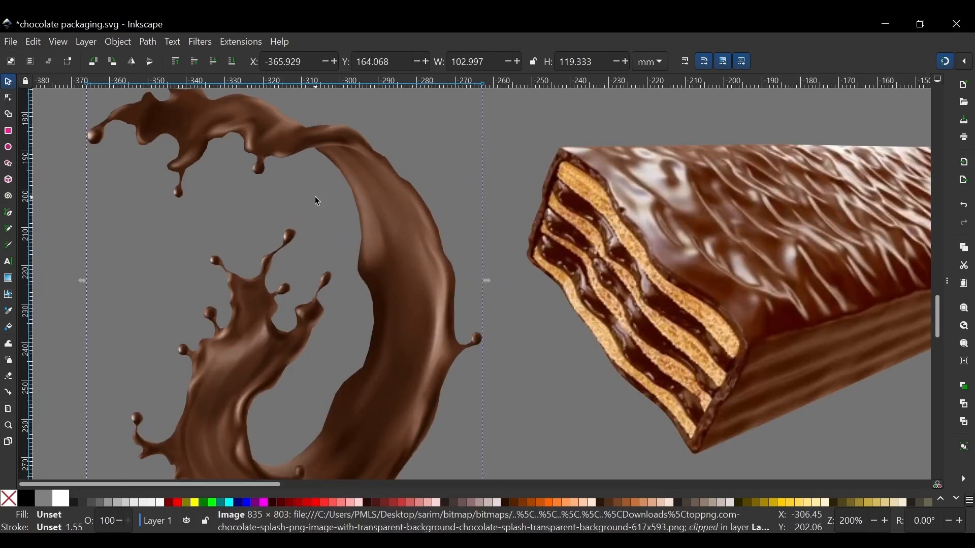
Move the clipped chocolate splash image up to about X -369 mm, Y 151 mm
scroll(316, 178, "down", 2)
scroll(258, 199, "up", 2)
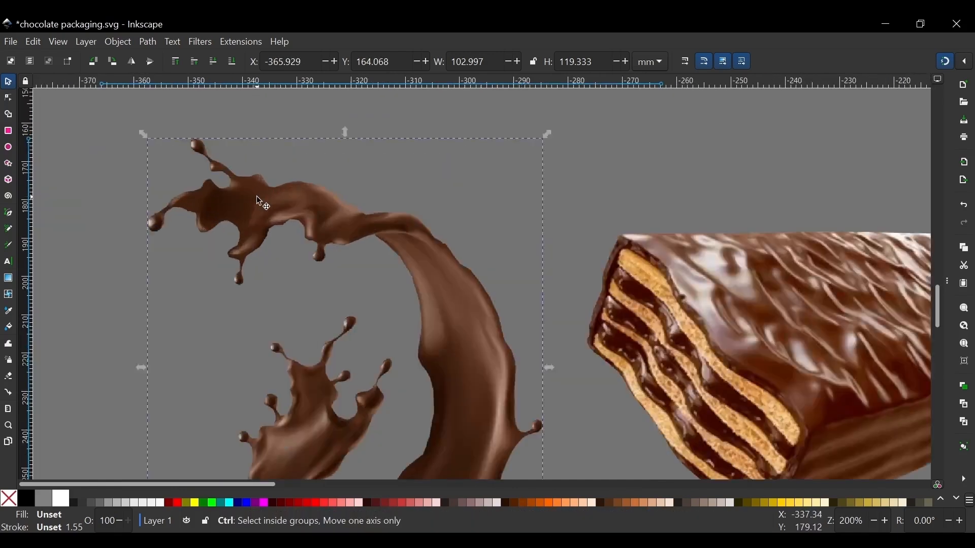
scroll(257, 200, "down", 2)
scroll(325, 235, "down", 2)
scroll(327, 239, "up", 3)
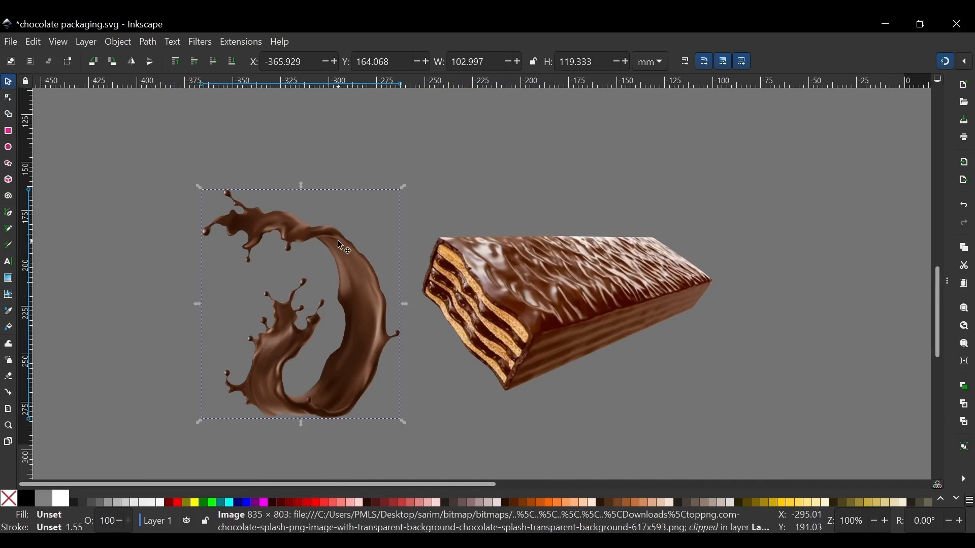
left_click_drag(337, 239, 330, 213)
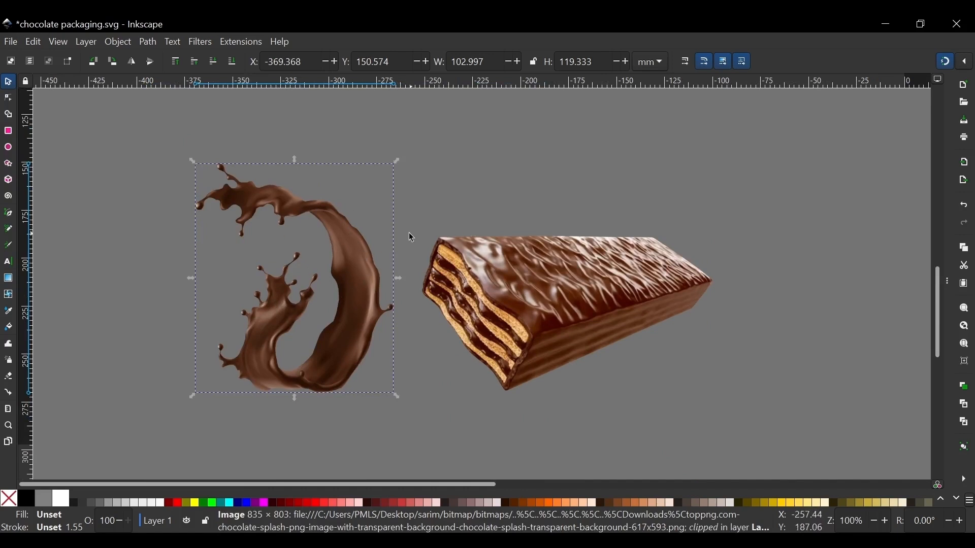
Arrange the lettering, splash and wafer bar in a row, with the splash at about X -158, Y 81 mm and the bar at X -4, Y 91 mm
scroll(412, 237, "down", 3, "ctrl")
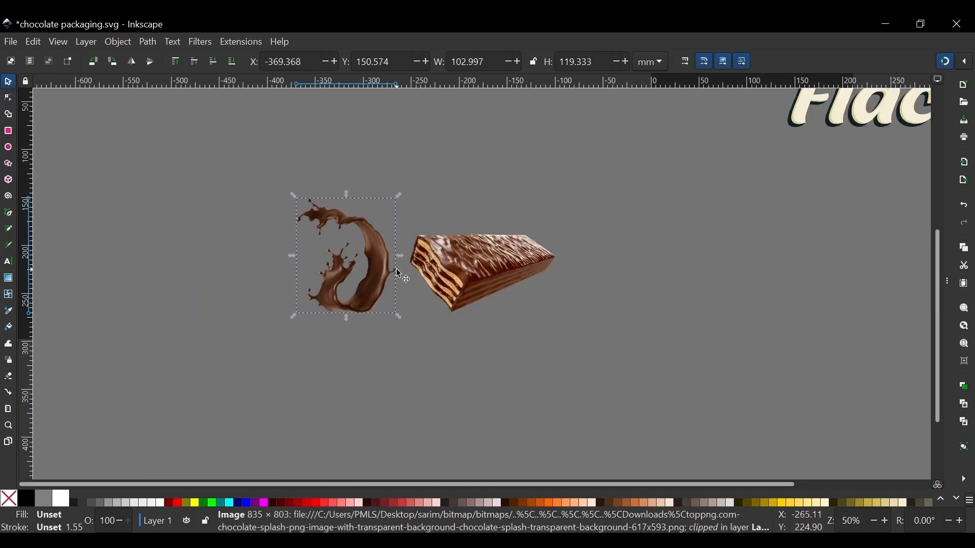
scroll(399, 274, "right", 3)
left_click_drag(818, 116, 245, 215)
left_click_drag(392, 256, 637, 163)
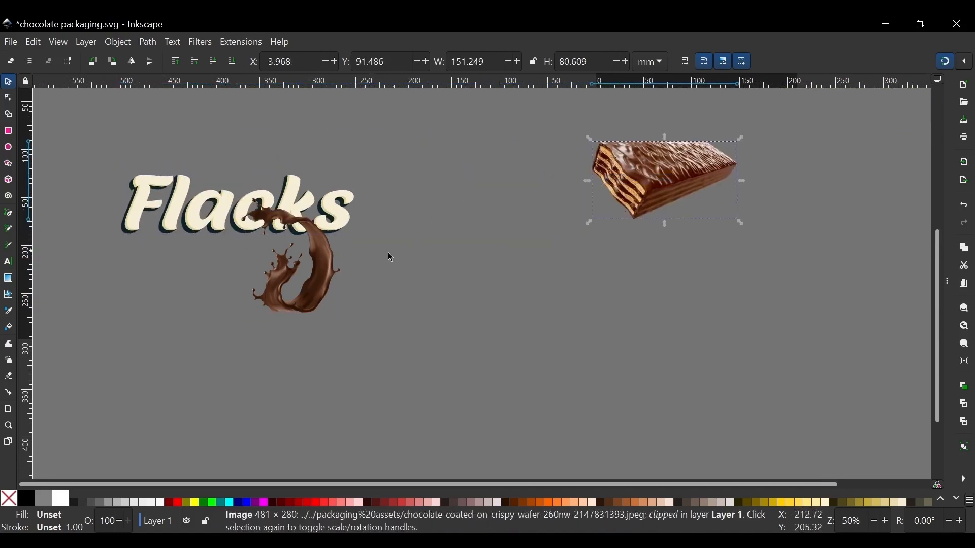
left_click_drag(335, 294, 529, 222)
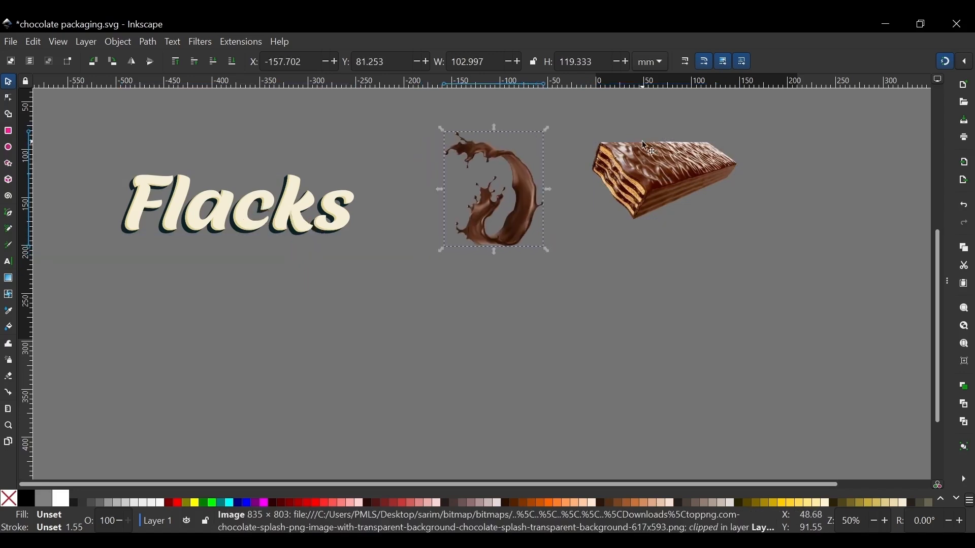
Move the wafer bar below the splash to about X -182 mm, Y 214 mm, and flip the splash horizontally
scroll(516, 176, "up", 2)
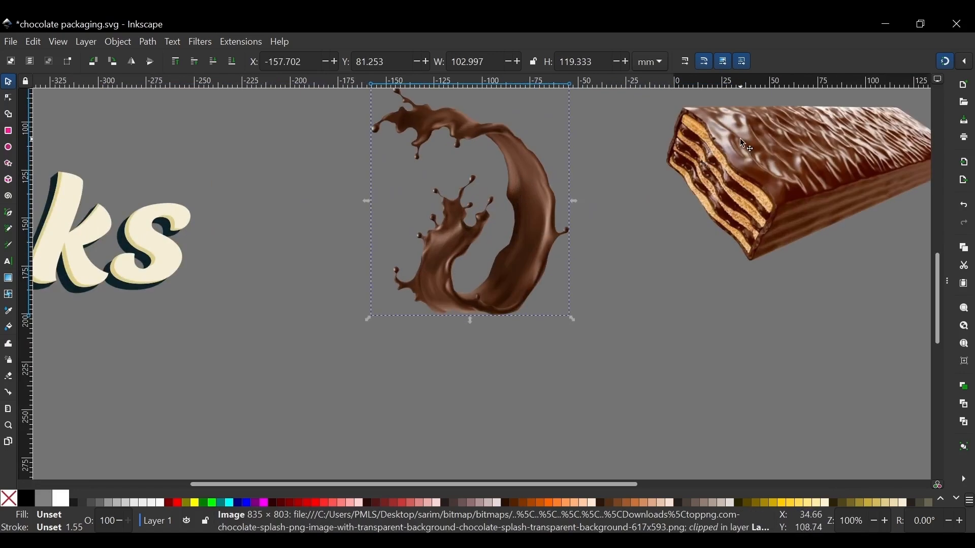
left_click_drag(744, 144, 404, 378)
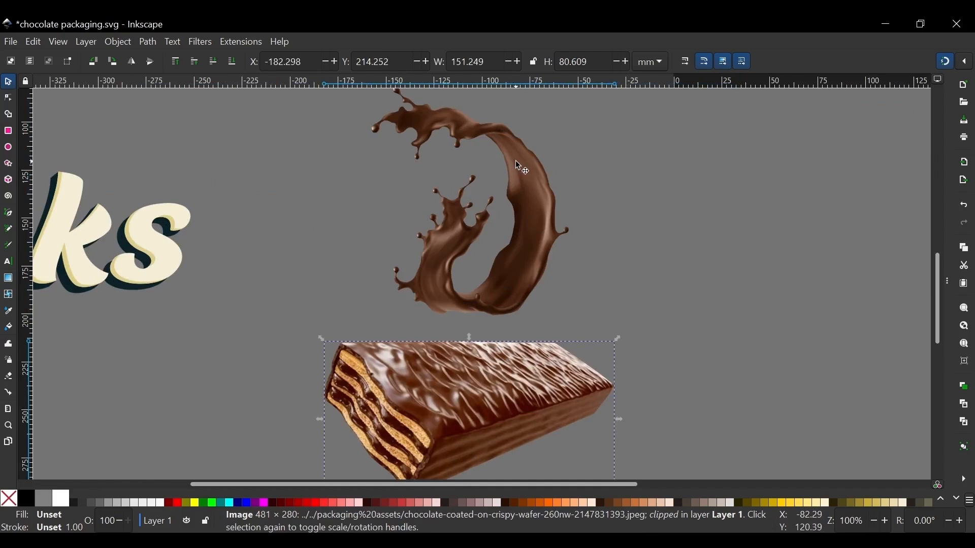
left_click(516, 161)
left_click(132, 63)
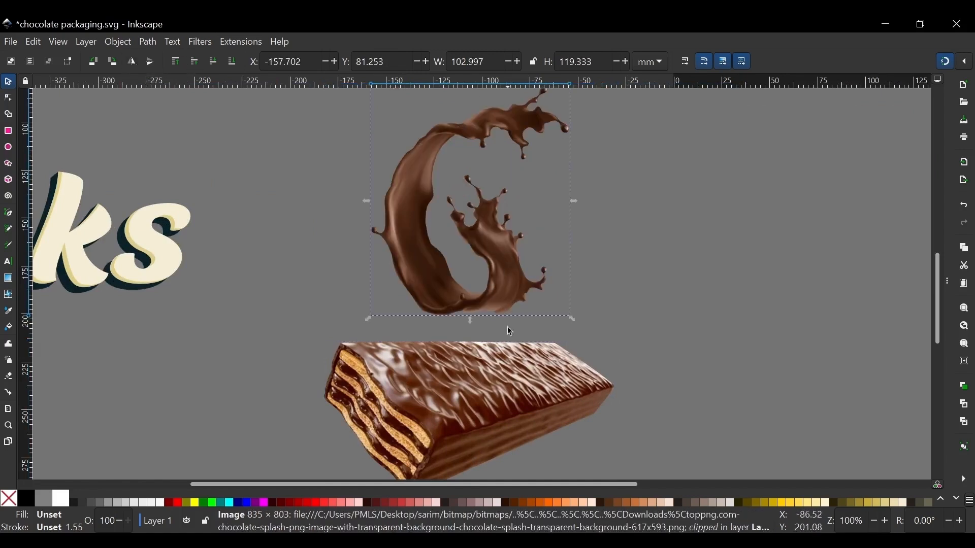
Lay the wafer bar over the middle of the flipped splash at about X -196 mm, Y 105 mm
left_click_drag(532, 384, 504, 199)
scroll(502, 203, "up", 2)
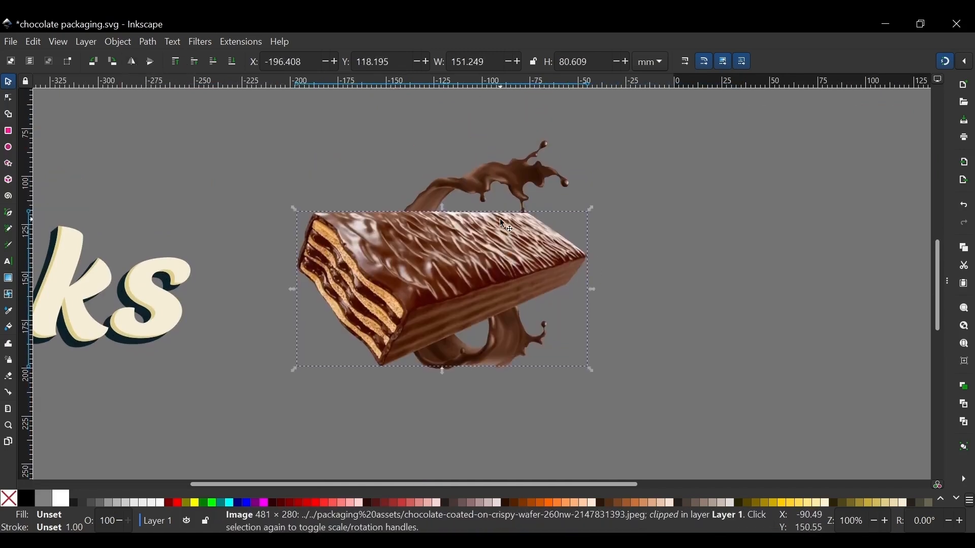
left_click_drag(518, 249, 516, 226)
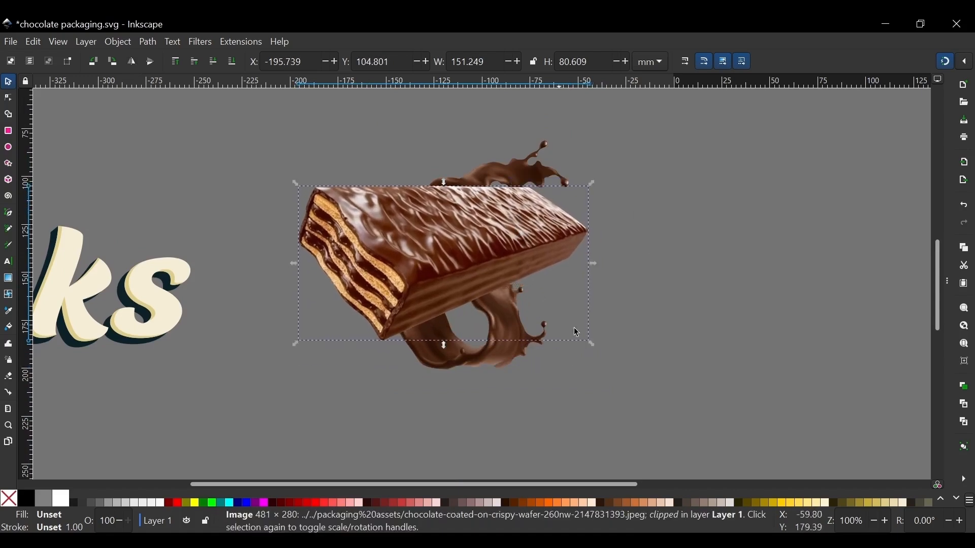
scroll(523, 158, "up", 2)
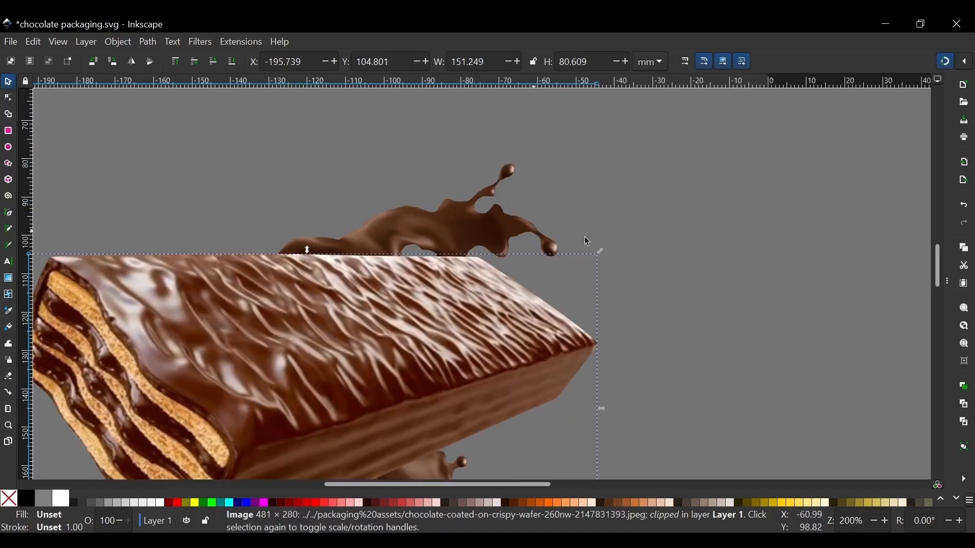
scroll(594, 244, "down", 1)
scroll(521, 222, "down", 2)
scroll(521, 221, "up", 2)
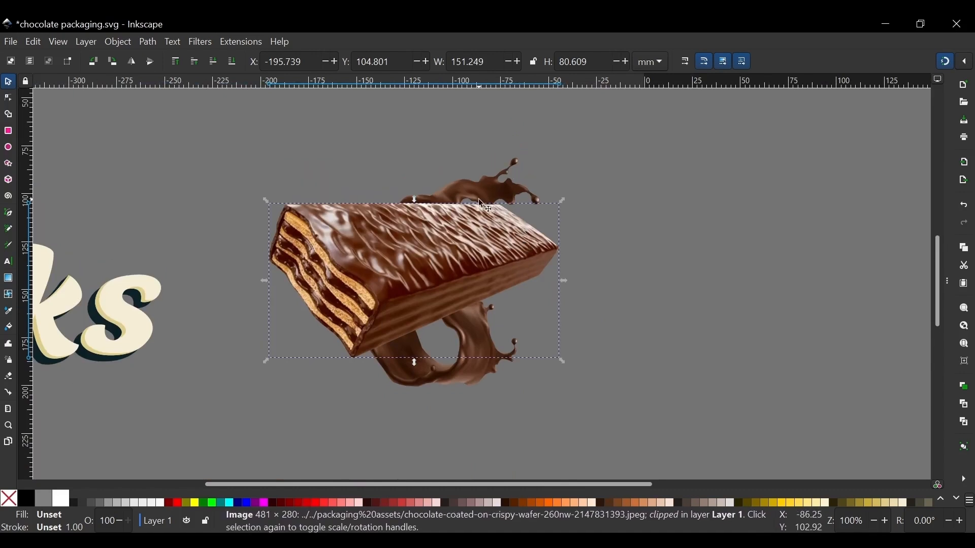
scroll(479, 199, "up", 2)
scroll(468, 299, "down", 2)
scroll(498, 228, "up", 1)
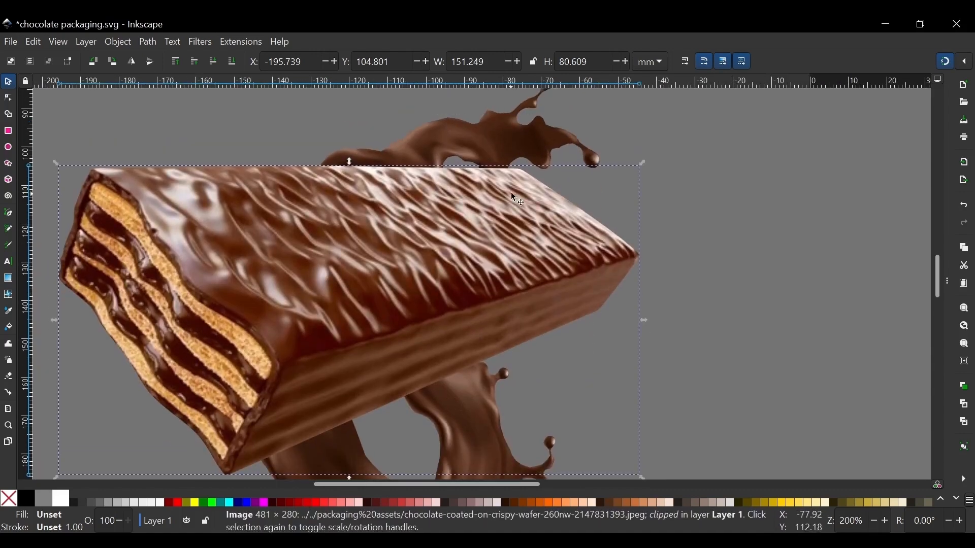
Readjust the wafer bar's placement over the splash to about X -188 mm, Y 106 mm and deselect it
scroll(510, 192, "down", 3)
left_click_drag(499, 228, 467, 281)
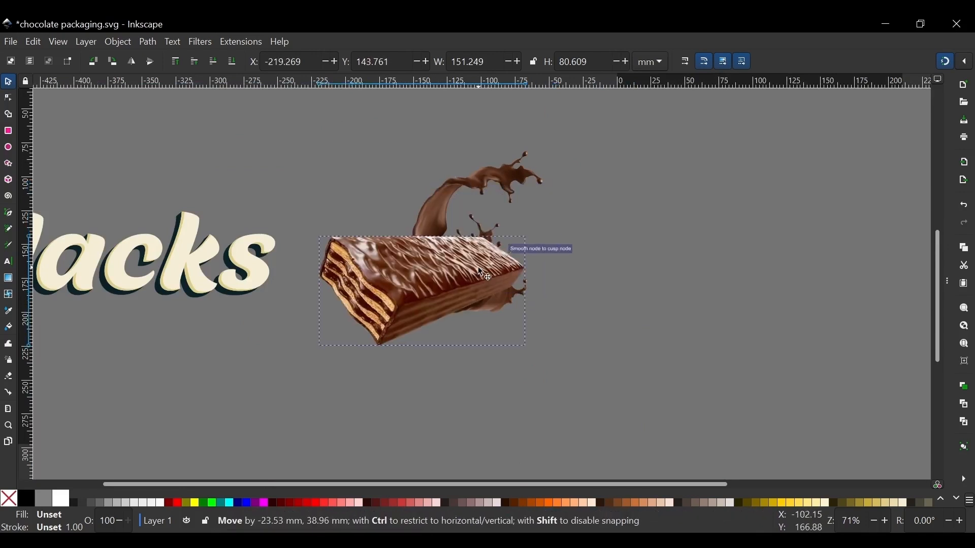
scroll(488, 198, "up", 1)
scroll(484, 196, "up", 2)
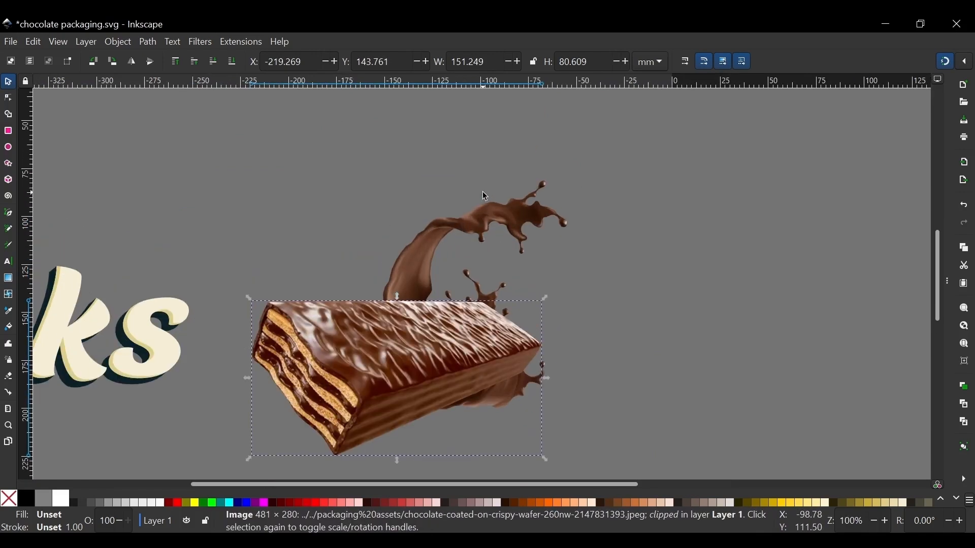
left_click_drag(482, 308, 534, 230)
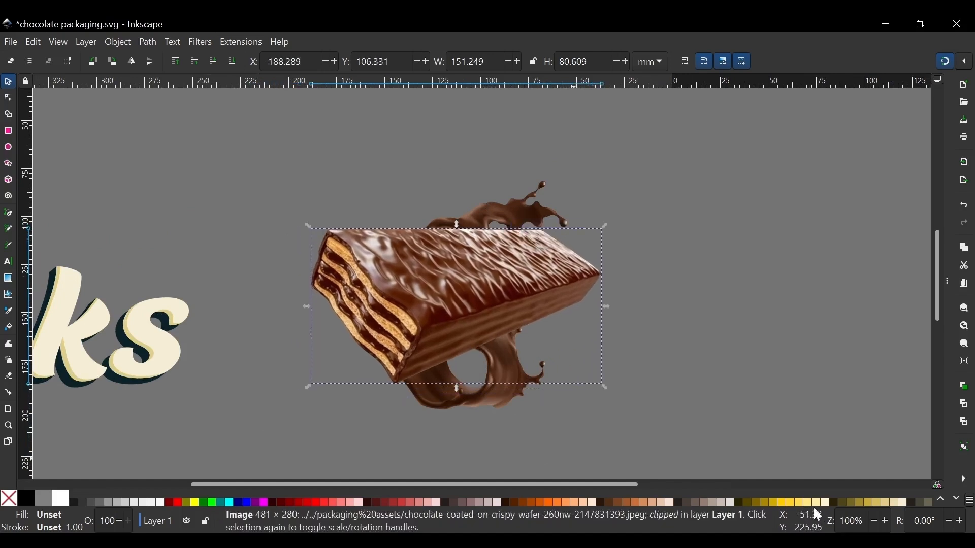
left_click(757, 350)
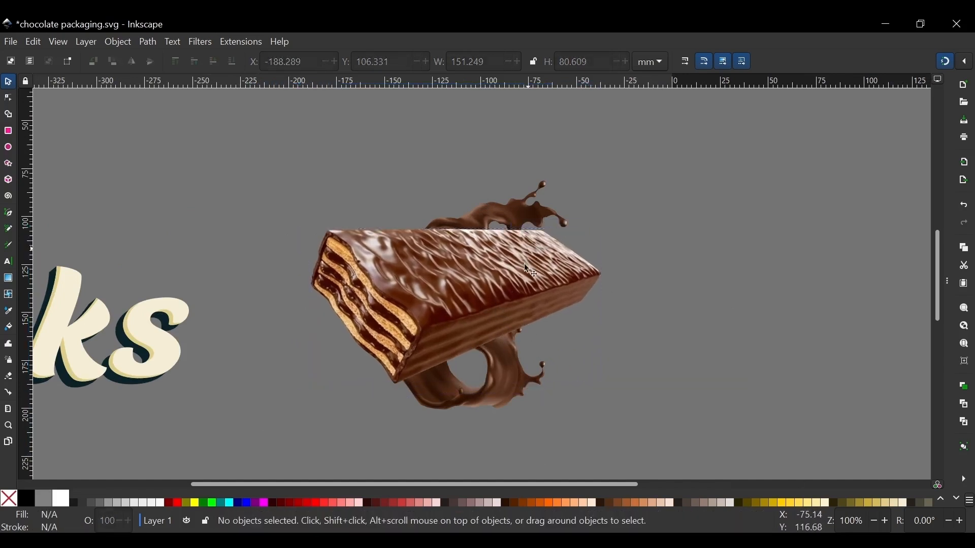
Release the clip from the wafer bar image to separate the photo and its traced outline
left_click(458, 242)
scroll(508, 214, "up", 1)
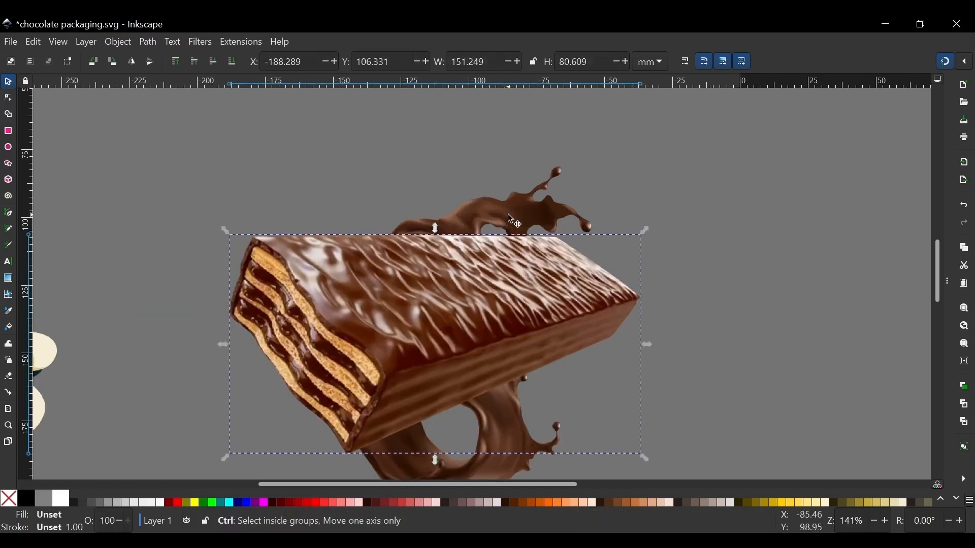
scroll(492, 261, "down", 1)
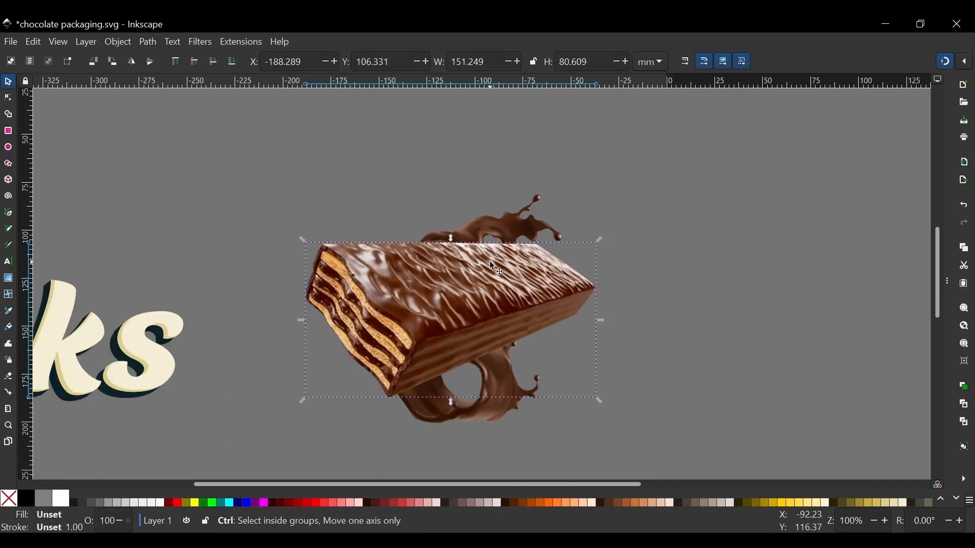
scroll(489, 261, "right", 2)
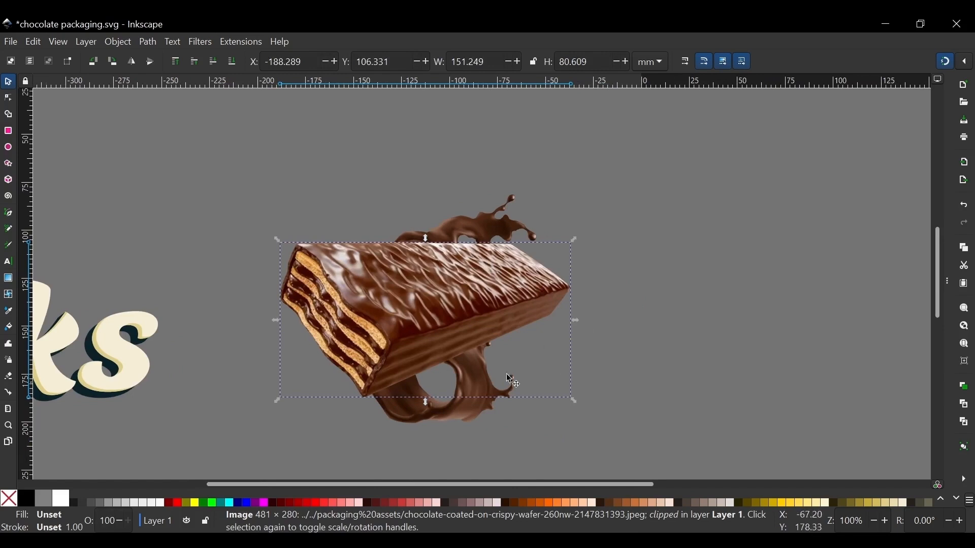
key("ctrl")
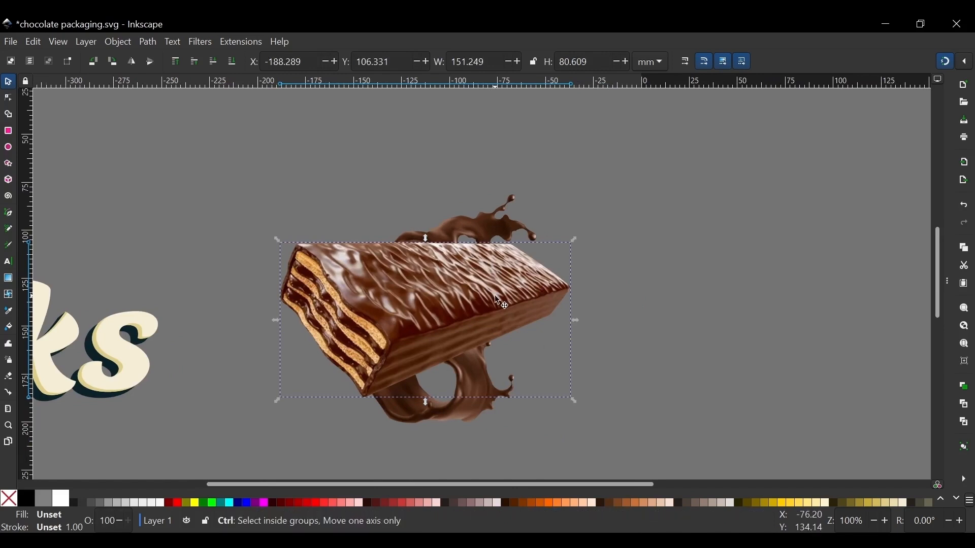
scroll(502, 306, "up", 1)
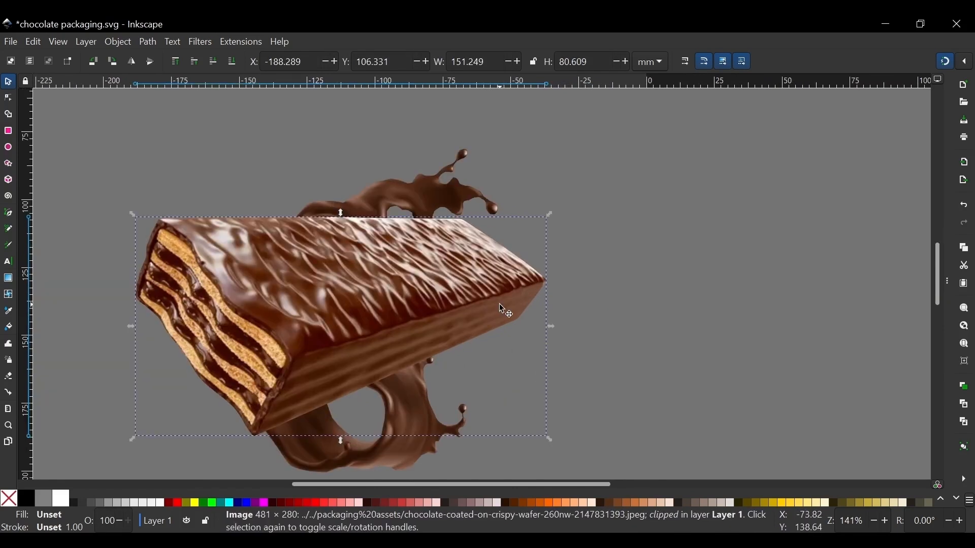
right_click(446, 278)
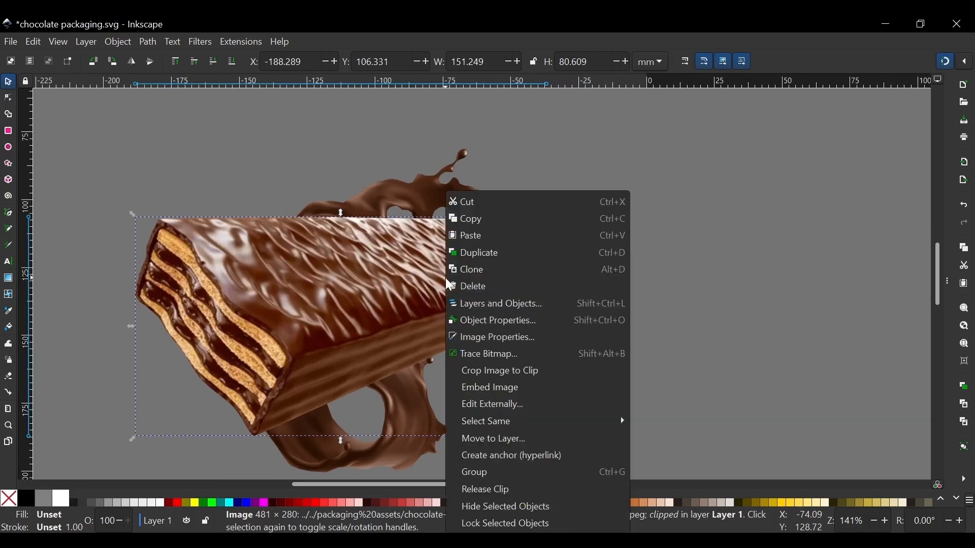
left_click(476, 490)
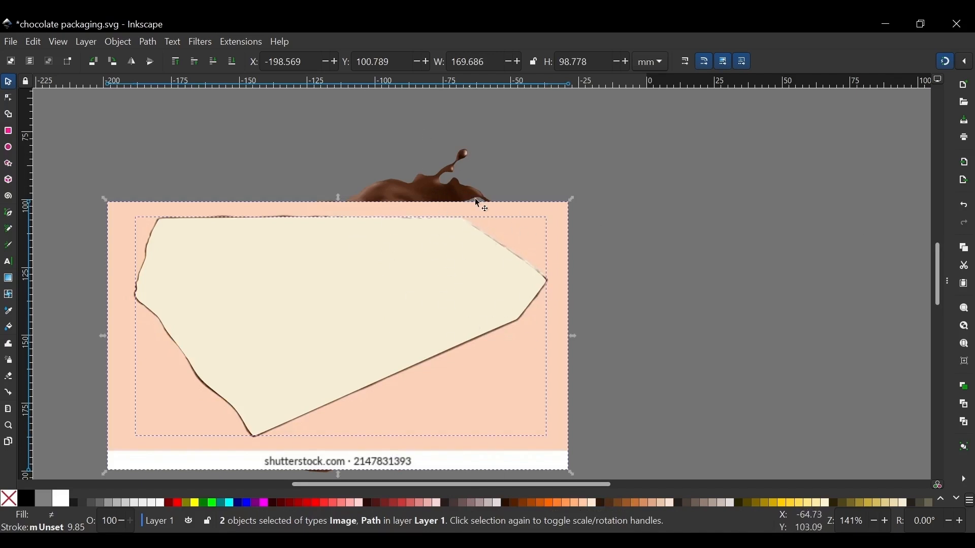
Raise the chocolate splash image to the front, above the wafer photo and its traced outline, and deselect it
left_click(435, 193)
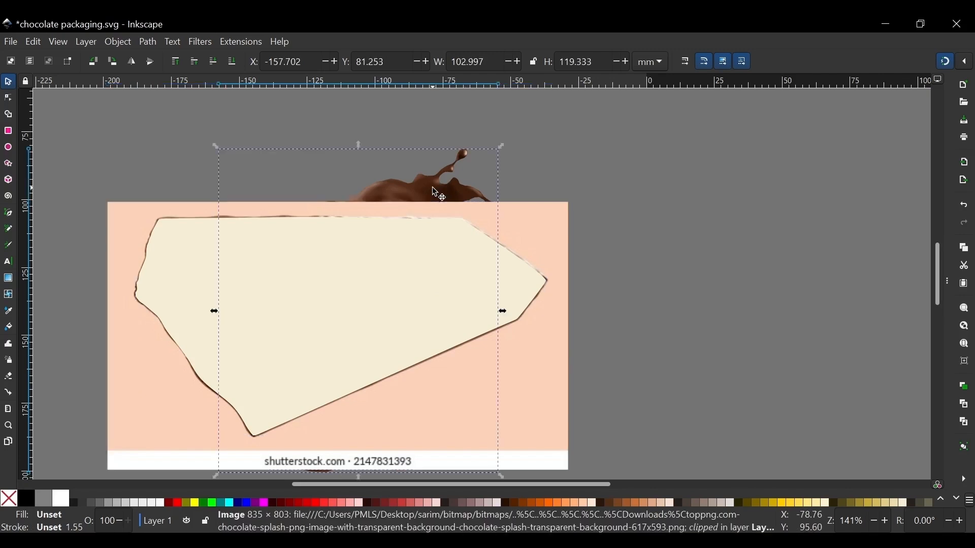
left_click(176, 63)
left_click(584, 182)
scroll(412, 203, "down", 2)
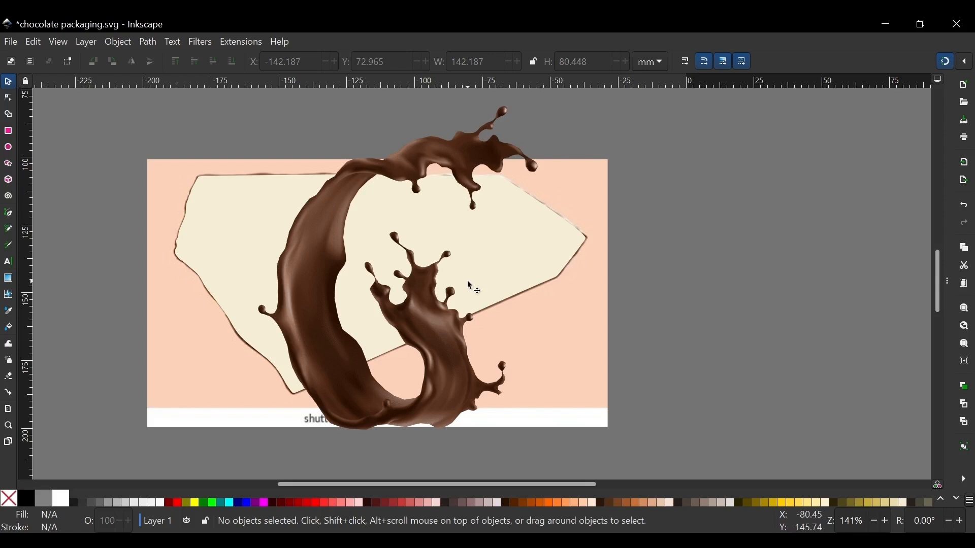
Draw a closed straight-sided six-point path about 176 × 120 mm over the lower-left part of the cream wafer outline
key("b")
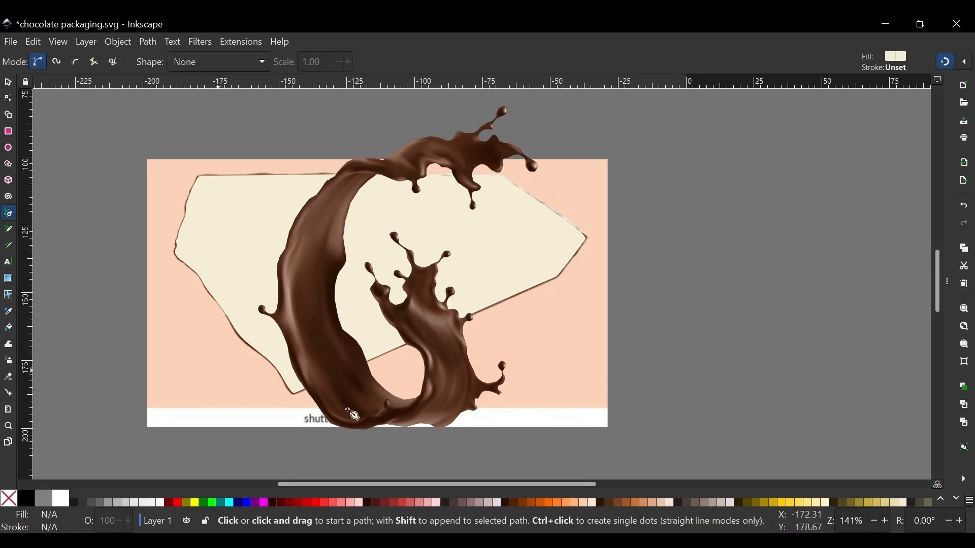
left_click(315, 151)
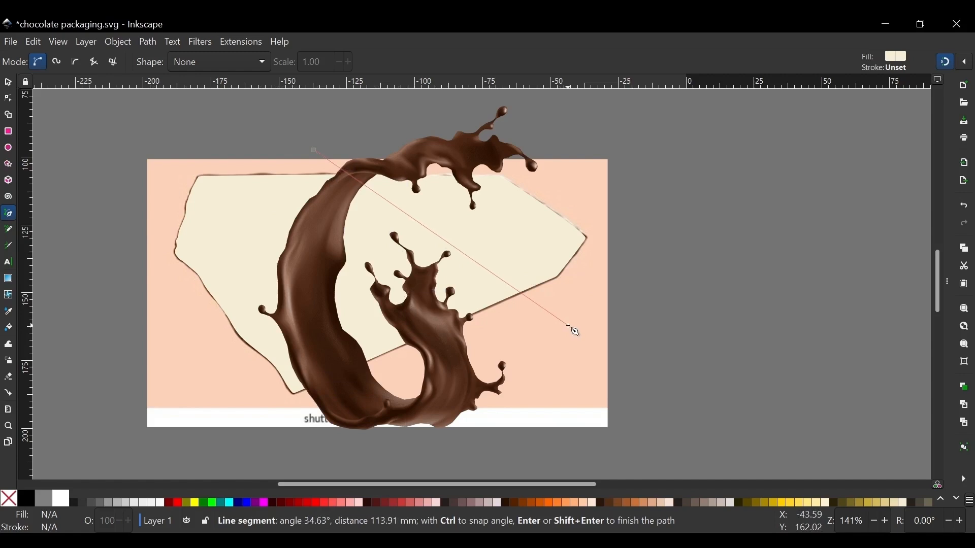
left_click(567, 325)
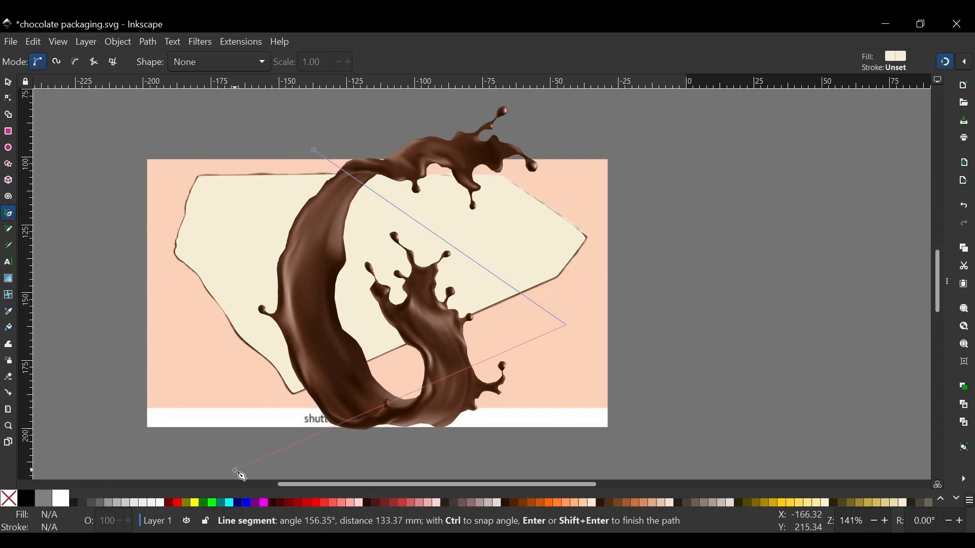
left_click(273, 449)
left_click(89, 263)
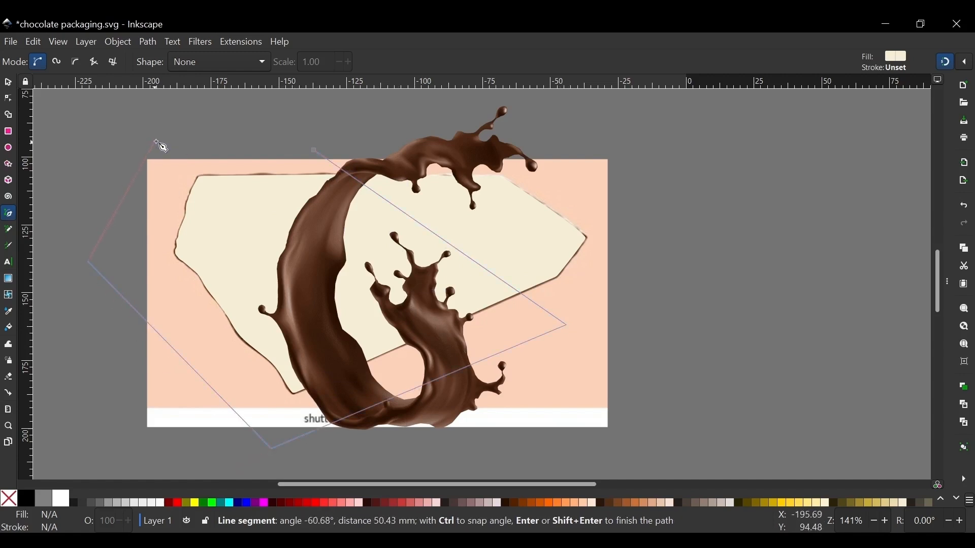
left_click(164, 132)
left_click(287, 124)
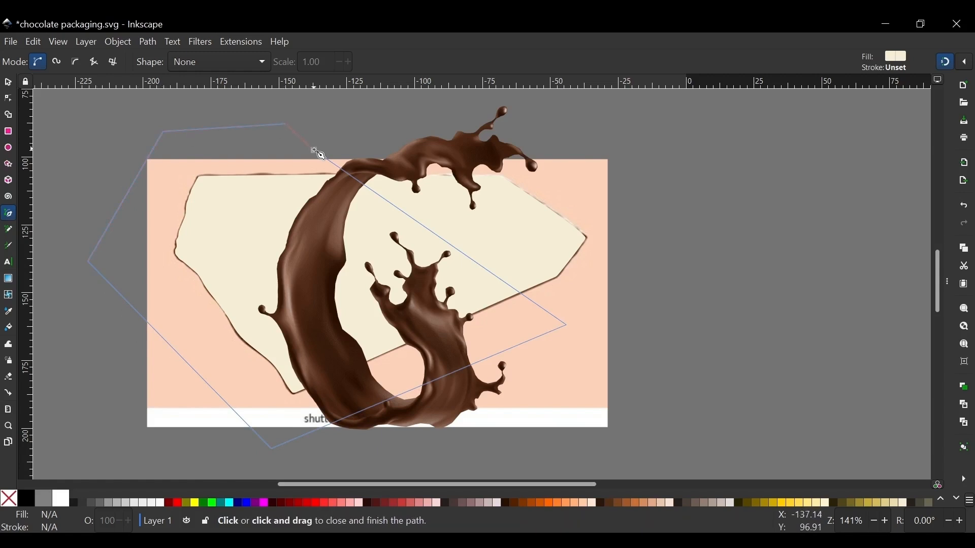
left_click(314, 151)
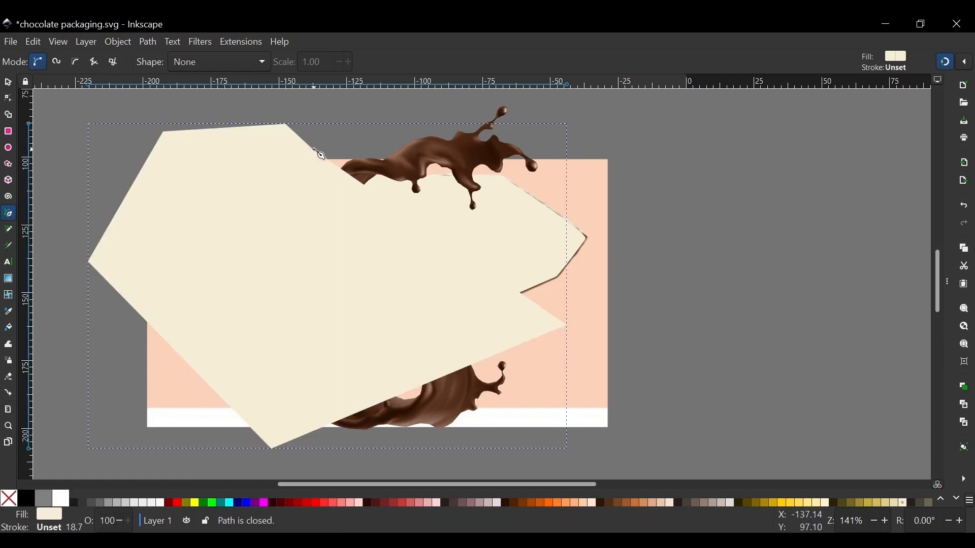
Intersect the new polygon with the cream wafer outline so only their overlapping area is kept
left_click(8, 83)
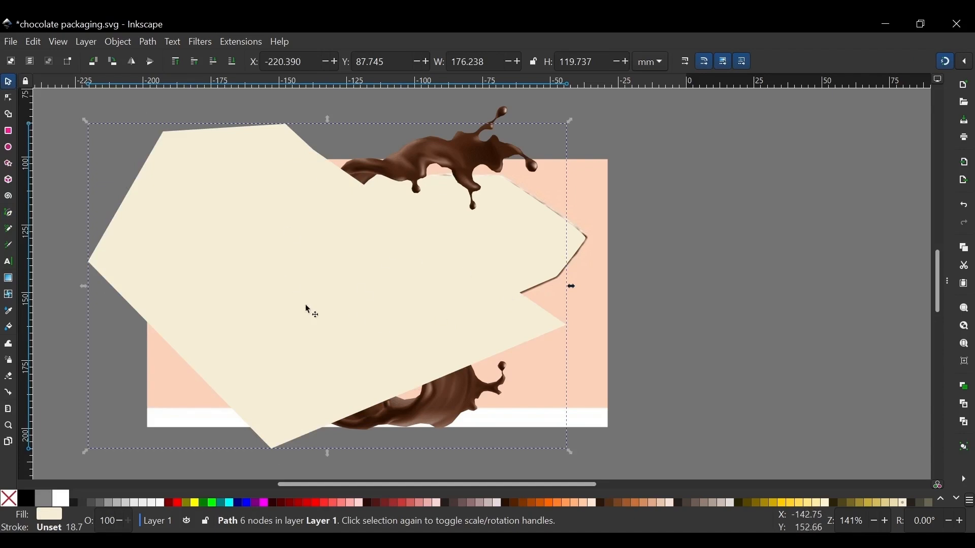
left_click(523, 221, "shift")
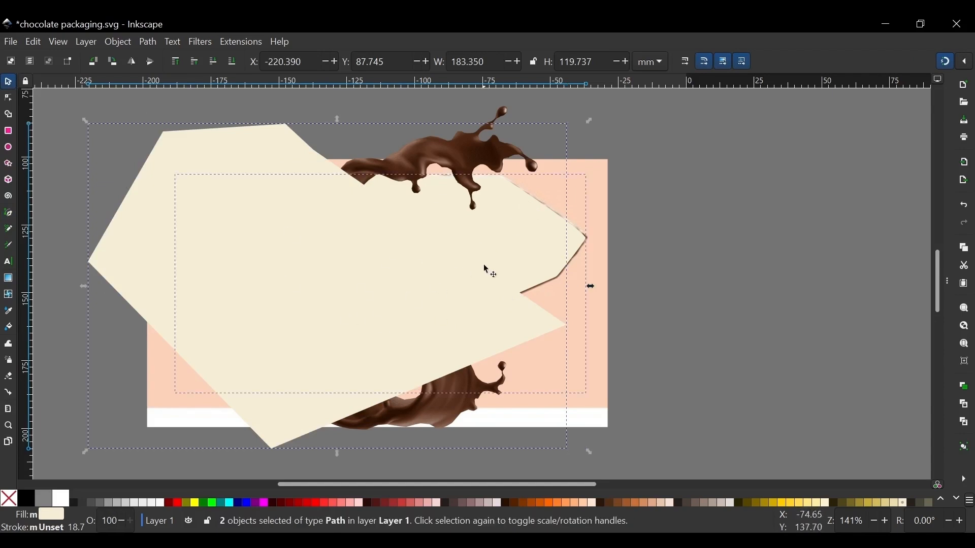
left_click(148, 42)
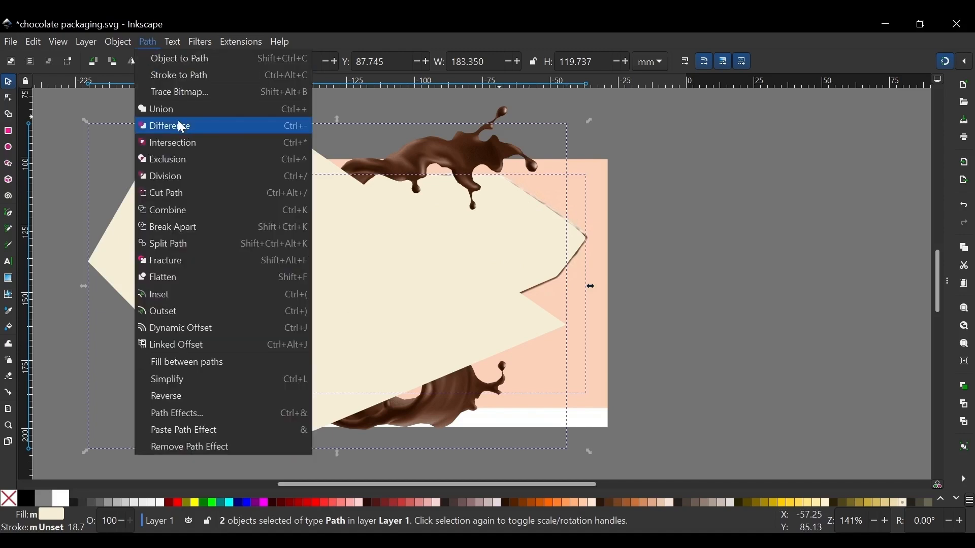
left_click(184, 143)
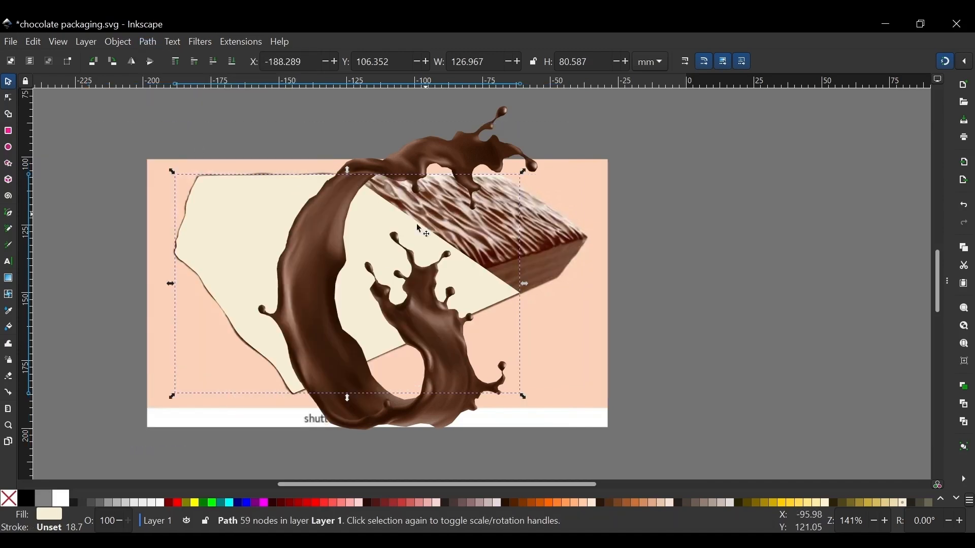
Clip the wafer photo underneath with the intersected cream path
left_click(585, 205, "shift")
right_click(585, 205)
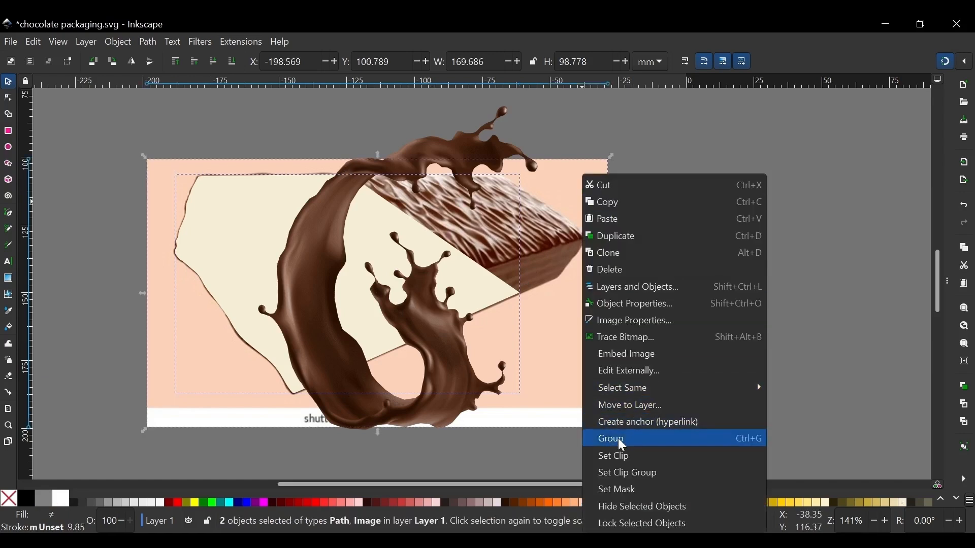
left_click(619, 453)
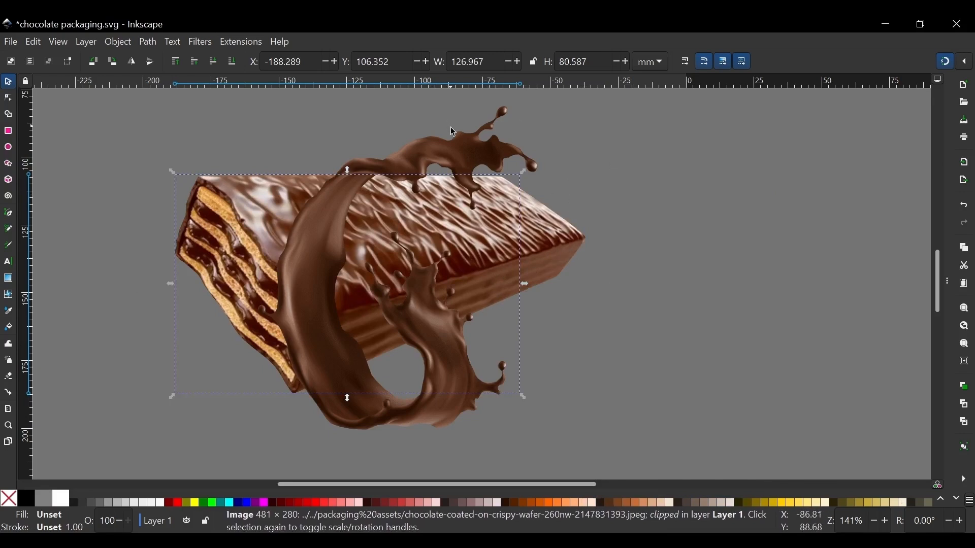
Send the clipped chocolate splash image to the bottom of the stacking order
key("Escape")
left_click(472, 157)
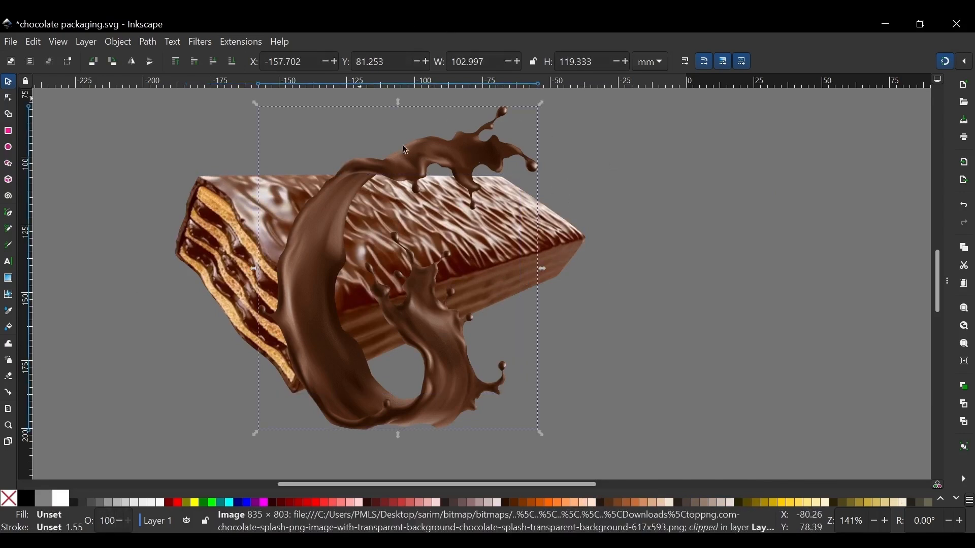
left_click(232, 62)
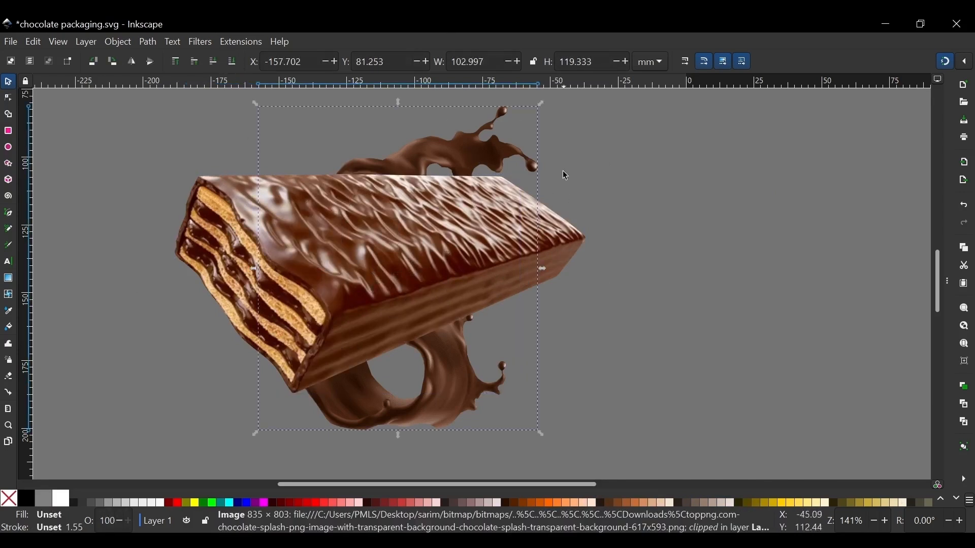
Send the full clipped wafer image to the bottom, behind the chocolate splash
left_click(290, 225)
left_click(320, 225)
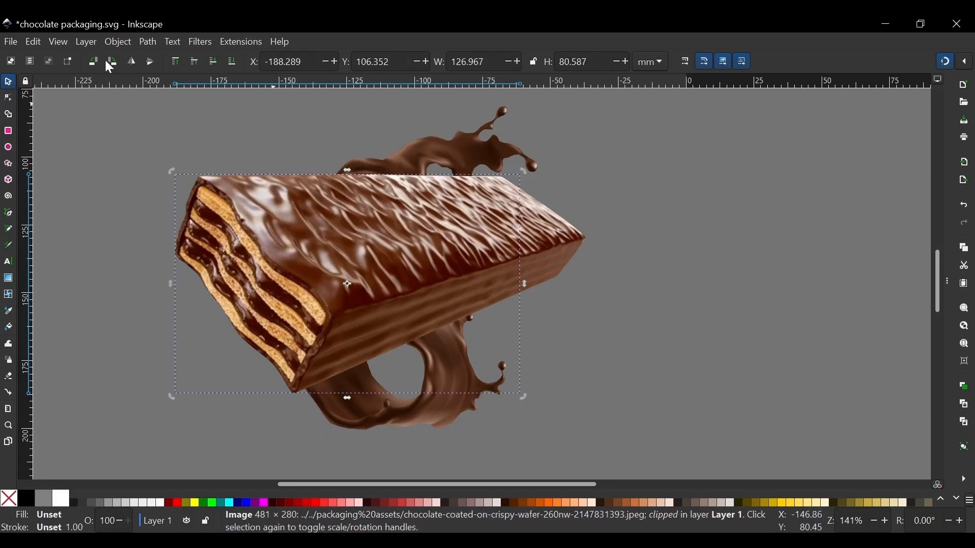
left_click(550, 246)
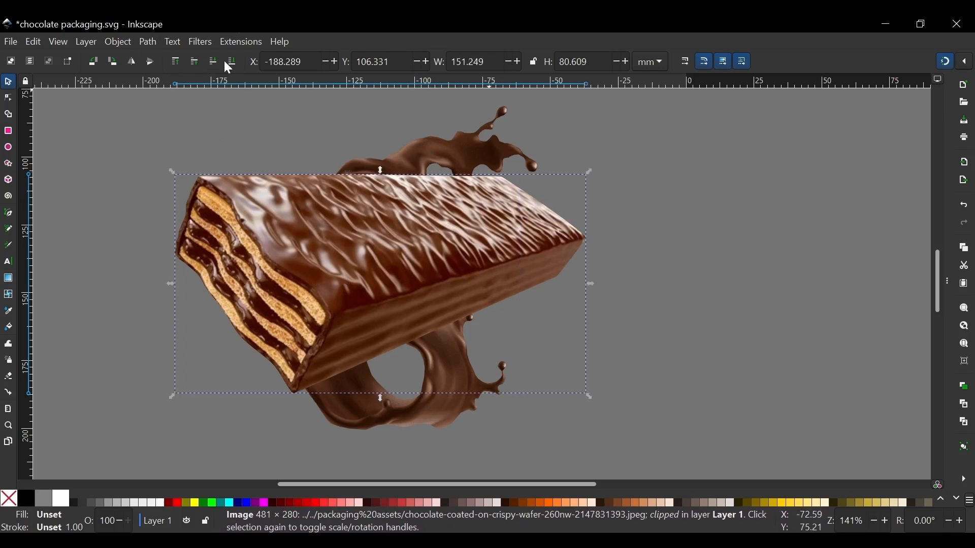
left_click(233, 62)
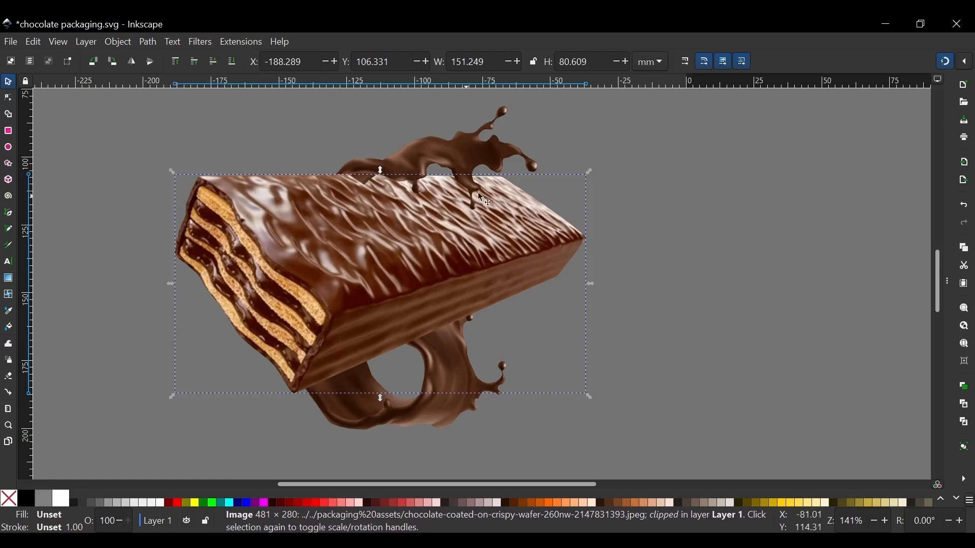
Inspect where the splash meets the wafer's upper edge and move the splash to about X -161, Y 72.4 mm
left_click(755, 273)
scroll(348, 158, "up", 7, "ctrl")
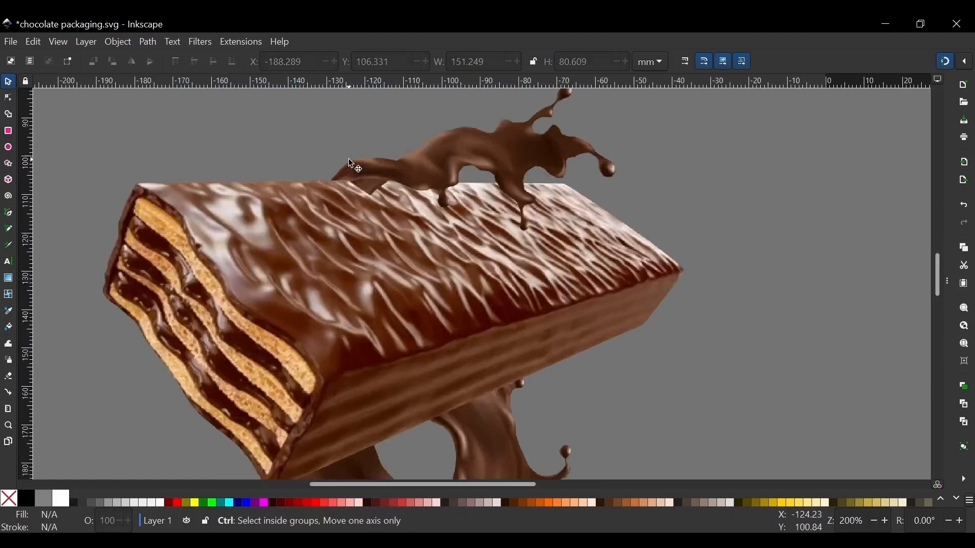
scroll(424, 310, "down", 3, "ctrl")
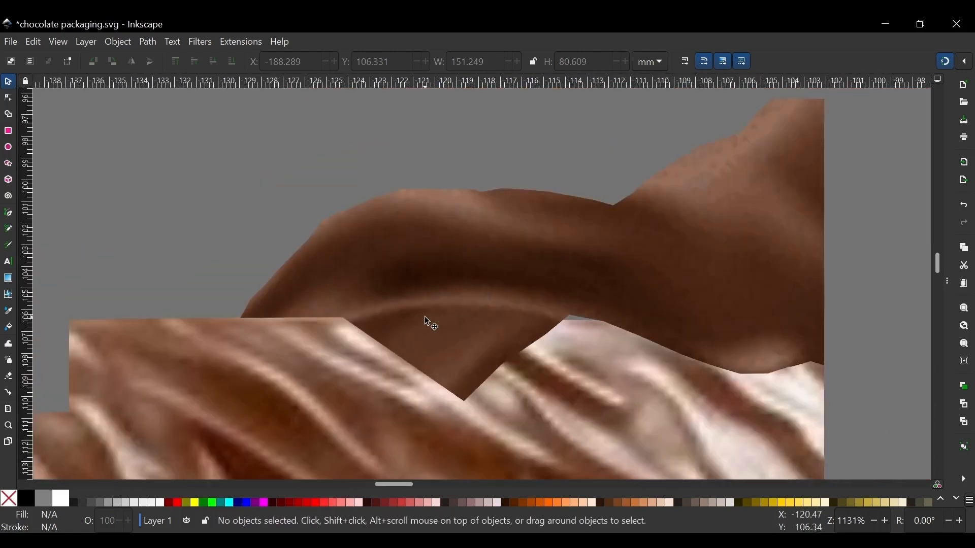
scroll(394, 313, "up", 1, "ctrl")
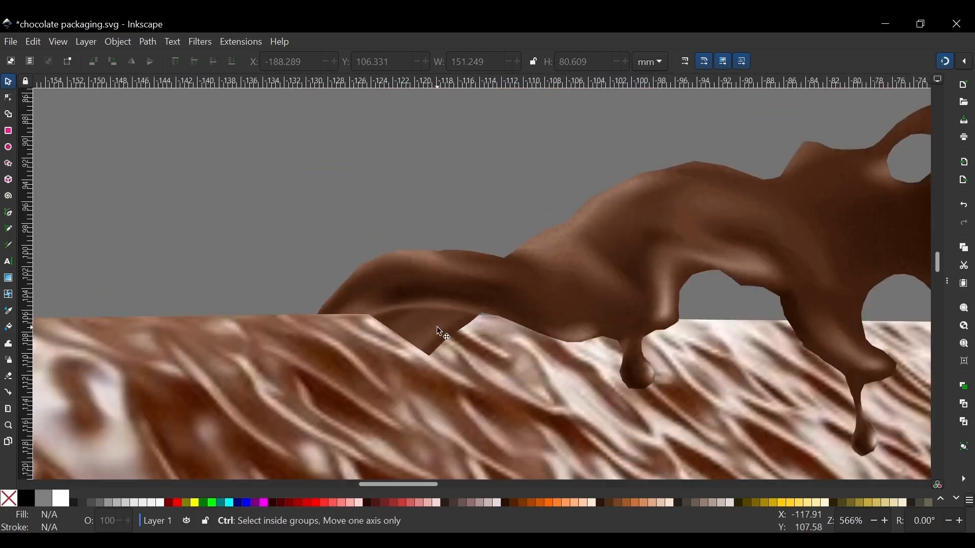
scroll(438, 330, "up", 1, "ctrl")
left_click(430, 342)
scroll(339, 312, "down", 3, "ctrl")
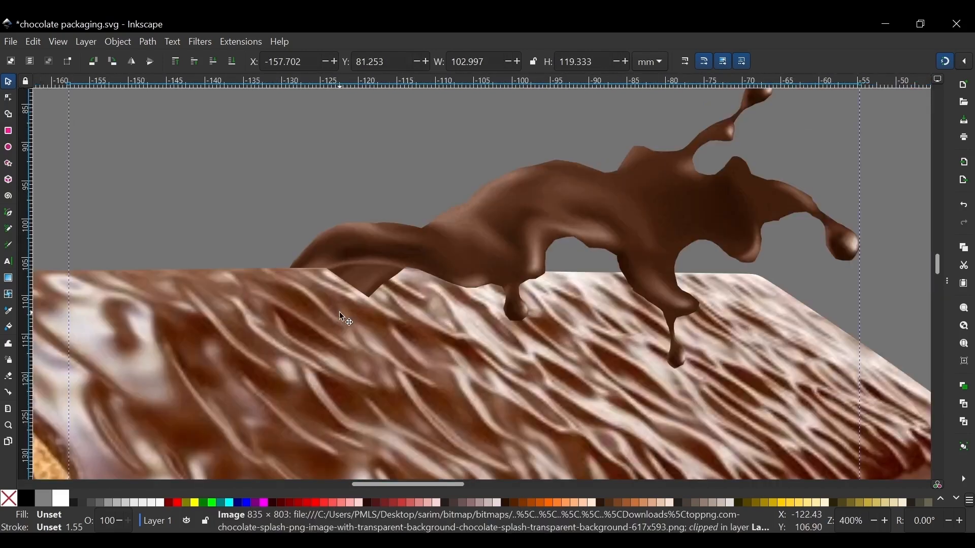
scroll(422, 311, "down", 4, "ctrl")
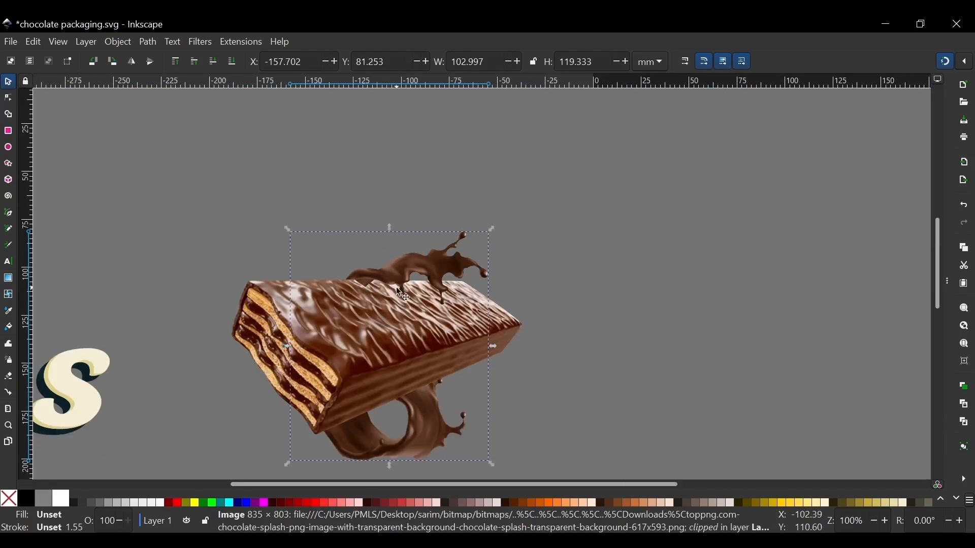
scroll(377, 282, "up", 1, "ctrl")
left_click_drag(413, 260, 406, 235)
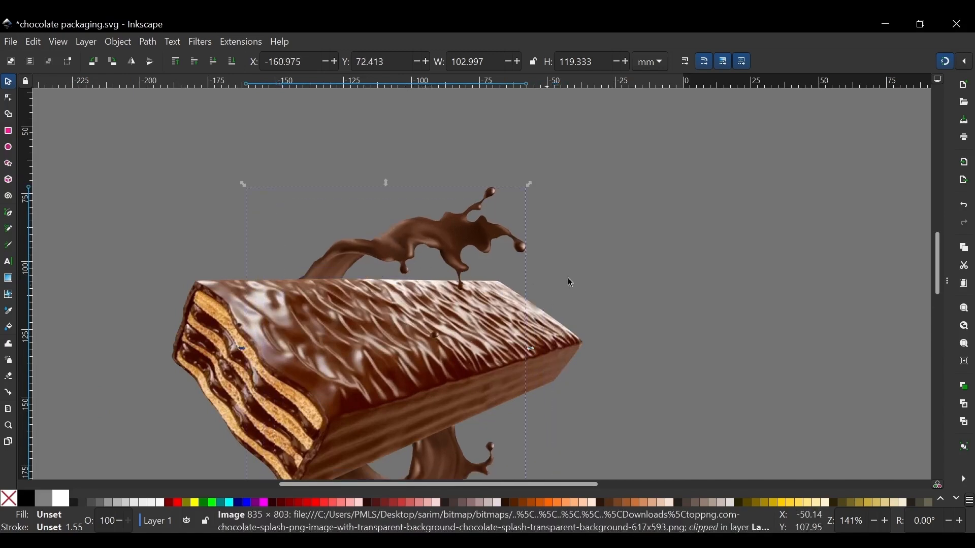
Turn off snapping and reposition the chocolate splash around the wafer at about X -166.2, Y 80.3 mm
left_click(608, 267)
scroll(404, 318, "down", 4)
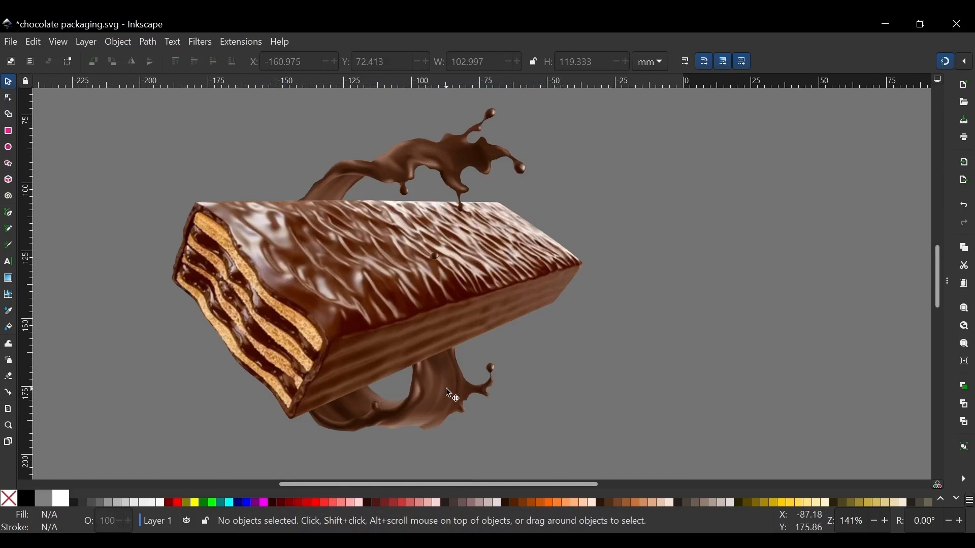
mouse_move(445, 388)
left_mouse_down()
mouse_move(444, 374)
mouse_move(452, 382)
mouse_move(462, 372)
mouse_move(423, 399)
mouse_move(439, 383)
left_mouse_up()
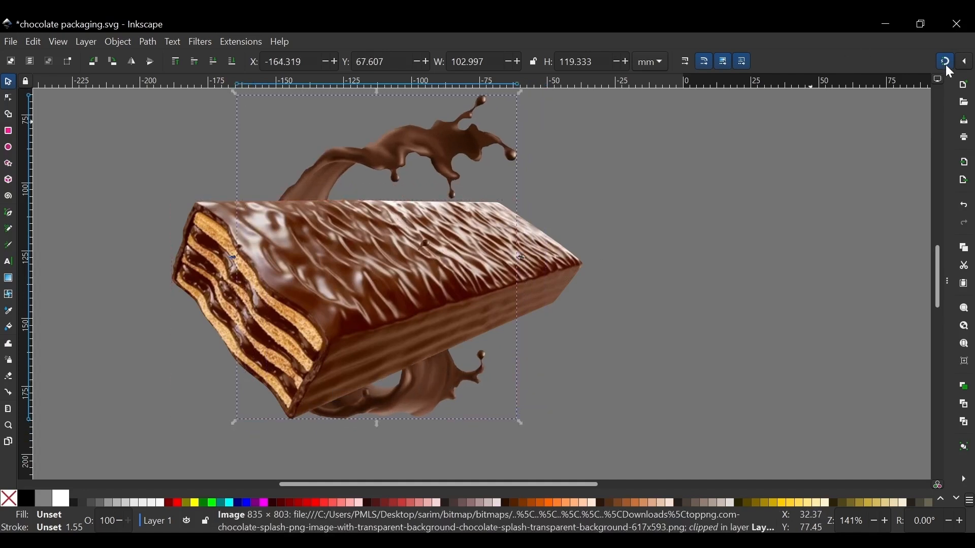
scroll(588, 152, "up", 1)
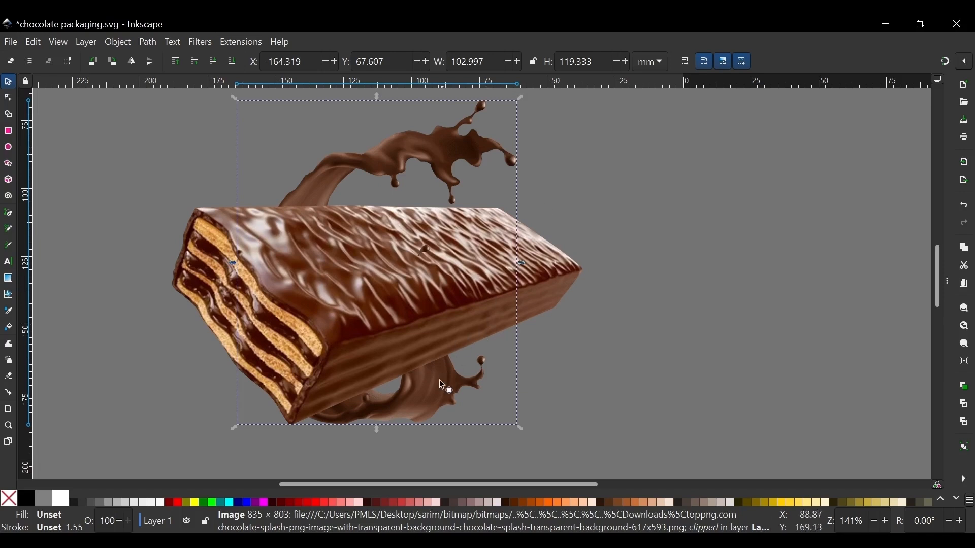
left_click_drag(439, 388, 430, 424)
scroll(405, 235, "down", 2)
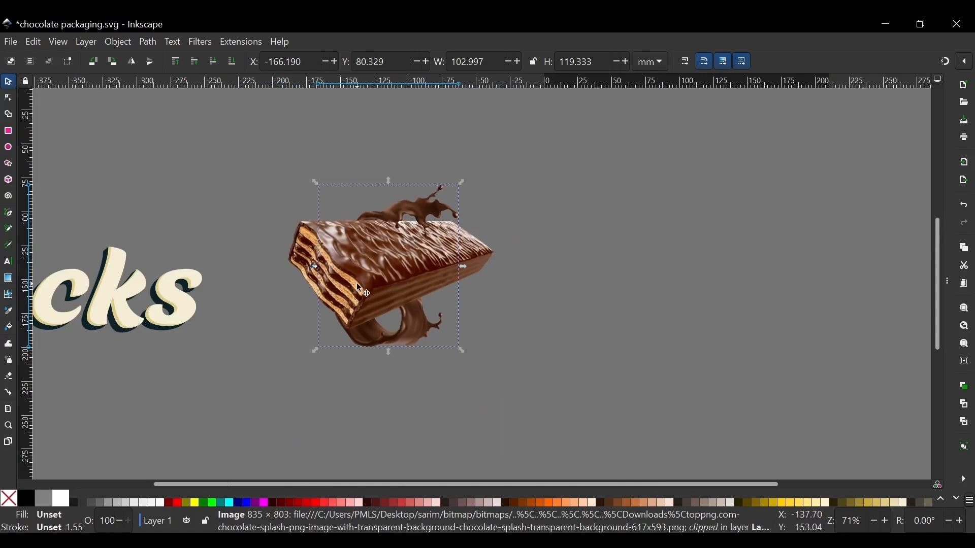
Nudge the chocolate splash to about X -166.7, Y 80.2 mm to hide the seam at the wafer's upper edge
scroll(338, 257, "up", 1)
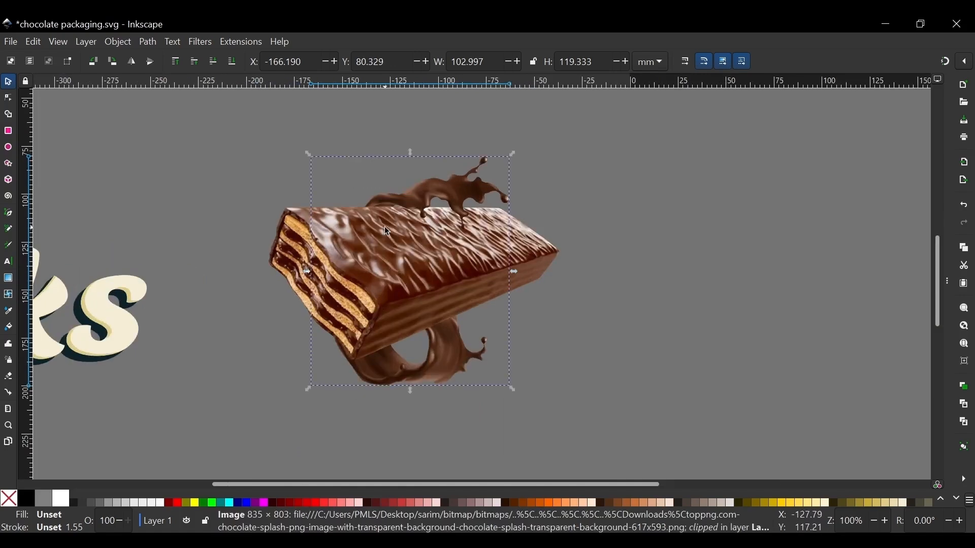
scroll(385, 226, "down", 2)
scroll(385, 226, "up", 6)
scroll(371, 136, "up", 2)
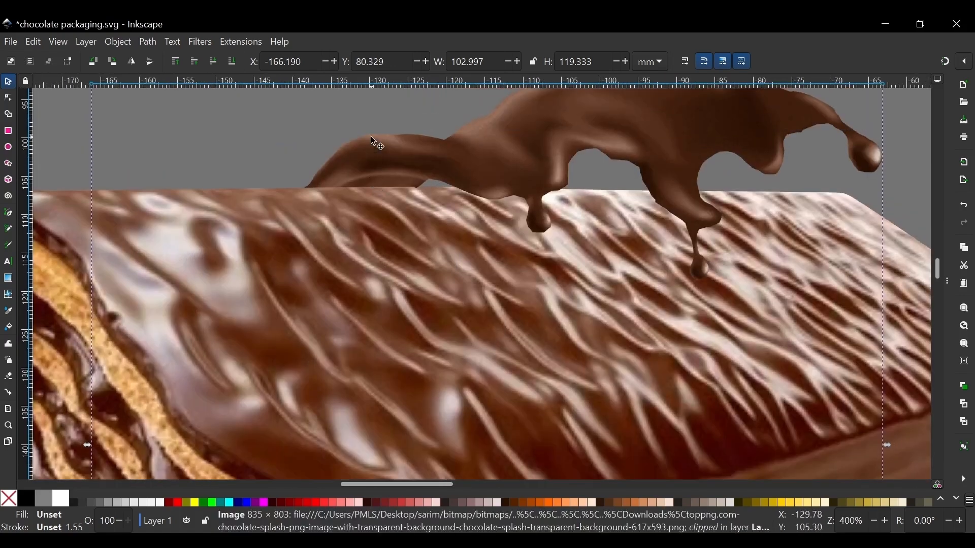
scroll(370, 179, "up", 3, "ctrl")
scroll(370, 178, "down", 3, "ctrl")
scroll(396, 162, "up", 3, "ctrl")
left_click_drag(462, 157, 449, 151)
scroll(467, 188, "down", 4, "ctrl")
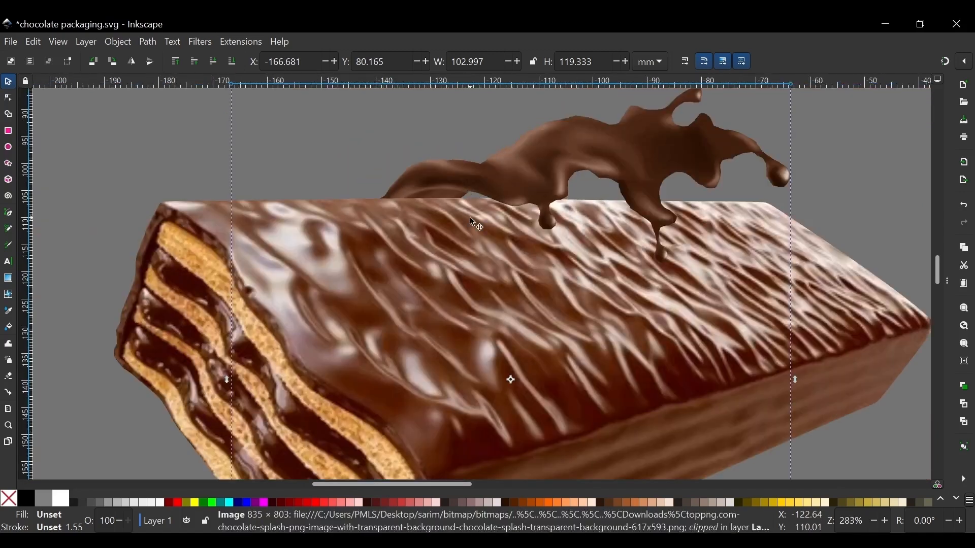
scroll(472, 222, "down", 3, "ctrl")
Enlarge the chocolate splash proportionally about its centre to about 113.5 × 131.5 mm
left_click(635, 276)
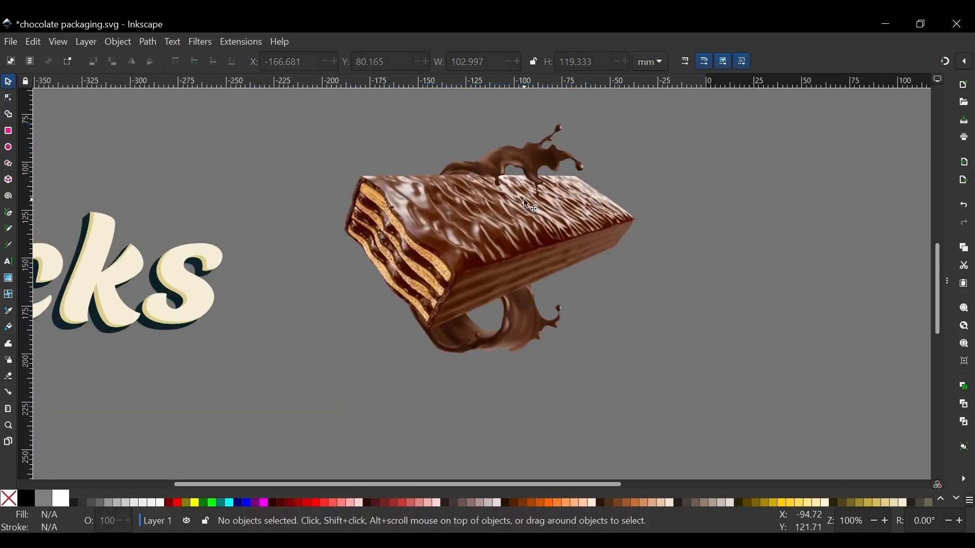
left_click(525, 317)
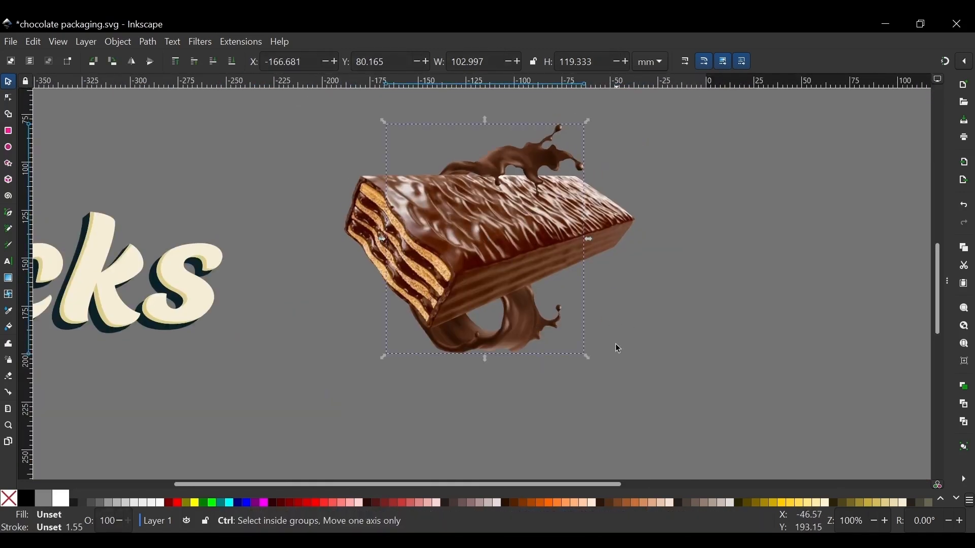
left_click_drag(585, 356, 601, 367)
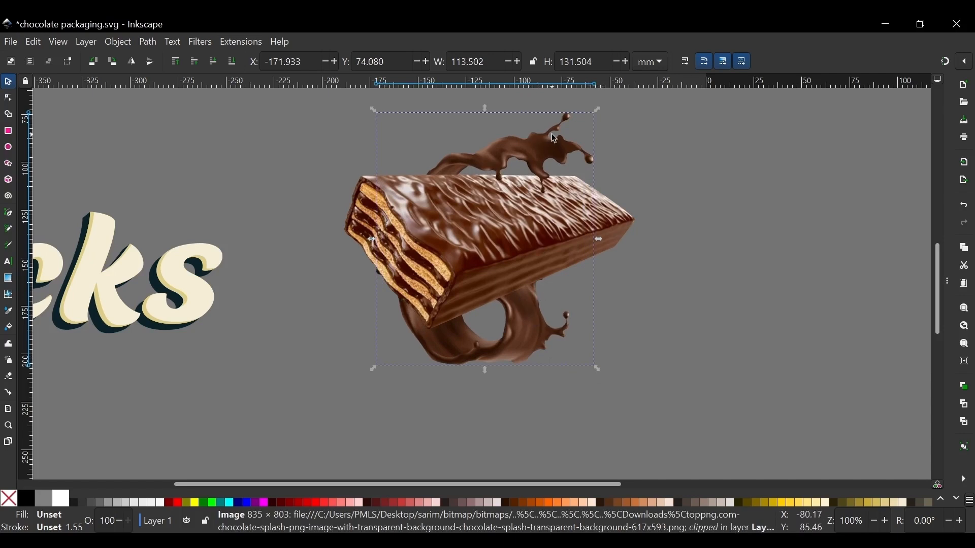
Rotate the chocolate splash slightly clockwise around the wafer bar and deselect it
key("Escape")
left_click(557, 148)
left_click(557, 148)
left_click_drag(603, 112, 617, 129)
scroll(552, 217, "down", 5)
left_click(632, 213)
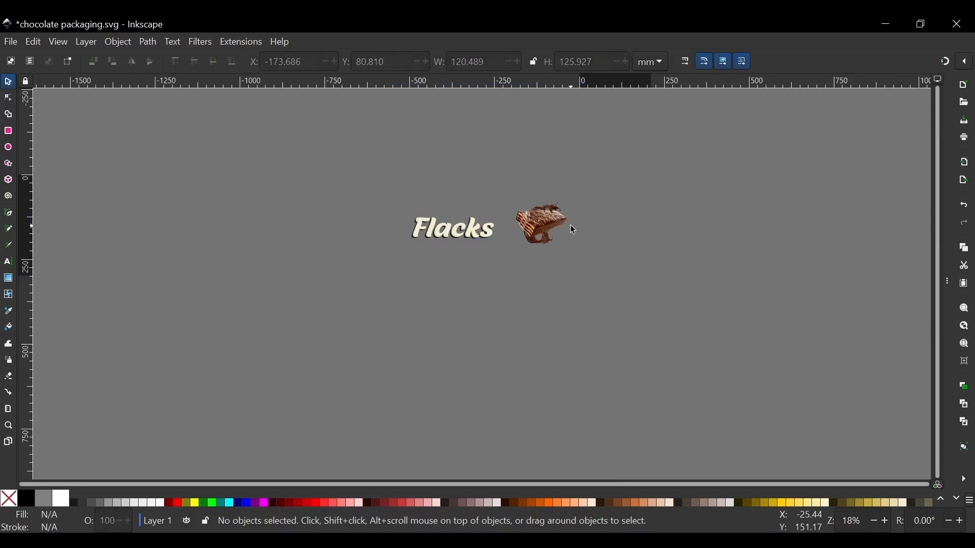
scroll(573, 230, "up", 5)
scroll(381, 226, "left", 4)
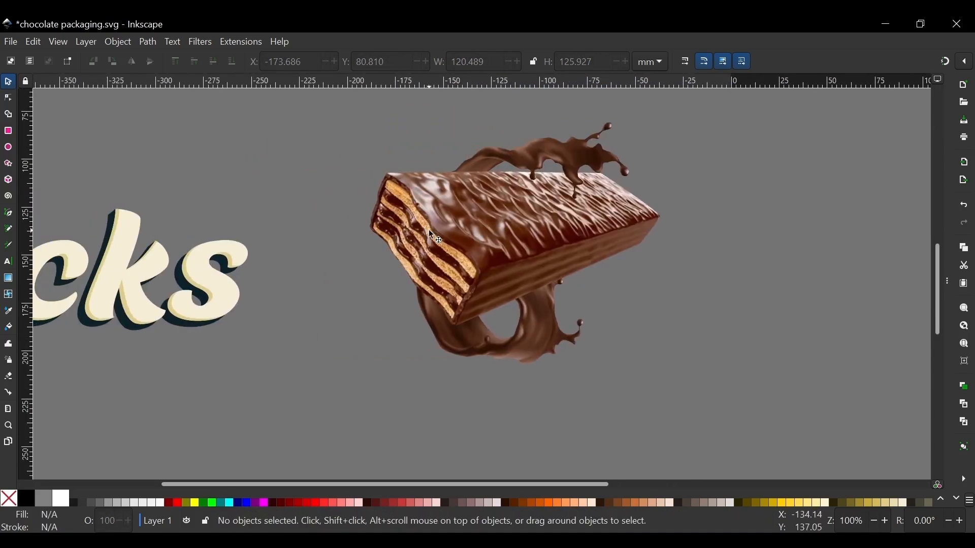
Enlarge the wafer and its splashes beside the Flacks lettering and move the lettering to about X -526.9, Y 128.5 mm
scroll(428, 230, "left", 4)
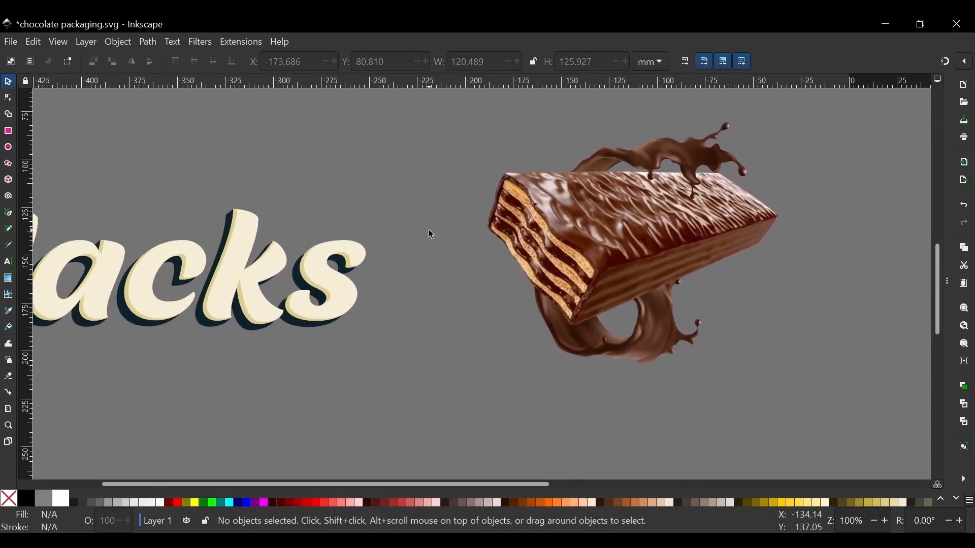
scroll(413, 270, "down", 2)
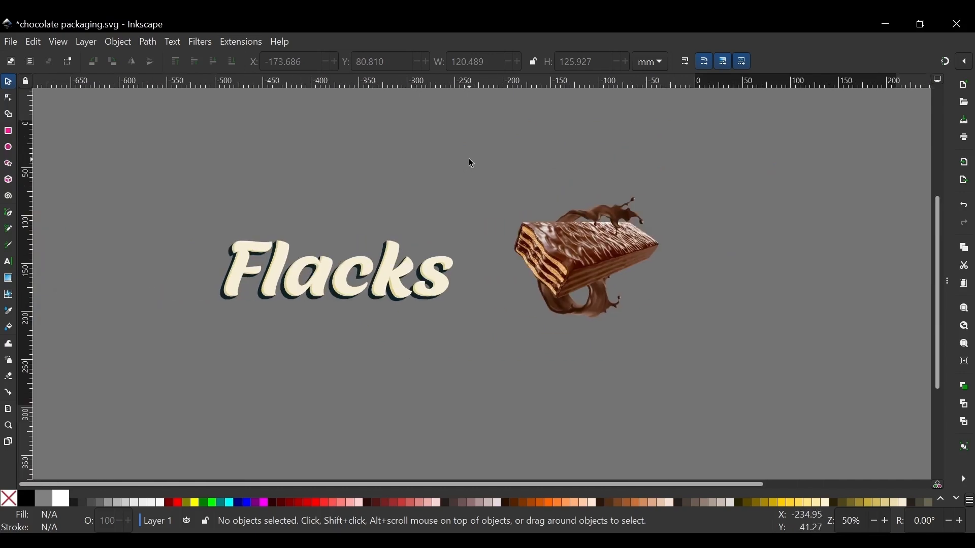
left_click_drag(469, 159, 723, 376)
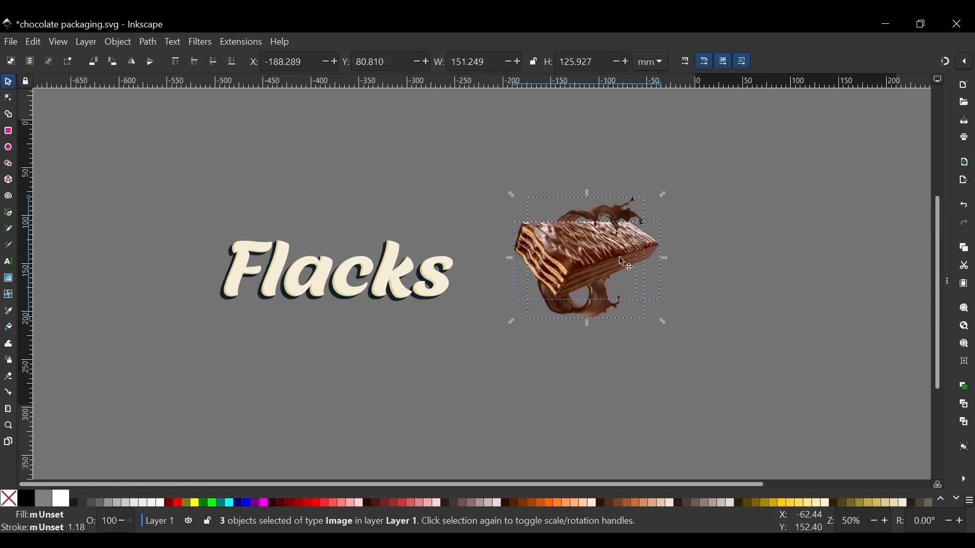
left_click_drag(622, 261, 563, 289)
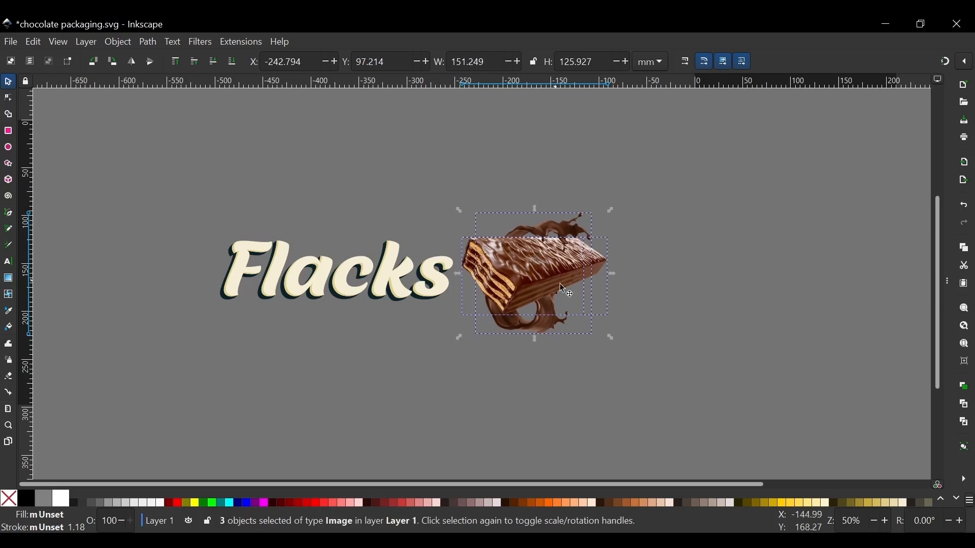
left_click_drag(612, 336, 647, 359)
left_click_drag(384, 262, 357, 268)
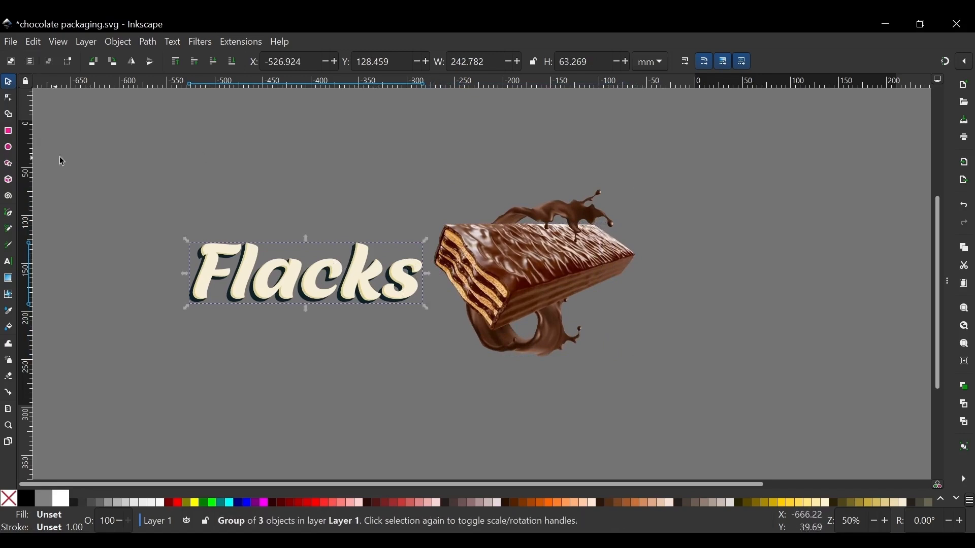
Draw a background rectangle about 579.4 × 282 mm and place it behind the Flacks lettering and wafer at about X -594.8, Y 24.9 mm
left_click(9, 133)
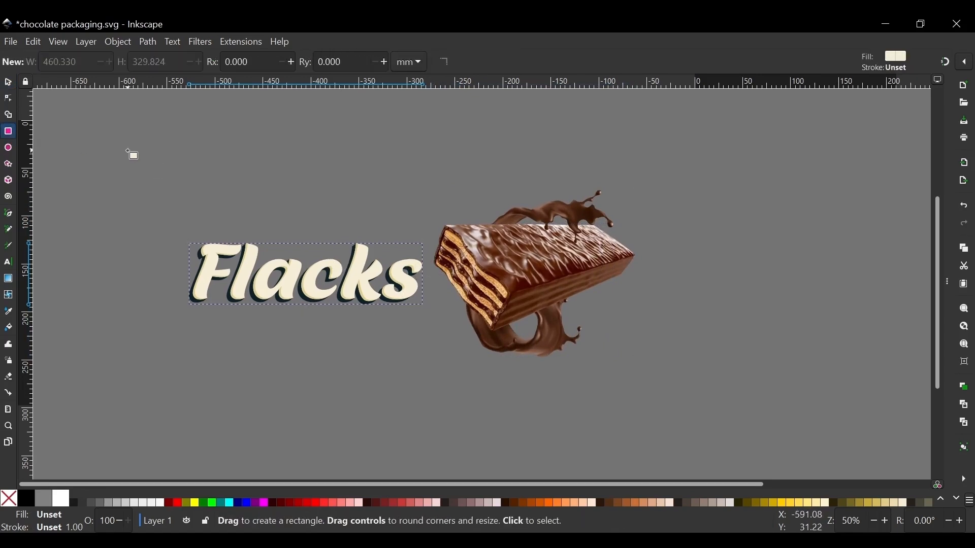
left_click_drag(128, 151, 685, 421)
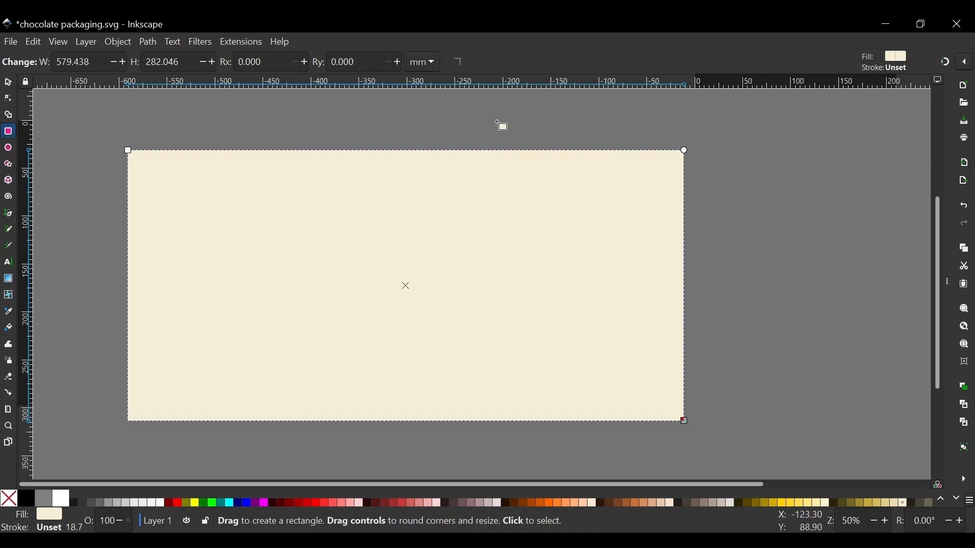
left_click(8, 83)
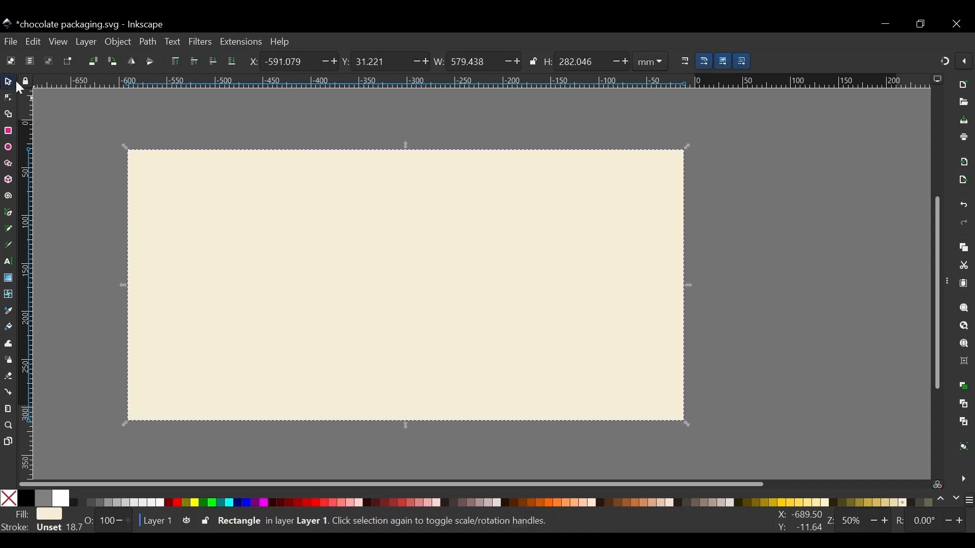
left_click(233, 63)
left_click_drag(417, 171, 414, 164)
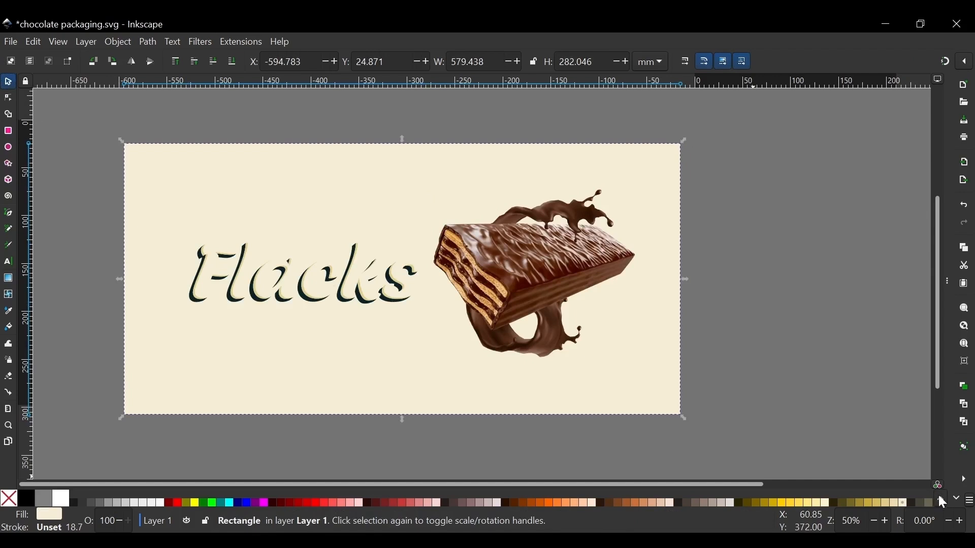
Fill the background rectangle with sky blue and reduce it to about 495 × 202.2 mm around the artwork
scroll(961, 505, "down", 3)
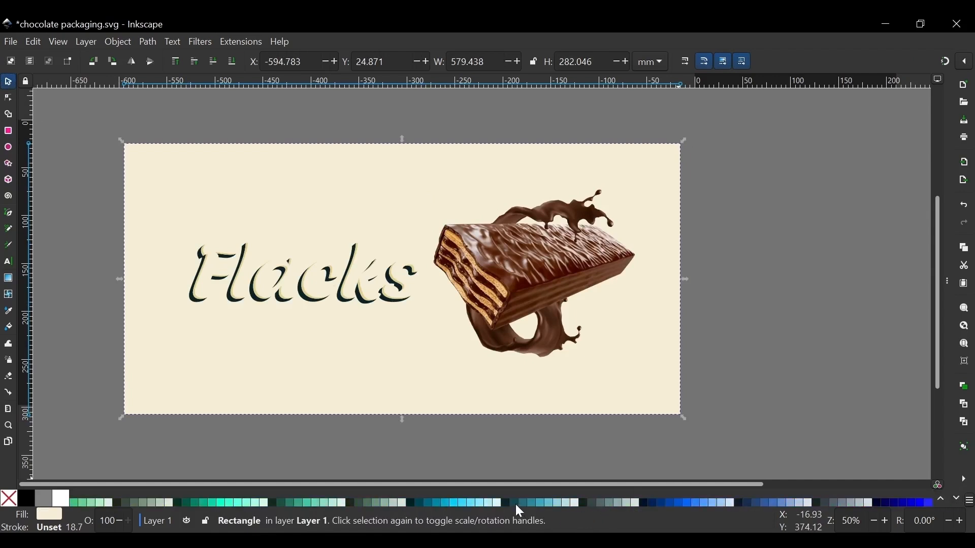
left_click(542, 504)
left_click_drag(684, 417, 629, 390)
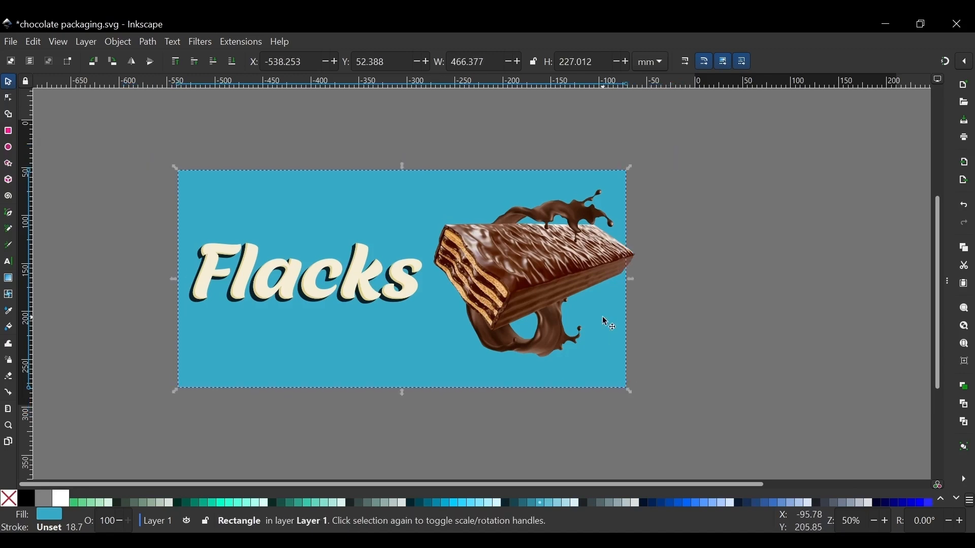
left_click_drag(401, 398, 402, 377)
left_click_drag(402, 168, 401, 182)
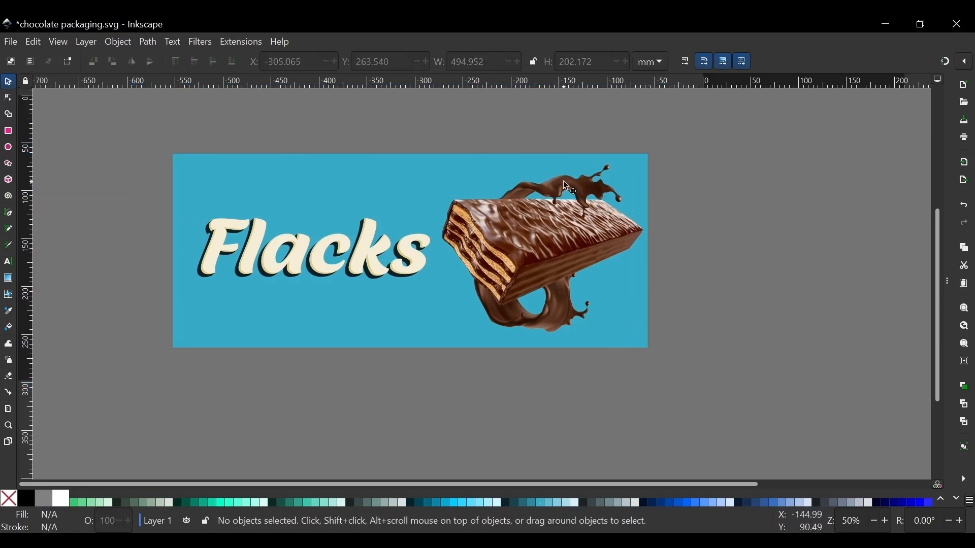
Duplicate the chocolate splash to the front and place the copy below the Flacks lettering at about X -346.6, Y 365.5 mm
left_click(566, 184)
key("ctrl")
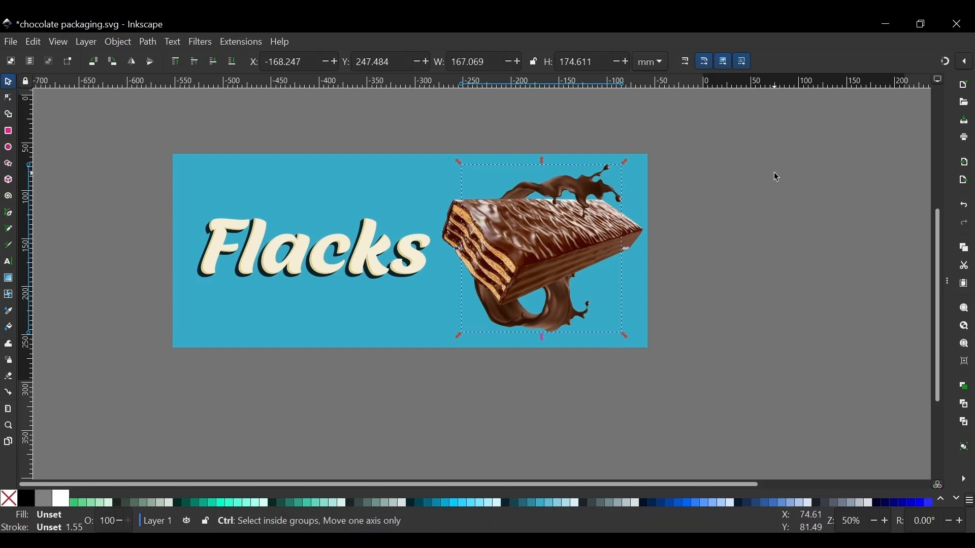
key("Page_Up")
left_click_drag(540, 192, 359, 314)
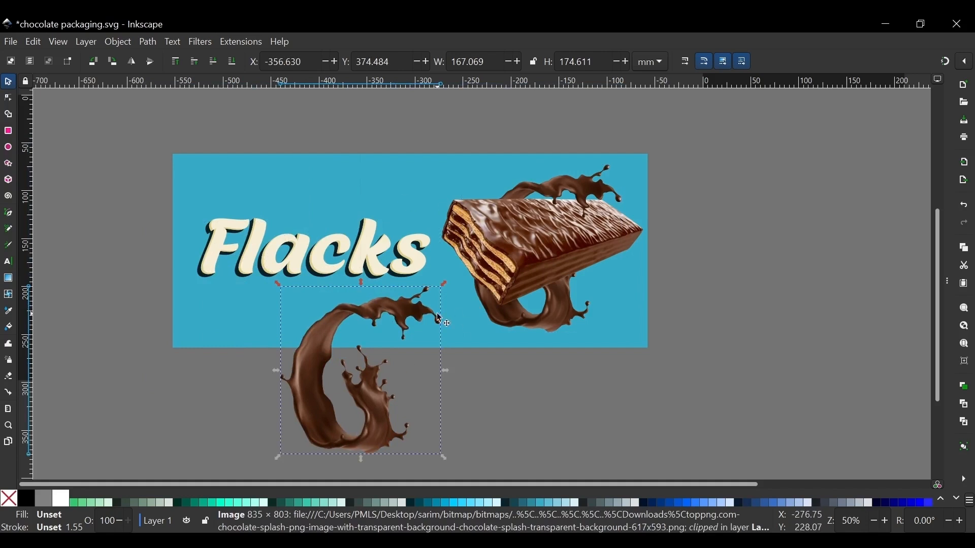
left_click_drag(375, 404, 385, 394)
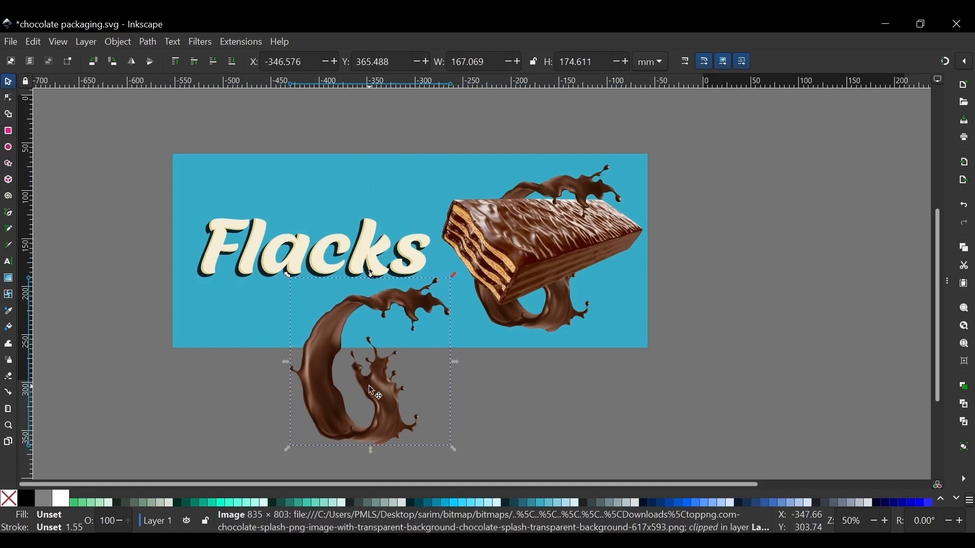
Duplicate the lower chocolate splash to the background's upper-left corner and flip the copy vertically
left_click_drag(325, 349, 162, 161)
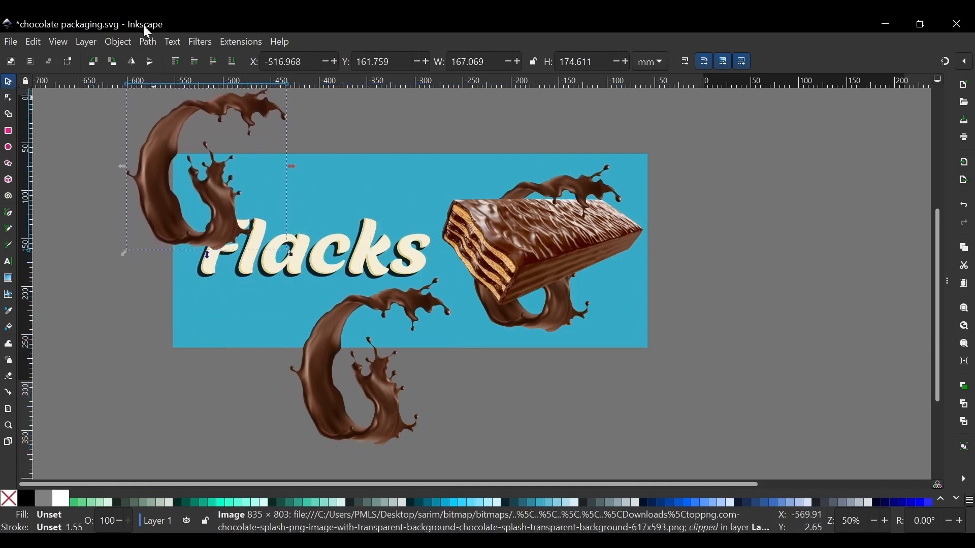
left_click(152, 62)
scroll(227, 157, "up", 1)
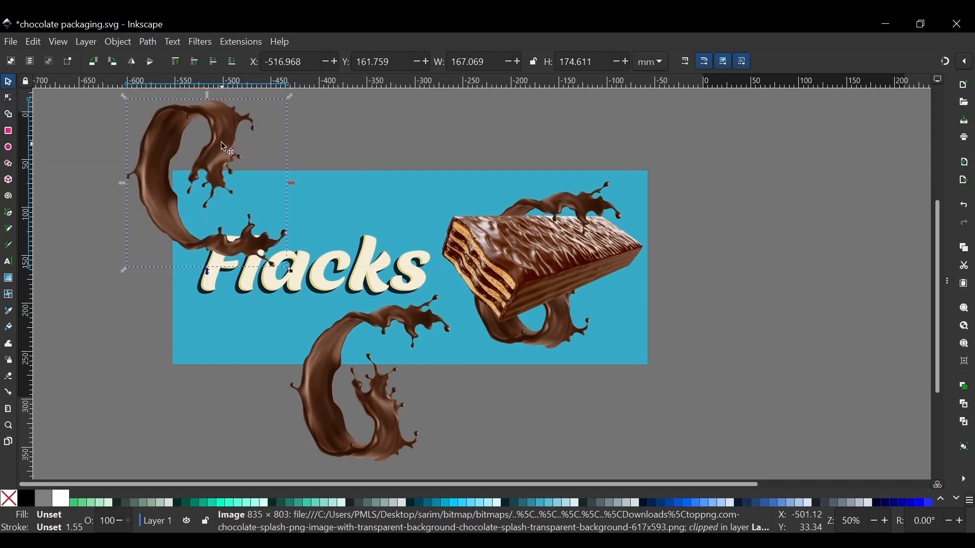
Flip the upper chocolate splash horizontally and position it above the Flacks lettering at about X -431.2, Y 117.8 mm
left_click_drag(221, 142, 311, 103)
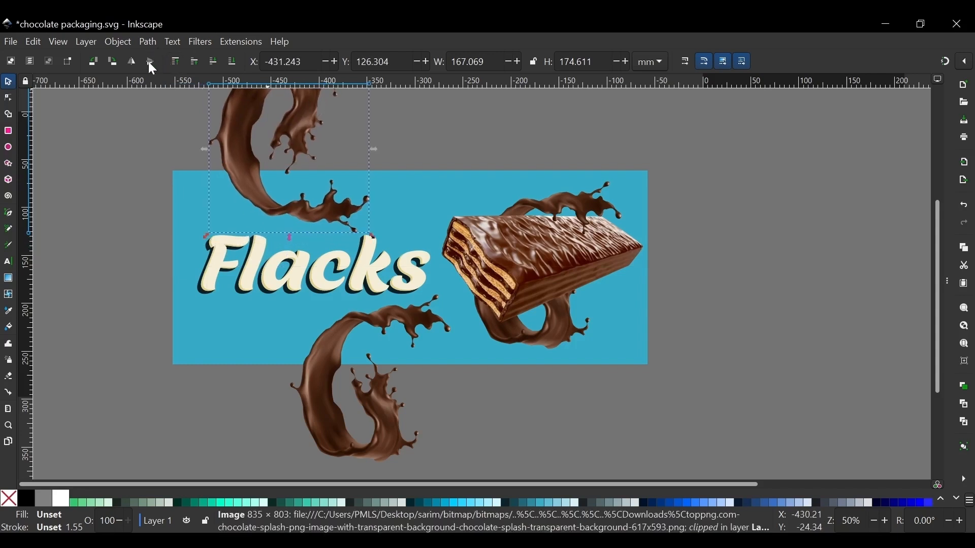
left_click(133, 62)
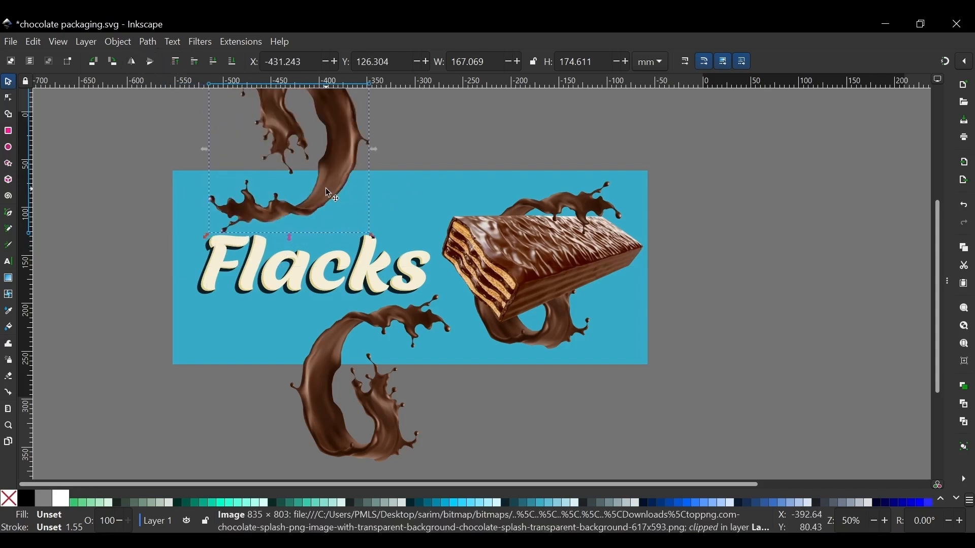
scroll(325, 188, "up", 1)
left_click_drag(336, 189, 337, 178)
scroll(441, 248, "down", 1)
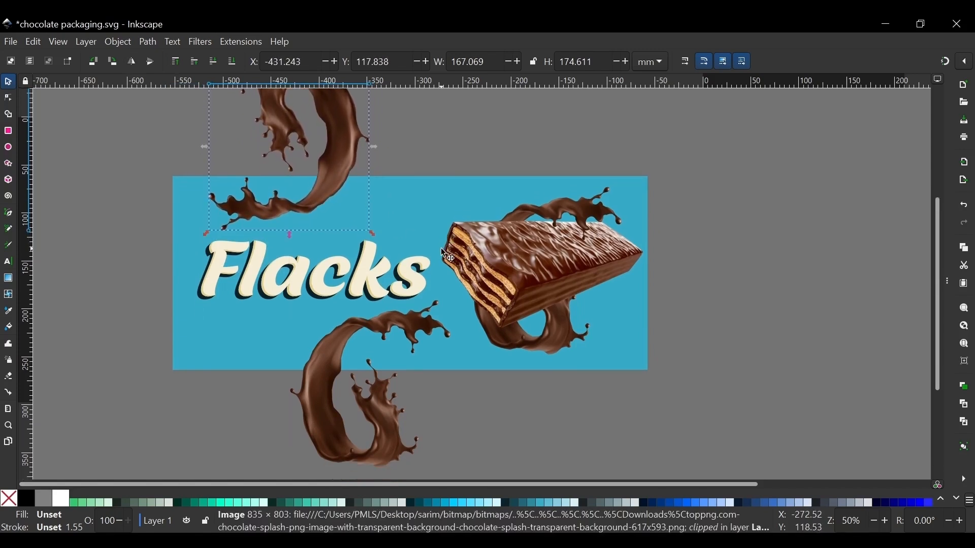
scroll(443, 251, "left", 2)
left_click(772, 279)
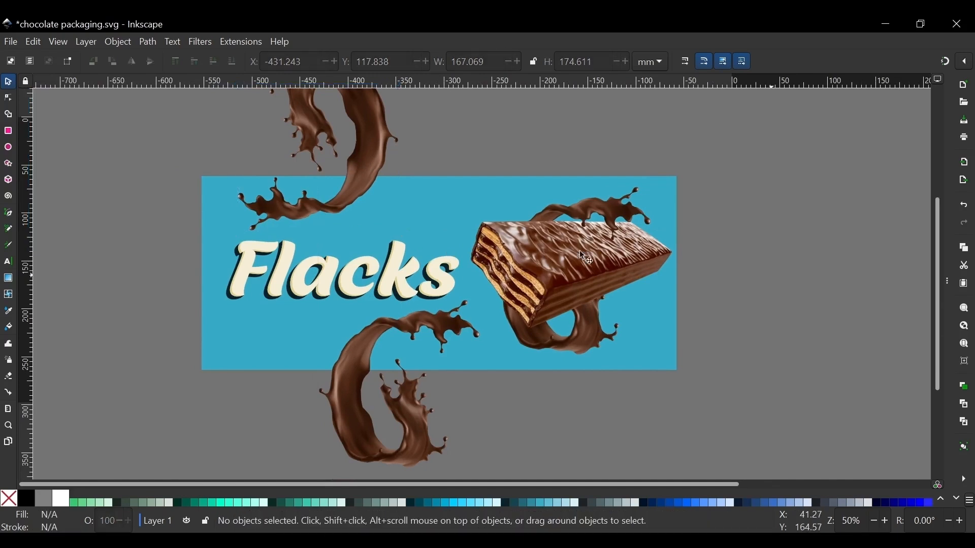
Enlarge the Flacks lettering proportionally about its centre to about 259.2 × 67.6 mm and deselect it
scroll(436, 264, "down", 3)
scroll(435, 264, "up", 3)
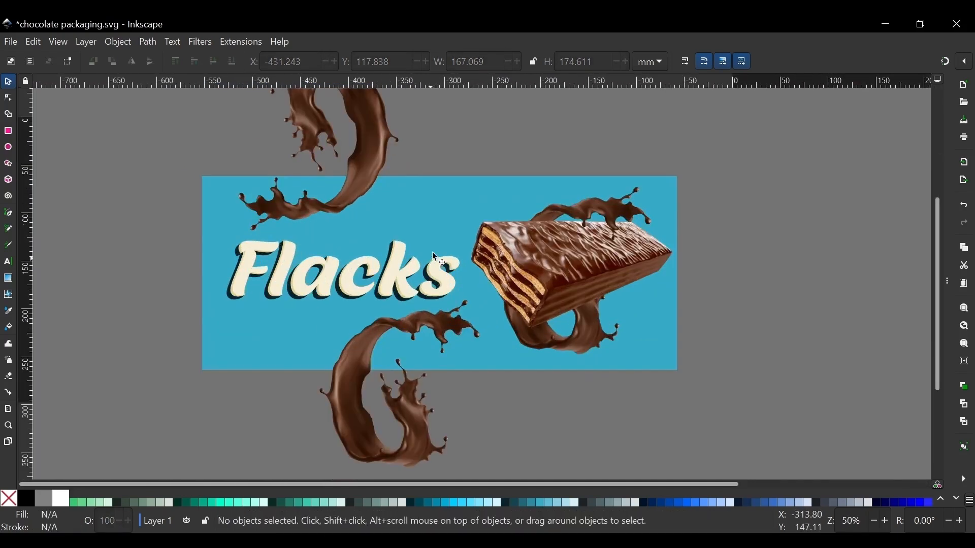
scroll(434, 264, "down", 1)
scroll(442, 236, "up", 2)
left_click(450, 298)
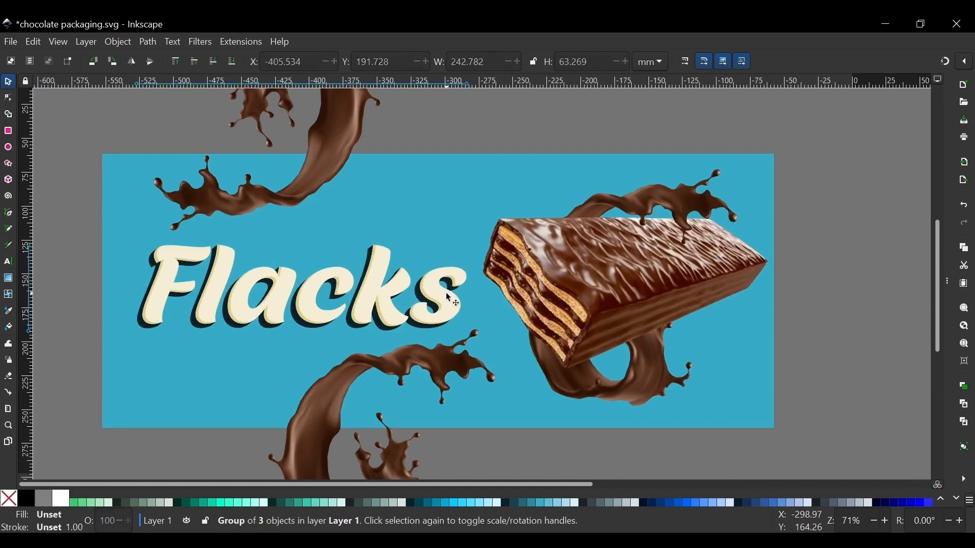
left_click_drag(474, 336, 485, 346)
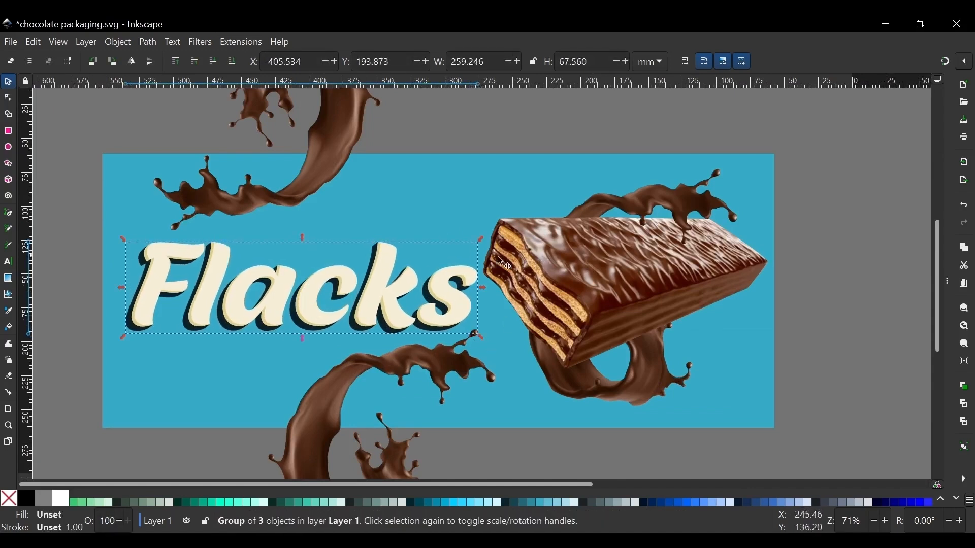
scroll(433, 246, "down", 2)
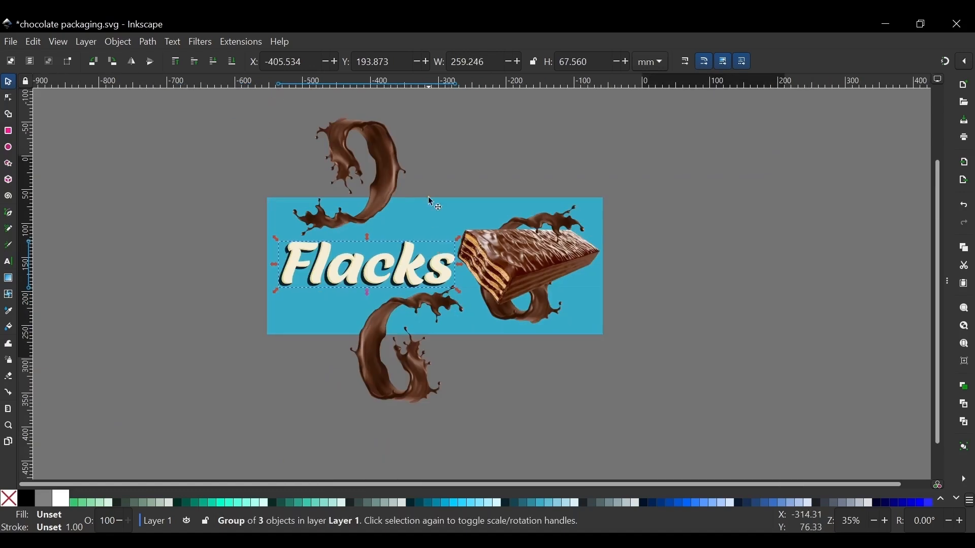
left_click(433, 178)
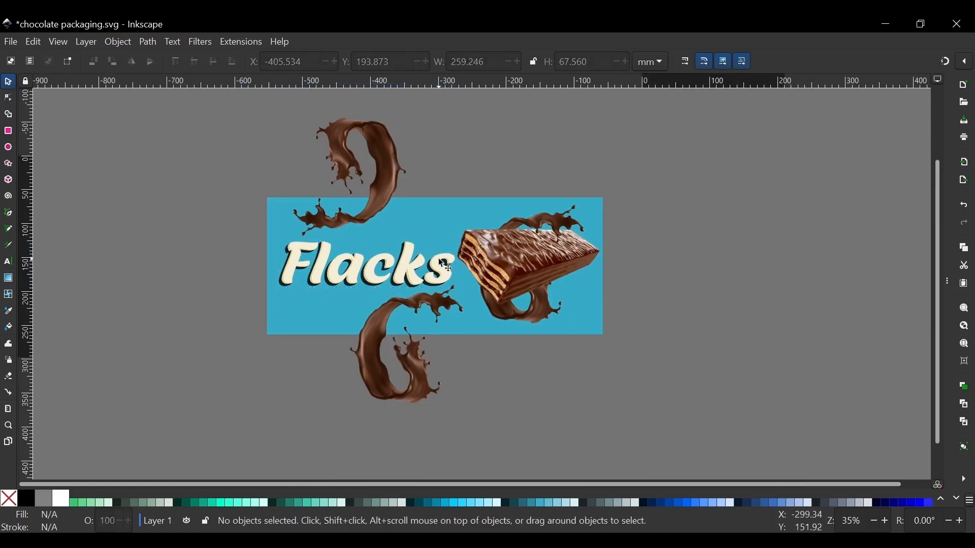
Add the text CHOCOLATE BAR in capitals above the blue background
scroll(427, 270, "up", 2)
scroll(426, 270, "down", 2)
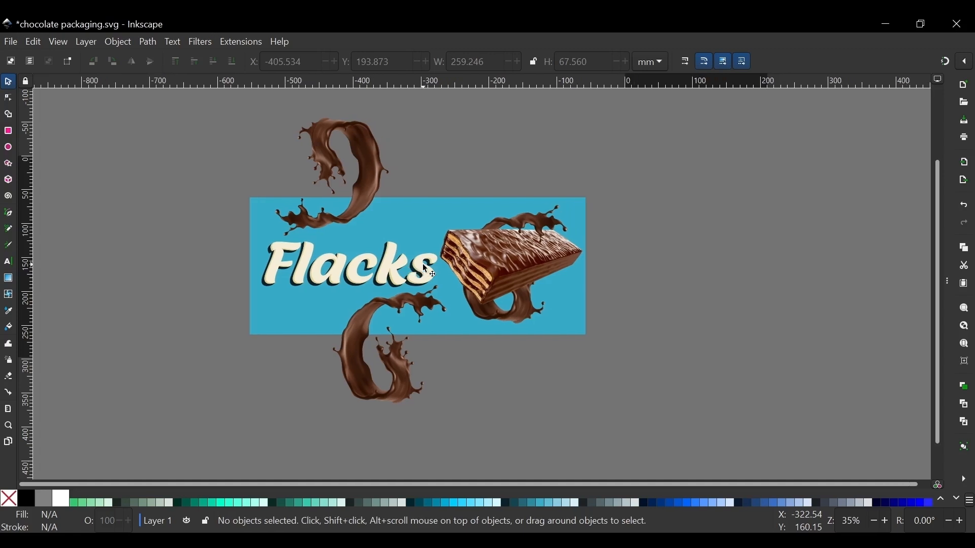
scroll(427, 270, "up", 2)
scroll(385, 244, "down", 1)
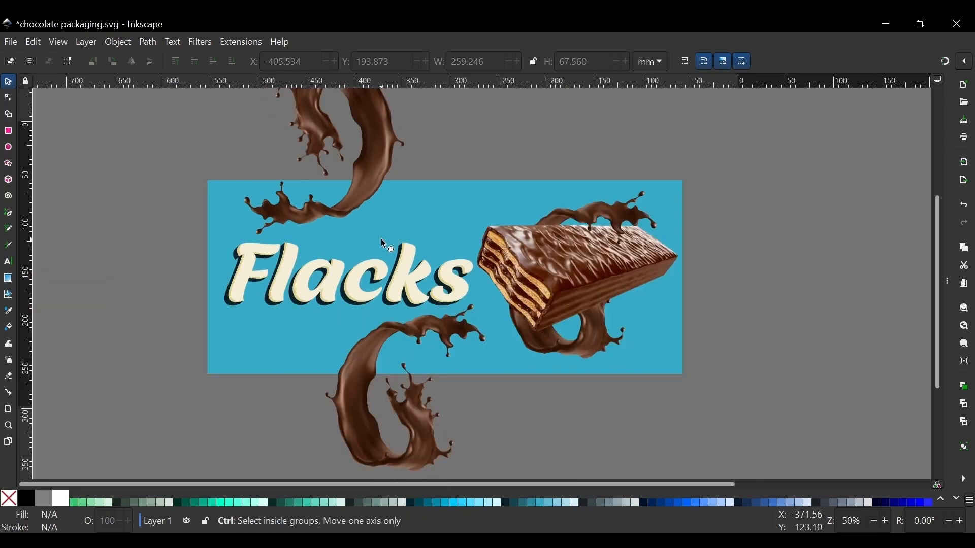
key("t")
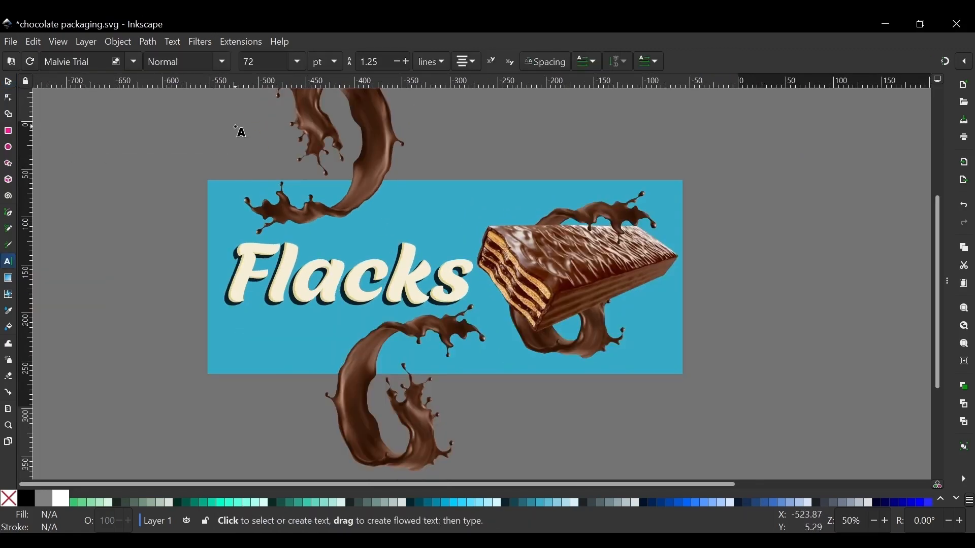
left_click(491, 131)
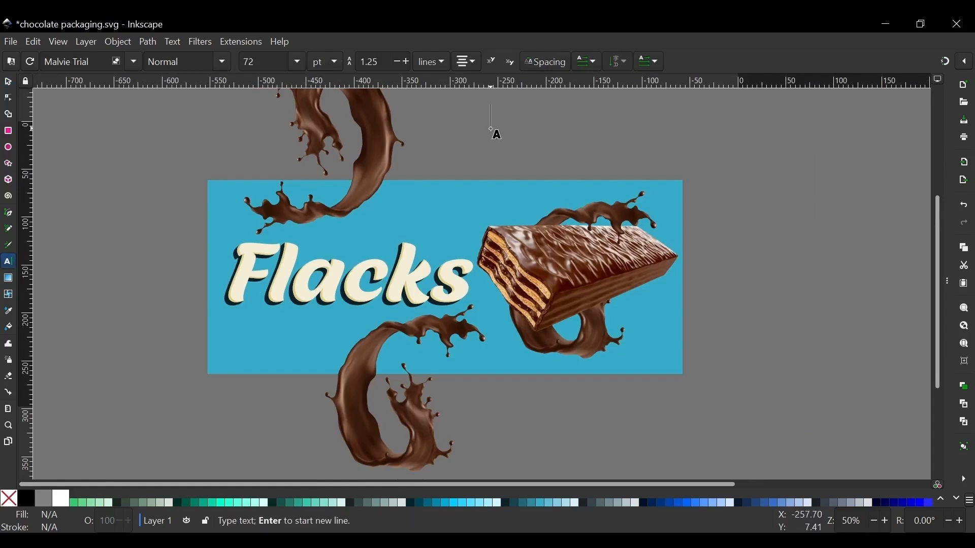
key("Caps_Lock")
type("CH")
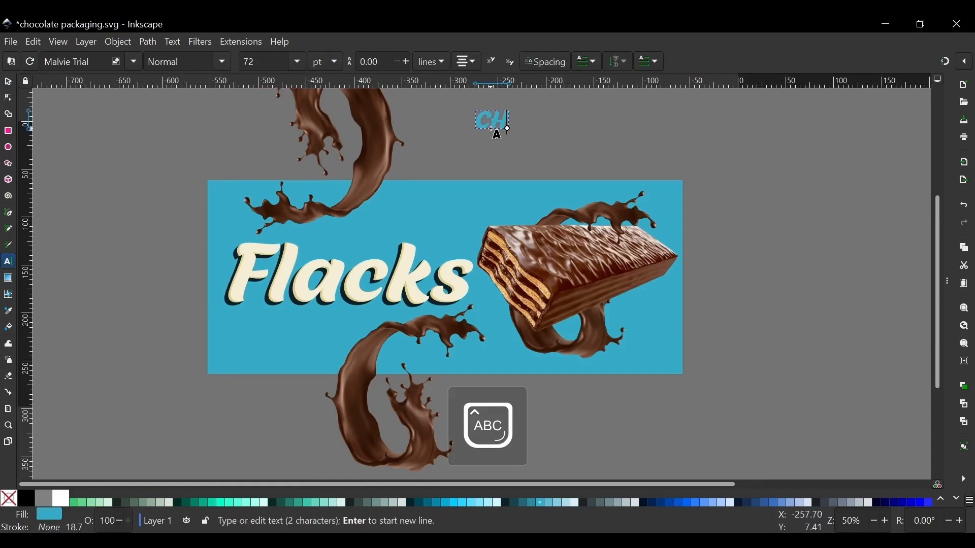
type("OCOLAT")
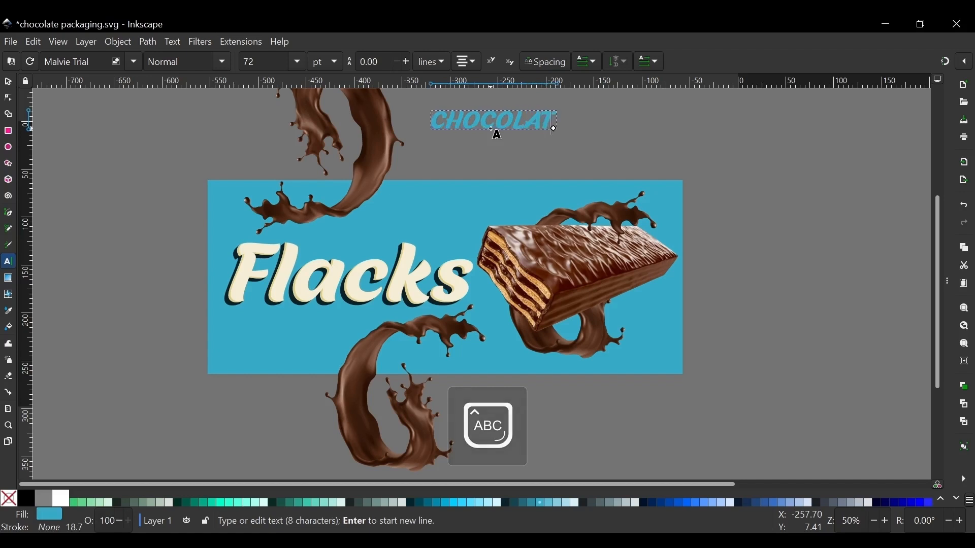
type("E BAR")
key("Caps_Lock")
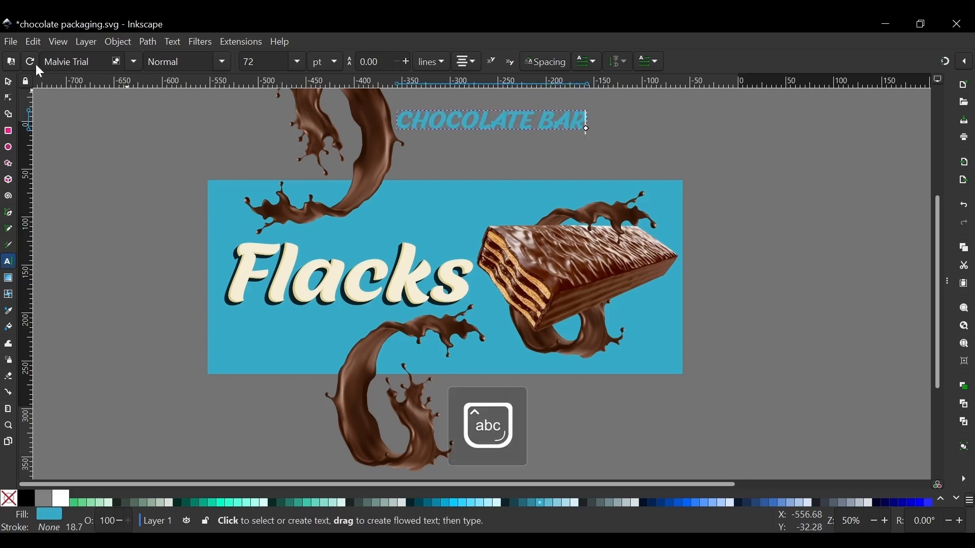
Change the CHOCOLATE BAR text's font to Montserrat
left_click(134, 62)
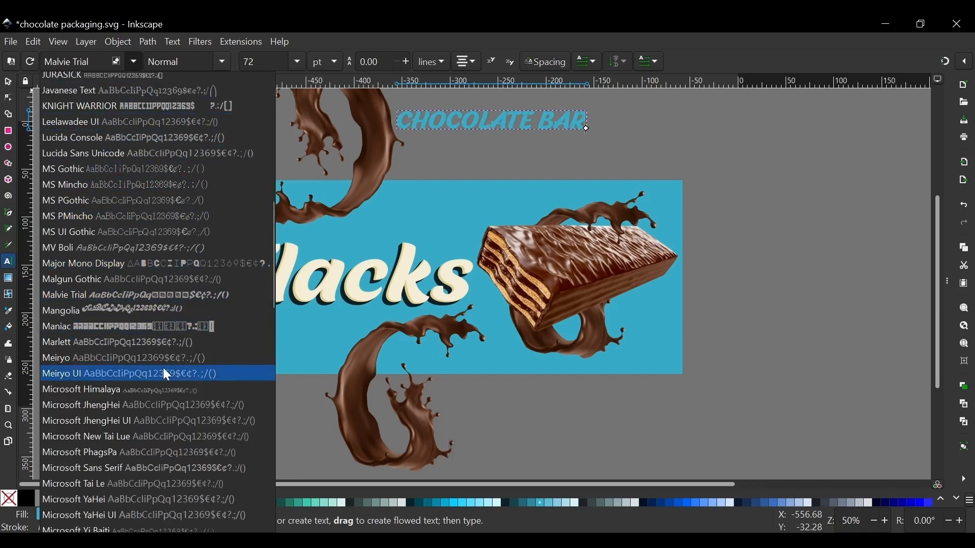
scroll(96, 426, "down", 3)
scroll(123, 262, "up", 3)
scroll(123, 262, "up", 2)
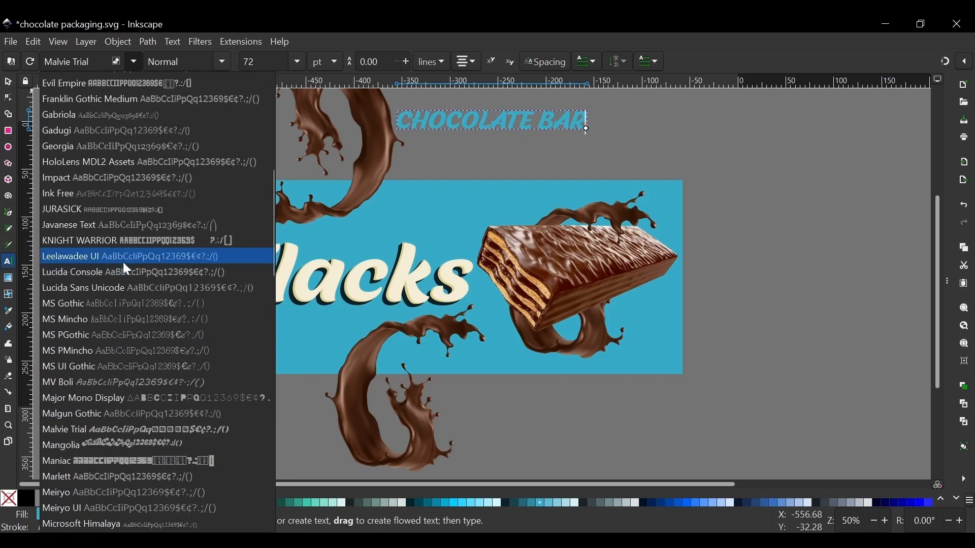
scroll(132, 392, "down", 2)
scroll(137, 250, "up", 3)
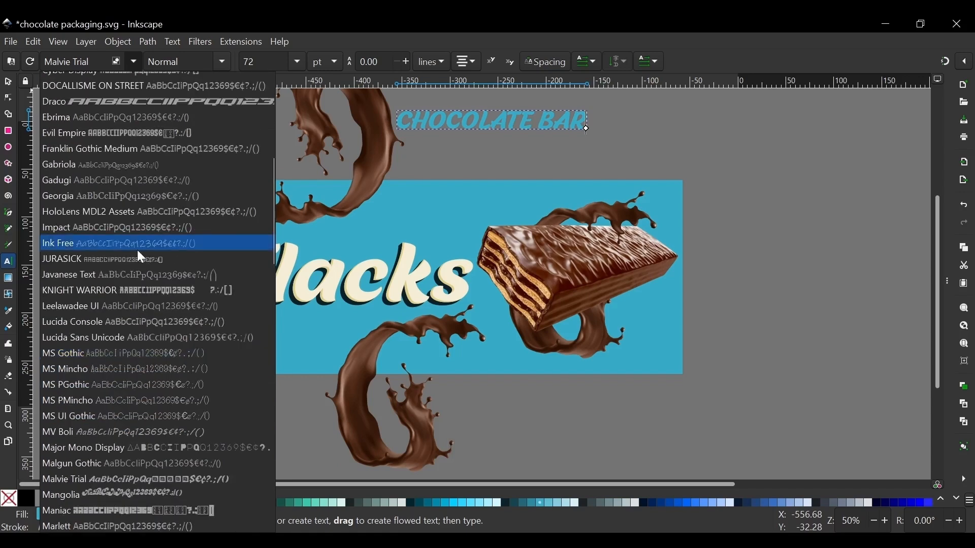
scroll(137, 250, "down", 12)
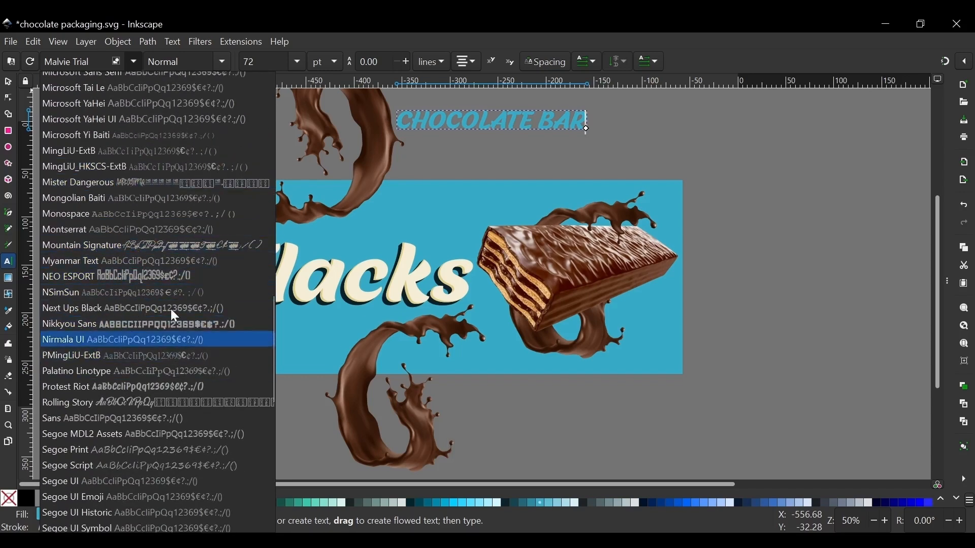
left_click(97, 229)
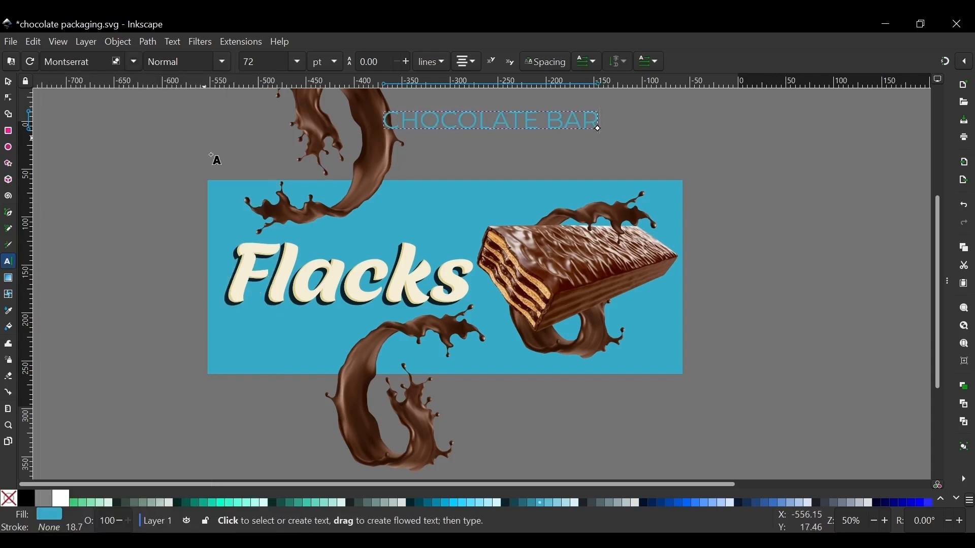
Try the Heavy weight on the CHOCOLATE BAR text, and settle on Ultra-Bold
left_click(219, 61)
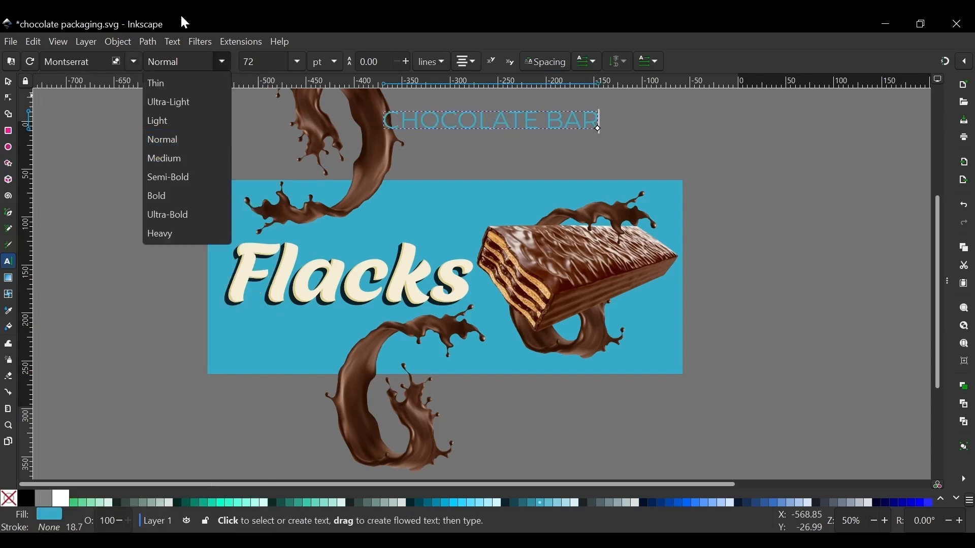
left_click(174, 235)
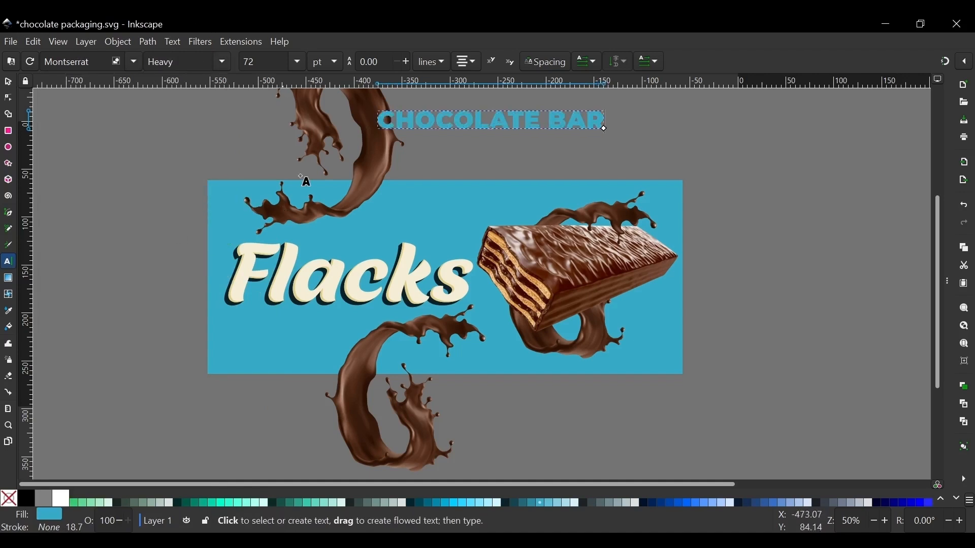
left_click(222, 62)
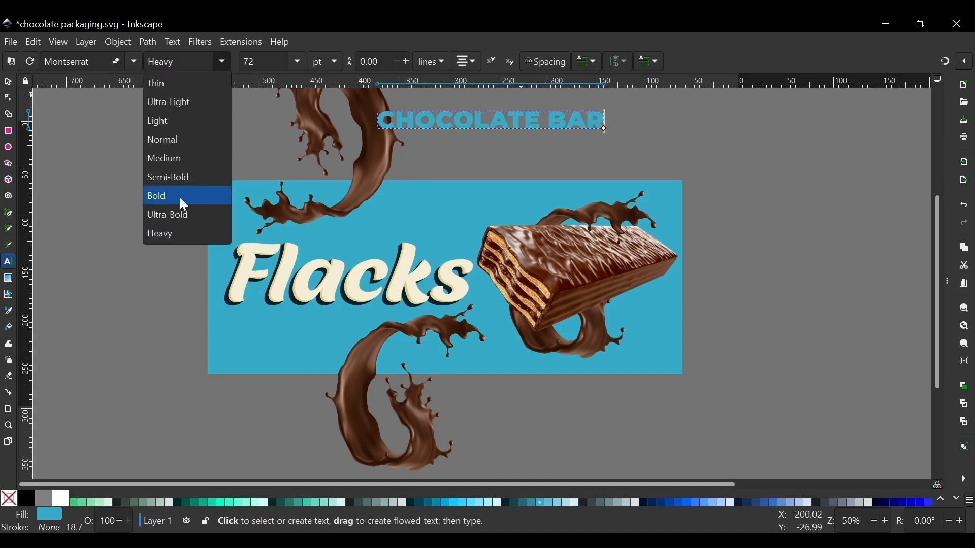
left_click(177, 217)
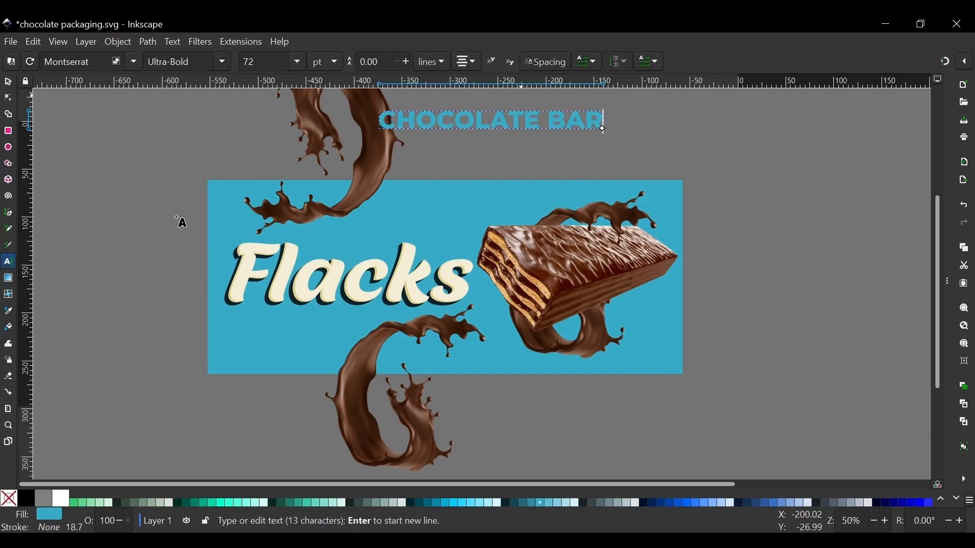
Fill the CHOCOLATE BAR text with the dark colour #0b2228 sampled from the Flacks lettering's shadow
left_click(8, 84)
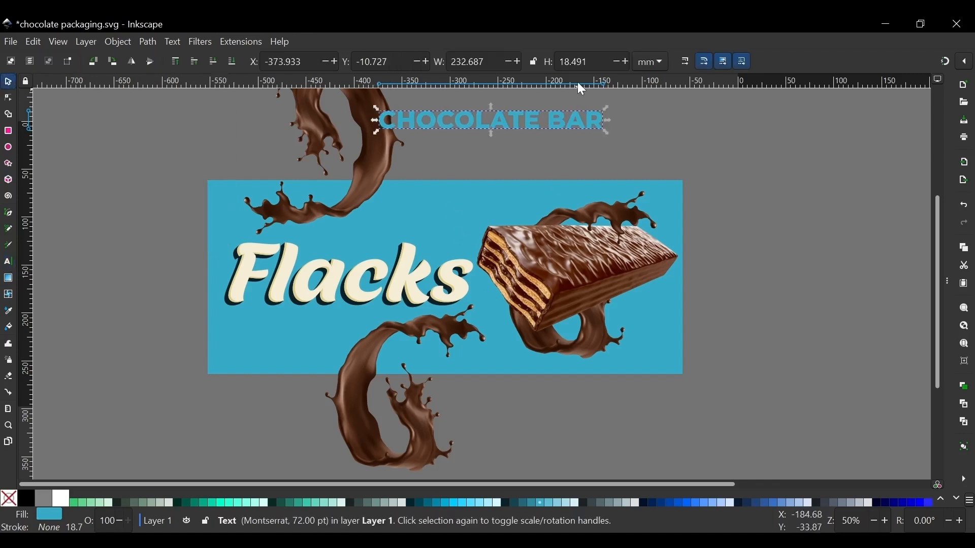
key("d")
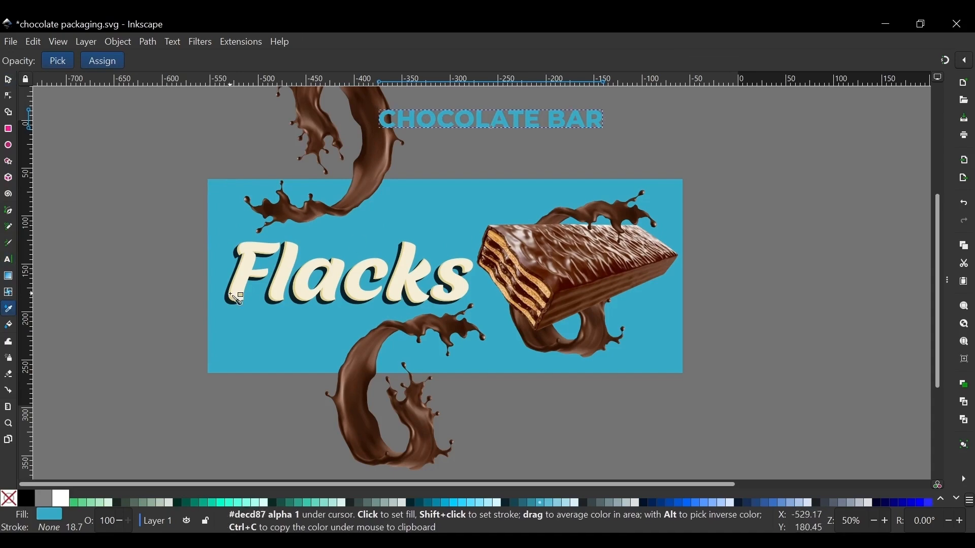
scroll(235, 298, "up", 5)
left_click(226, 318)
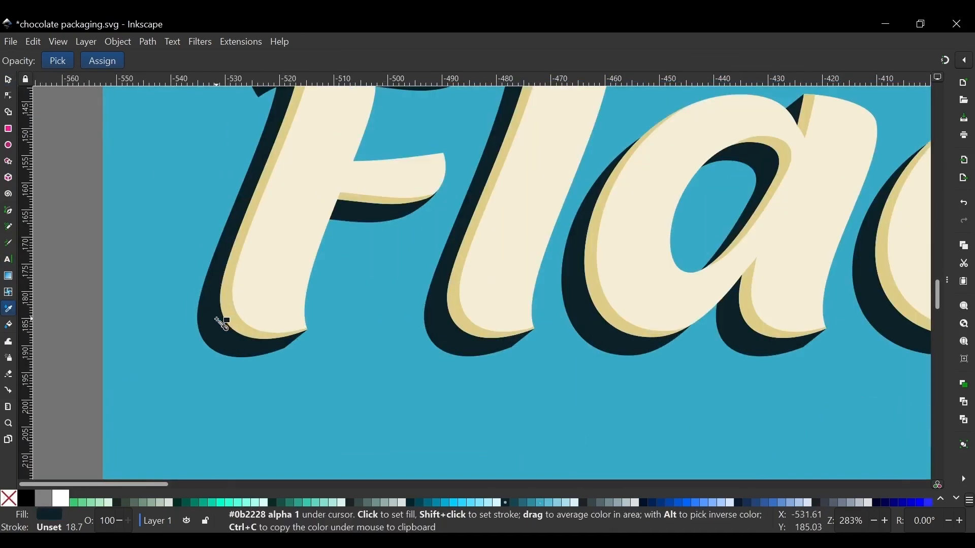
scroll(285, 257, "down", 3)
scroll(286, 260, "down", 3)
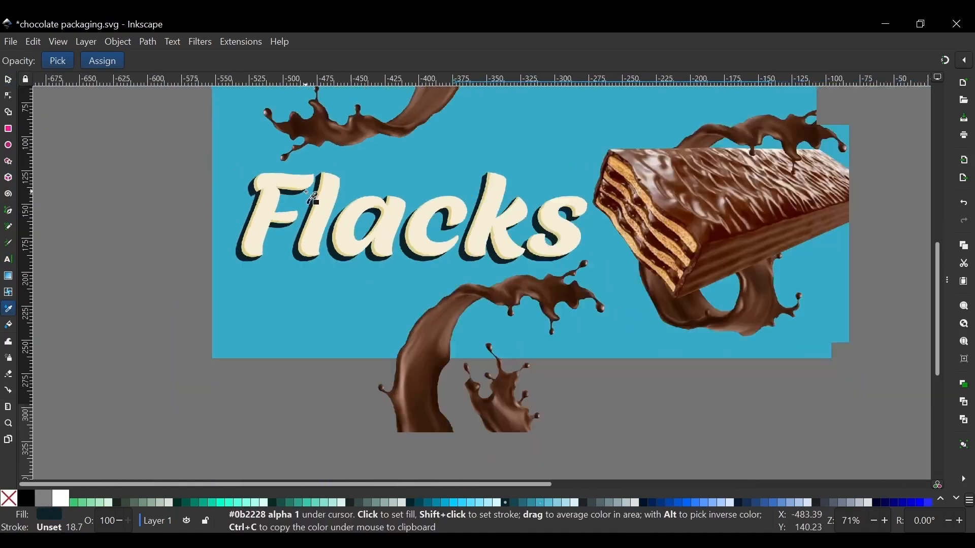
scroll(312, 196, "right", 2)
scroll(312, 196, "up", 2)
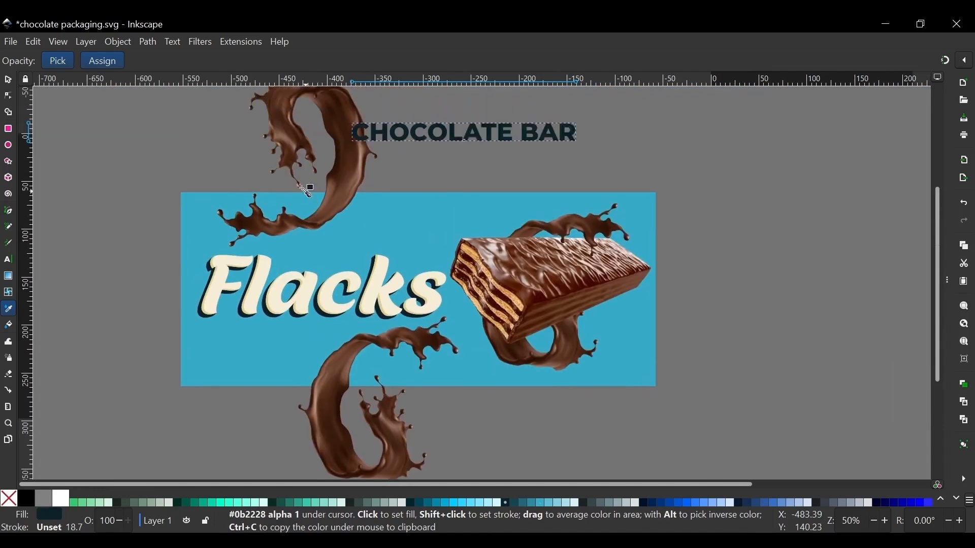
Place the CHOCOLATE BAR text directly beneath the Flacks lettering and scale it down to about 174.7 × 13.9 mm
left_click(8, 81)
left_click_drag(482, 142, 319, 339)
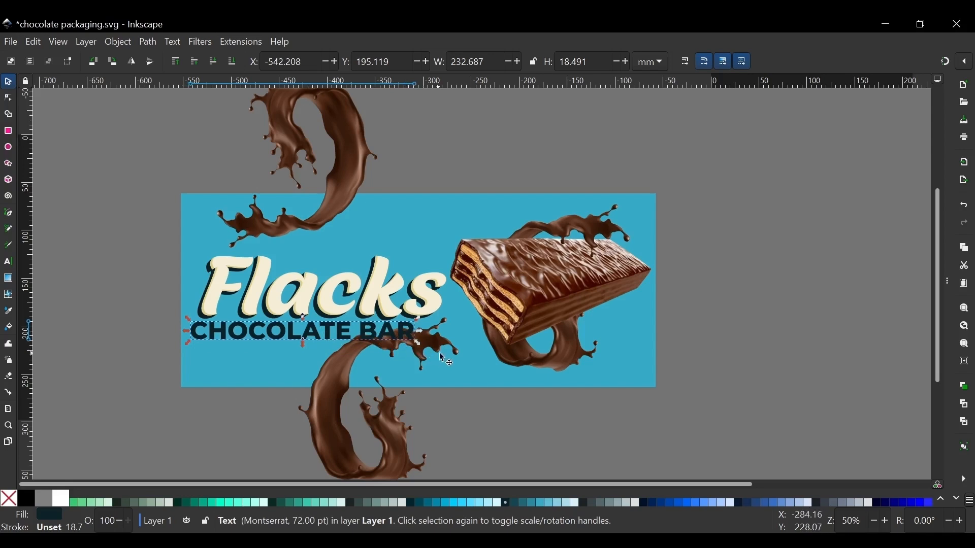
mouse_move(419, 349)
left_mouse_down()
mouse_move(339, 337)
mouse_move(422, 350)
mouse_move(409, 338)
mouse_move(243, 335)
mouse_move(412, 348)
left_mouse_up()
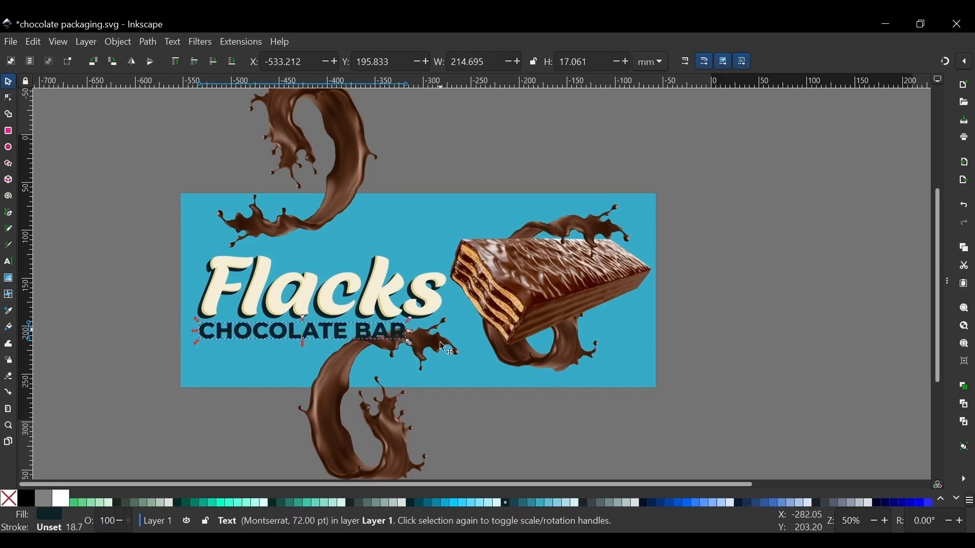
left_click_drag(414, 349, 315, 339)
Move the lower chocolate splash clear of the CHOCOLATE BAR text, to about X -411.6, Y 196.7 mm
left_click(418, 337)
left_click_drag(418, 338, 437, 348)
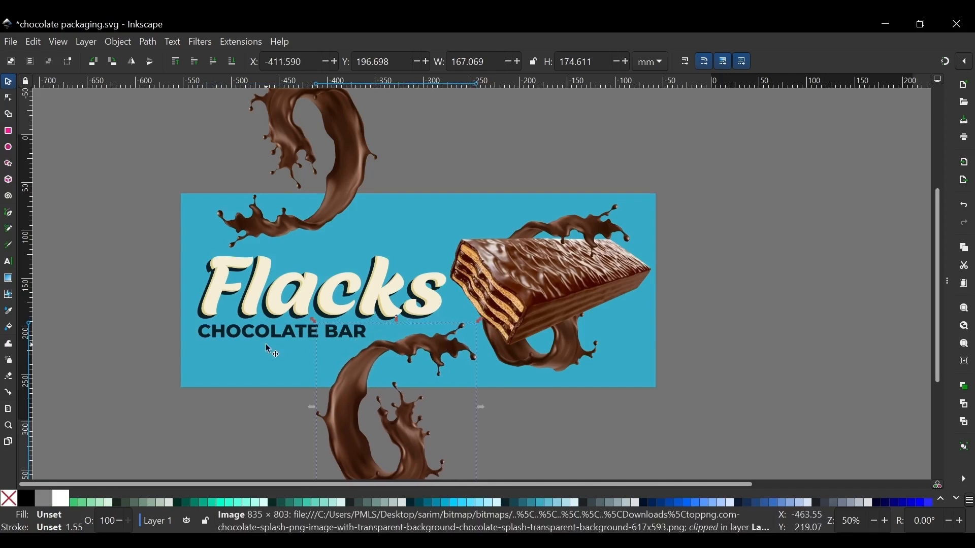
Nudge the CHOCOLATE BAR text to about X -532.3, Y 196.4 mm, aligned under the Flacks lettering, and deselect it
scroll(273, 350, "up", 2, "ctrl")
left_click(272, 326)
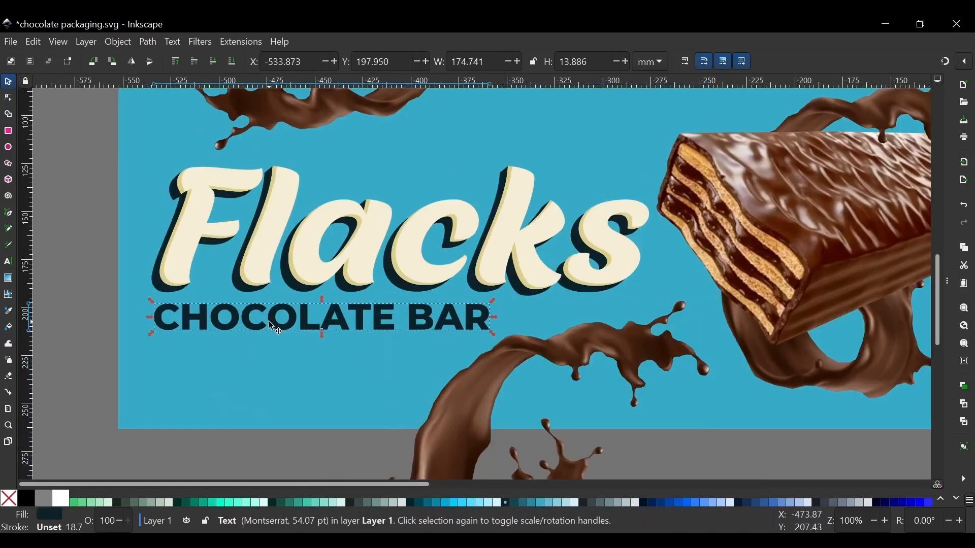
key("Down")
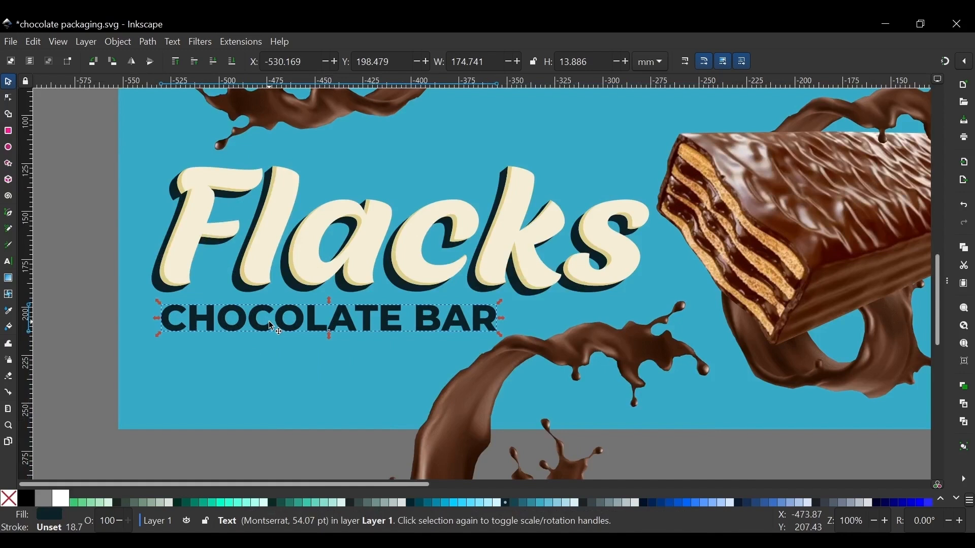
key("Left")
key("Left")
key("Left")
key("Left")
key("Up")
key("Left")
key("Up")
key("Up")
key("Up")
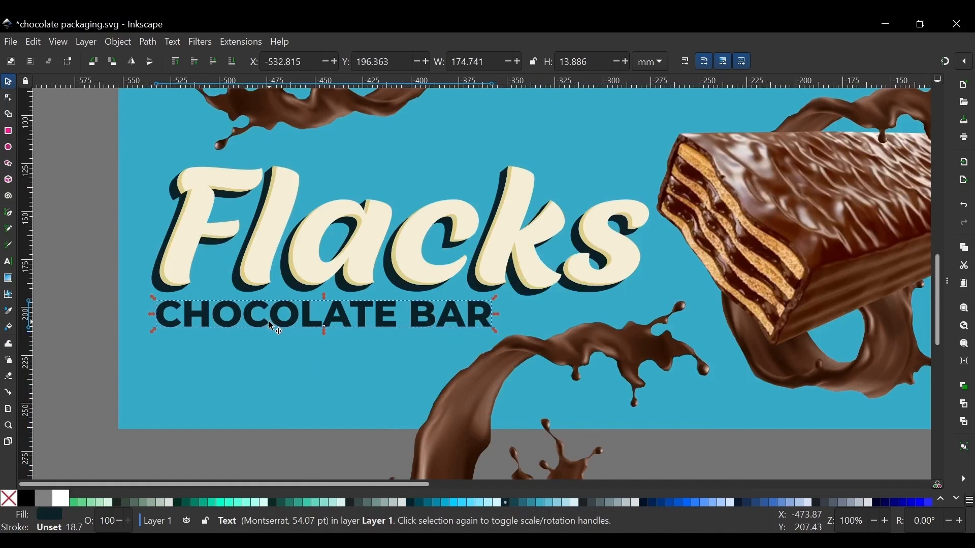
key("Right")
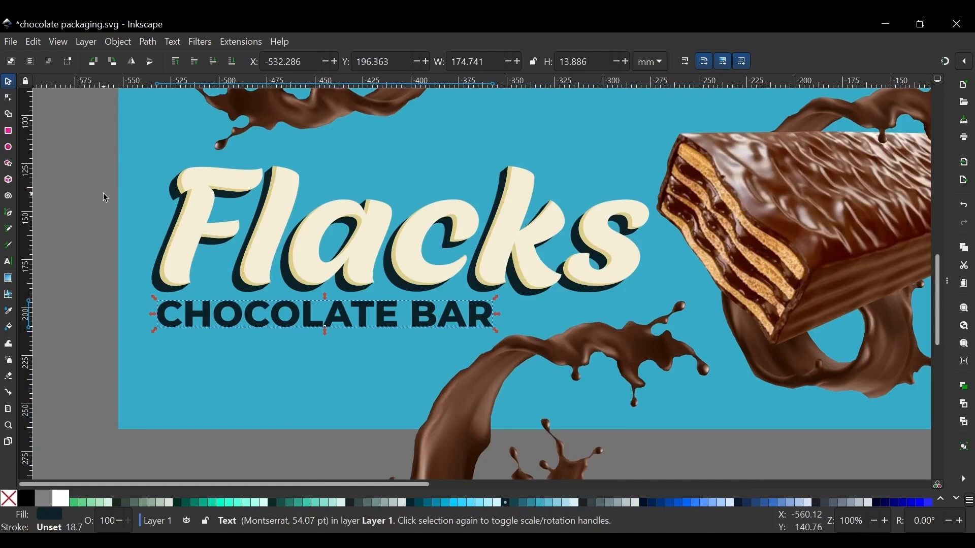
scroll(422, 208, "down", 1)
key("Escape")
Examine the overall packaging layout up close and from a distance
scroll(417, 209, "right", 1)
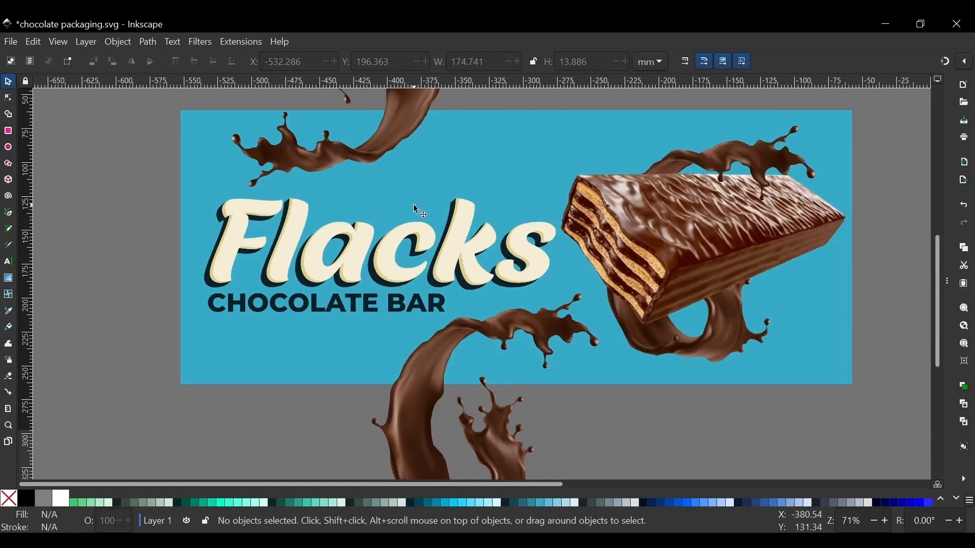
scroll(417, 208, "up", 1)
scroll(415, 207, "right", 1)
scroll(483, 217, "down", 2)
scroll(482, 219, "up", 1)
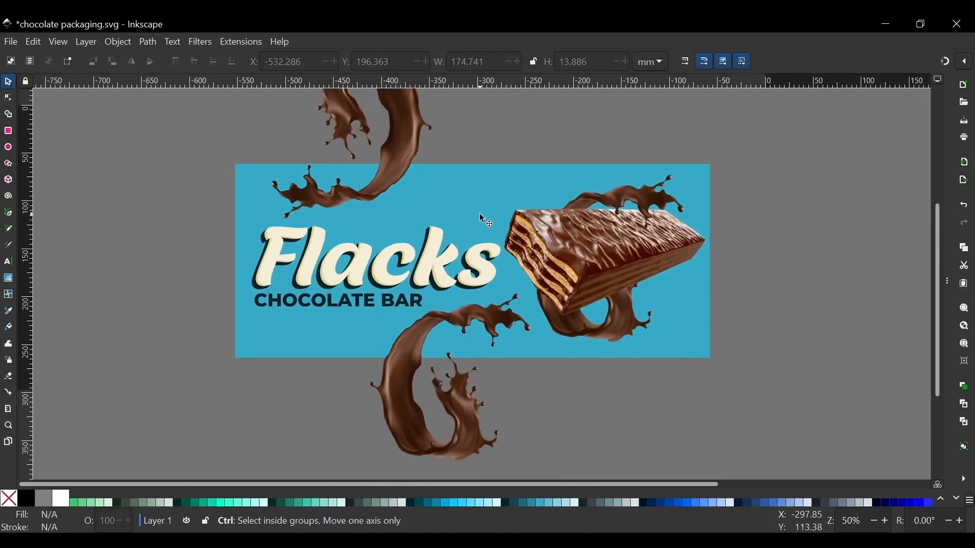
scroll(482, 219, "up", 1)
scroll(394, 216, "down", 1)
scroll(394, 215, "up", 1)
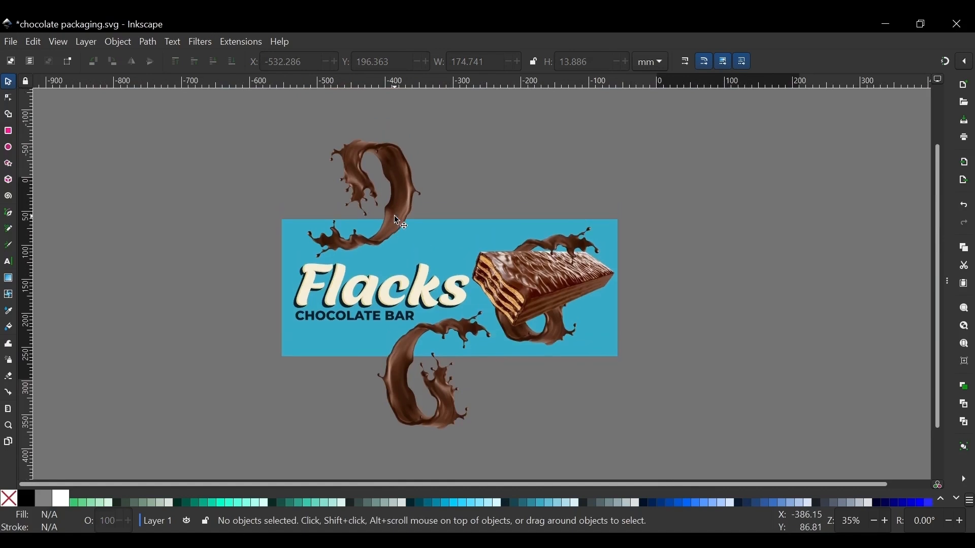
scroll(395, 217, "up", 3)
scroll(406, 214, "down", 1)
scroll(424, 207, "up", 1)
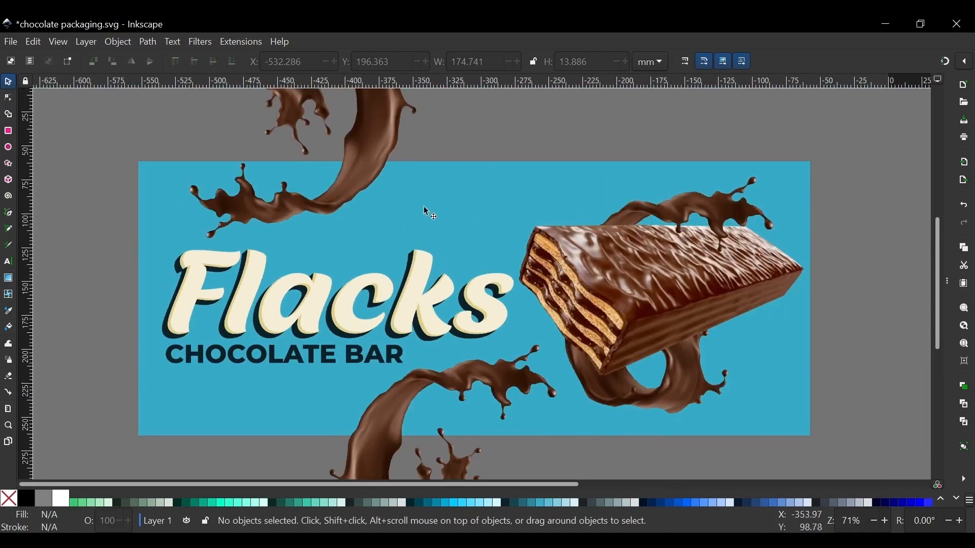
Release the clip on the upper chocolate splash image
scroll(425, 211, "down", 2)
left_click(395, 126)
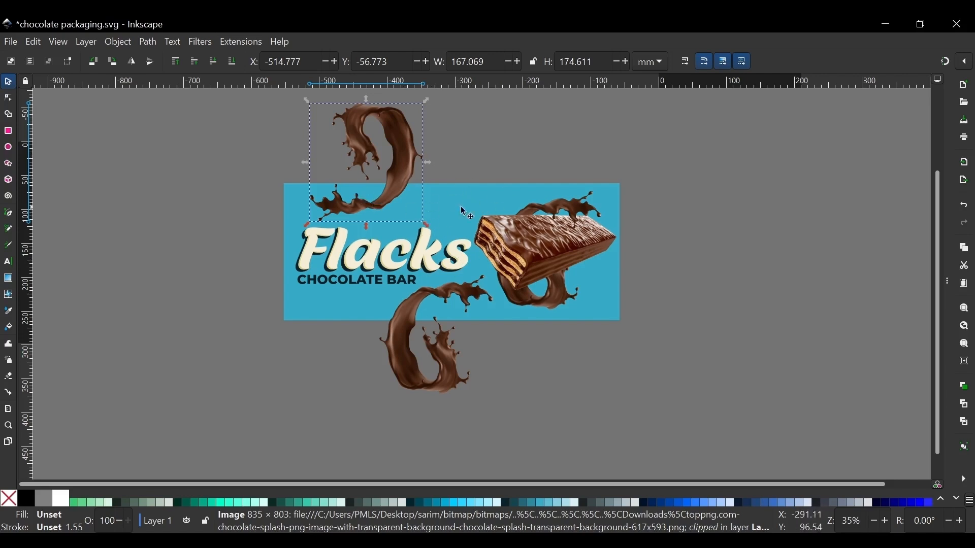
scroll(385, 177, "up", 3, "ctrl")
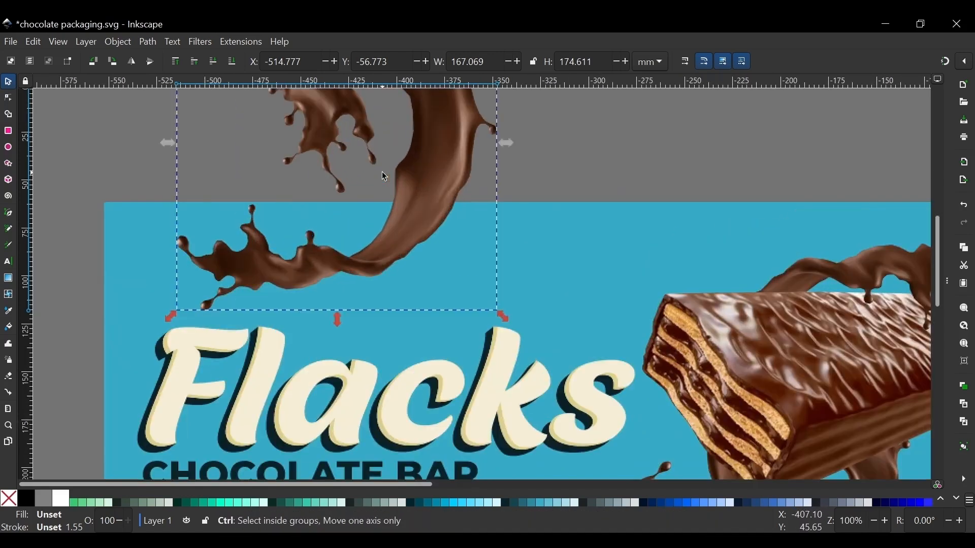
scroll(301, 223, "down", 3, "ctrl")
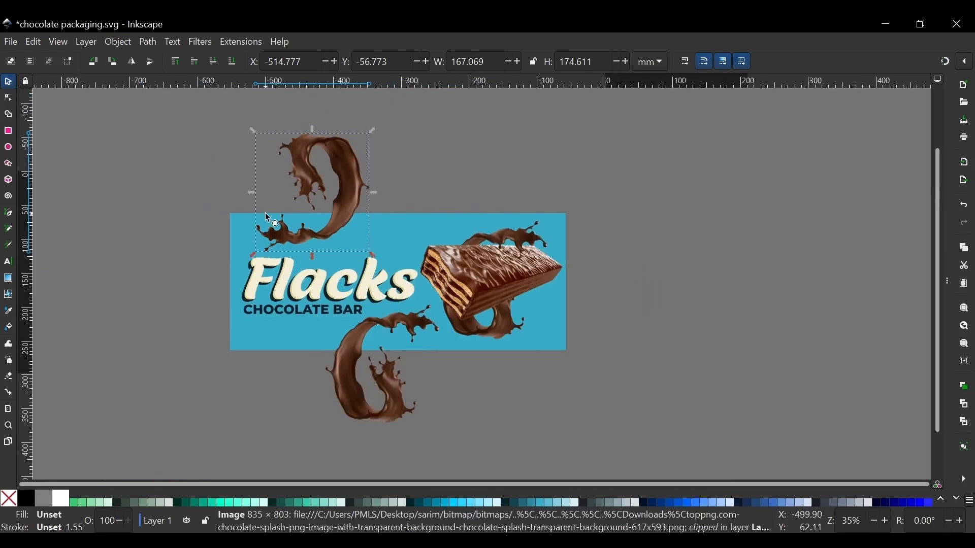
scroll(274, 217, "up", 3, "ctrl")
scroll(373, 243, "down", 3, "ctrl")
scroll(366, 243, "up", 3, "ctrl")
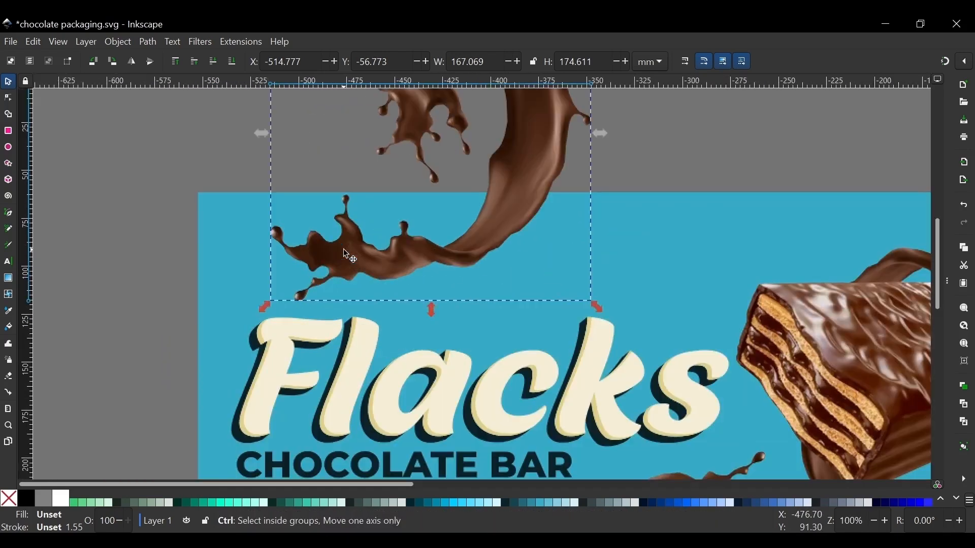
scroll(347, 255, "right", 2)
scroll(382, 200, "right", 2)
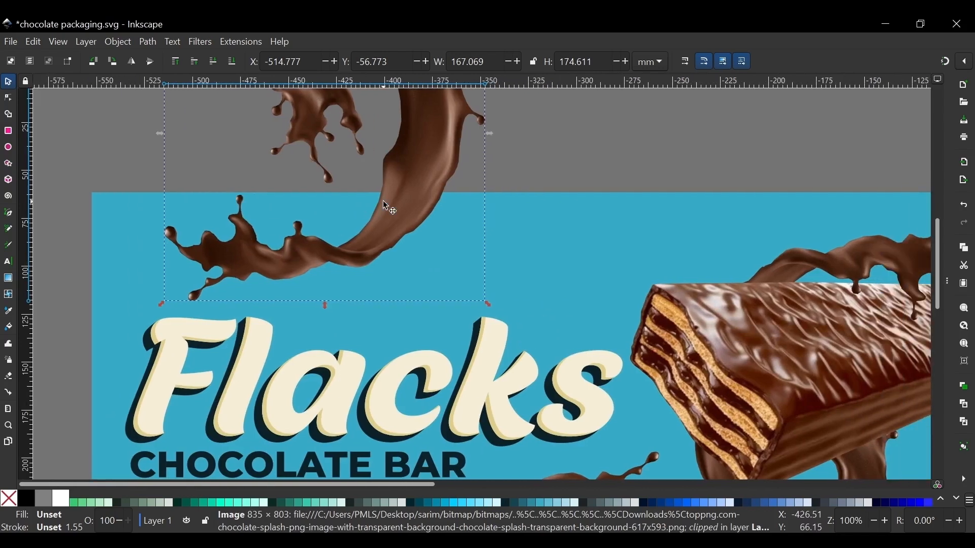
right_click(413, 147)
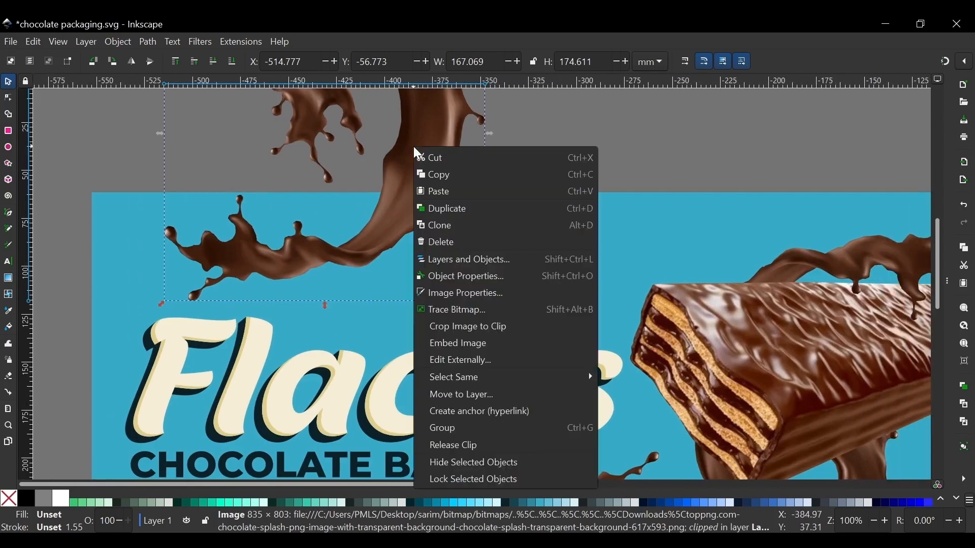
left_click(470, 447)
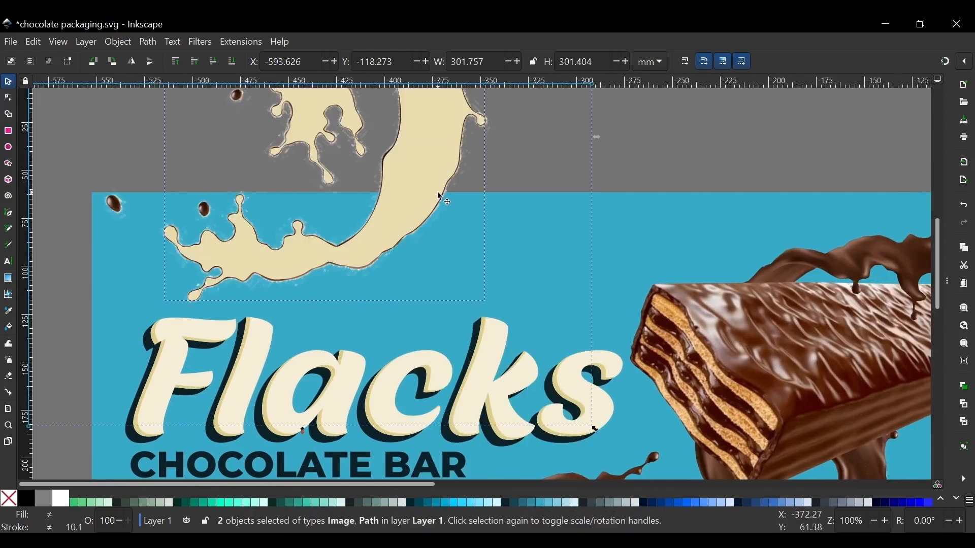
Duplicate the blue background rectangle on top and intersect it with the upper chocolate splash's outline path
scroll(569, 297, "up", 2)
left_click(569, 297)
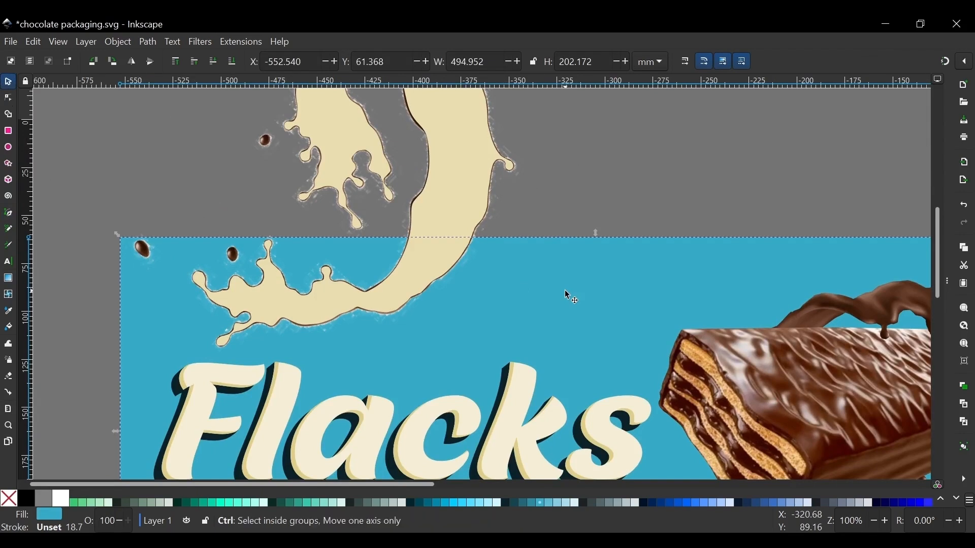
key("Home")
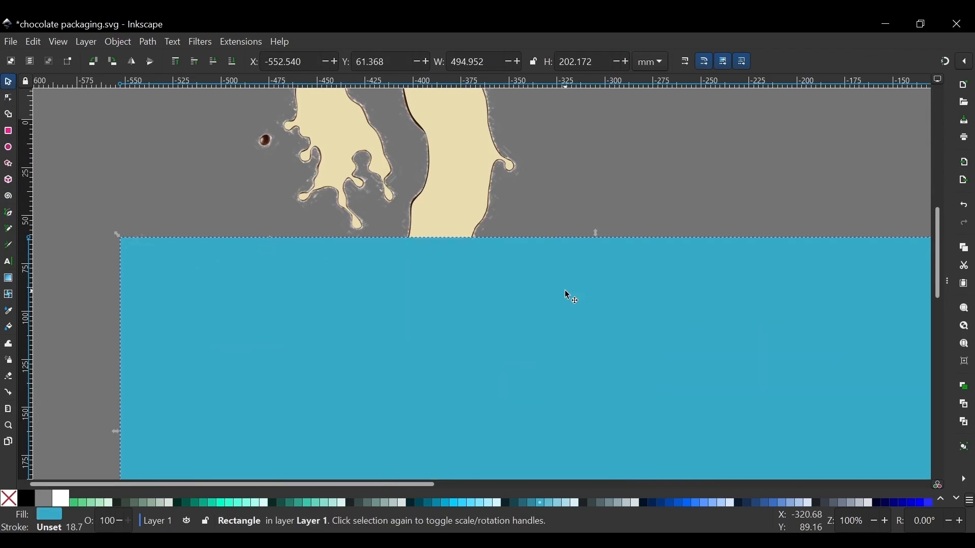
left_click(470, 159, "shift")
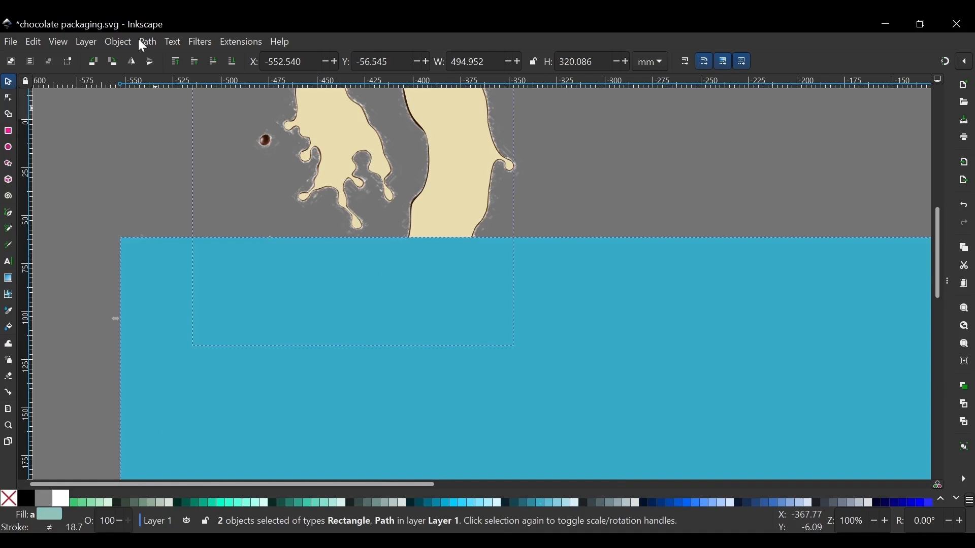
left_click(150, 44)
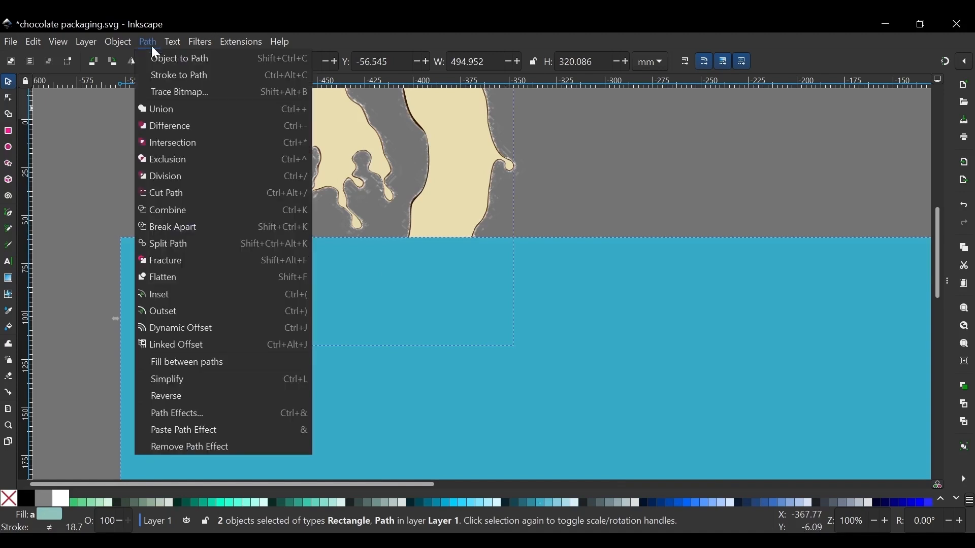
left_click(176, 140)
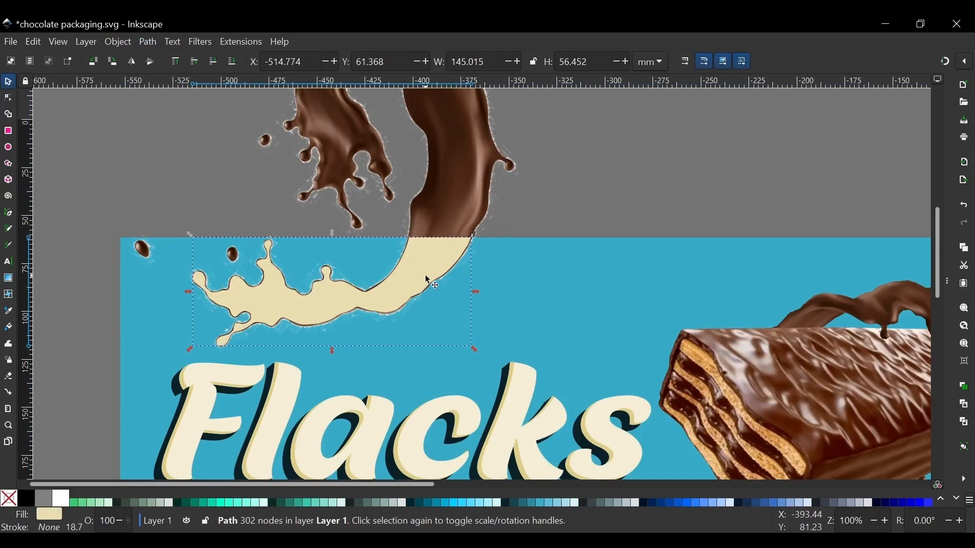
Clip the upper chocolate splash image with the trimmed outline path and deselect it
right_click(425, 276)
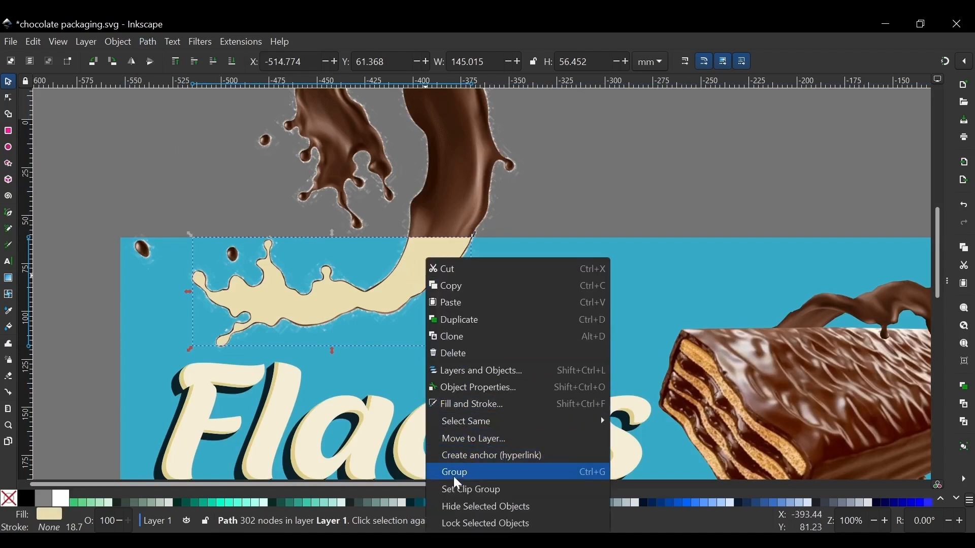
left_click(561, 189)
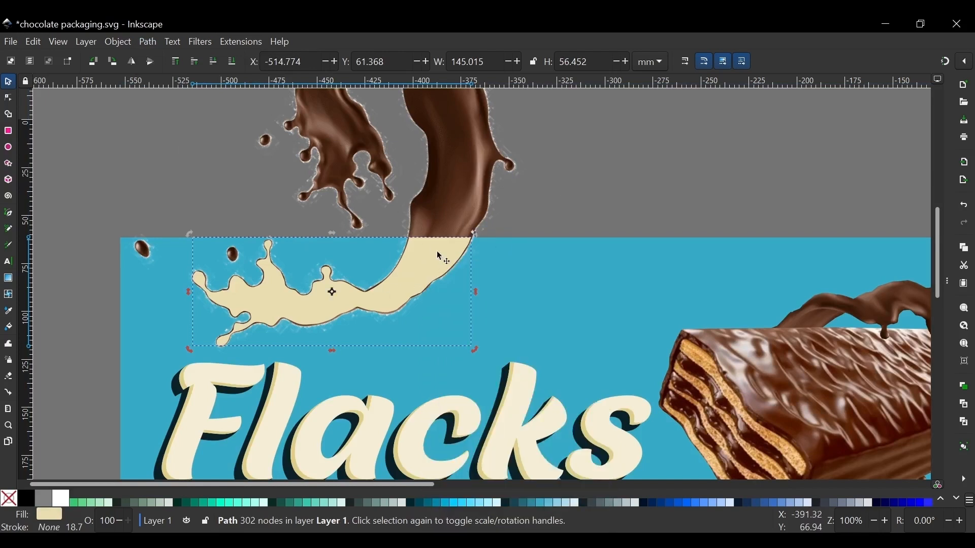
left_click(464, 126, "shift")
right_click(465, 124)
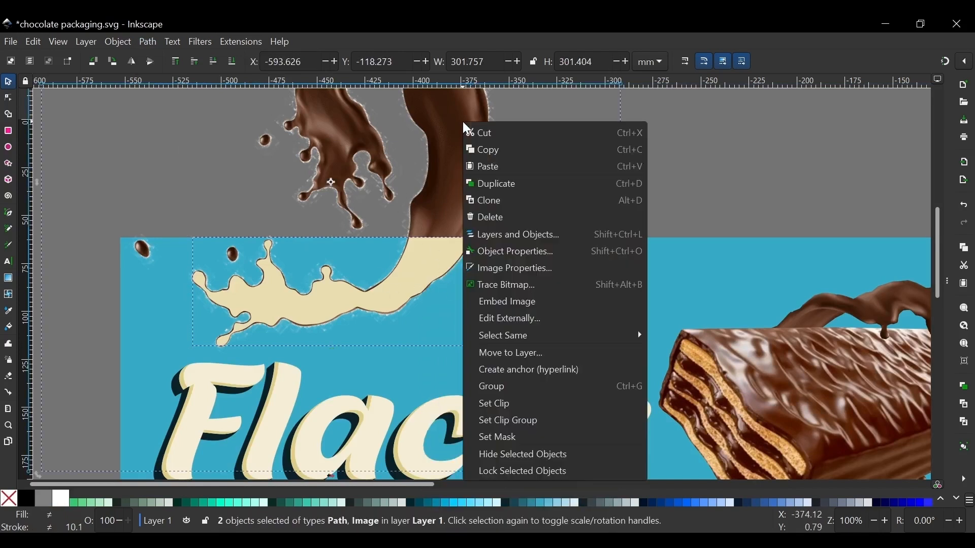
left_click(504, 403)
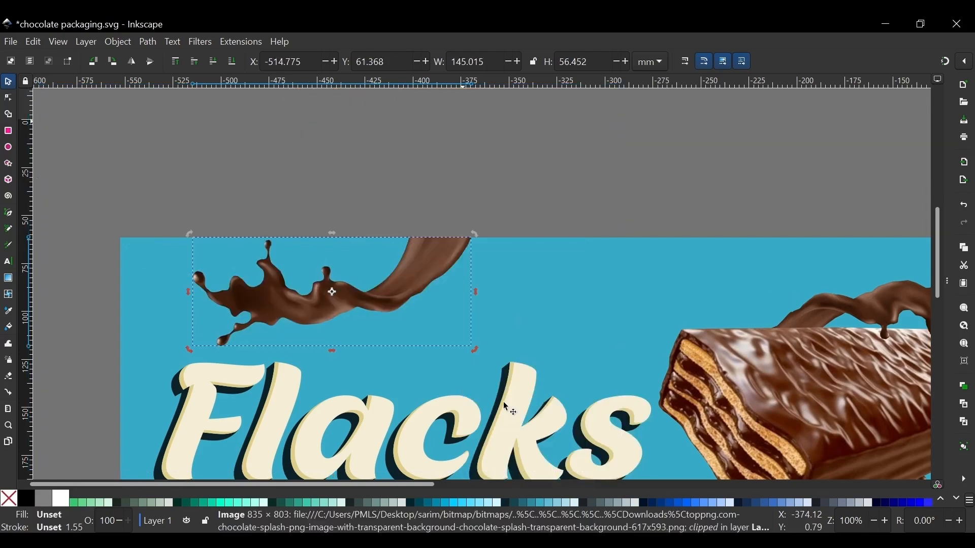
scroll(379, 163, "down", 2, "ctrl")
key("Escape")
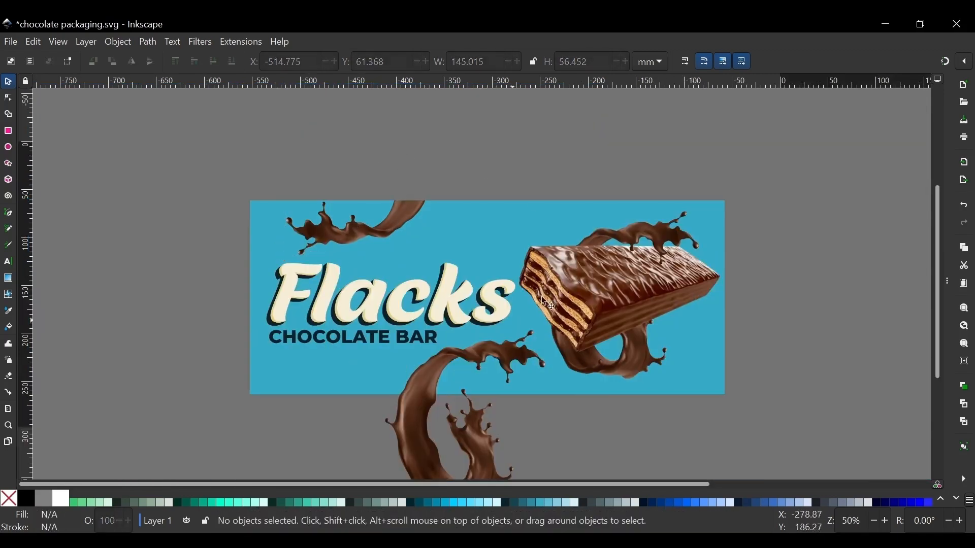
scroll(351, 256, "down", 2)
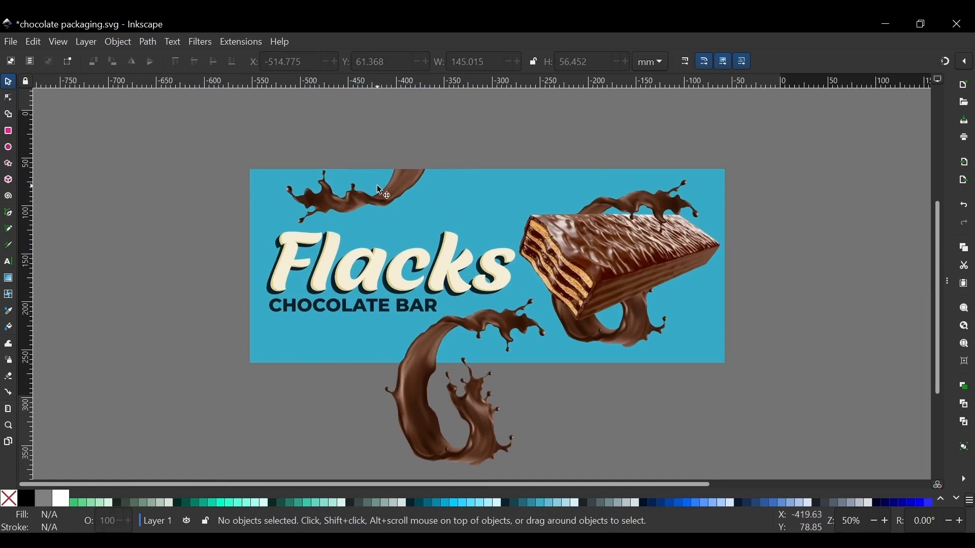
Undo the trimming and clipping changes on the upper chocolate splash
key("ctrl+z")
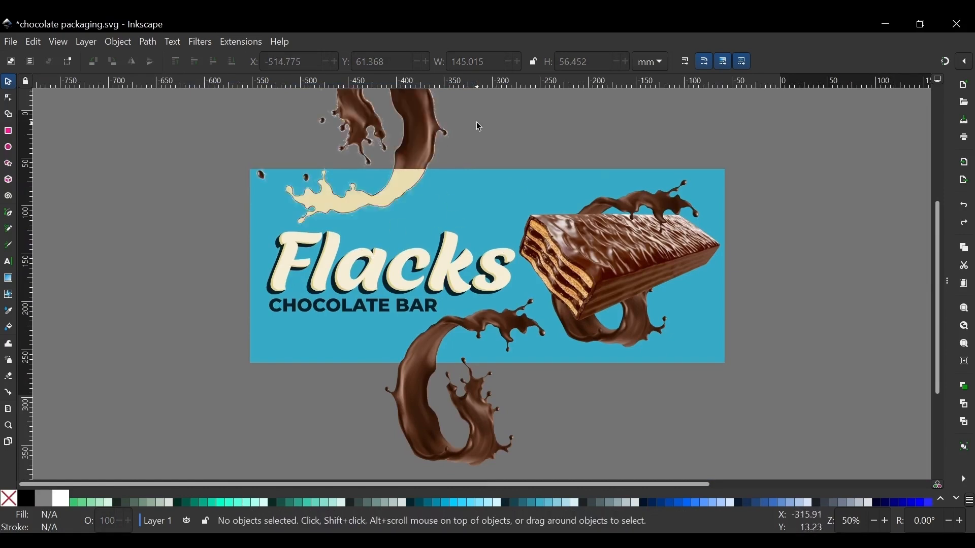
key("ctrl+z")
key("ctrl+z")
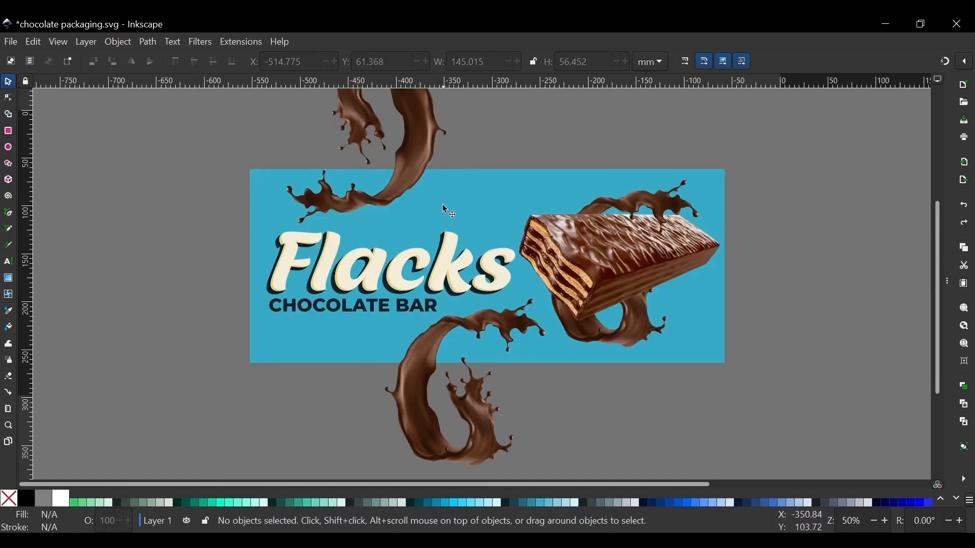
scroll(446, 209, "right", 1)
scroll(358, 239, "down", 1)
scroll(358, 239, "up", 1)
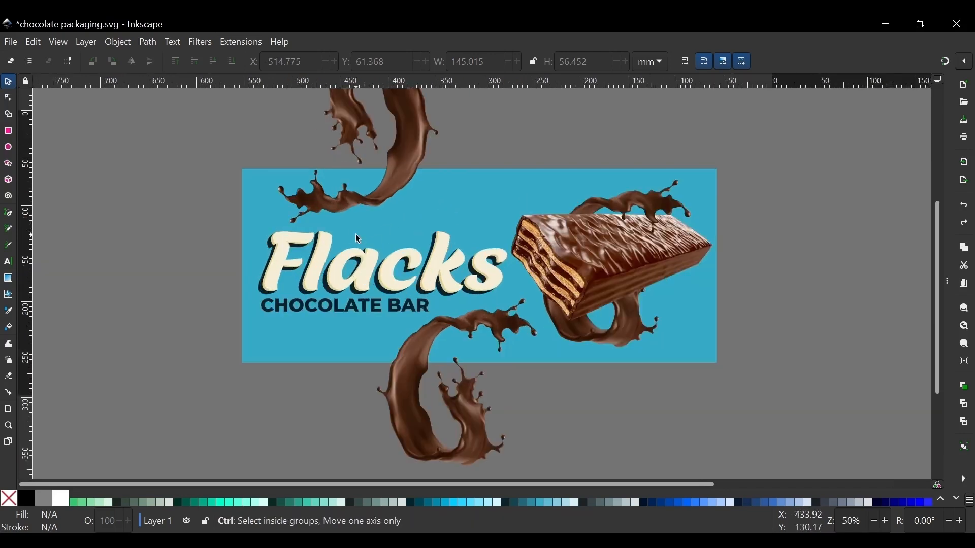
scroll(404, 223, "down", 3)
scroll(422, 248, "up", 2)
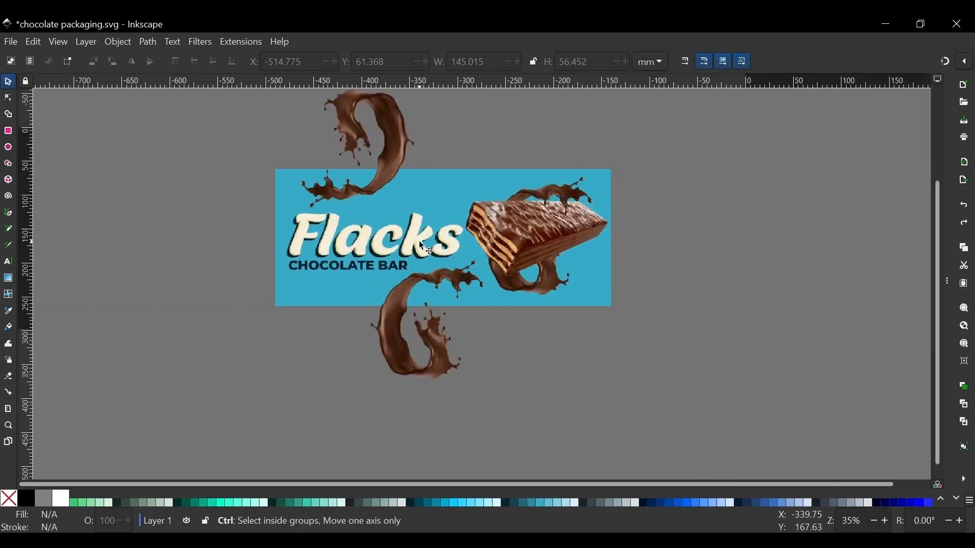
scroll(423, 247, "up", 1)
scroll(414, 229, "up", 2)
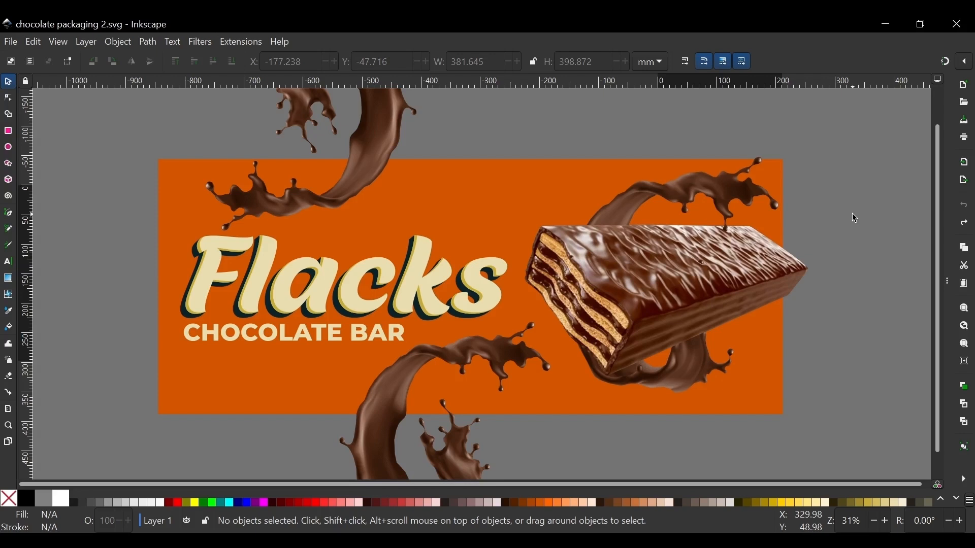
Enlarge the orange background rectangle evenly around its centre to about 1445.7 × 590.5 mm and deselect it
left_click(671, 171)
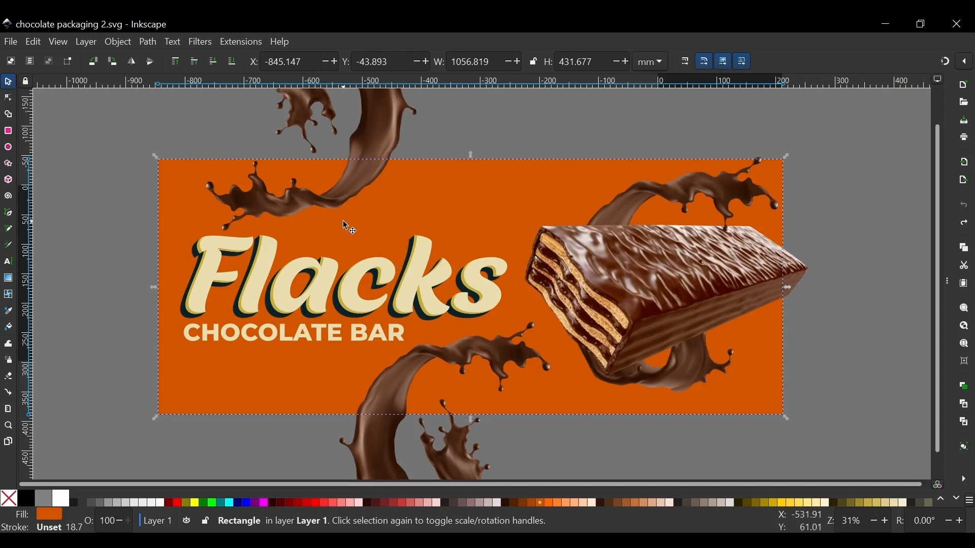
scroll(349, 222, "down", 2, "ctrl")
scroll(393, 198, "left", 3)
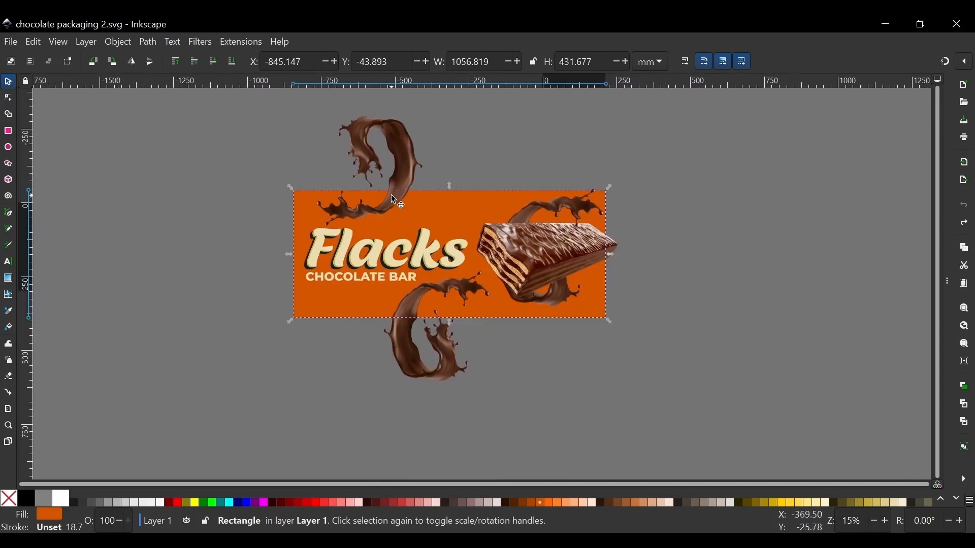
scroll(425, 212, "up", 1, "ctrl")
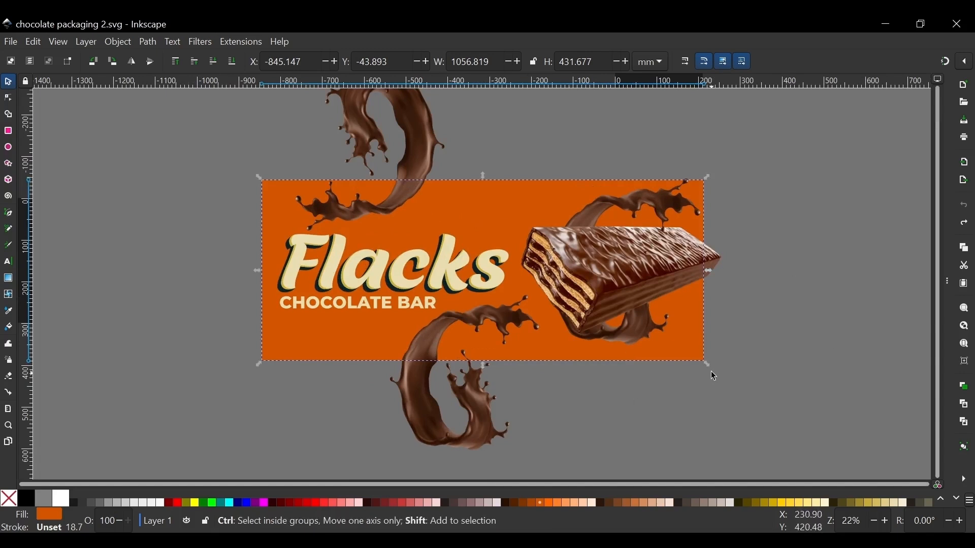
left_click_drag(708, 365, 790, 431)
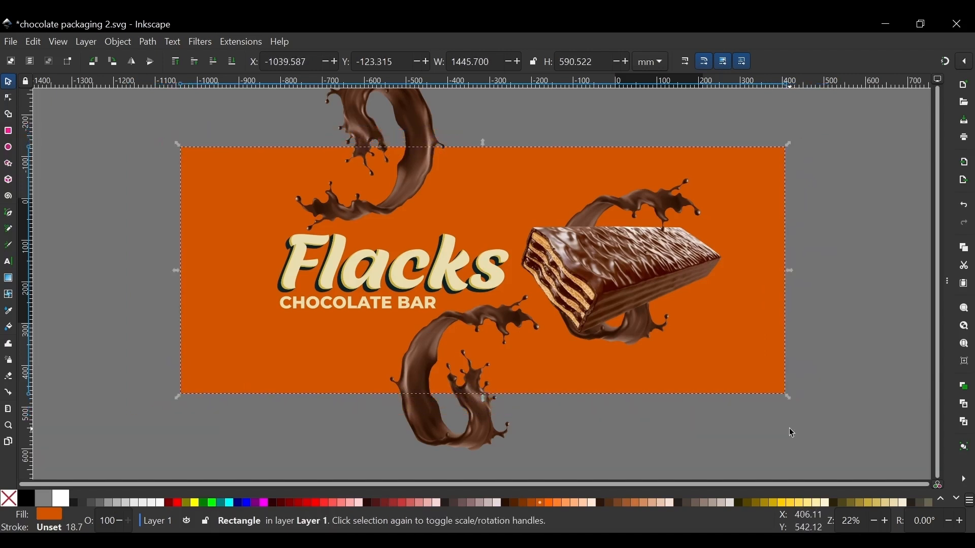
left_click(929, 232)
Switch to GIMP and open the Flacks artwork rect9.png from the Desktop folder
left_click(573, 175)
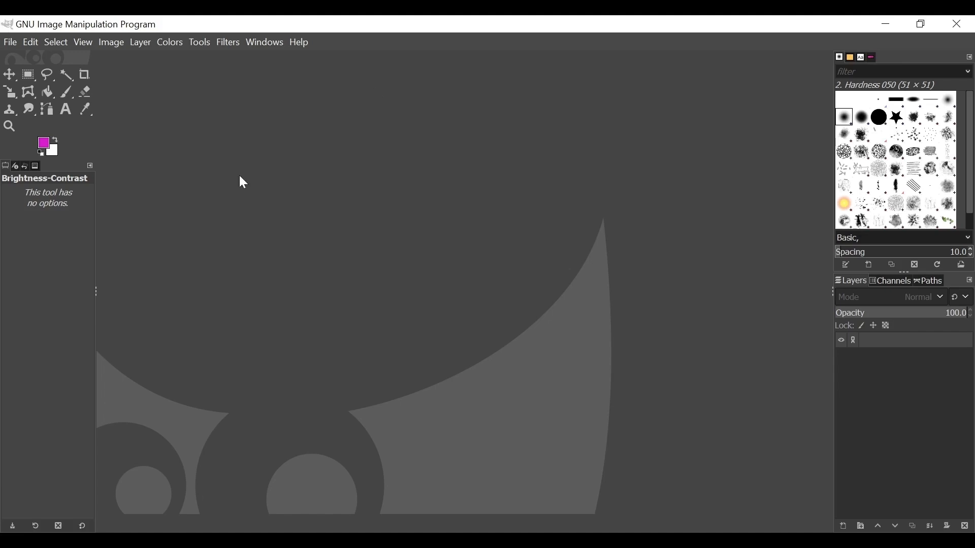
left_click(7, 42)
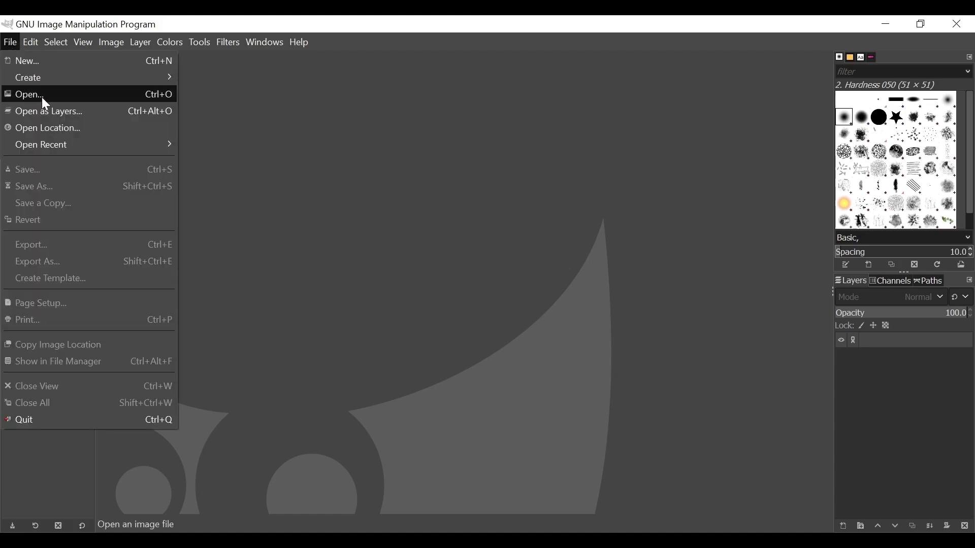
left_click(29, 93)
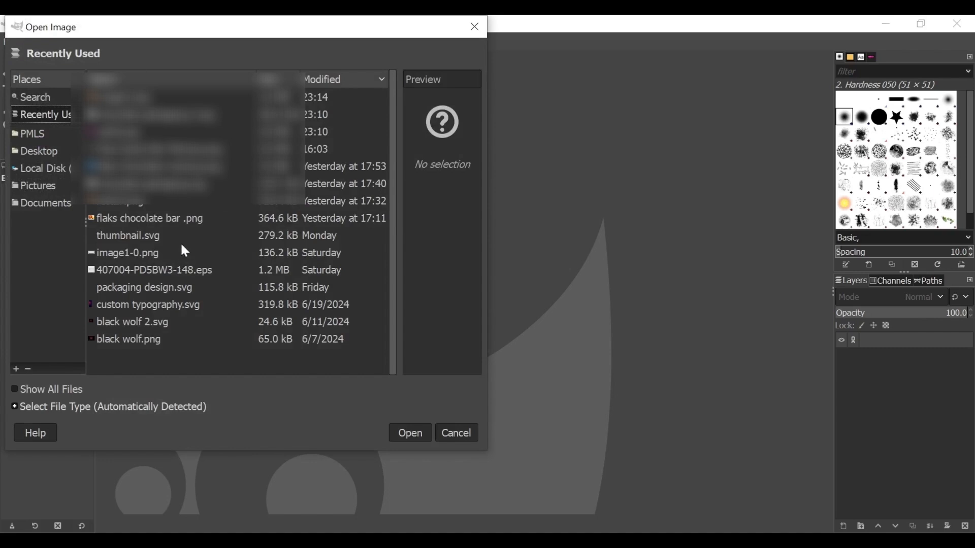
left_click(134, 202)
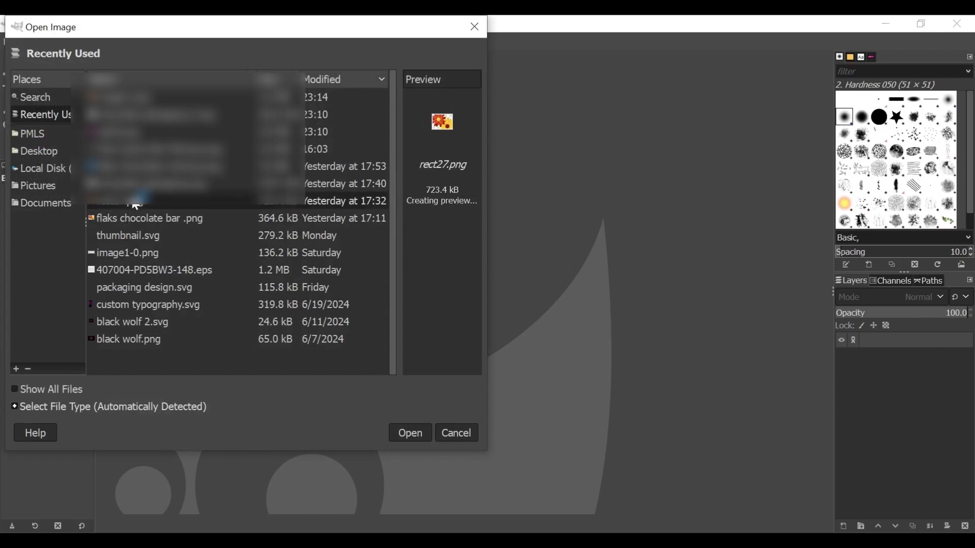
left_click(152, 218)
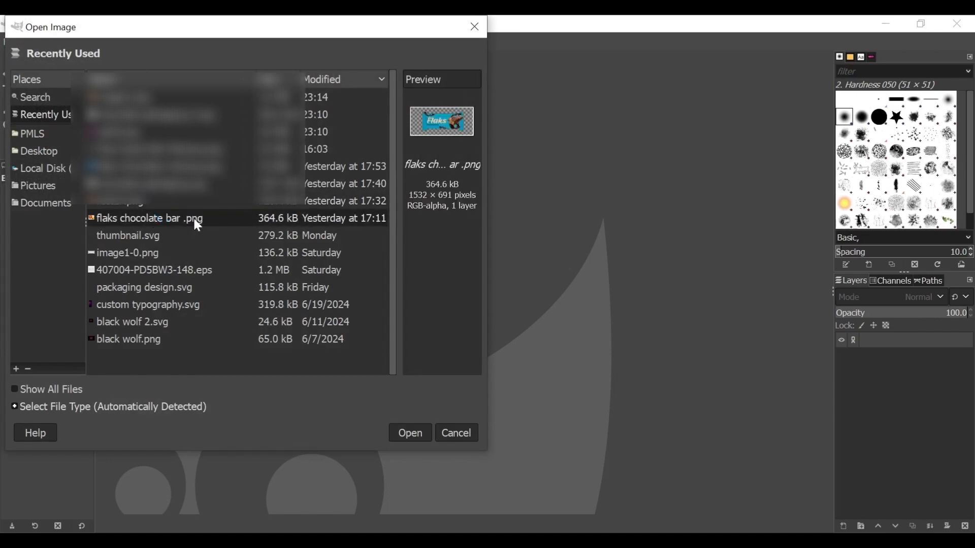
left_click(38, 151)
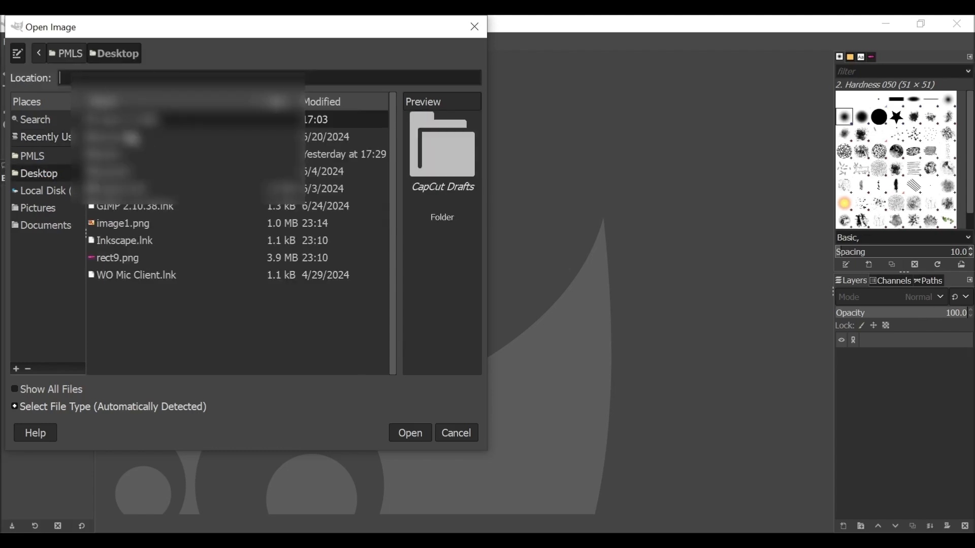
left_click(132, 226)
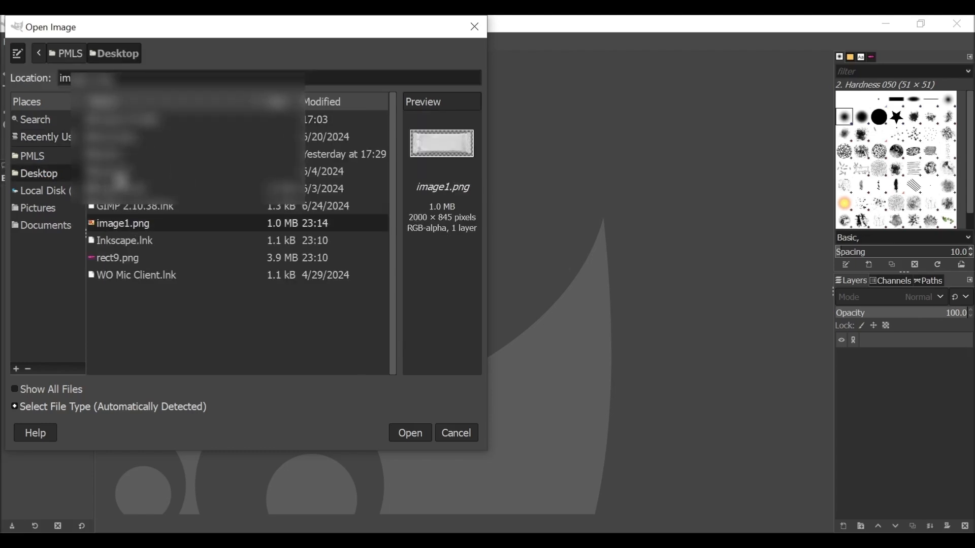
left_click(118, 258)
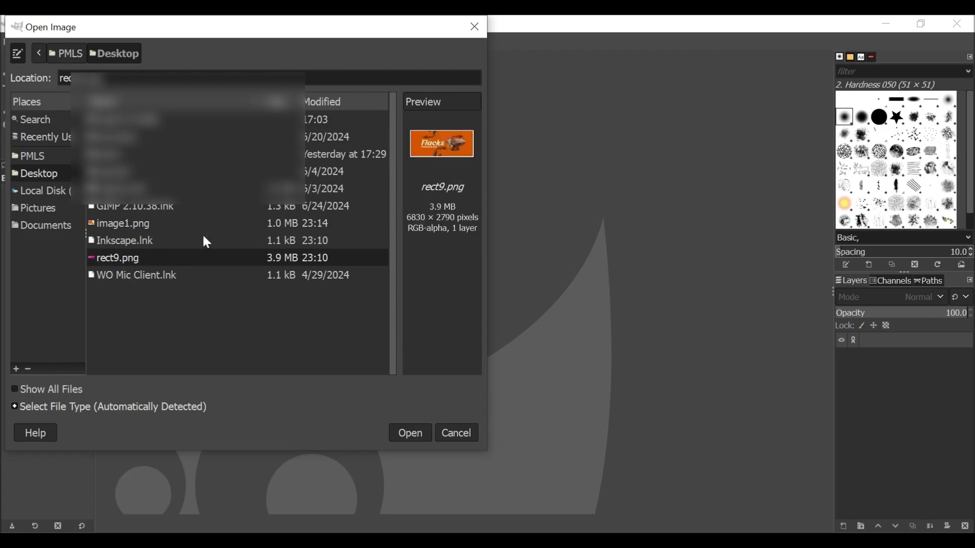
left_click(419, 431)
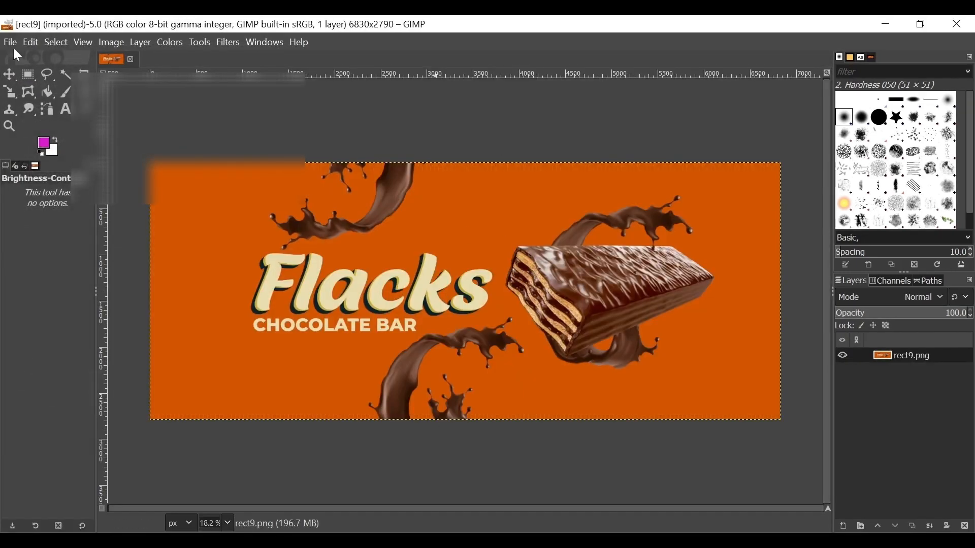
left_click(10, 43)
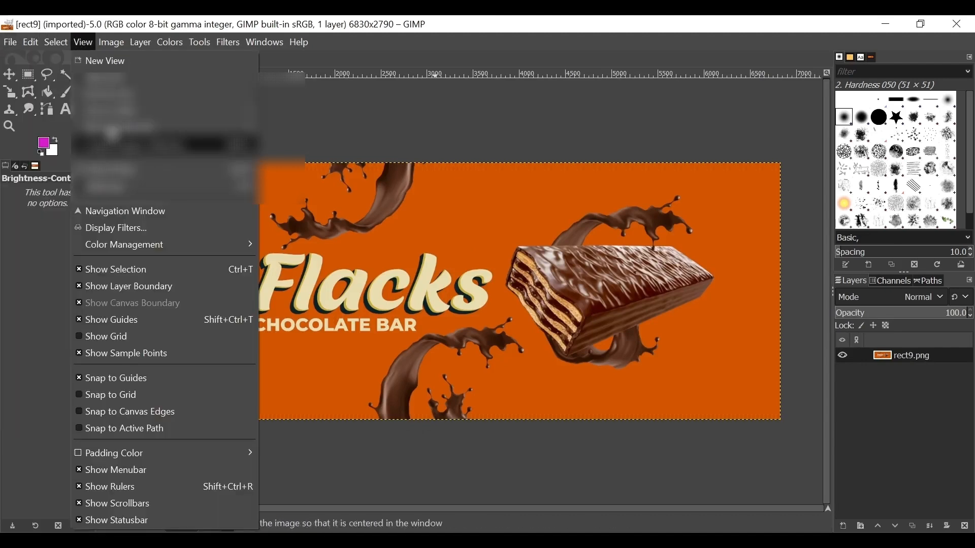
left_click(454, 122)
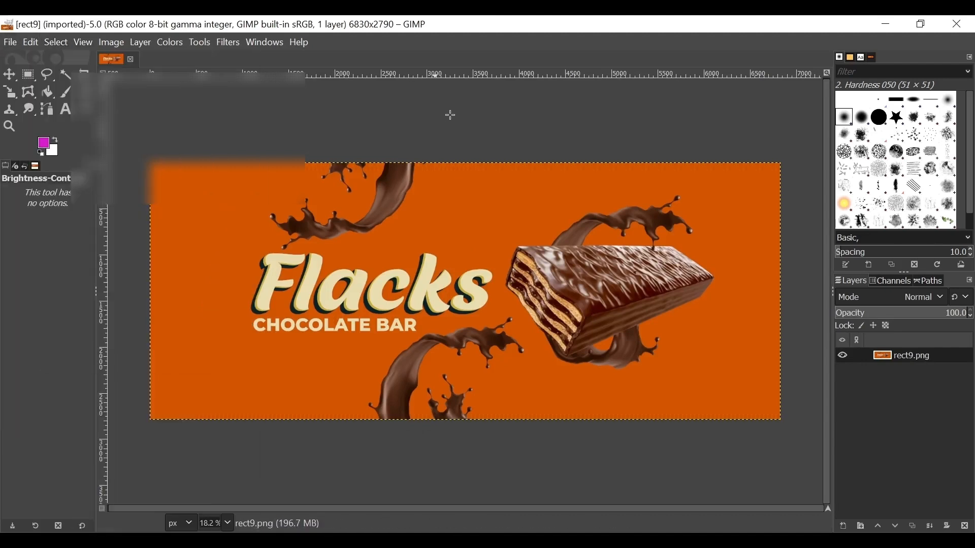
left_click(11, 42)
left_click(31, 42)
left_click(31, 42)
Add the blank wrapper image1.png to the artwork as a layer and place it beneath the rect9.png layer
left_click(10, 43)
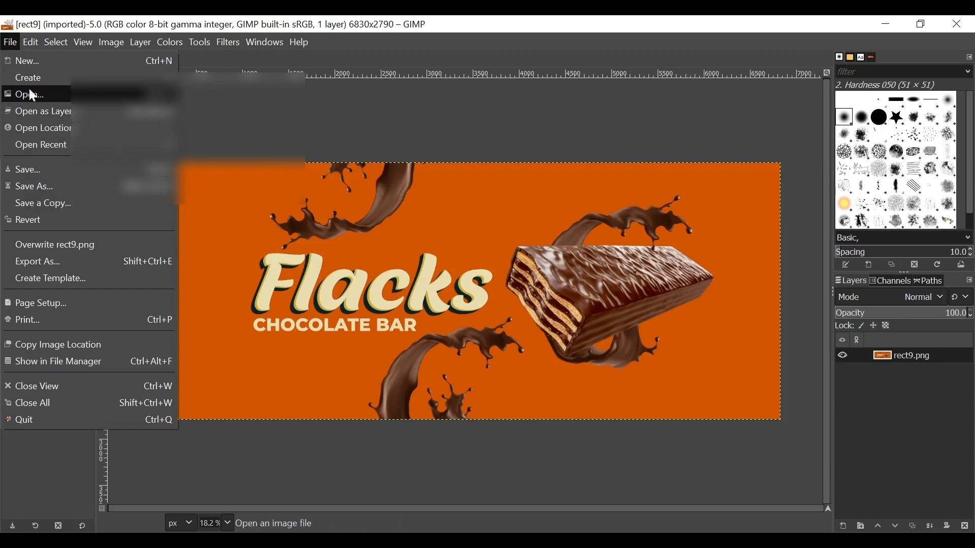
left_click(53, 110)
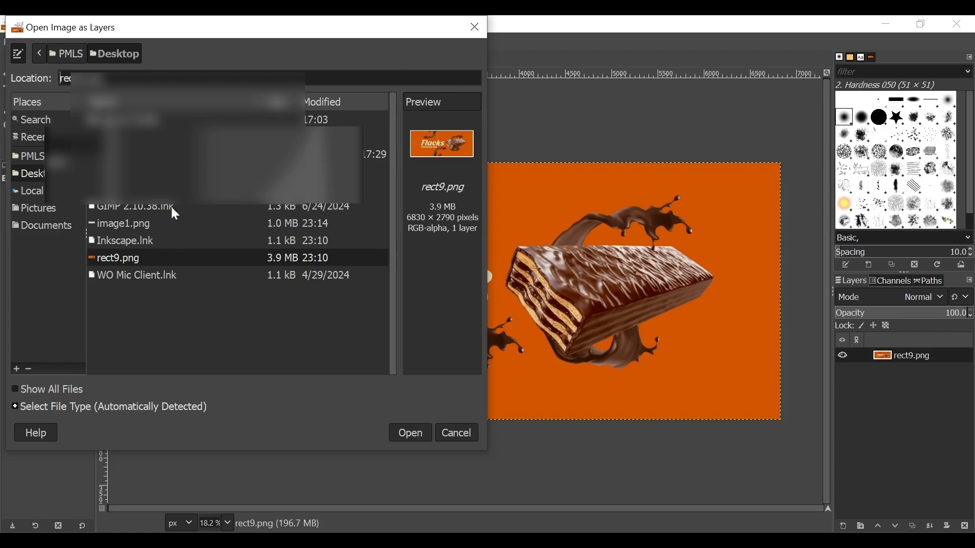
left_click(141, 226)
key("Return")
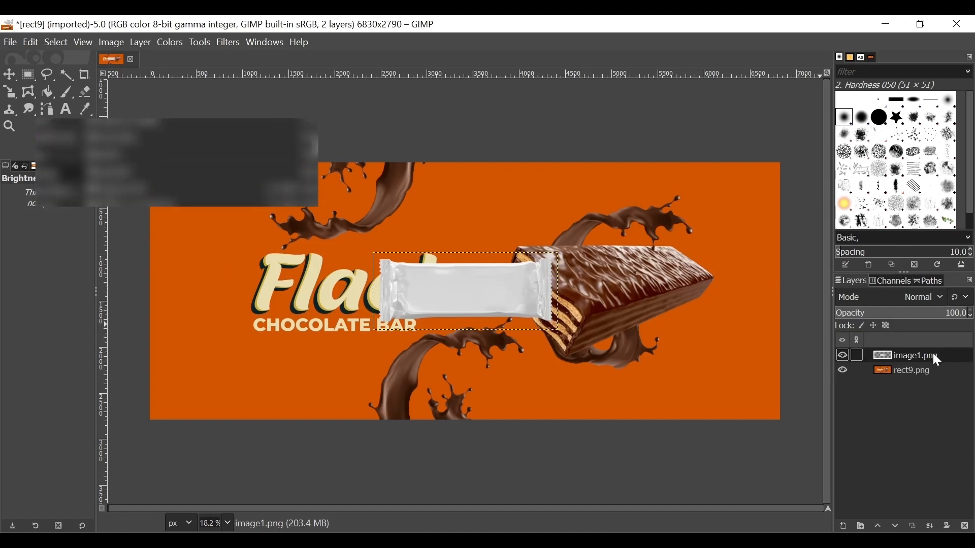
mouse_move(938, 361)
left_mouse_down()
mouse_move(931, 387)
mouse_move(921, 367)
left_mouse_up()
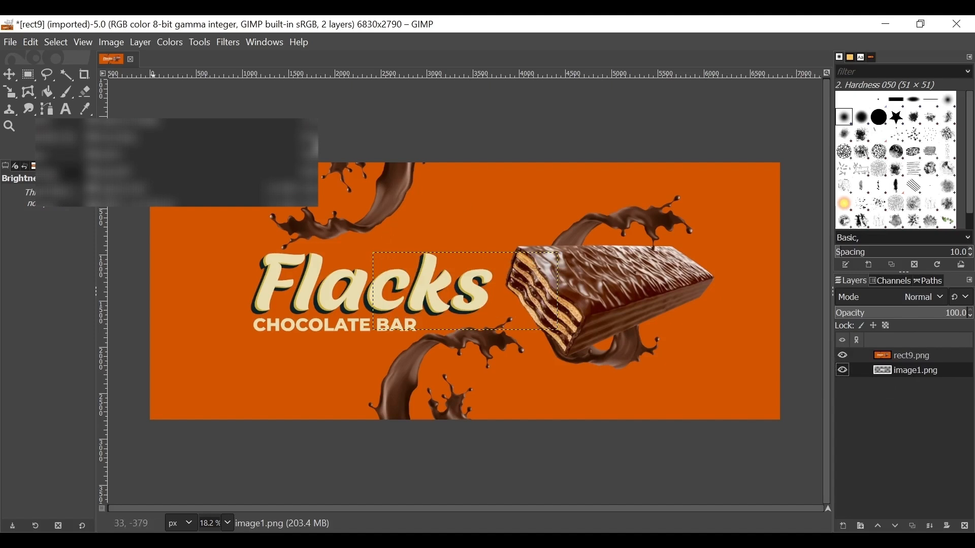
Scale the rect9.png artwork layer down around its centre to 2906 × 1187 px
left_click(938, 363)
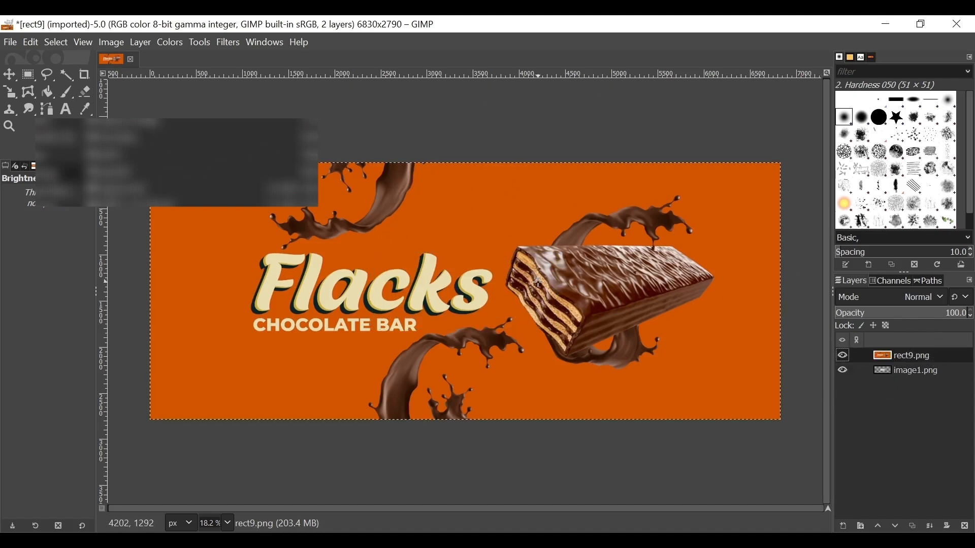
key("shift+s")
left_click(666, 252)
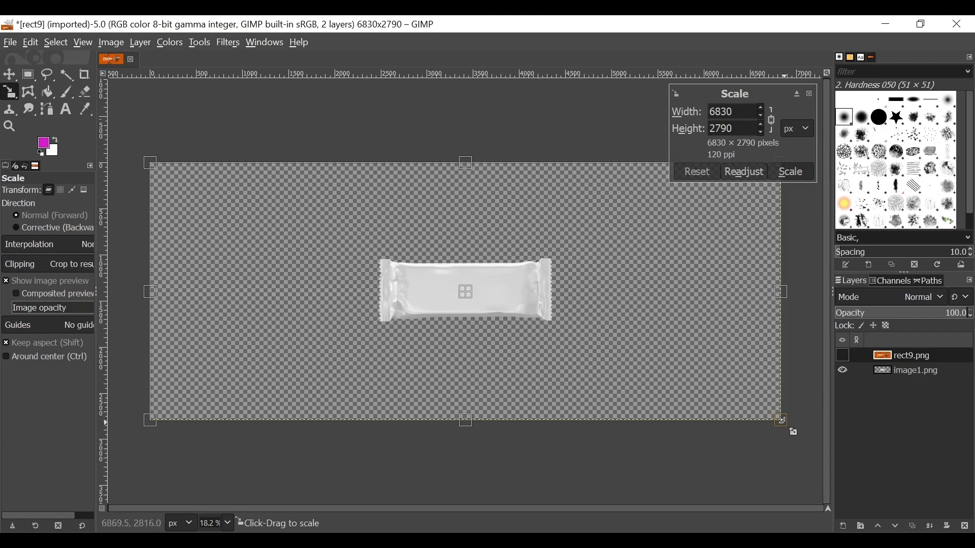
left_click_drag(783, 420, 424, 270)
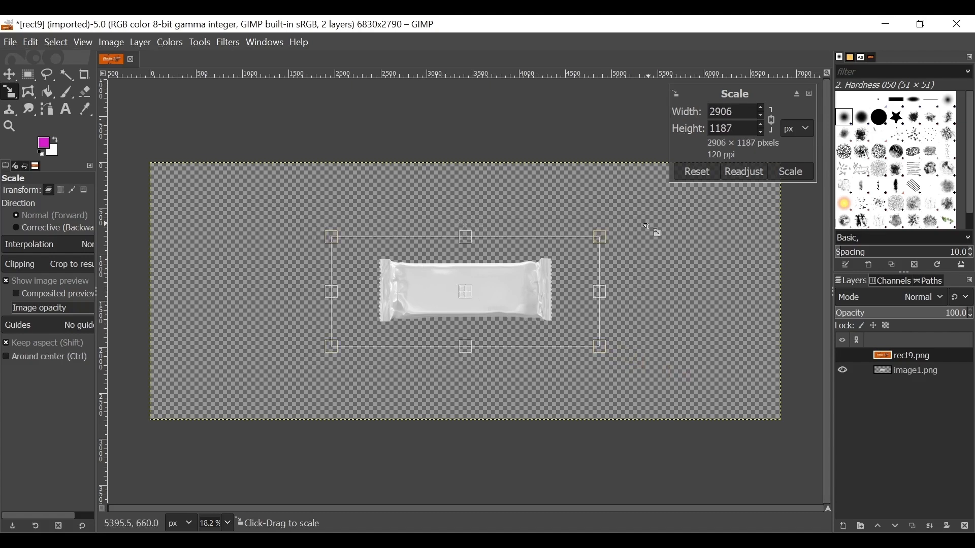
left_click(792, 172)
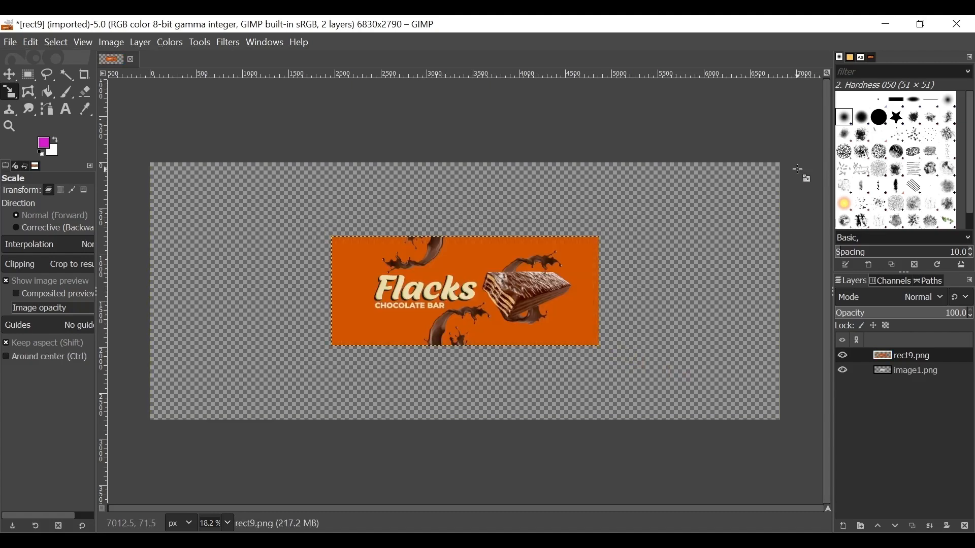
Lower the rect9.png layer's opacity to 55.9 and shift the artwork slightly to the right over the wrapper
left_click(11, 72)
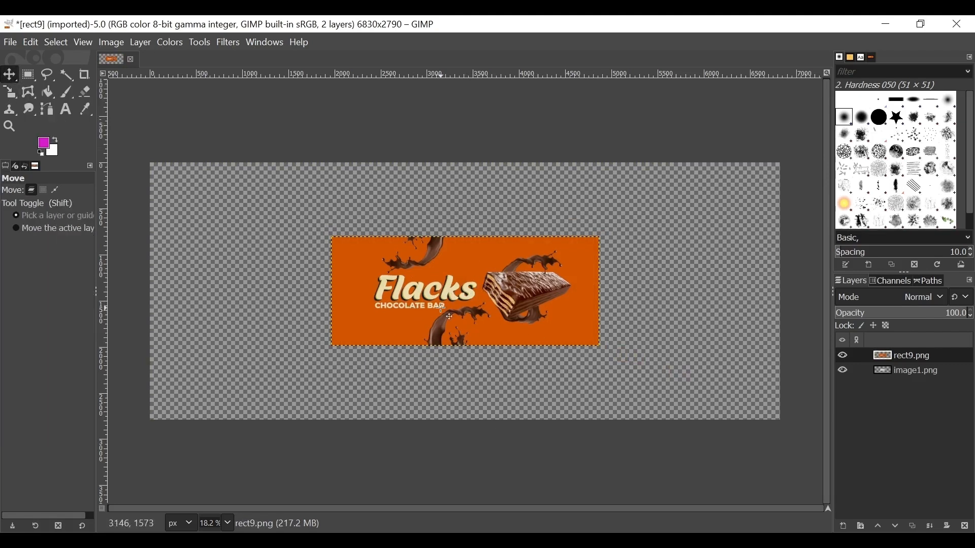
scroll(480, 286, "up", 4)
scroll(493, 289, "down", 3)
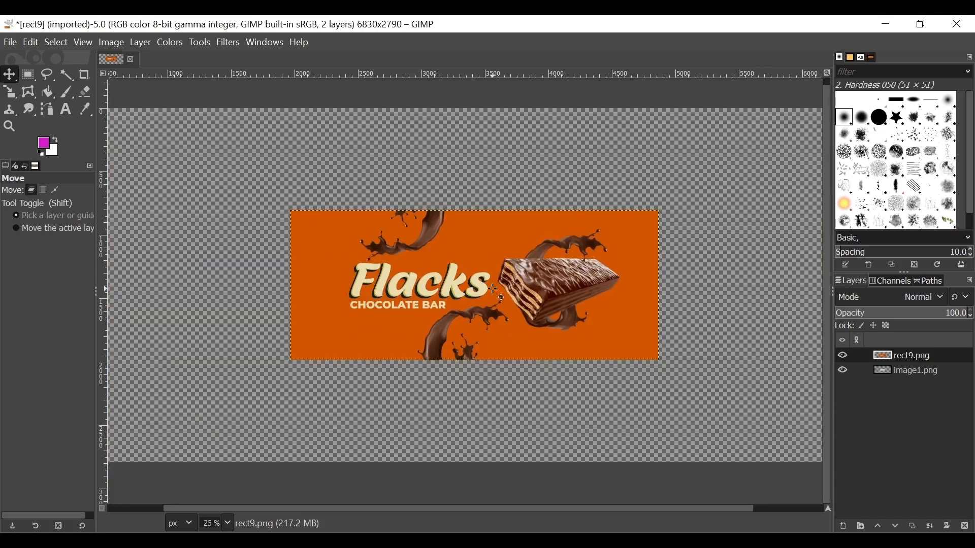
scroll(493, 290, "up", 1)
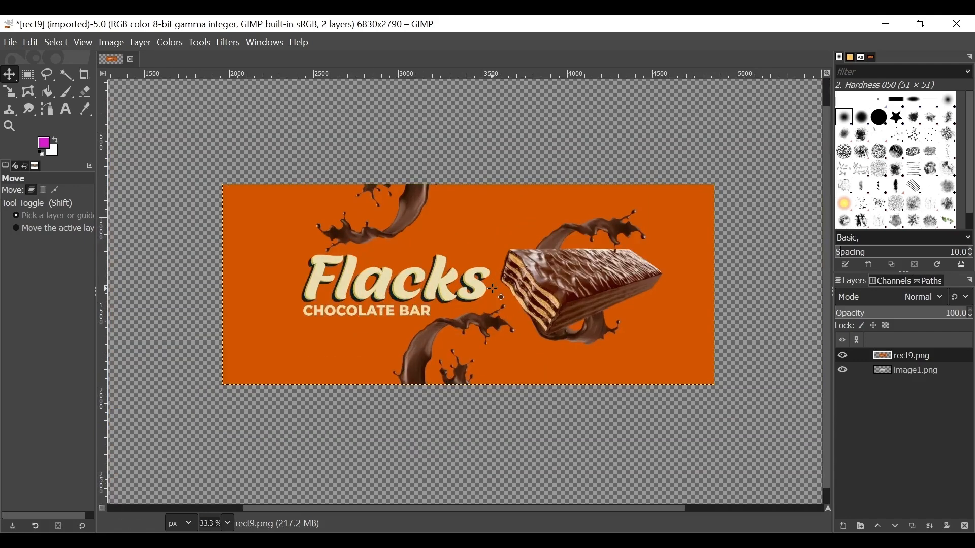
left_click(911, 315)
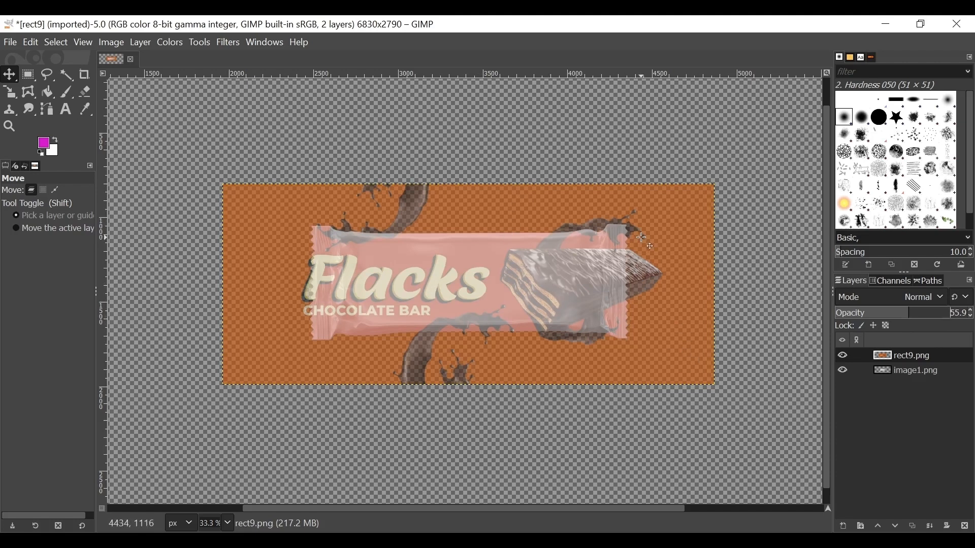
left_click_drag(540, 267, 559, 262)
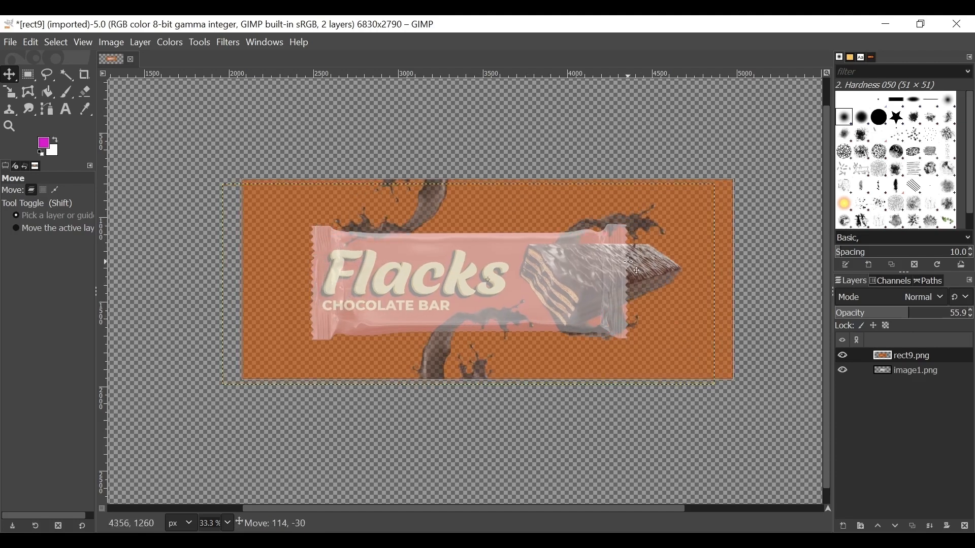
mouse_move(630, 263)
left_mouse_down()
mouse_move(627, 250)
mouse_move(628, 273)
mouse_move(620, 263)
left_mouse_up()
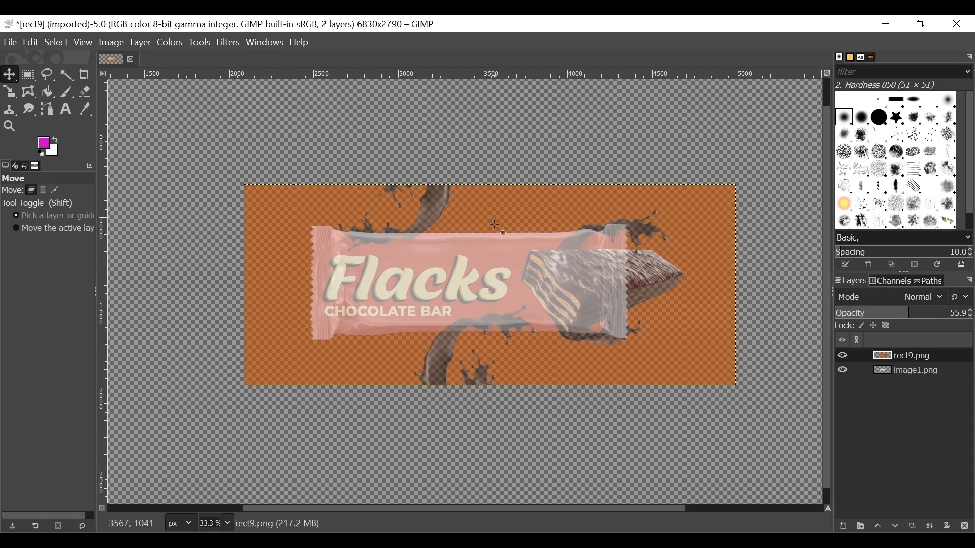
Scale the rect9.png layer around its centre to 2278 × 930 px, keeping its proportions
key("shift+s")
left_click(595, 279)
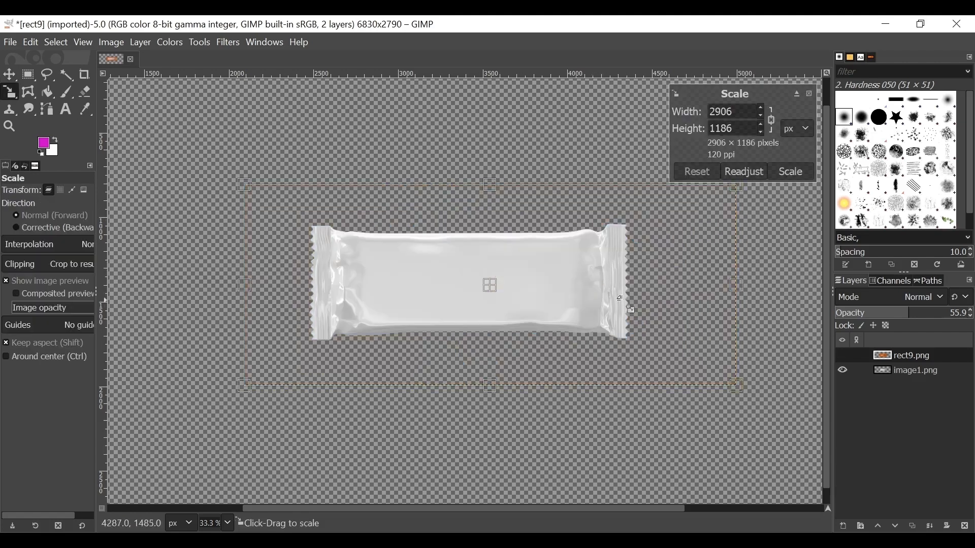
key("ctrl")
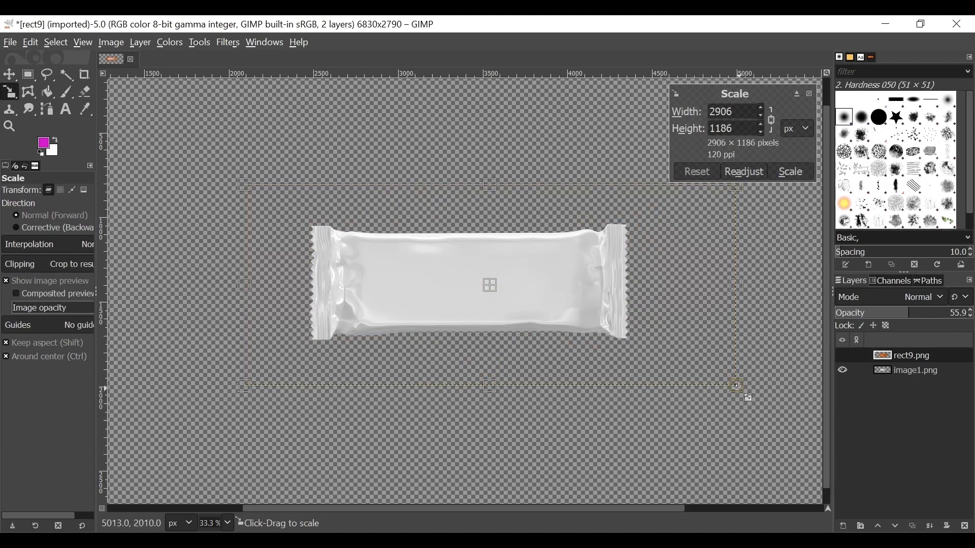
left_click_drag(738, 387, 638, 355)
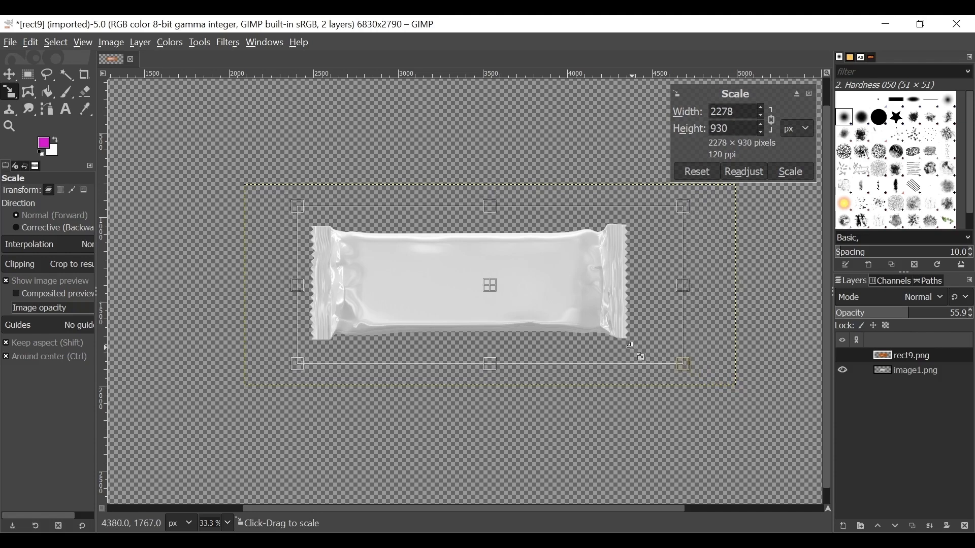
left_click(803, 174)
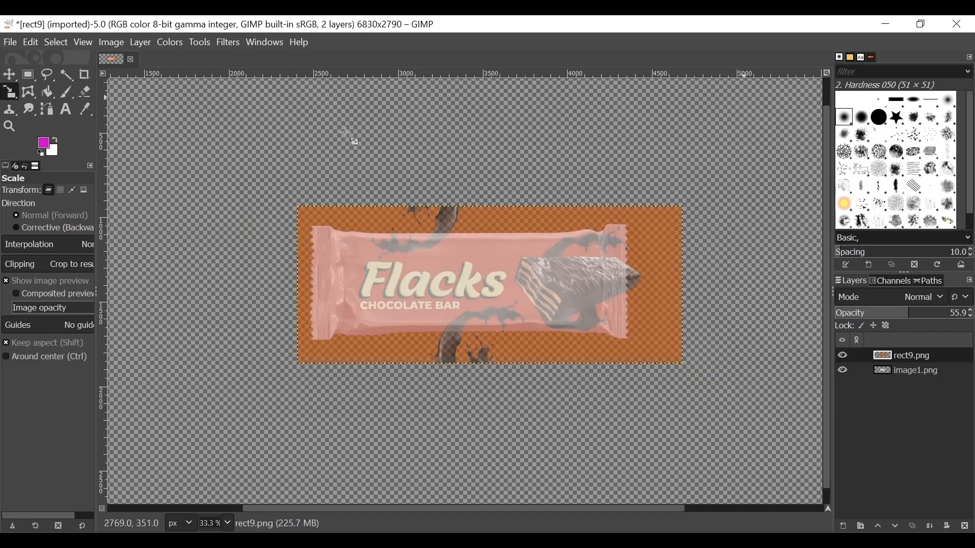
Move the artwork left and slightly up so the Flacks title and chocolate bar fit inside the wrapper
left_click(9, 76)
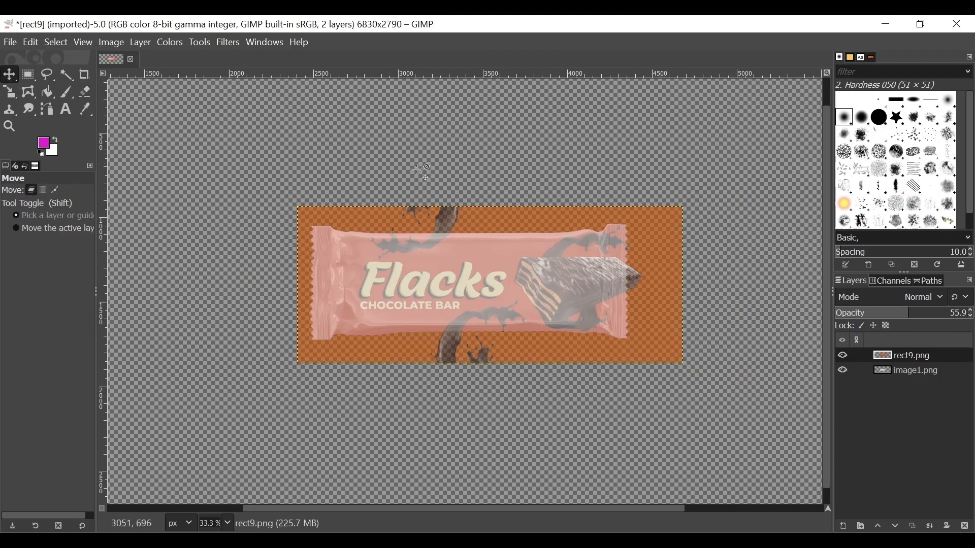
left_click_drag(602, 272, 601, 265)
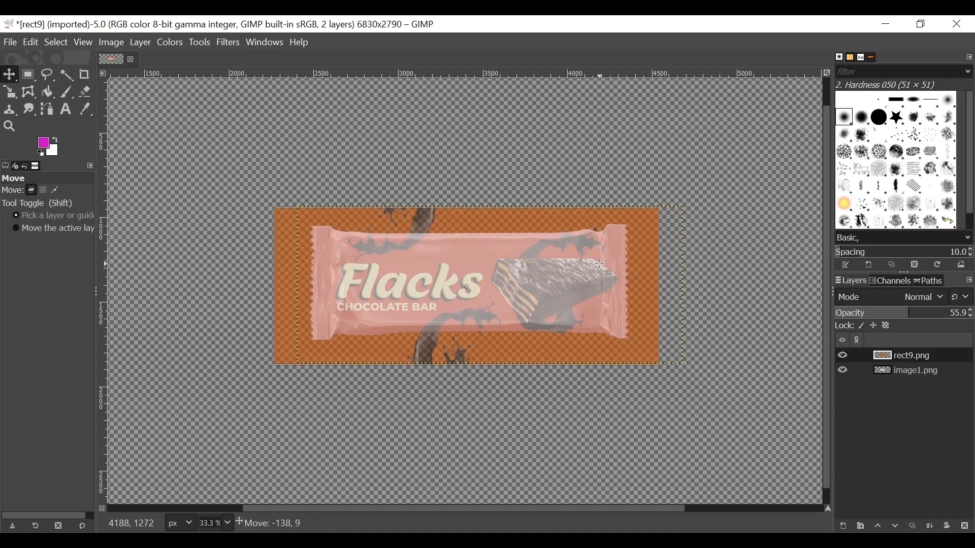
left_click_drag(601, 264, 601, 264)
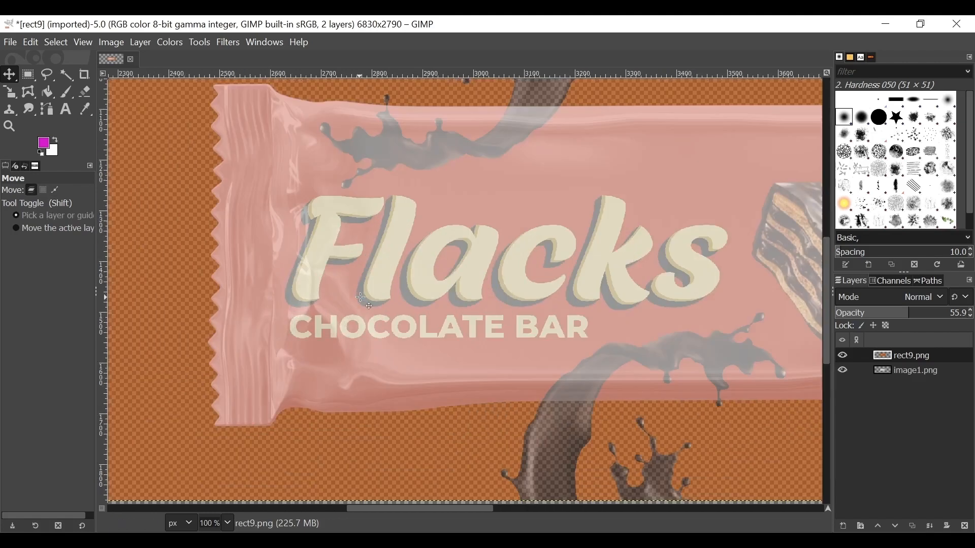
key("1")
key("shift+2")
scroll(320, 249, "right", 10)
scroll(320, 249, "left", 12)
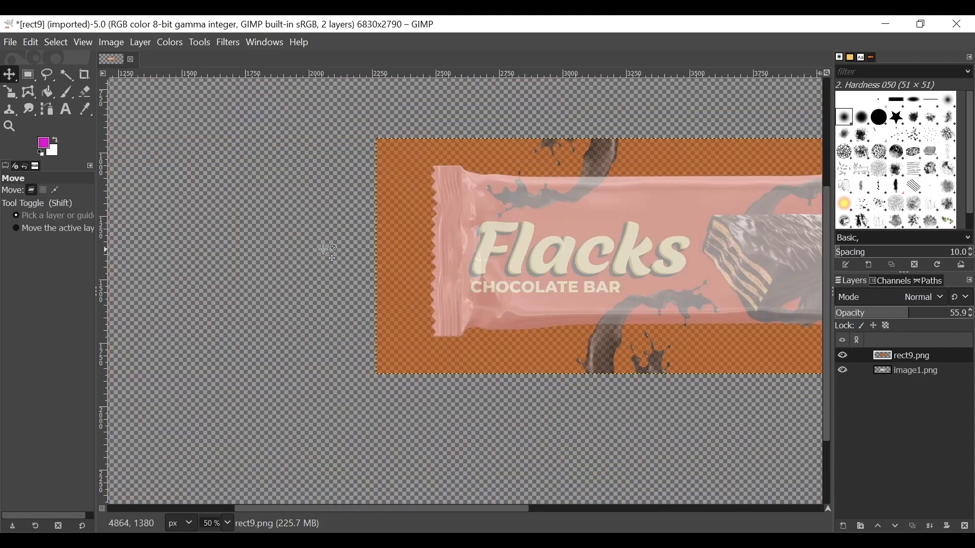
left_click_drag(428, 508, 509, 506)
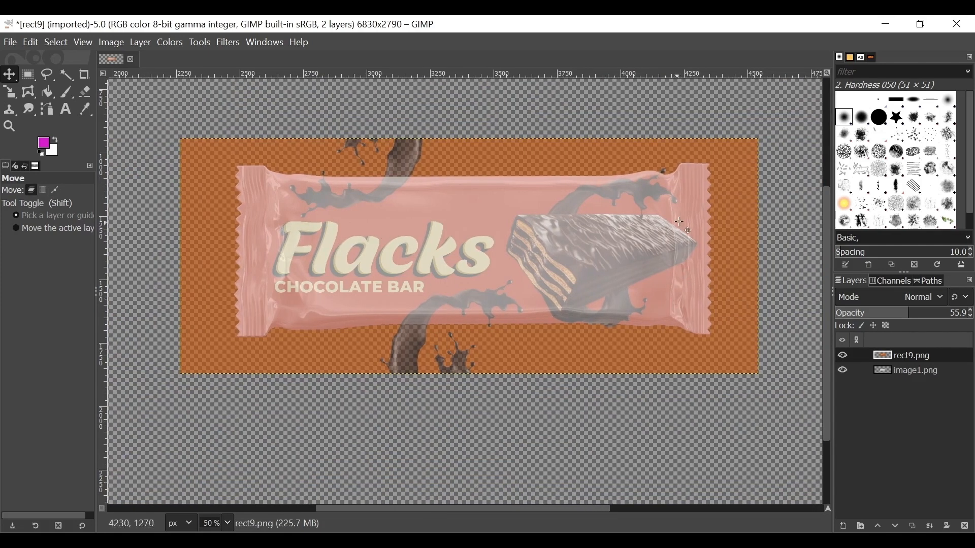
left_click_drag(683, 221, 683, 216)
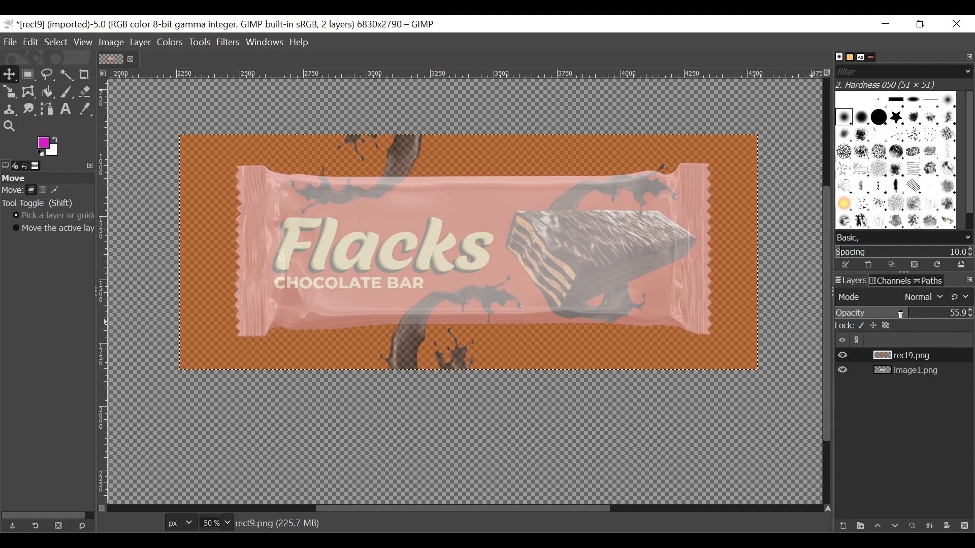
Restore the rect9.png layer's opacity to 100 and set its blend mode to Burn
left_click_drag(904, 315, 971, 315)
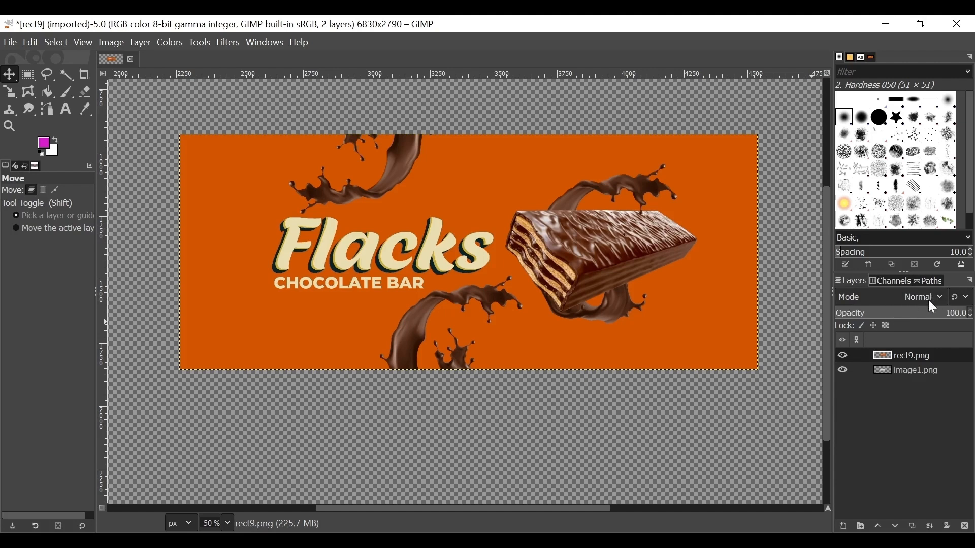
left_click(942, 301)
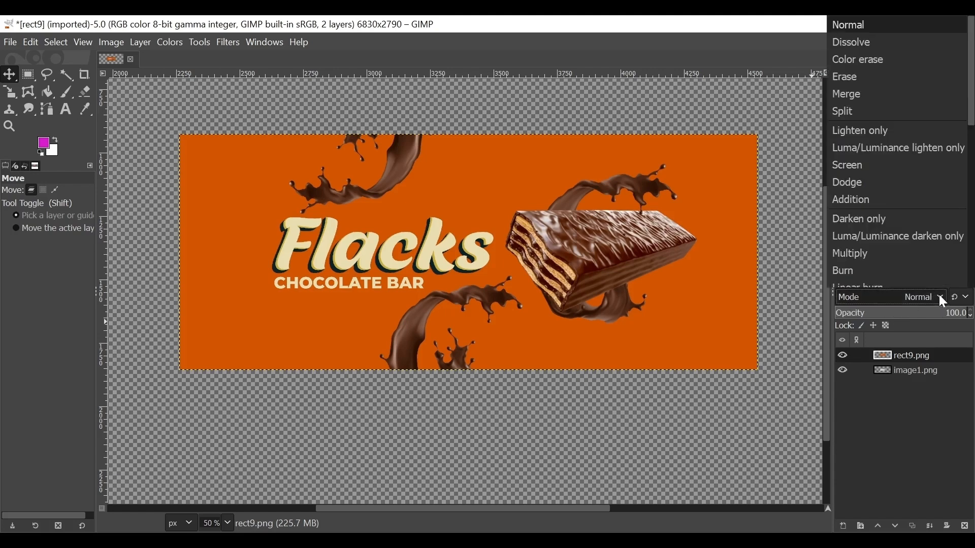
left_click(942, 301)
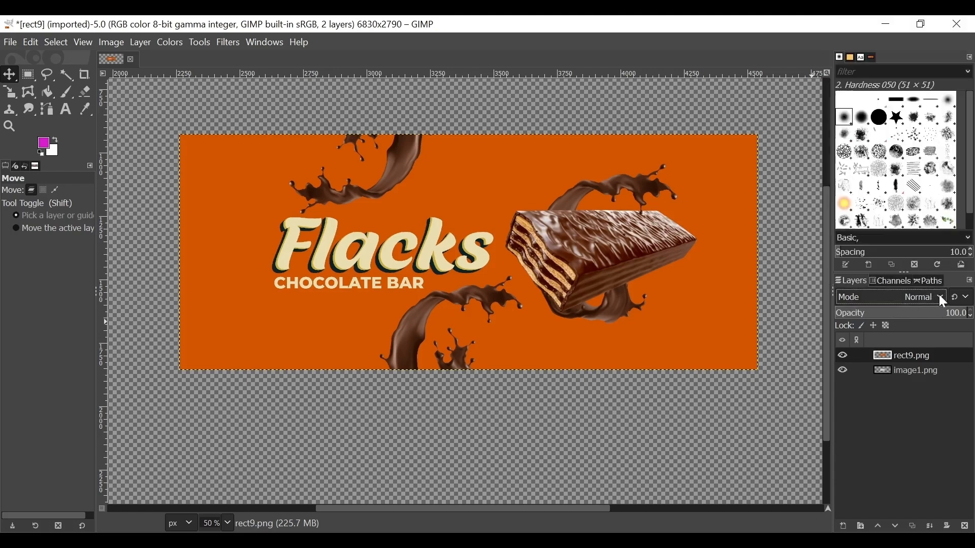
left_click(942, 301)
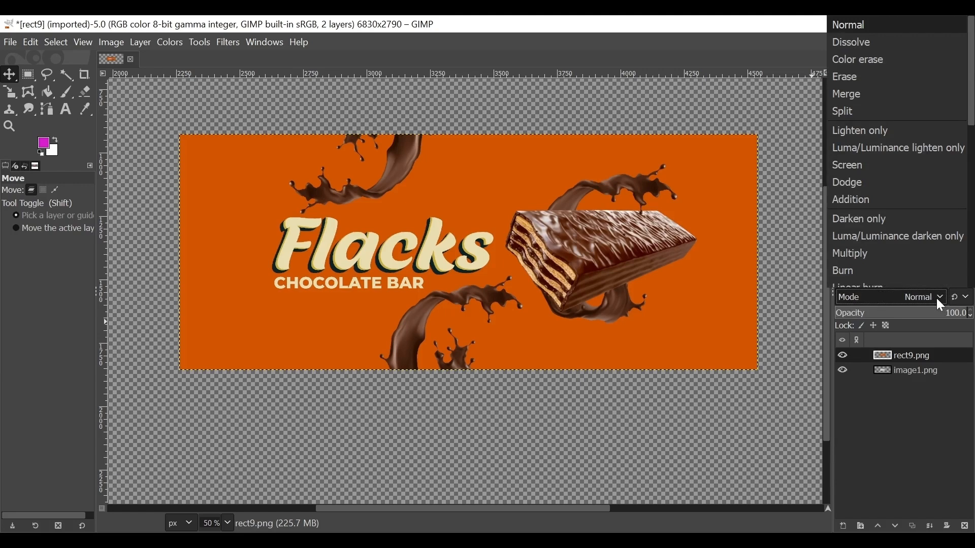
left_click(937, 297)
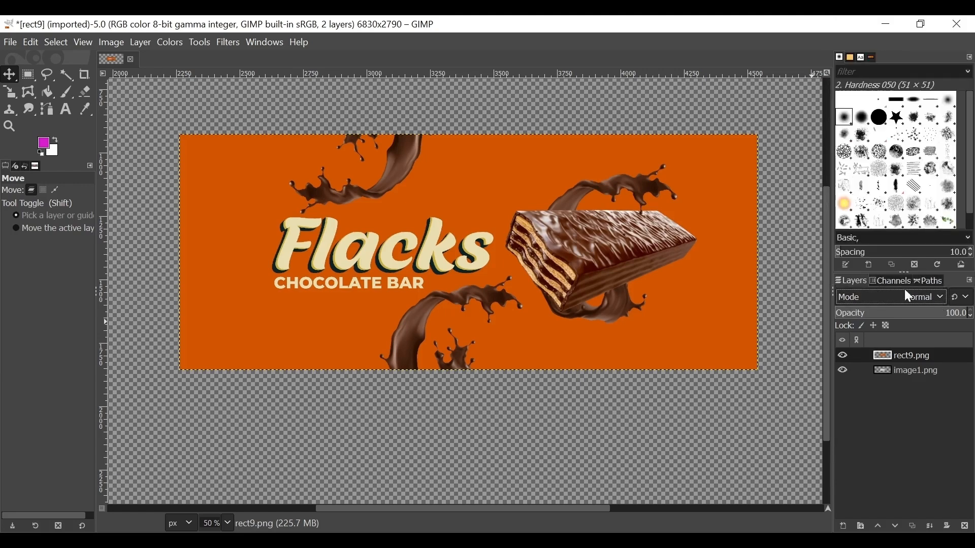
left_click(938, 298)
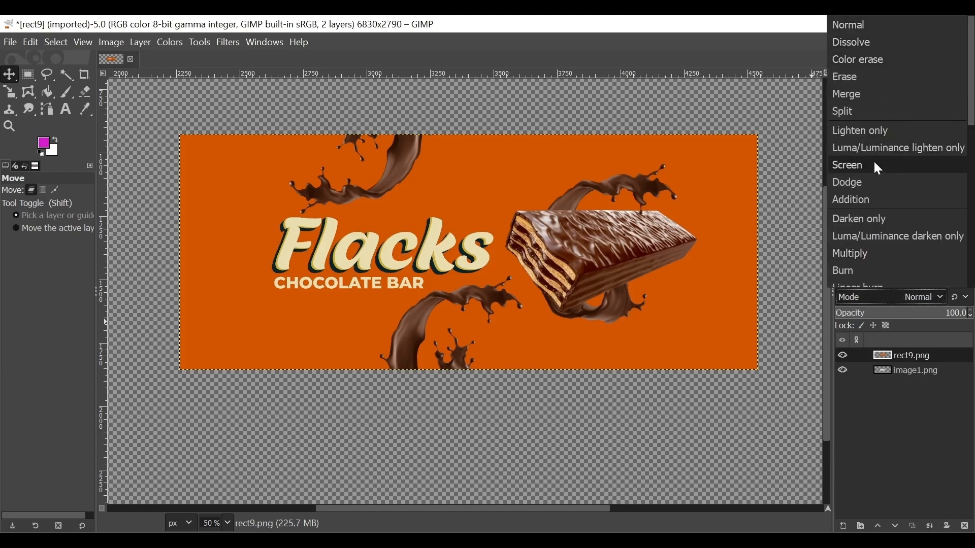
scroll(970, 98, "down", 3)
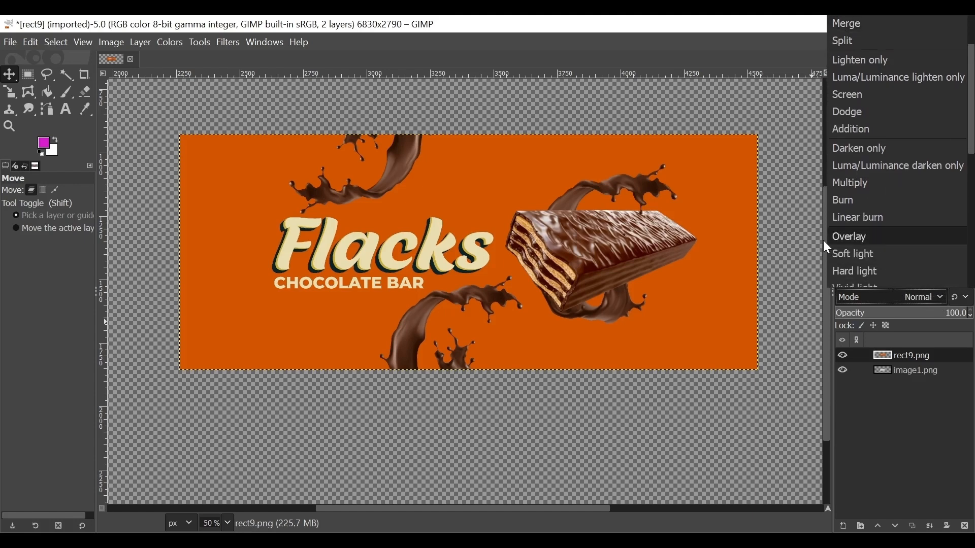
left_click(845, 202)
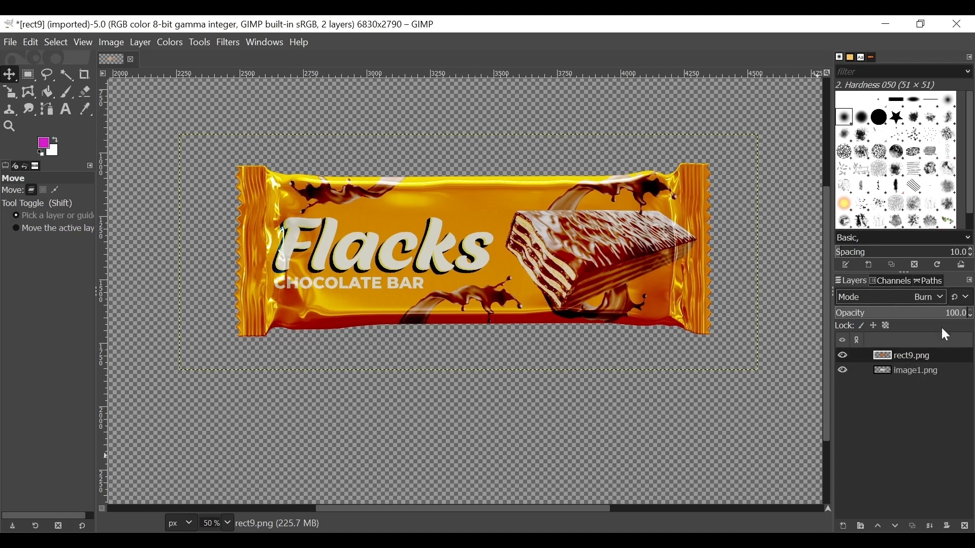
Duplicate the rect9.png layer and set the copy's blend mode to Multiply
left_click(914, 528)
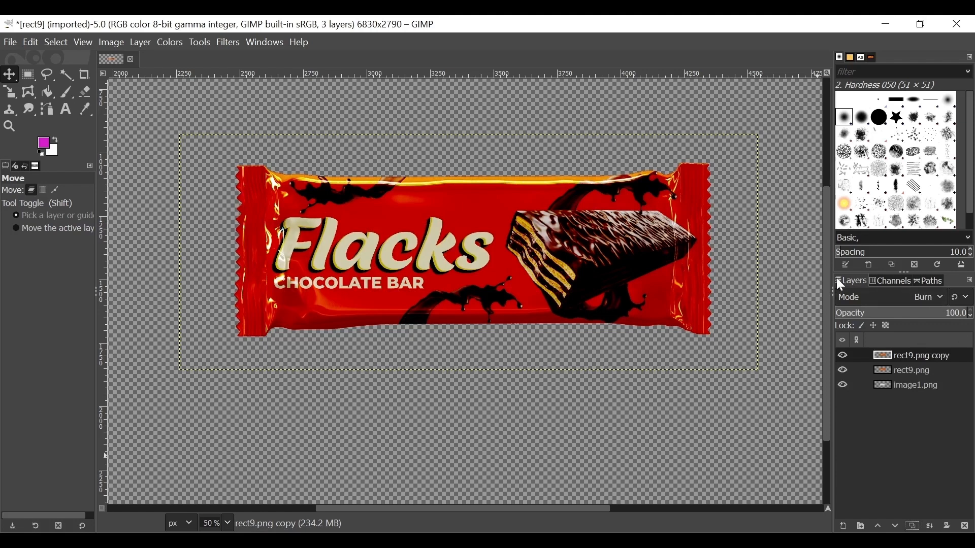
left_click(940, 297)
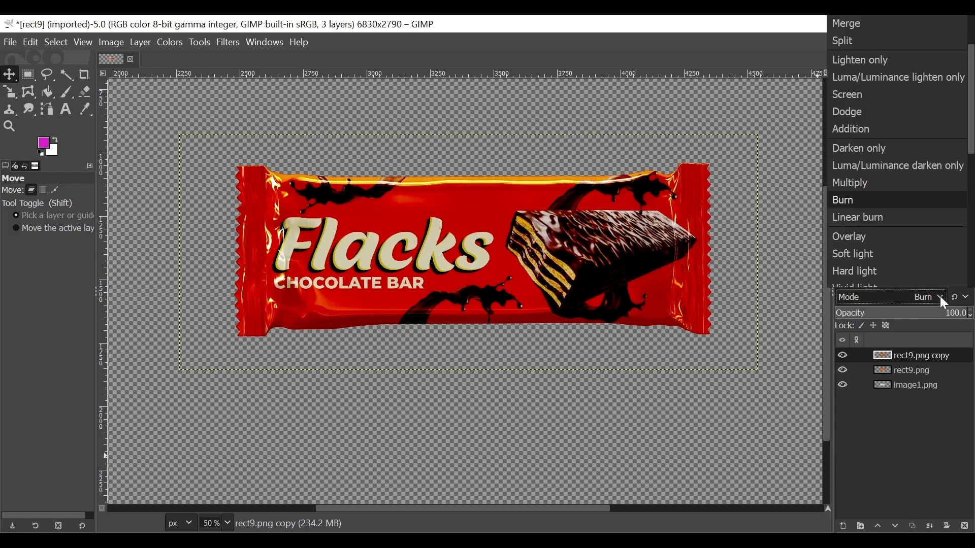
left_click(866, 185)
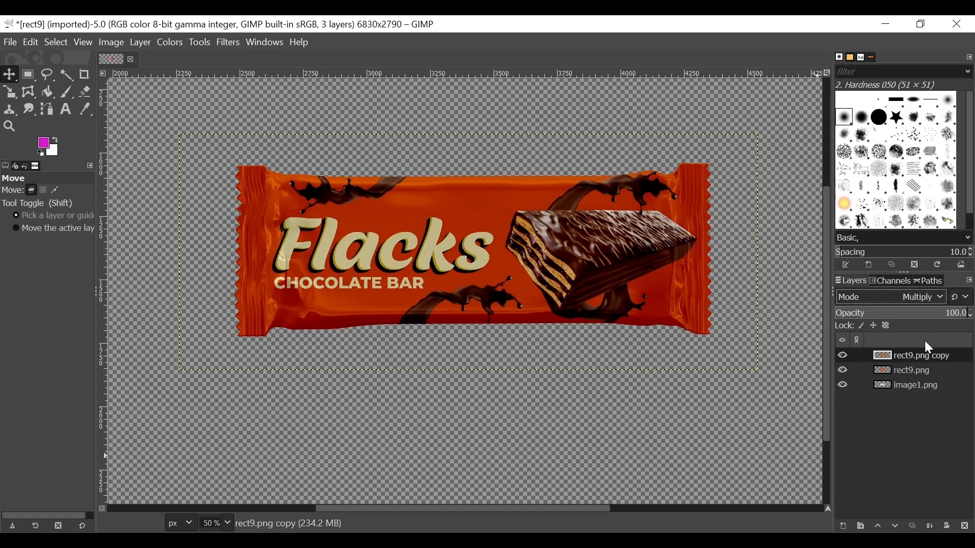
Reduce the opacity of the rect9.png copy layer to 82.0
mouse_move(907, 316)
left_mouse_down()
mouse_move(882, 313)
mouse_move(900, 313)
left_mouse_up()
left_click(918, 314)
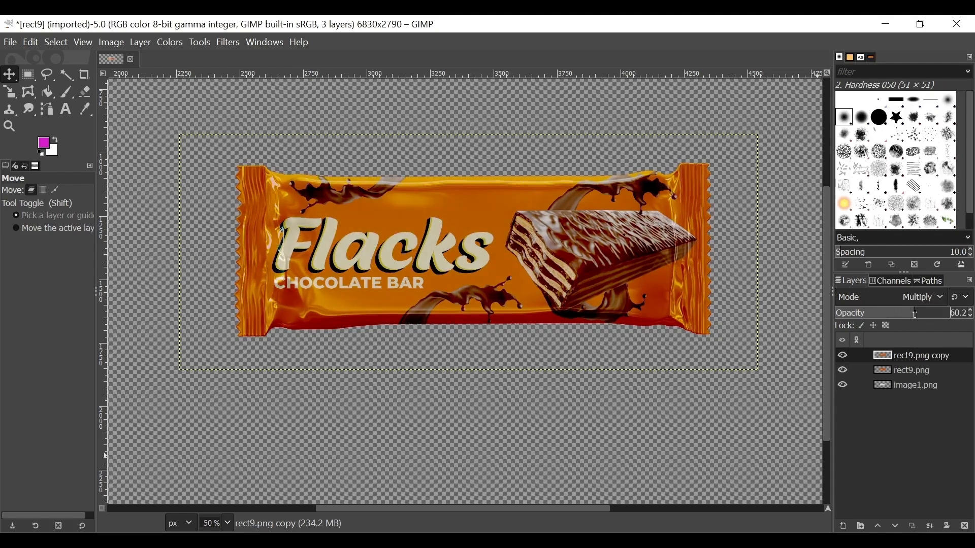
left_click(939, 298)
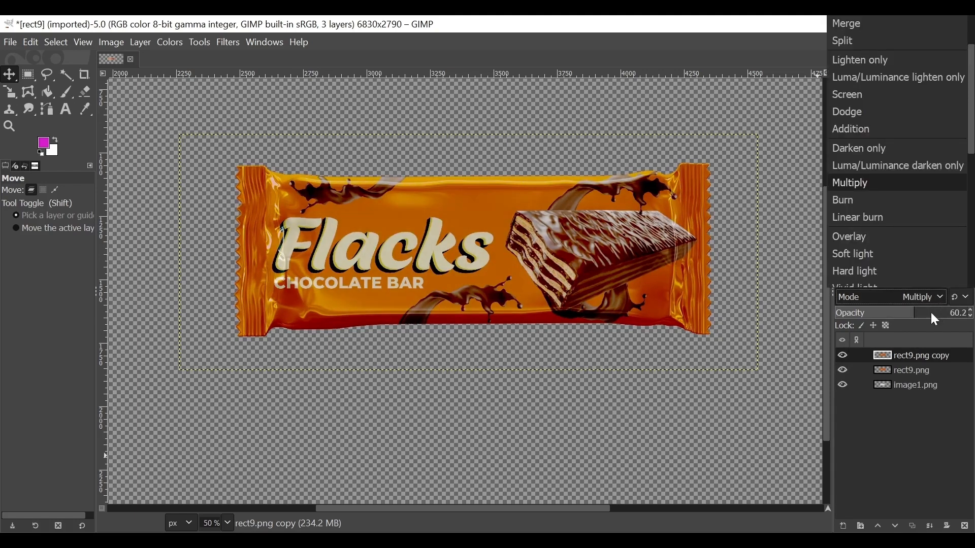
left_click(930, 311)
left_click(923, 315)
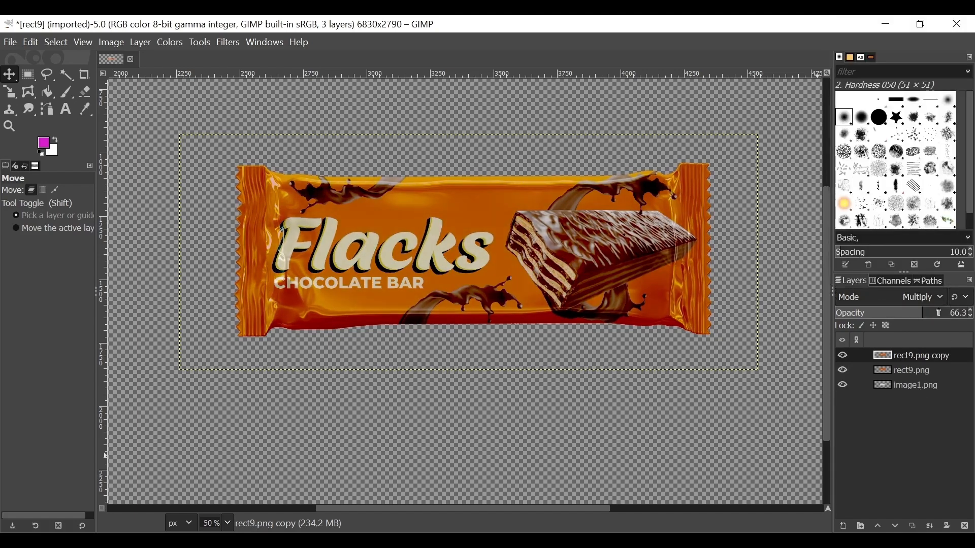
left_click(944, 312)
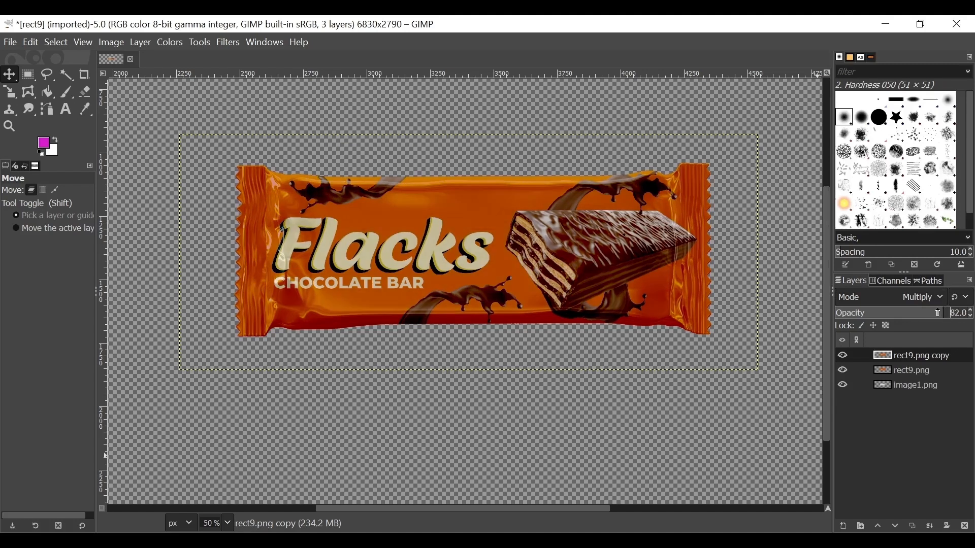
Fine-tune the opacity of the rect9.png copy layer to 80.5
left_click_drag(938, 313, 937, 314)
left_click(941, 313)
left_click_drag(949, 313, 944, 313)
Try the Linear burn blend mode on the rect9.png layer
left_click(920, 370)
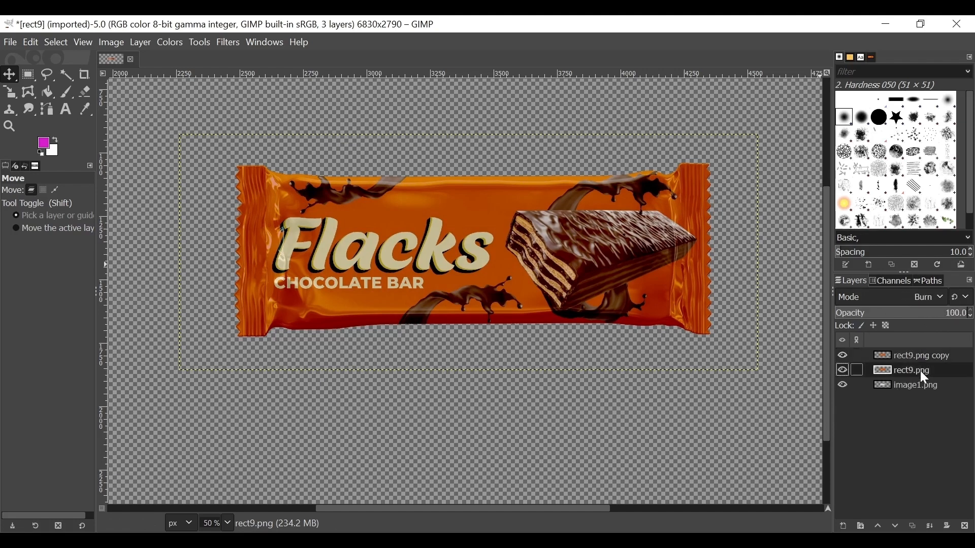
left_click(940, 297)
left_click(887, 217)
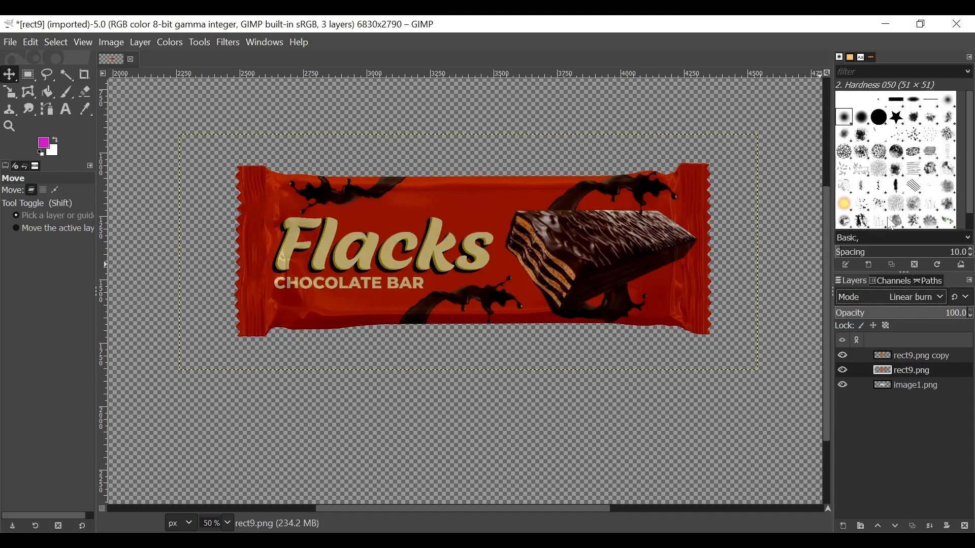
Try the Screen blend mode on the rect9.png copy layer with its opacity lowered to 21.1
left_click(909, 357)
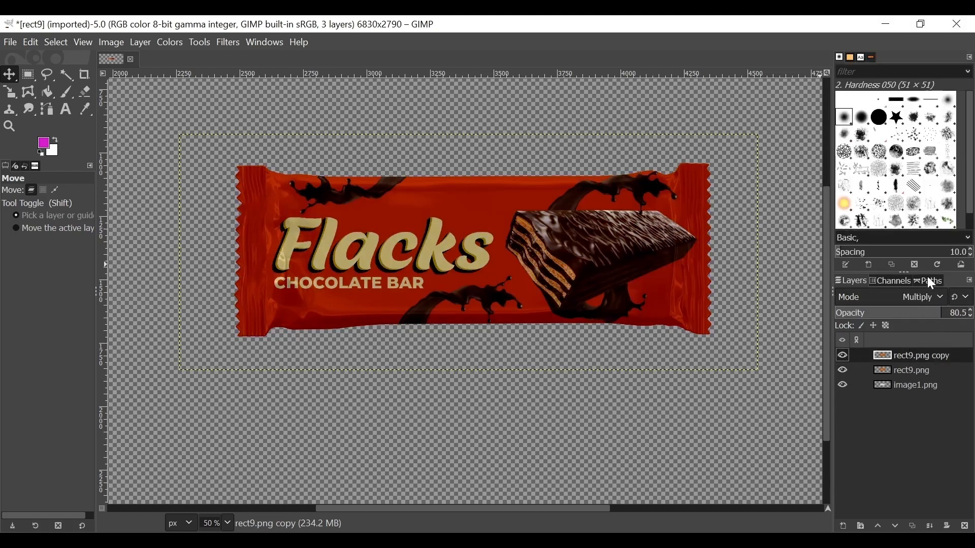
left_click(939, 296)
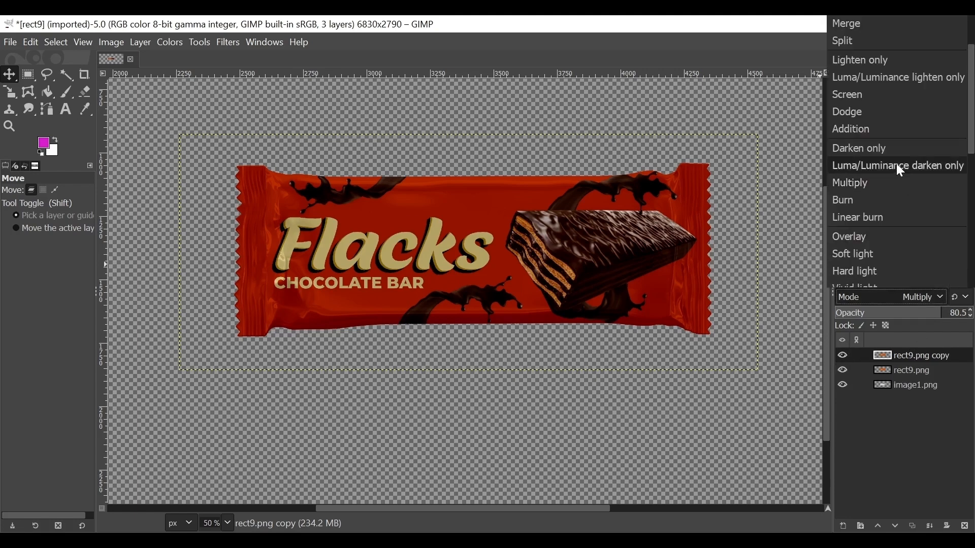
left_click(855, 95)
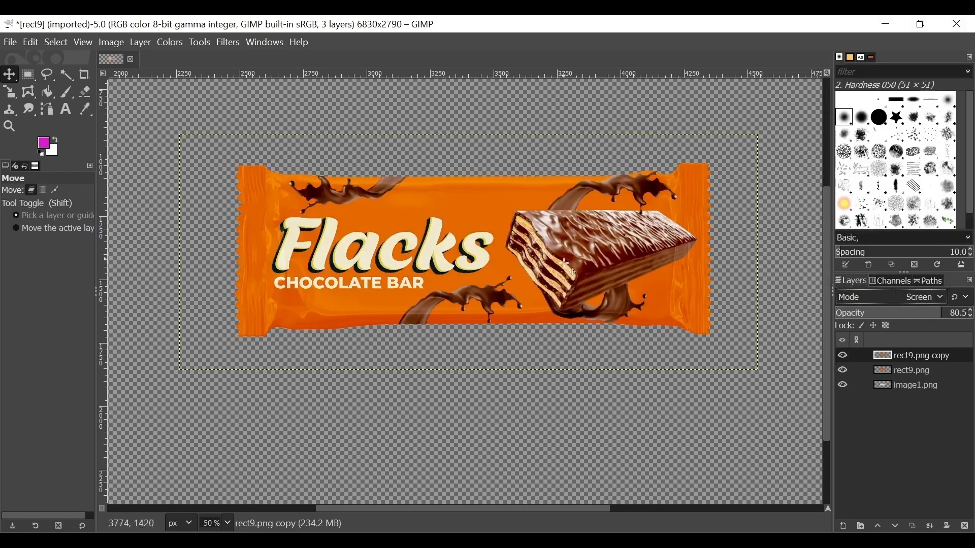
left_click(870, 313)
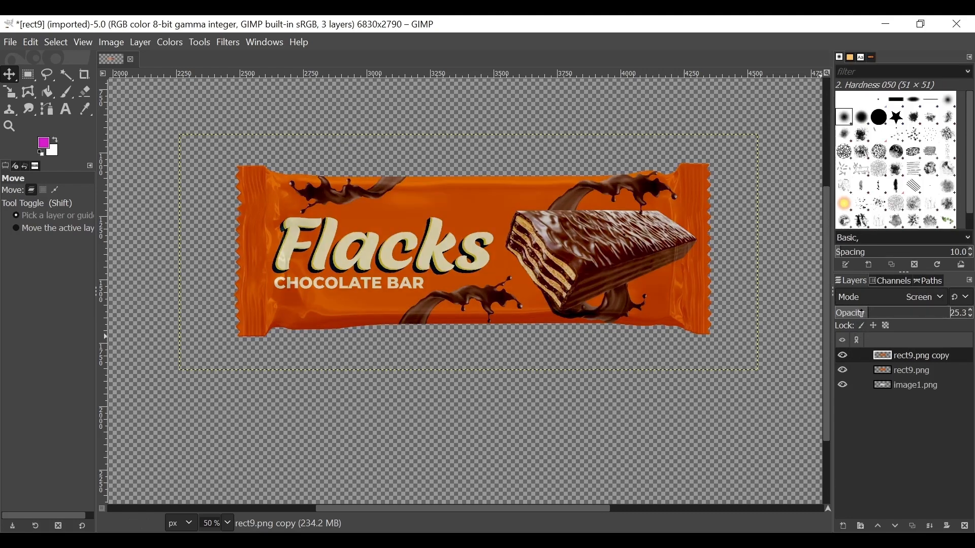
left_click(862, 314)
left_click(868, 314)
left_click(864, 314)
Restore the rect9.png layer's blend mode to Burn
left_click(907, 366)
left_click(938, 297)
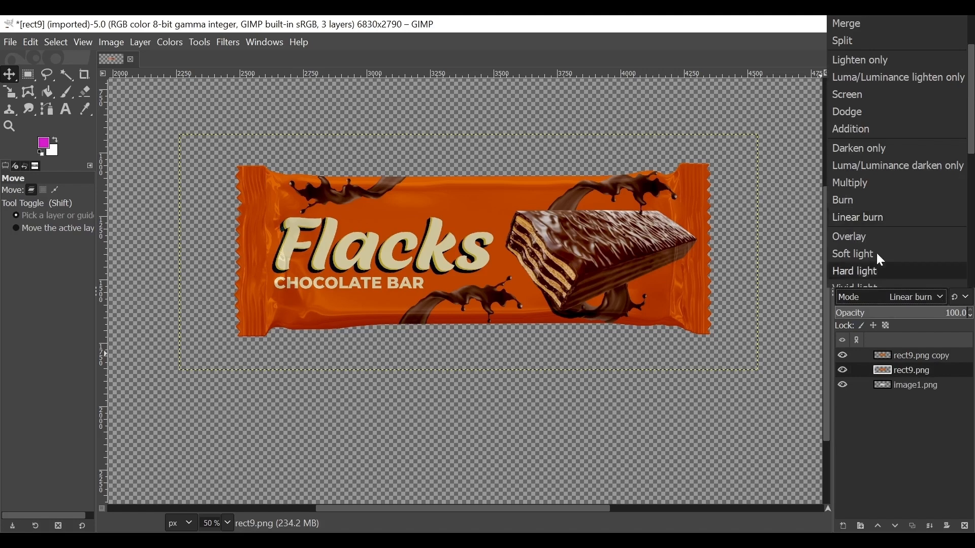
left_click(877, 201)
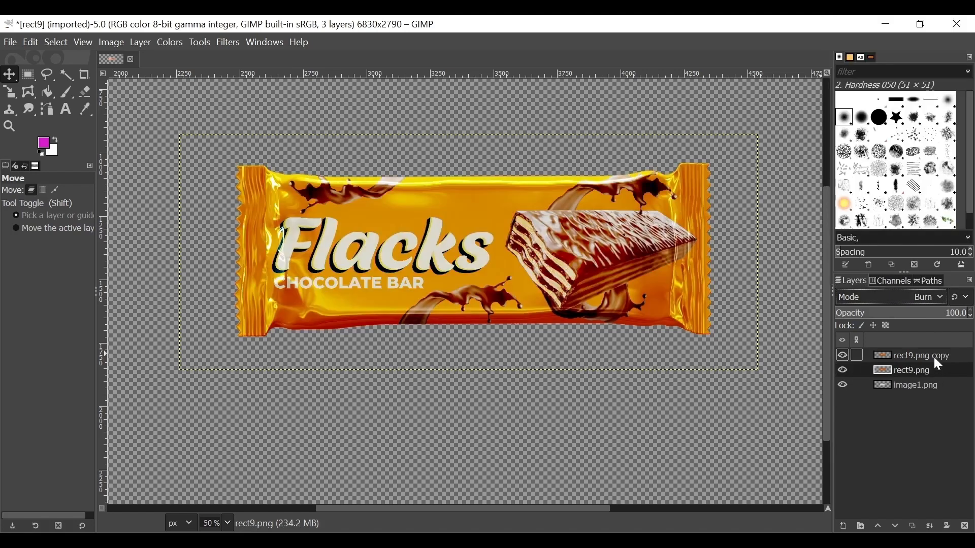
Return the rect9.png copy layer to Multiply mode and set its opacity to 80.5
left_click(933, 356)
left_click(937, 295)
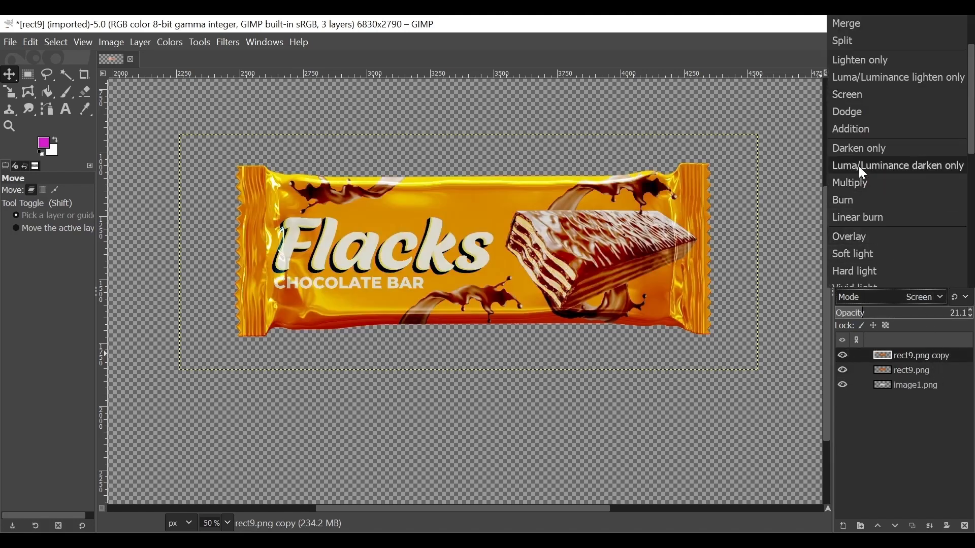
left_click(864, 184)
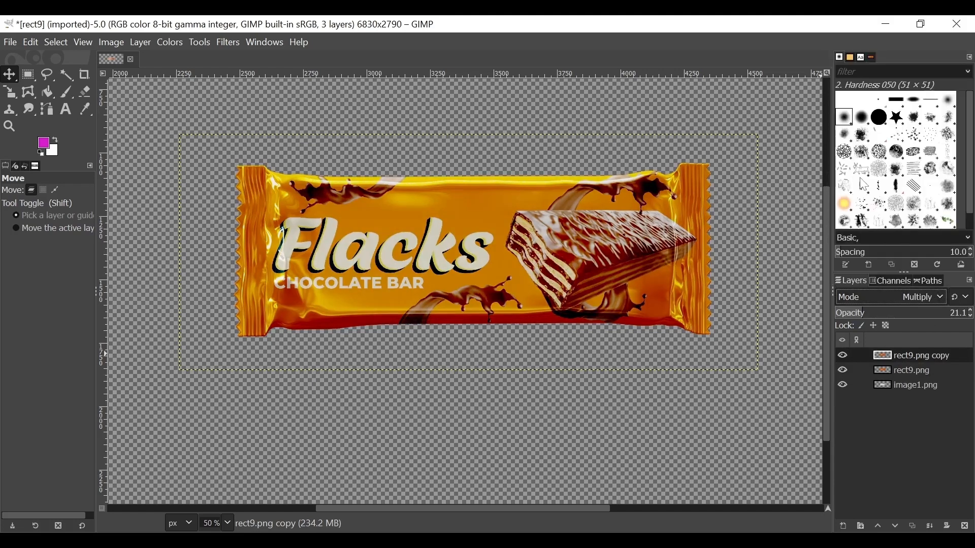
left_click(939, 315)
left_click(946, 314)
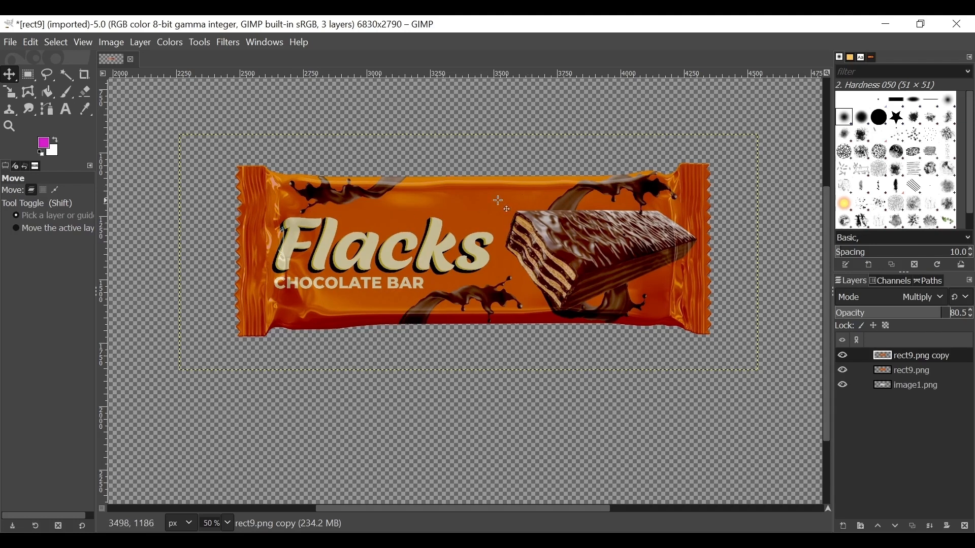
left_click(11, 43)
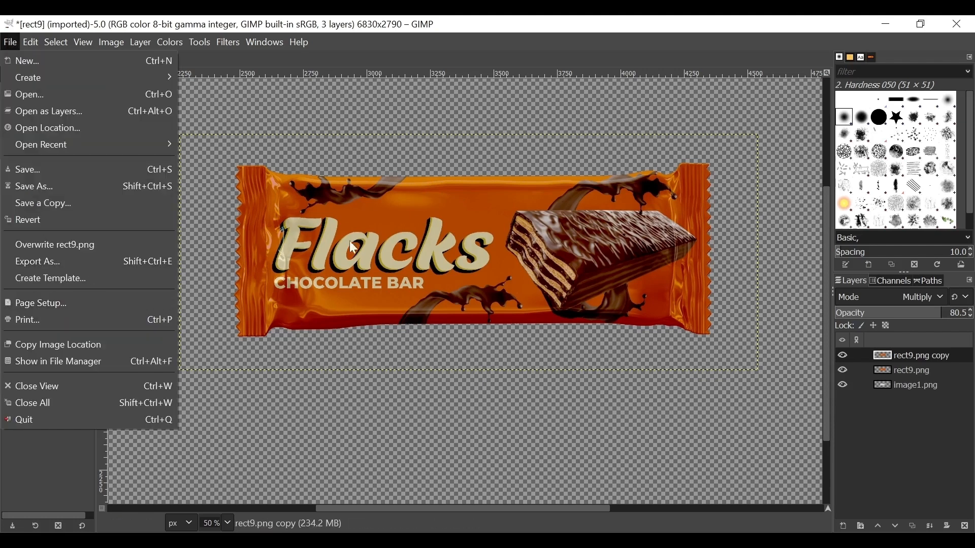
left_click(404, 141)
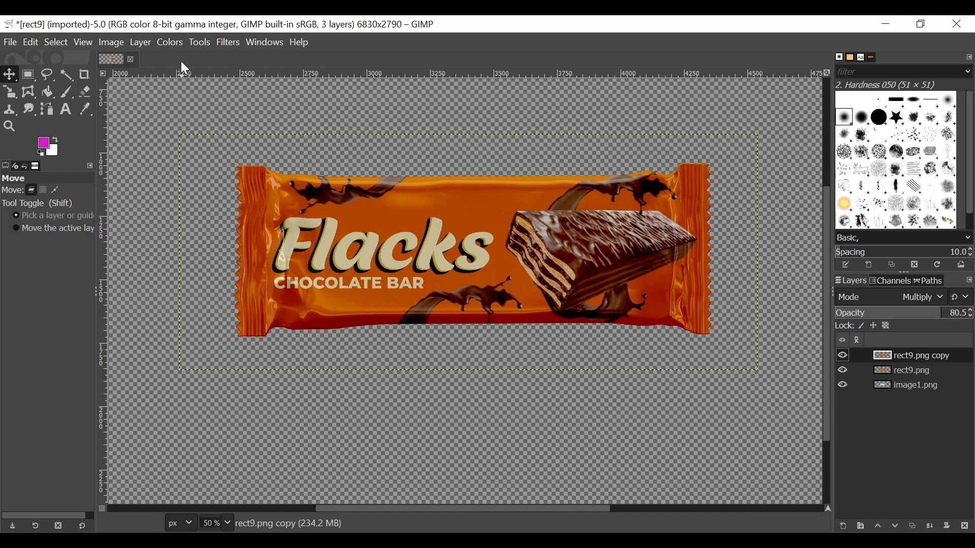
Apply a Saturation adjustment with a scale of 1.740 to the rect9.png copy layer, comparing the result with the preview off and on
left_click(175, 42)
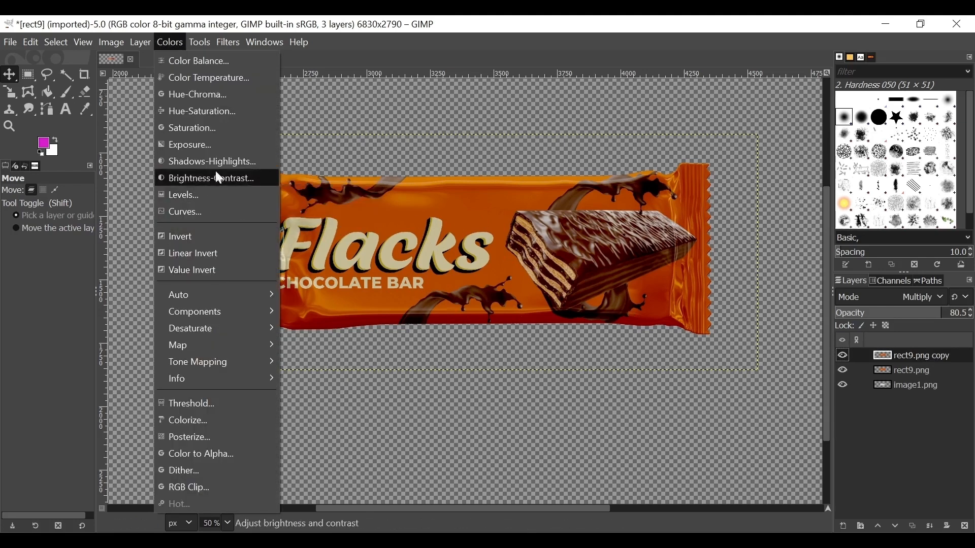
left_click(194, 128)
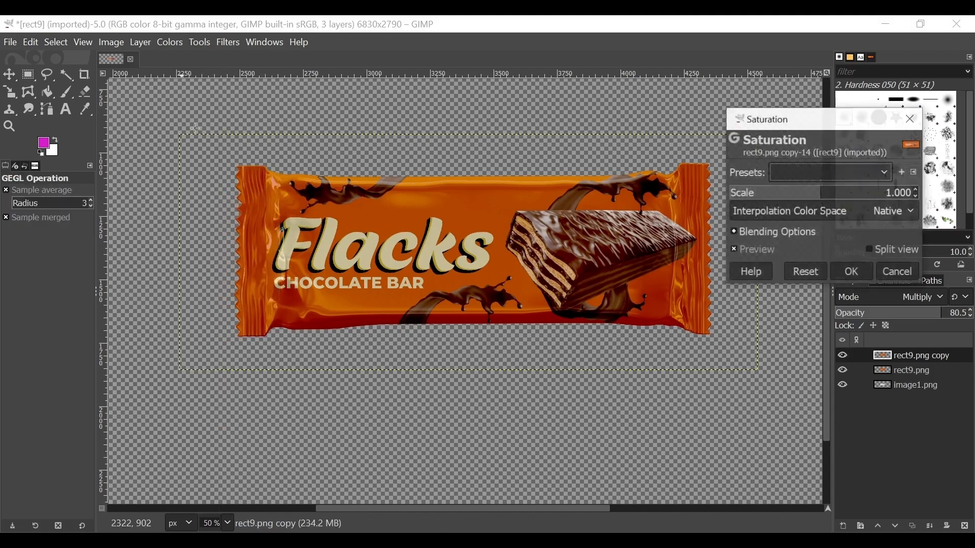
left_click_drag(833, 120, 837, 107)
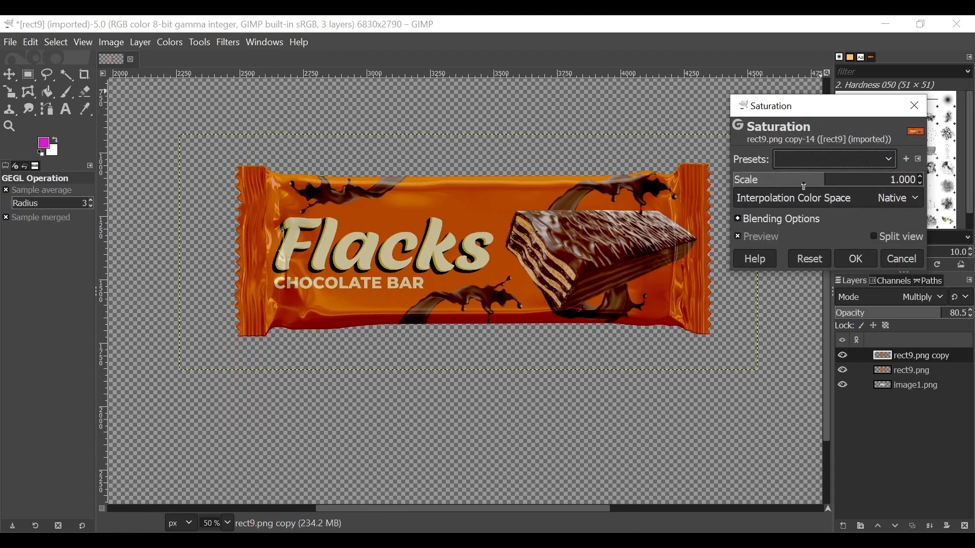
left_click_drag(823, 184, 961, 175)
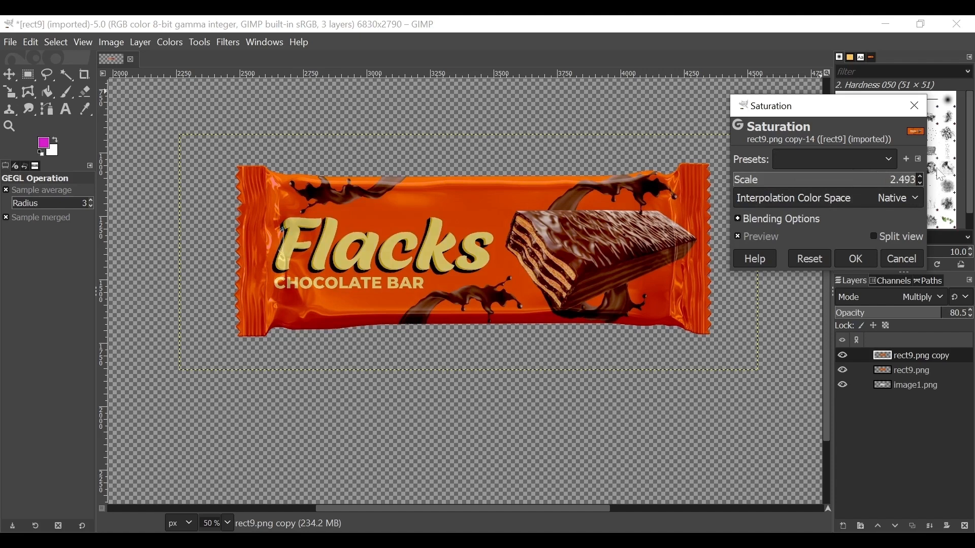
left_click(901, 183)
mouse_move(898, 182)
left_mouse_down()
mouse_move(852, 187)
mouse_move(897, 177)
left_mouse_up()
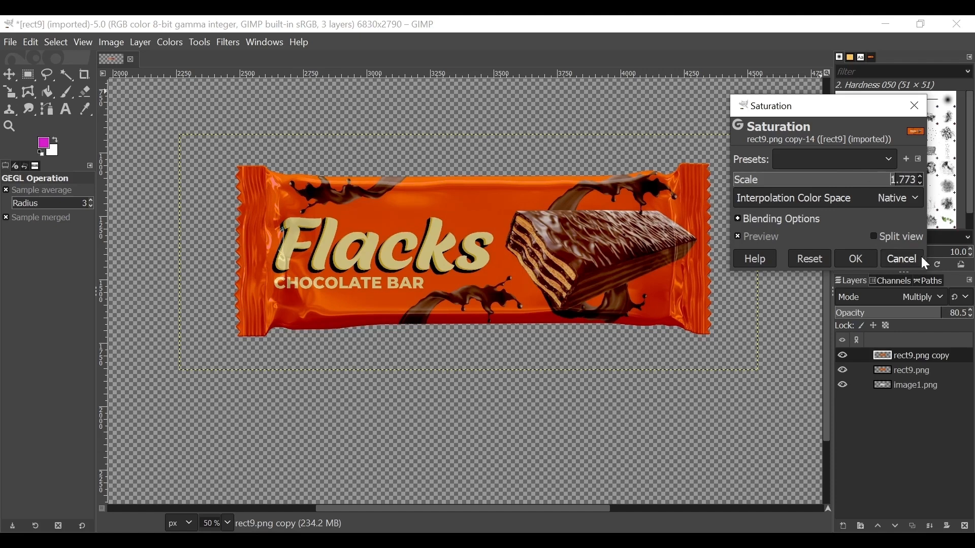
scroll(905, 180, "down", 3)
left_click(740, 235)
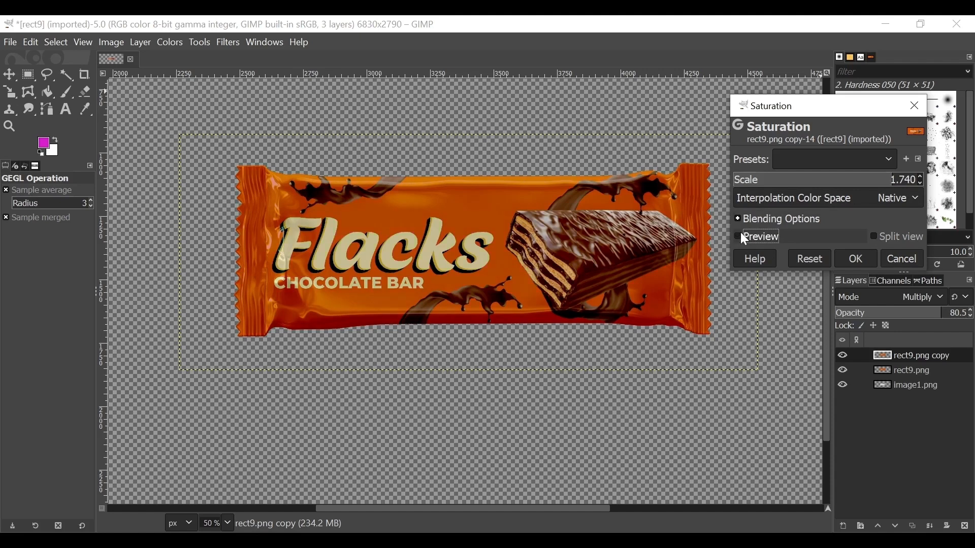
left_click(741, 236)
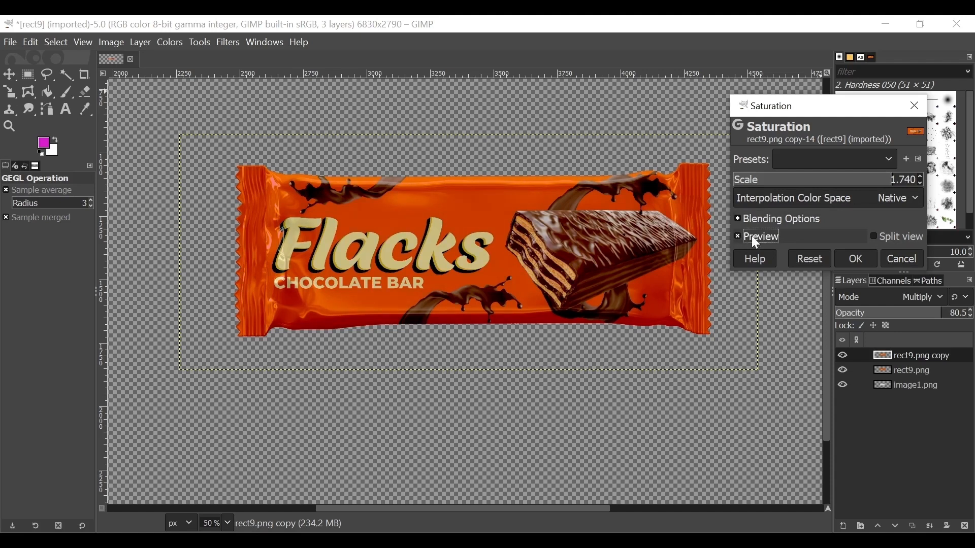
left_click(862, 257)
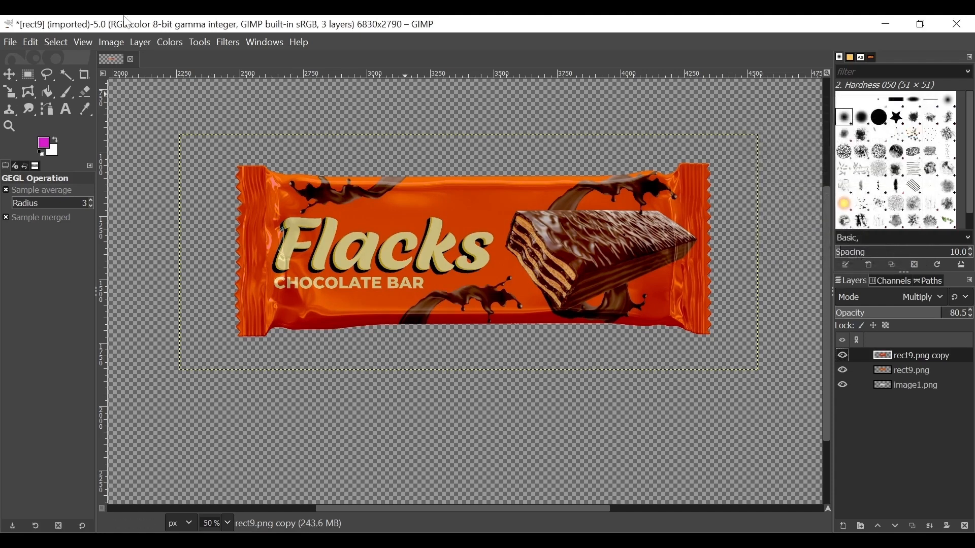
Apply a Brightness-Contrast adjustment to the rect9.png copy layer with brightness 19 and contrast 16, comparing with the preview off and on
left_click(169, 42)
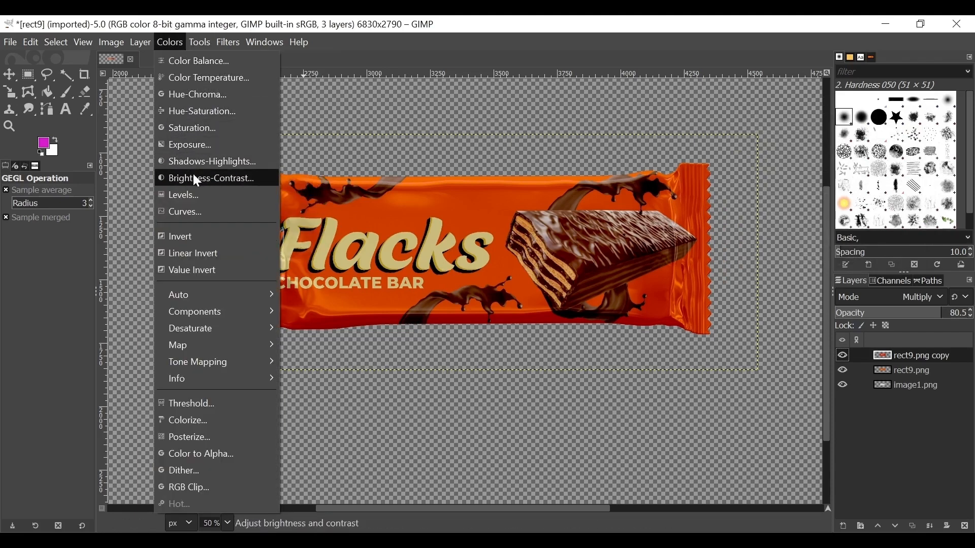
left_click(194, 177)
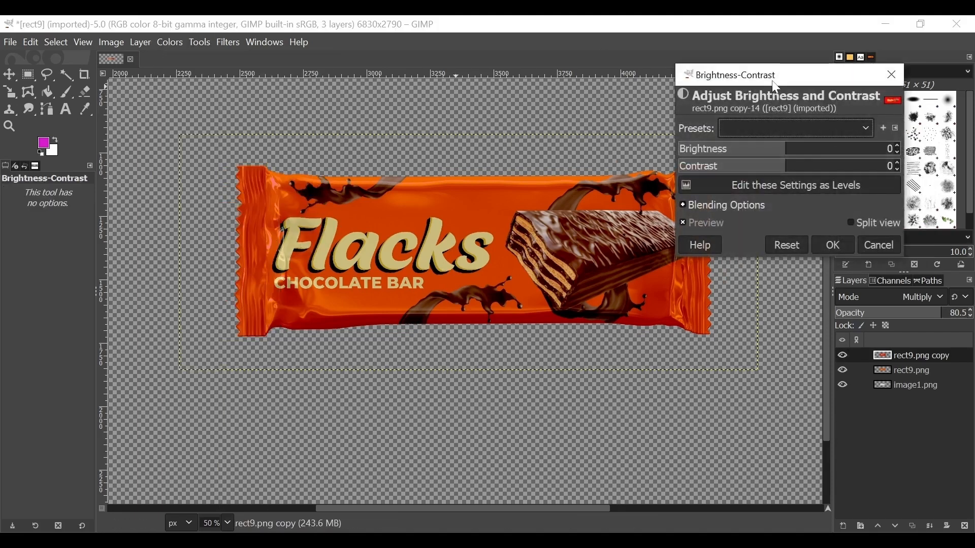
left_click_drag(782, 83, 835, 88)
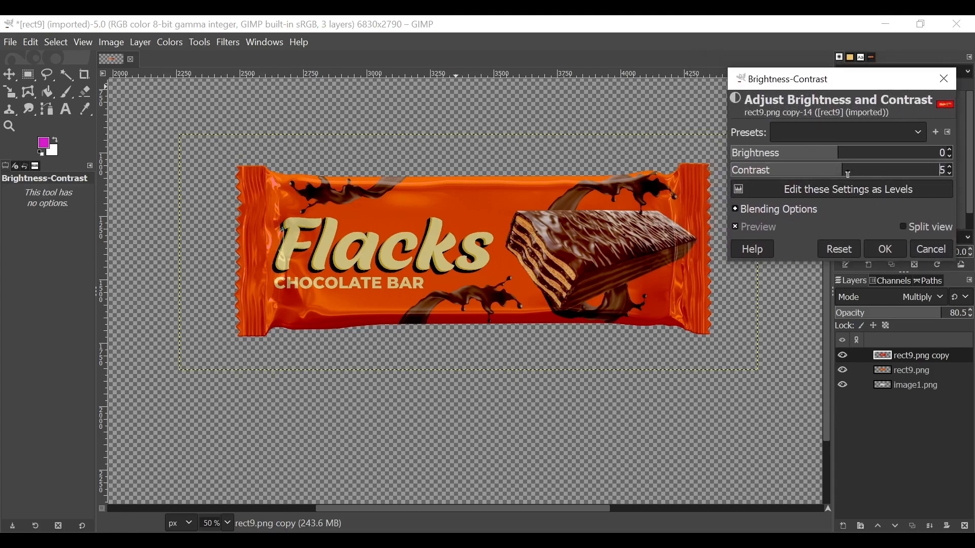
mouse_move(838, 172)
left_mouse_down()
mouse_move(919, 170)
mouse_move(844, 176)
left_mouse_up()
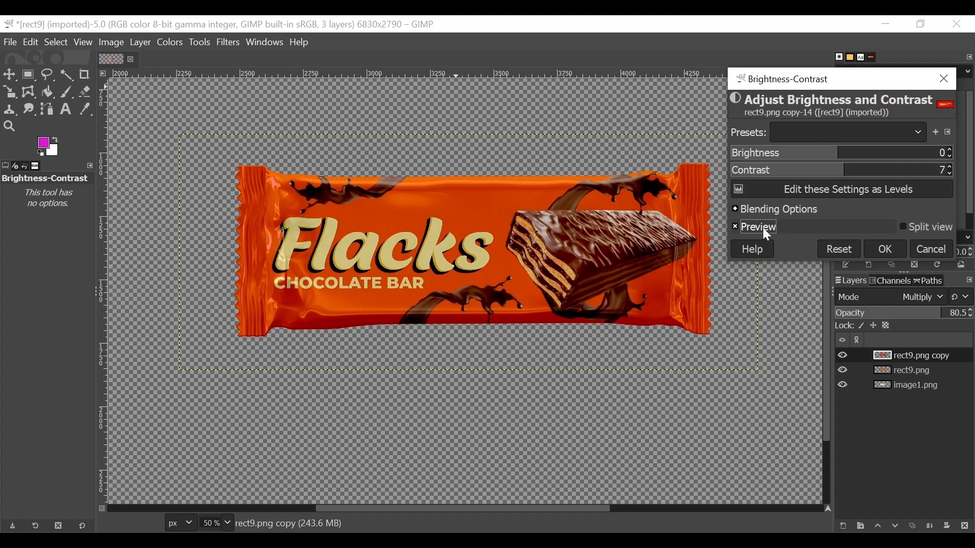
left_click(852, 172)
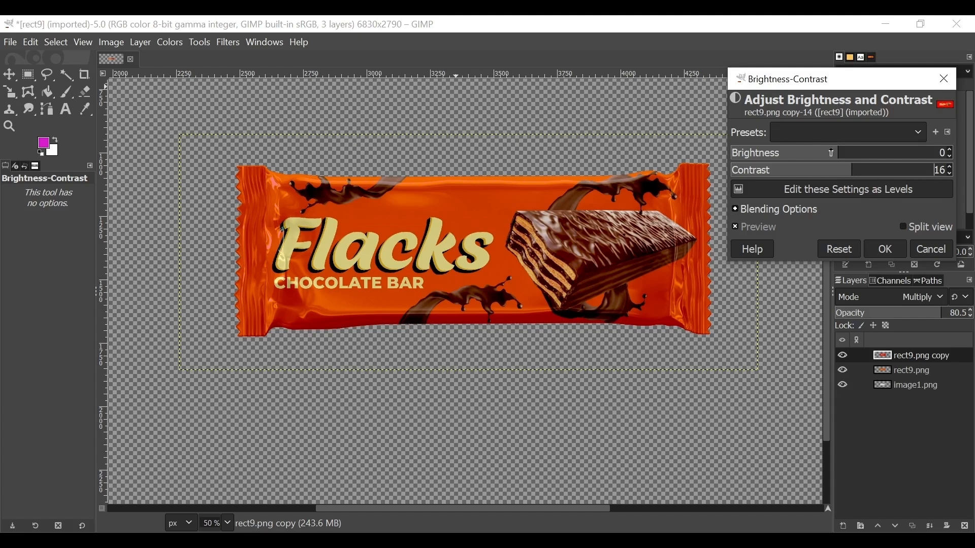
left_click_drag(833, 152, 864, 148)
left_click(751, 232)
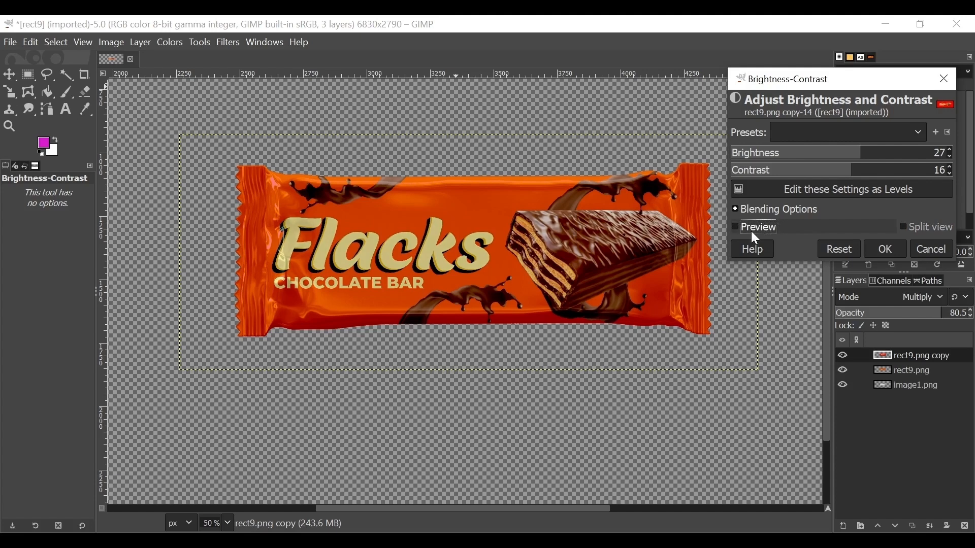
left_click(751, 227)
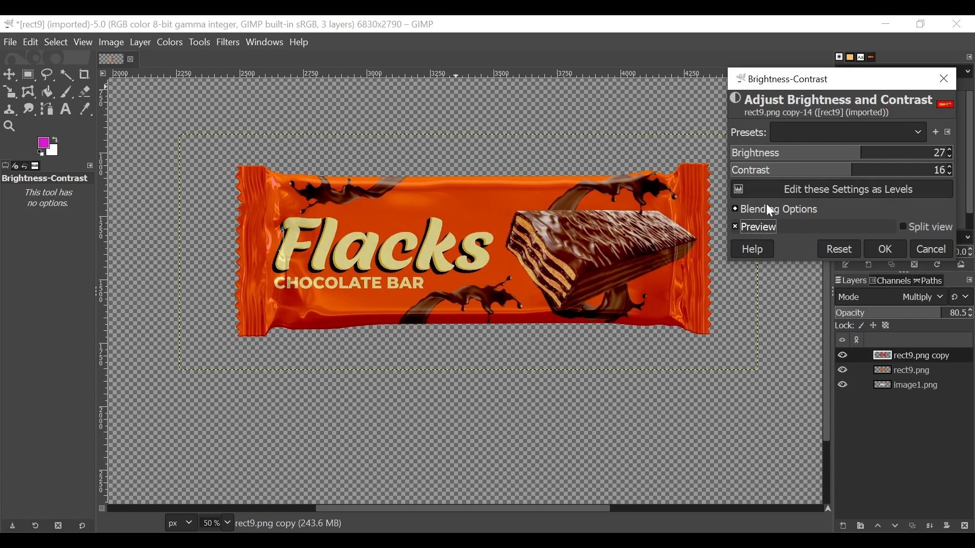
left_click(857, 154)
scroll(857, 154, "down", 3)
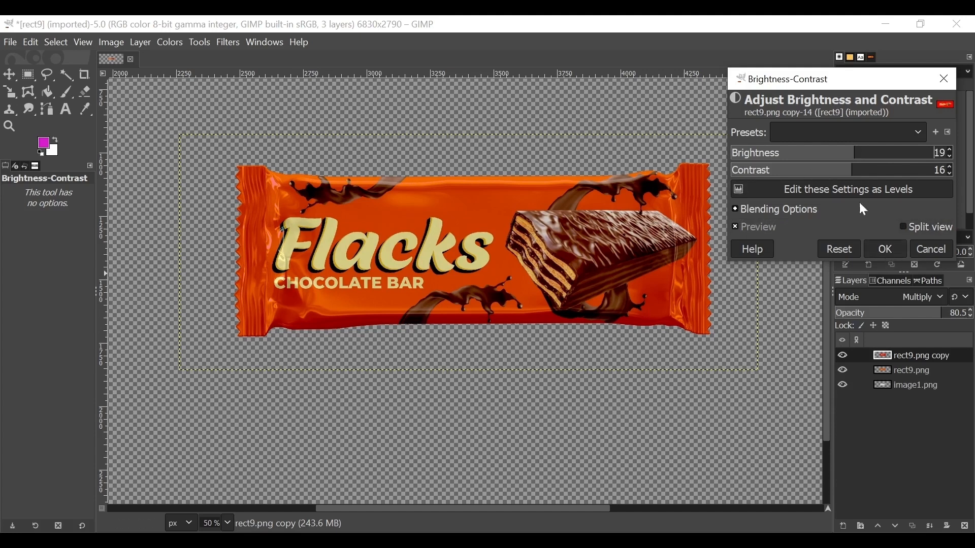
left_click(879, 253)
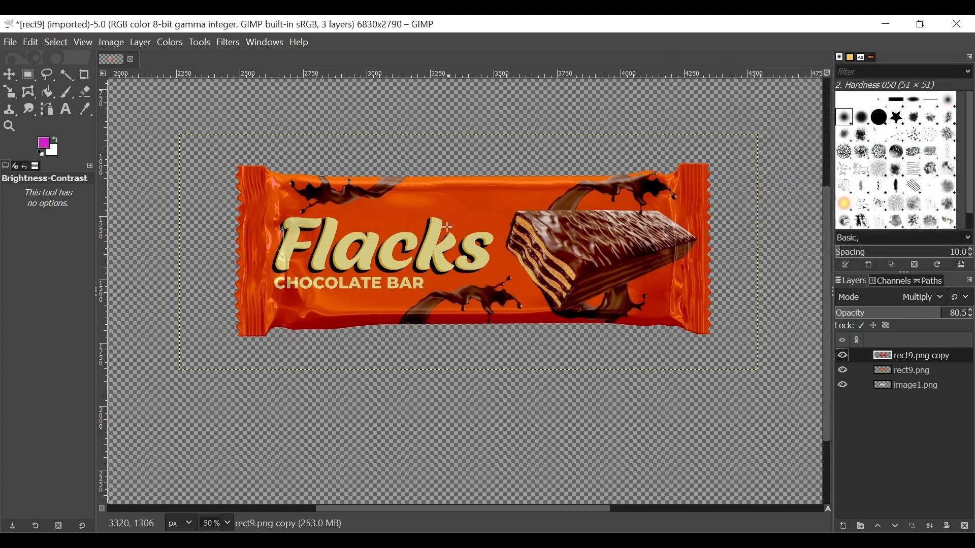